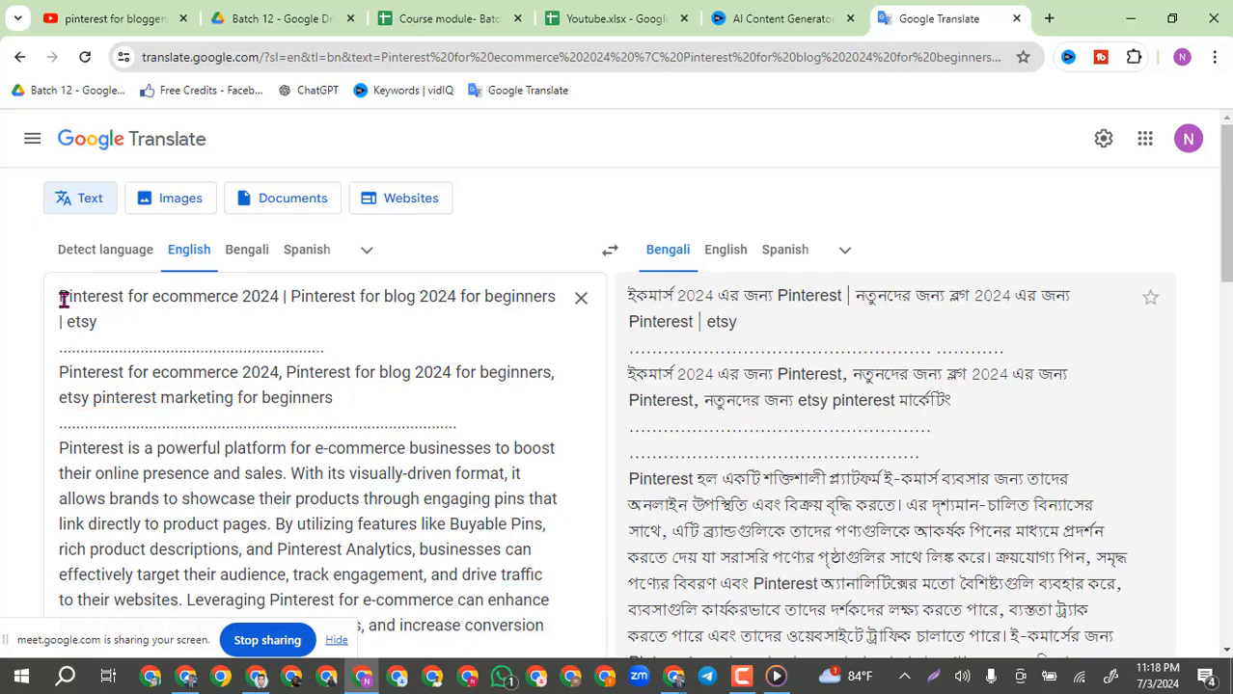
Highlight the first line of the Pinterest title in the translation source text and minimise the Google Translate and ChatGPT windows.
drag(61, 297, 578, 282)
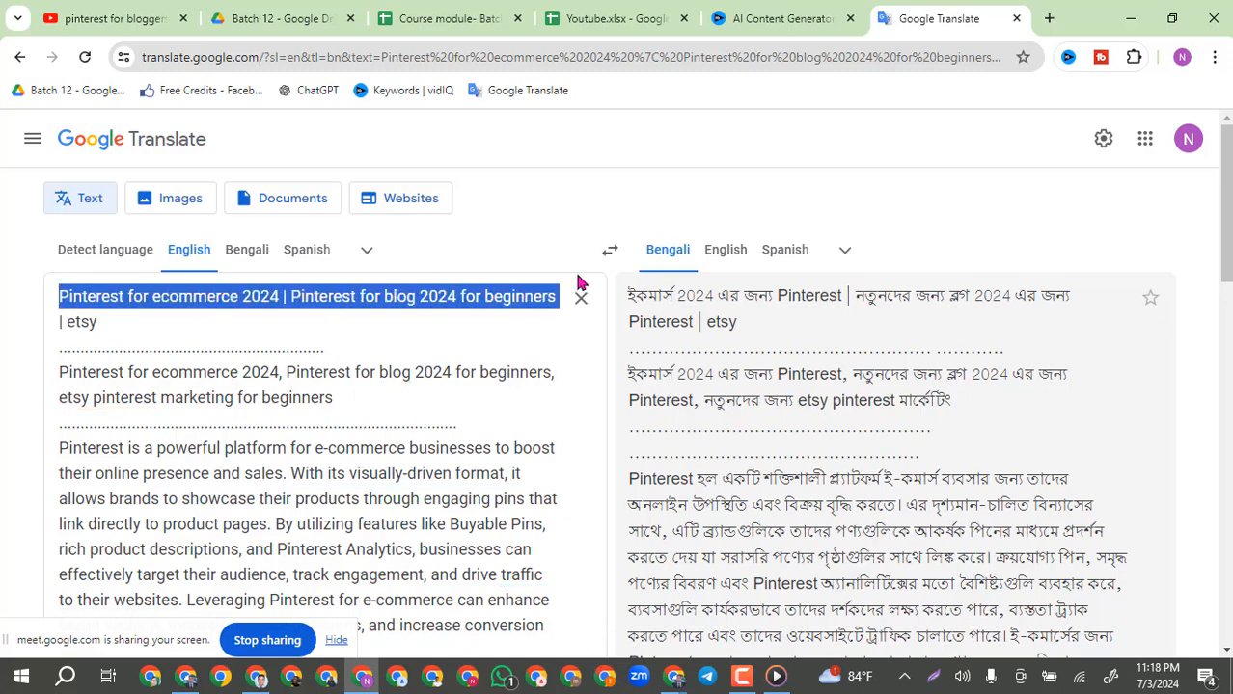
click(1128, 17)
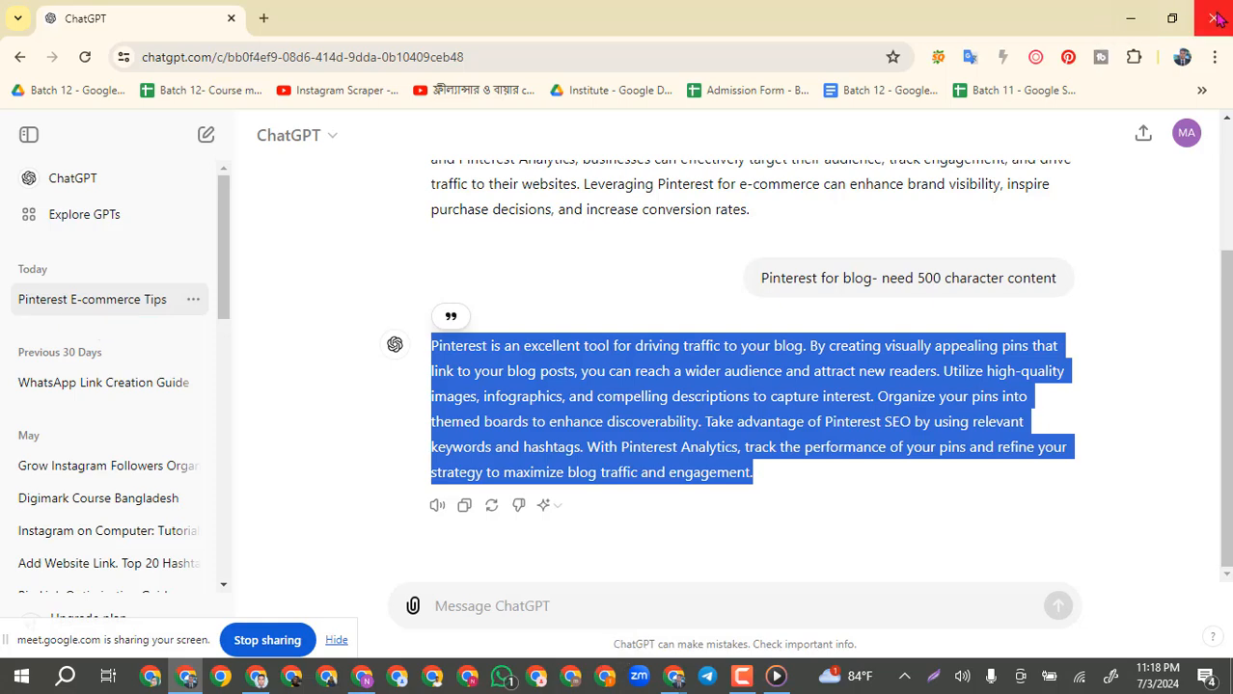
click(1130, 18)
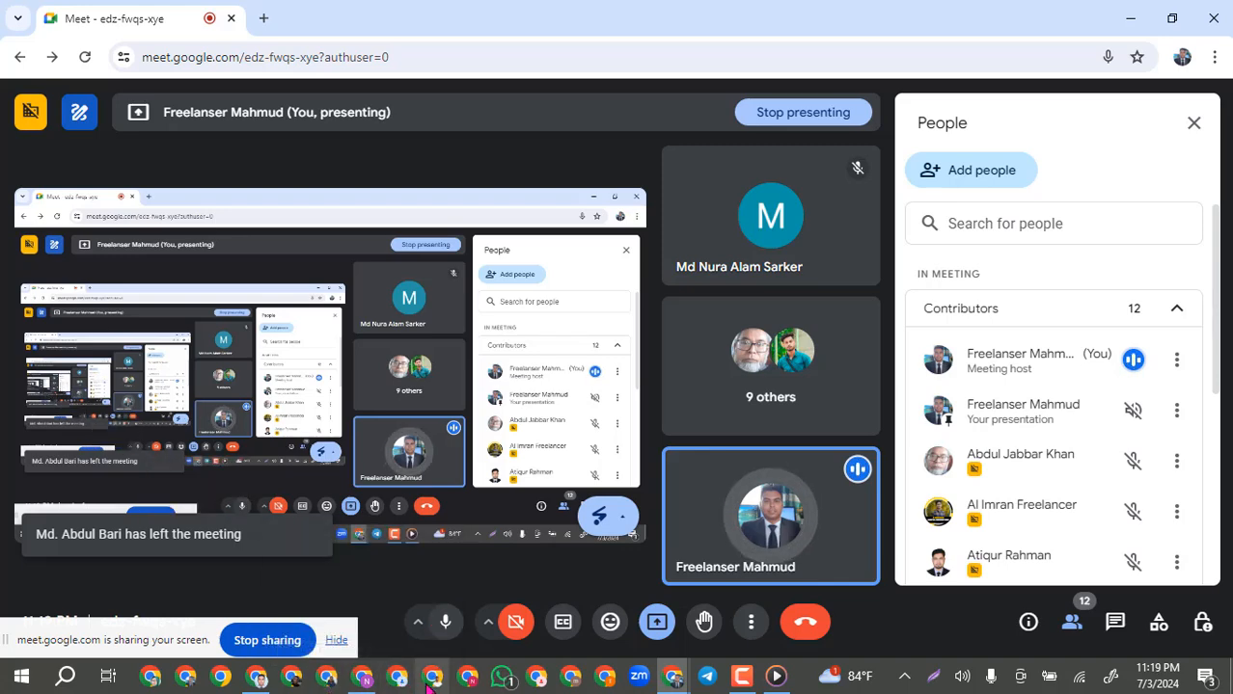
Switch to a new window of another browser profile and load canva.com.
mouse_move(261, 682)
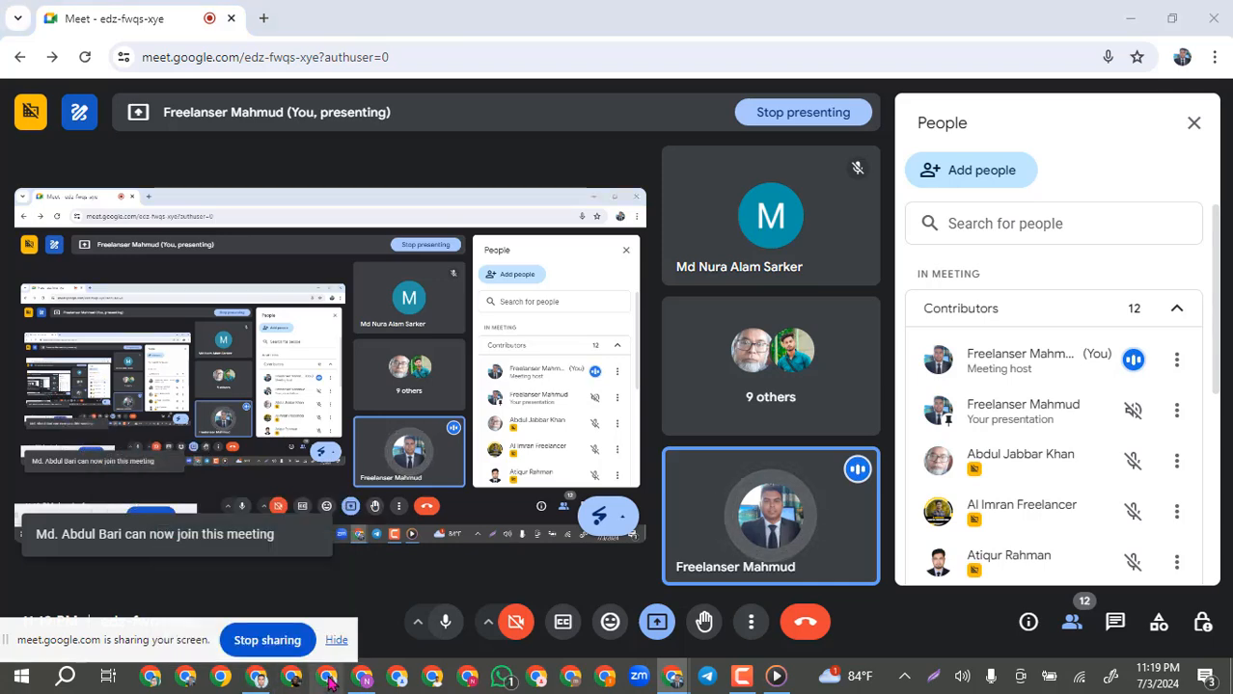
mouse_move(778, 262)
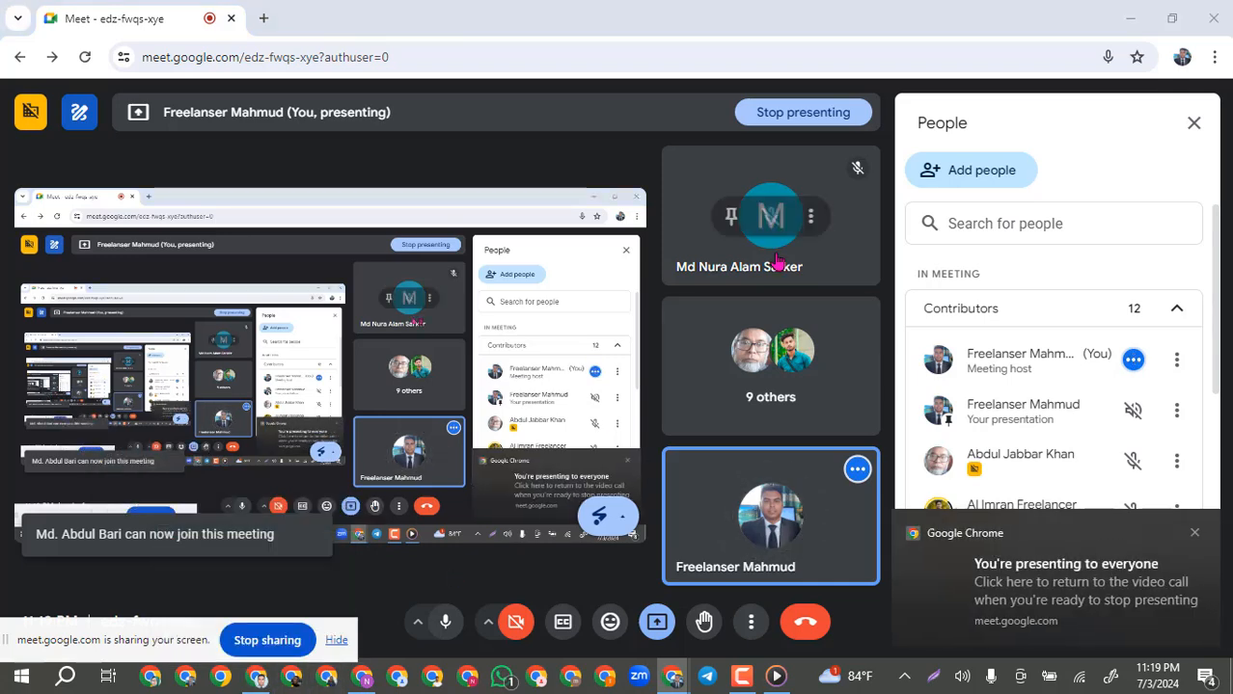
key(ctrl+n)
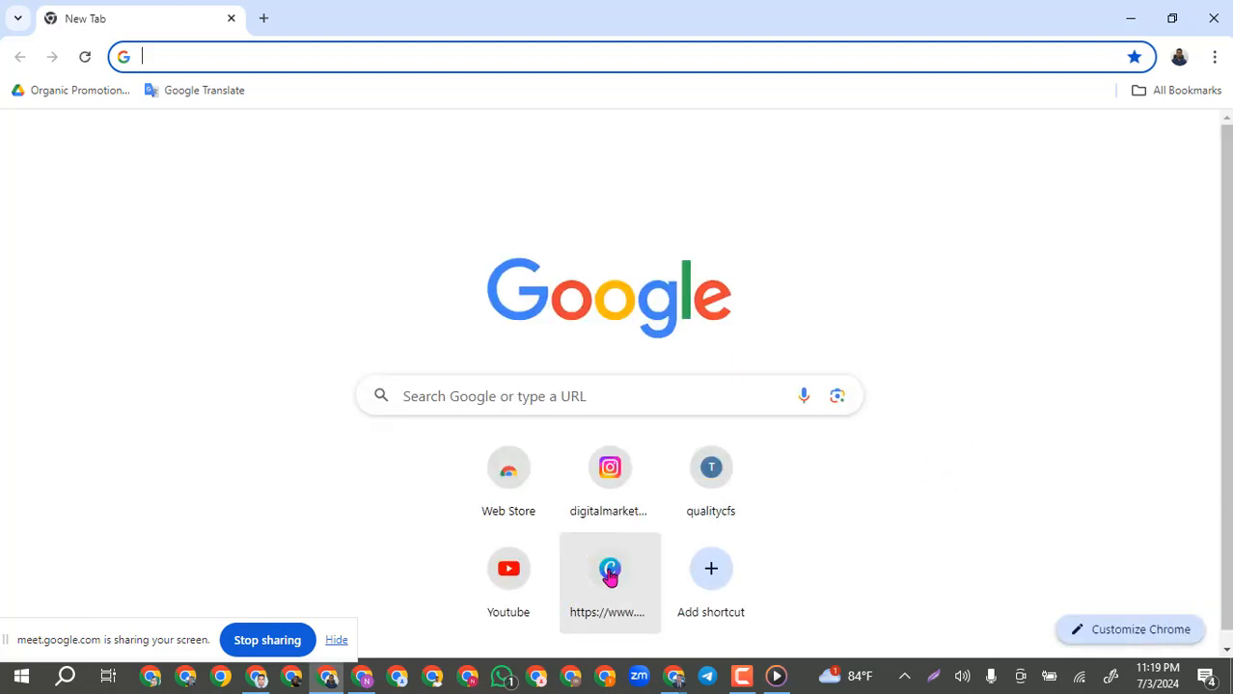
text(canva.com)
key(Return)
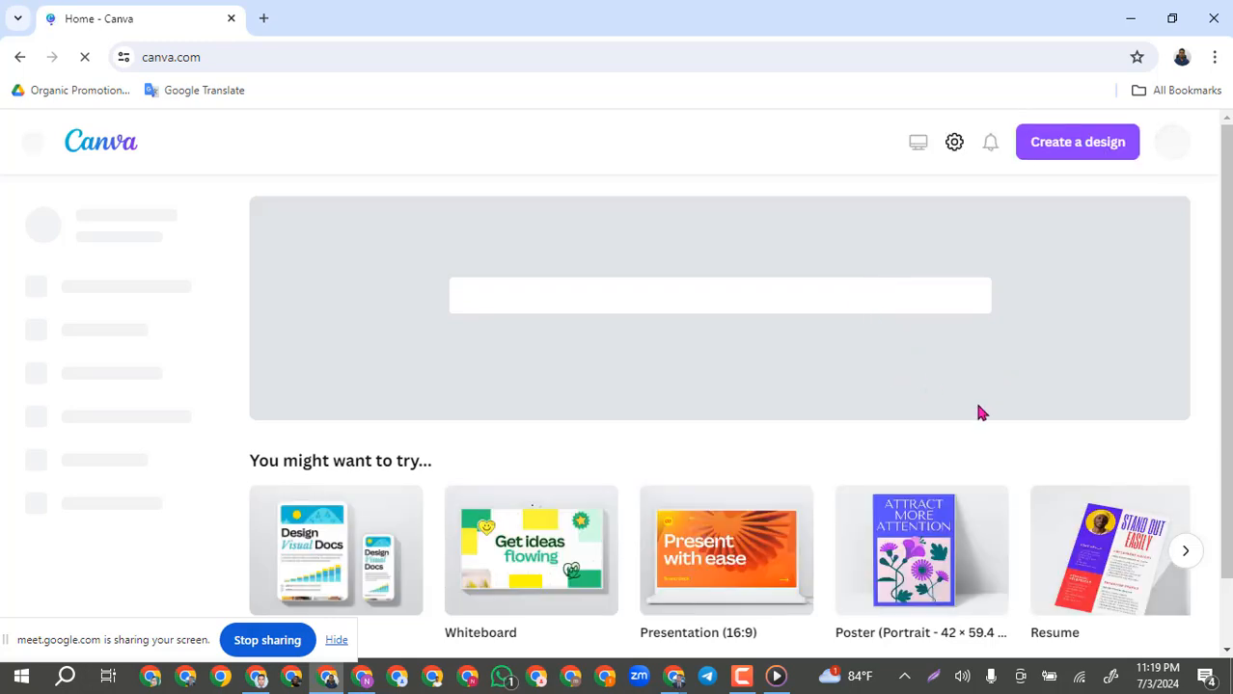
Open the recent 1280 x 720 px Video Thumbnail design showing the Pinterest pin design guideline.
scroll(538, 509, down, 1)
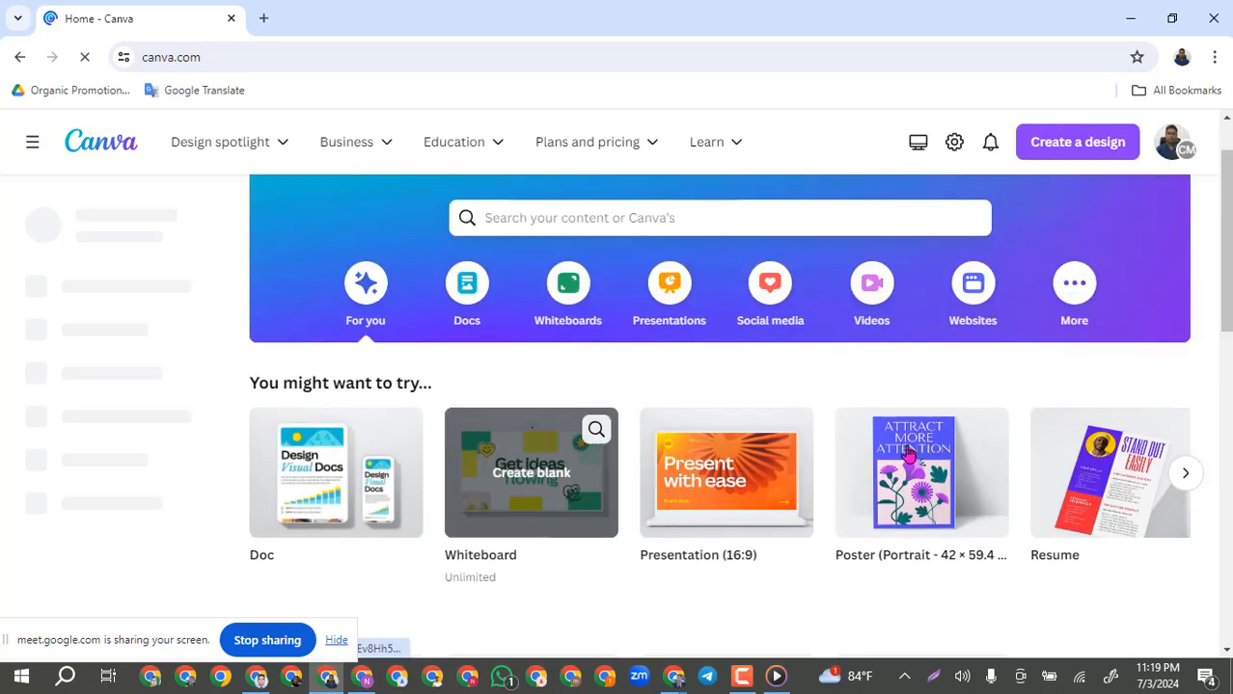
scroll(908, 451, down, 3)
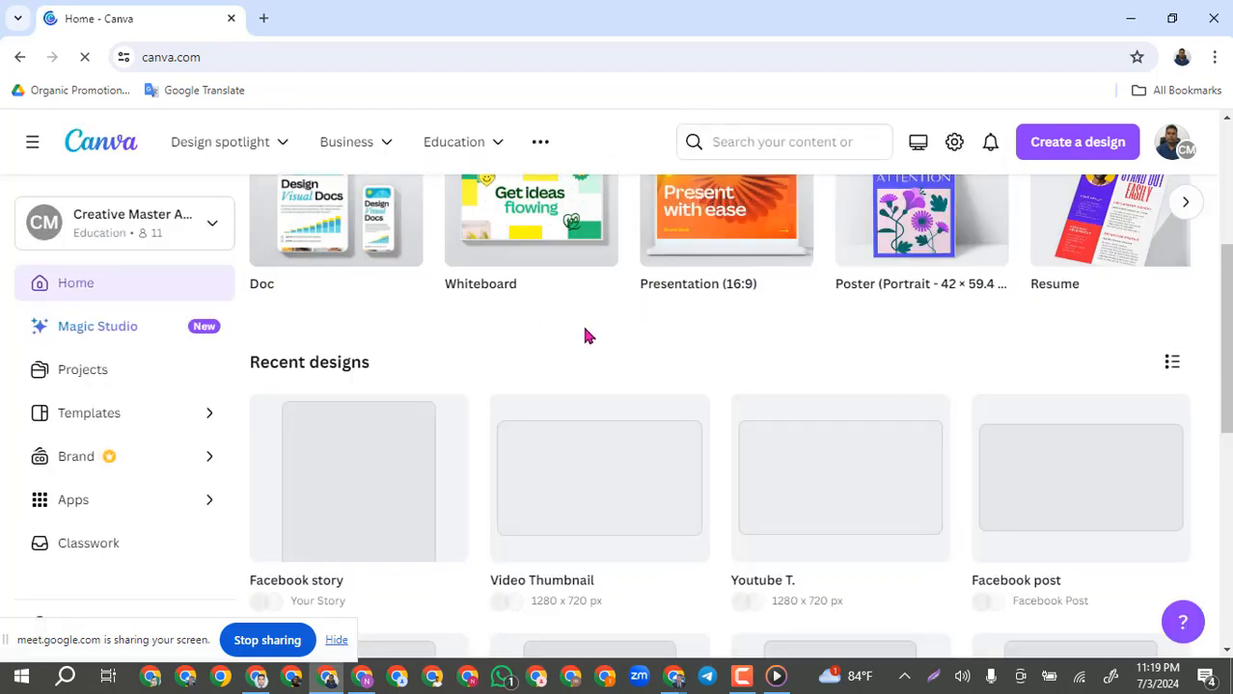
scroll(676, 357, down, 1)
scroll(655, 385, down, 3)
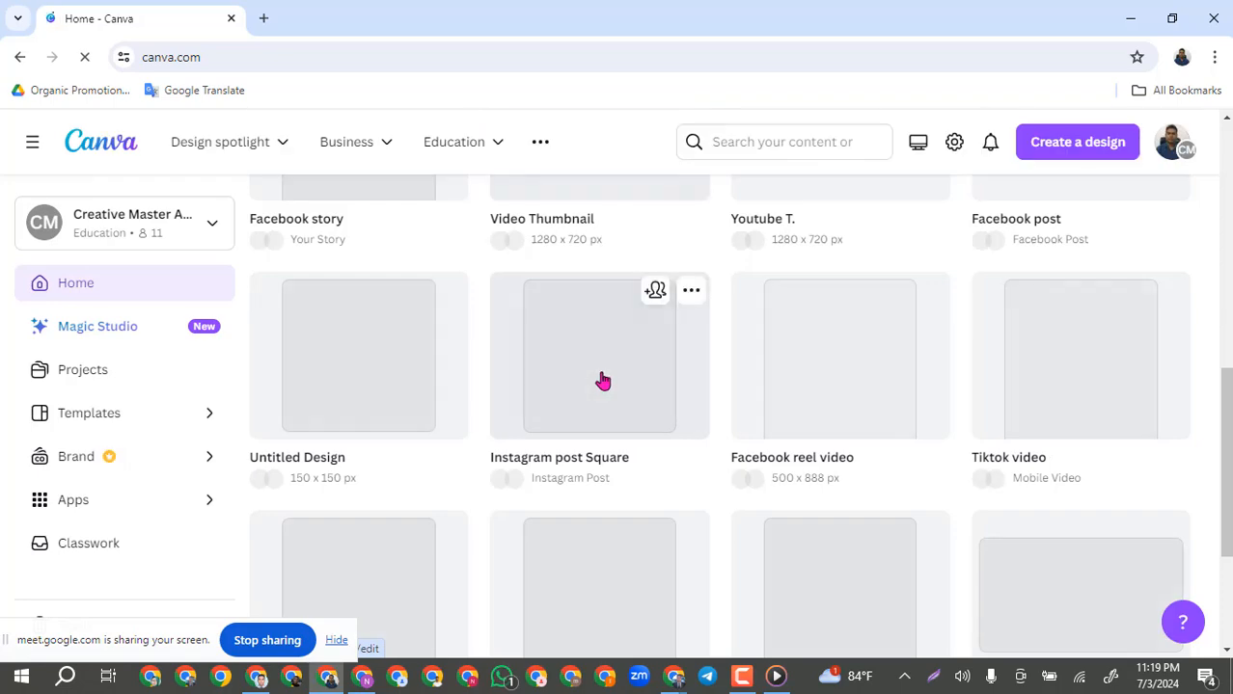
scroll(603, 400, up, 3)
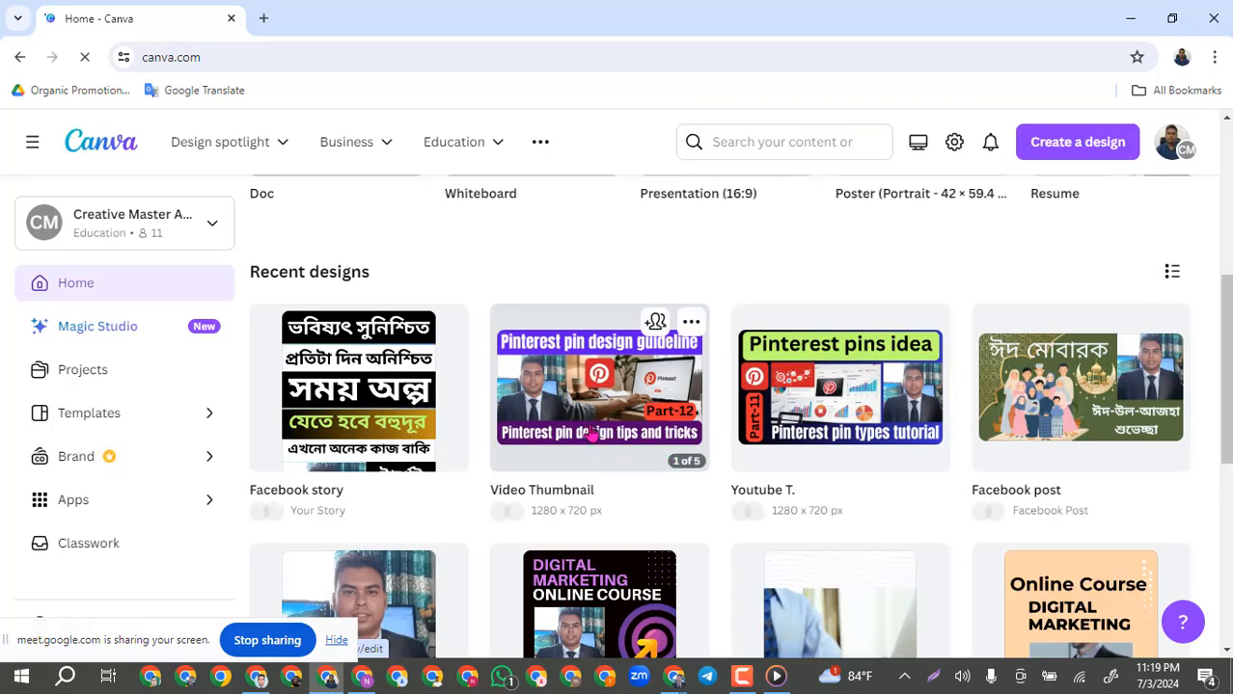
click(589, 400)
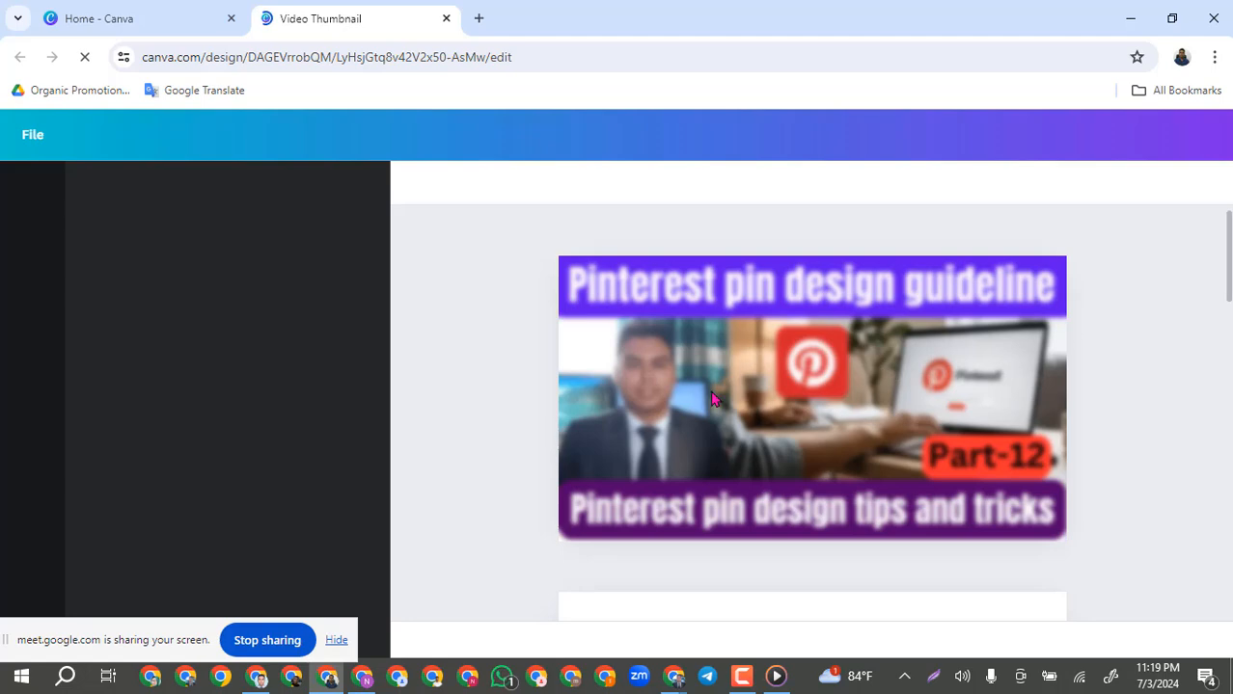
Check the title text in Google Translate, then return to Canva and inspect the Part-12 label on page 1.
click(1128, 23)
click(1129, 26)
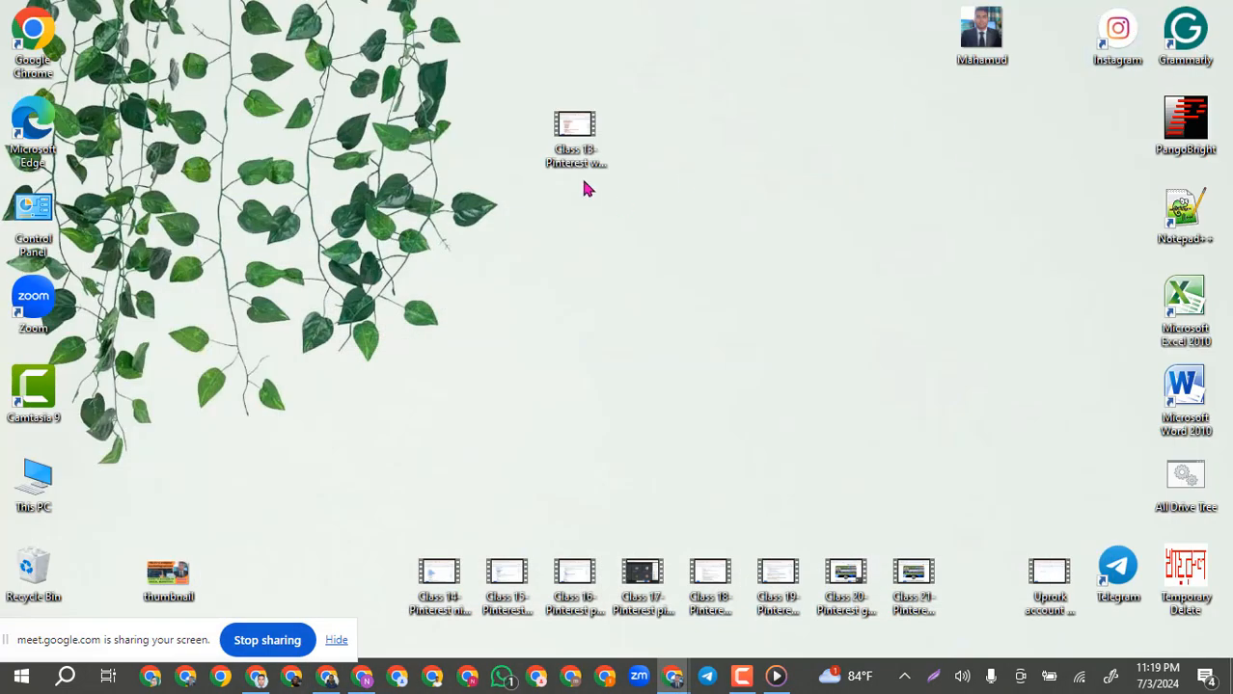
click(362, 677)
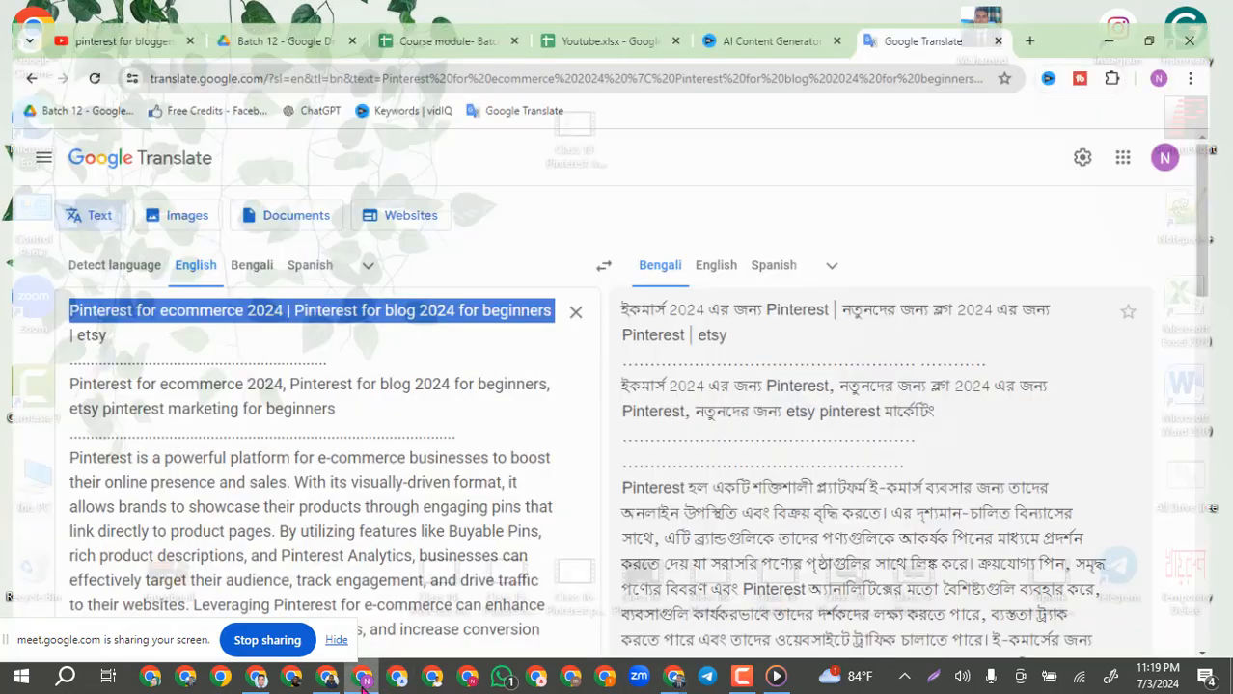
click(328, 677)
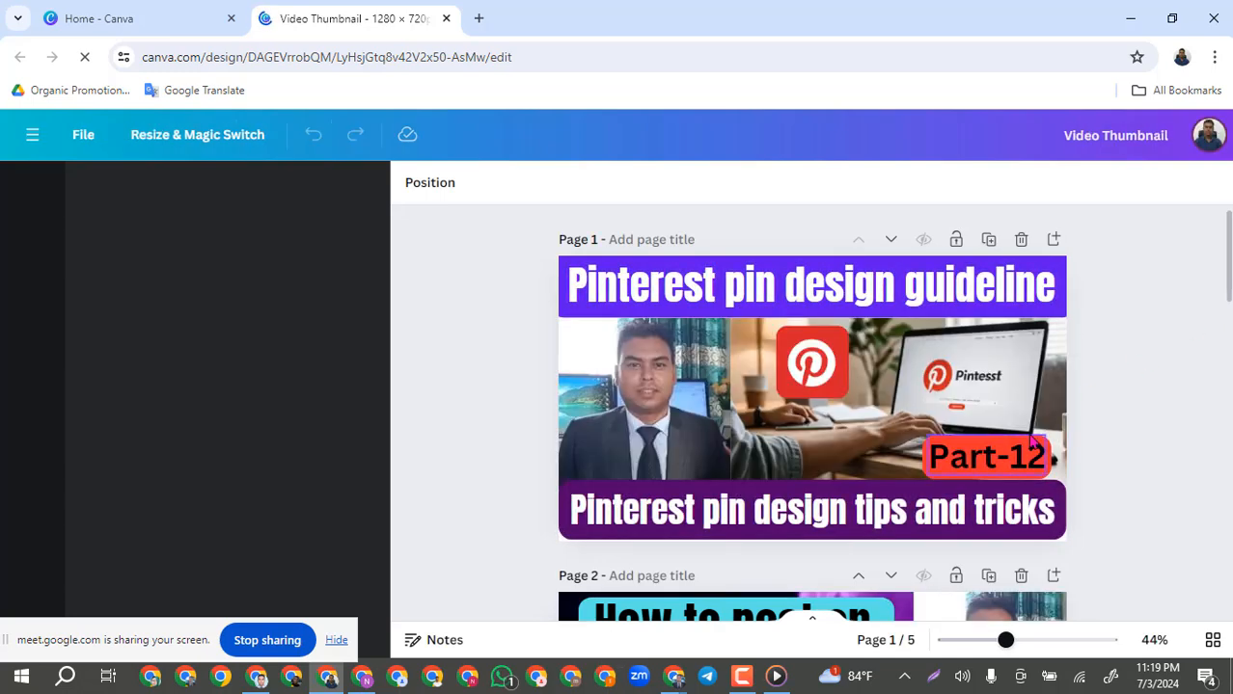
click(1037, 467)
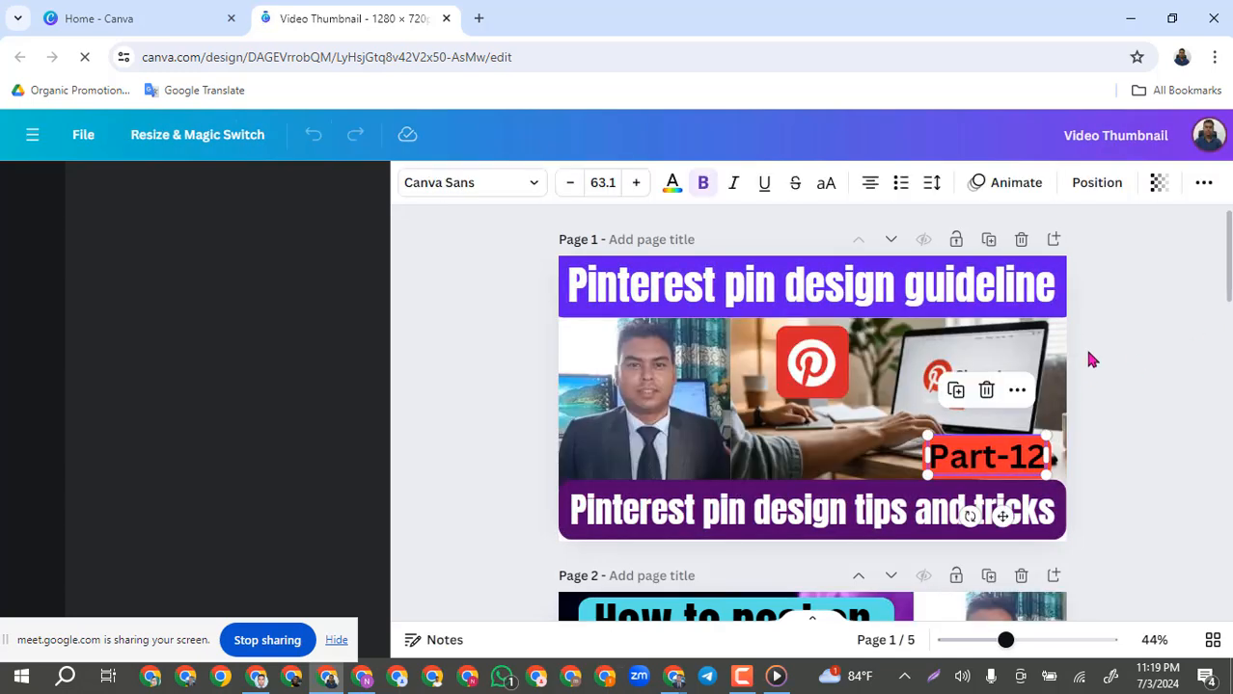
click(1084, 343)
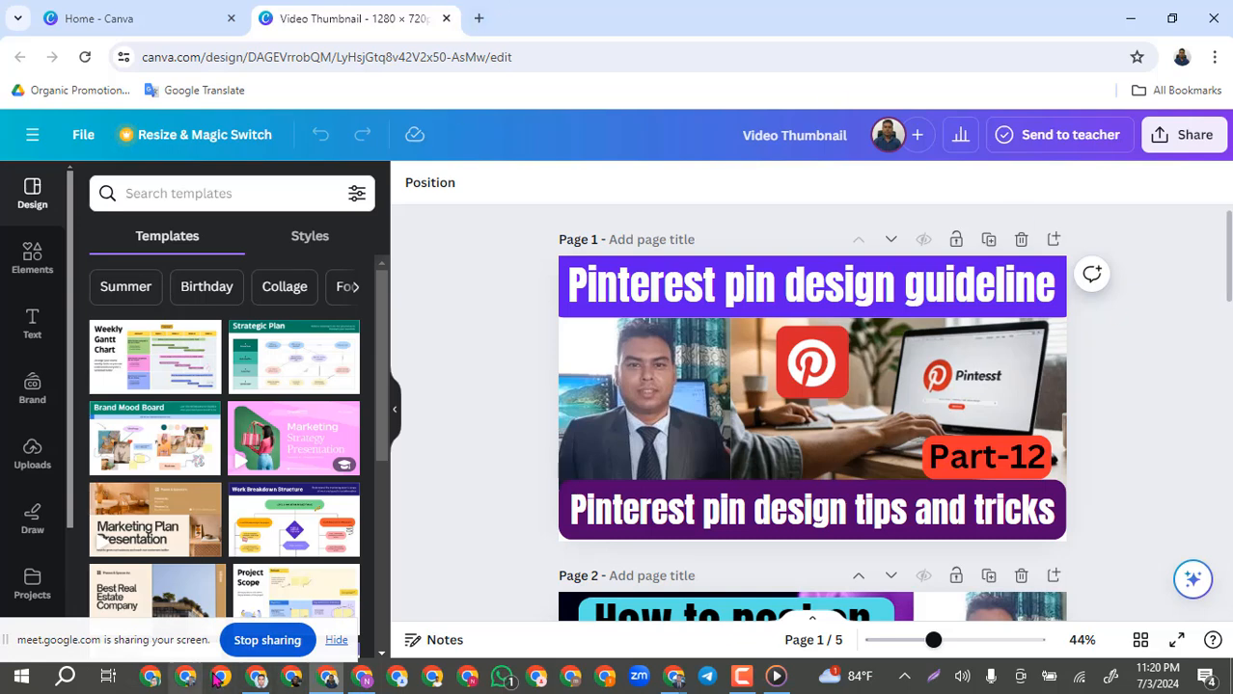
Switch to the YouTube channel page and show its playlists.
click(255, 678)
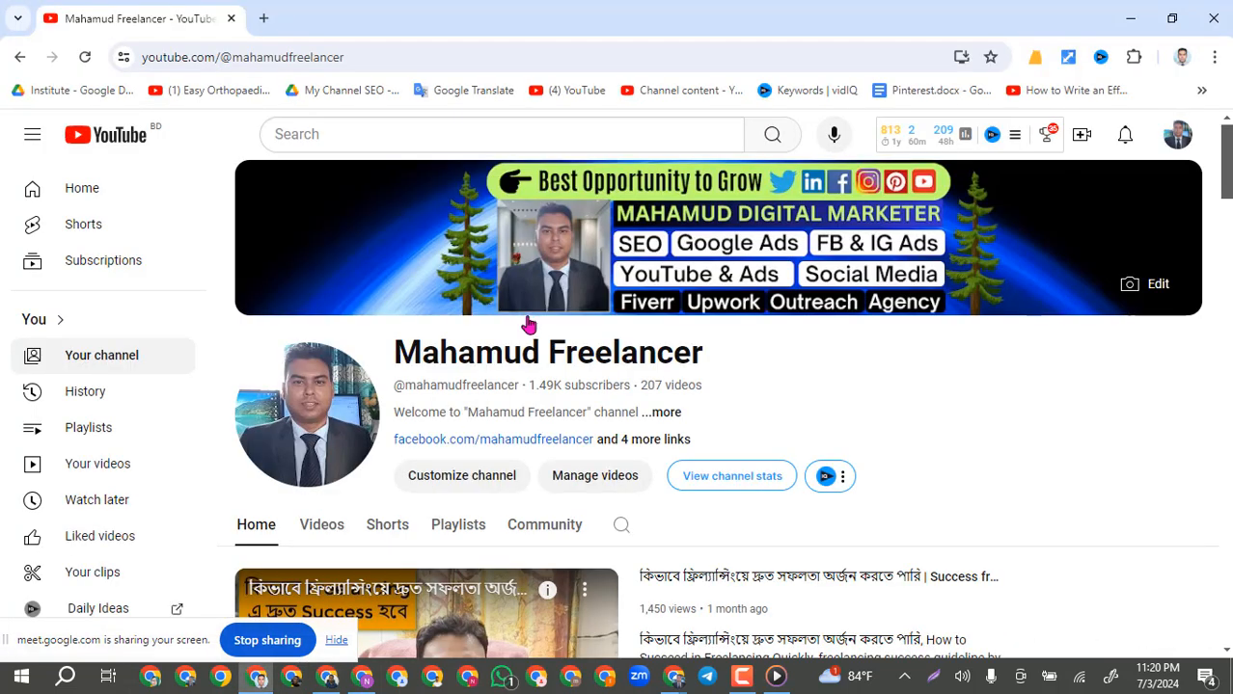
scroll(898, 348, down, 3)
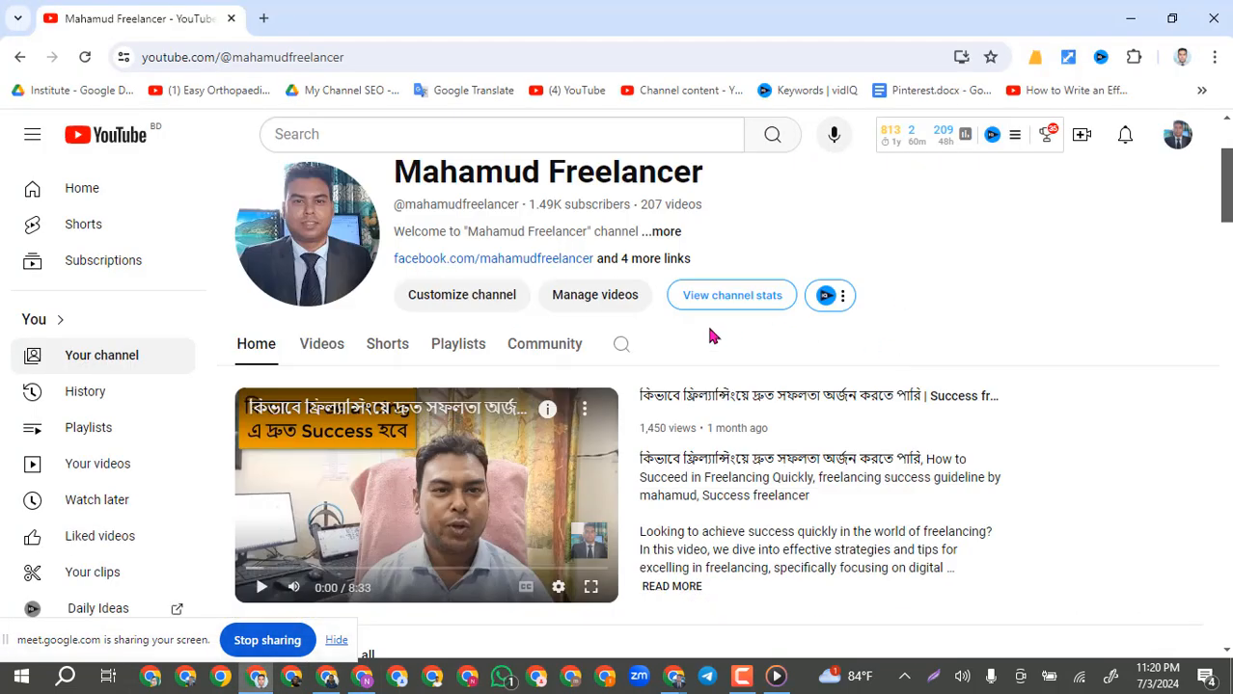
click(444, 356)
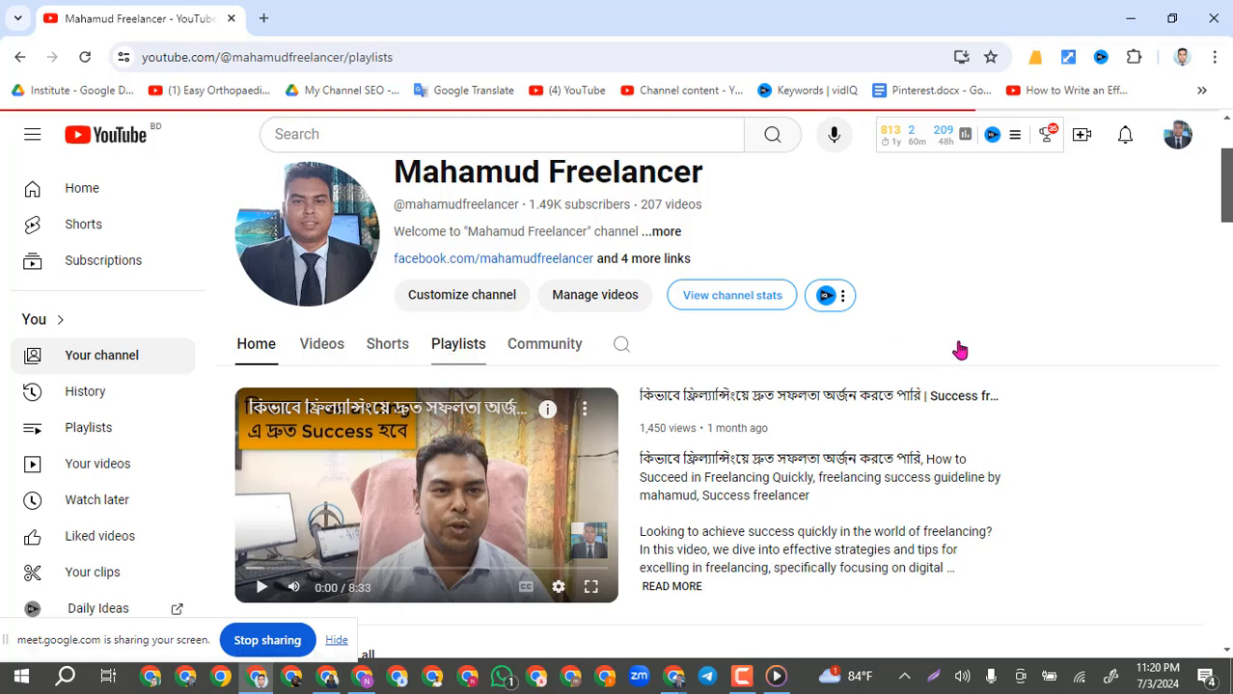
Find the Pinterest marketing bangla tutorial playlist and open its full view in a new tab.
scroll(598, 446, down, 3)
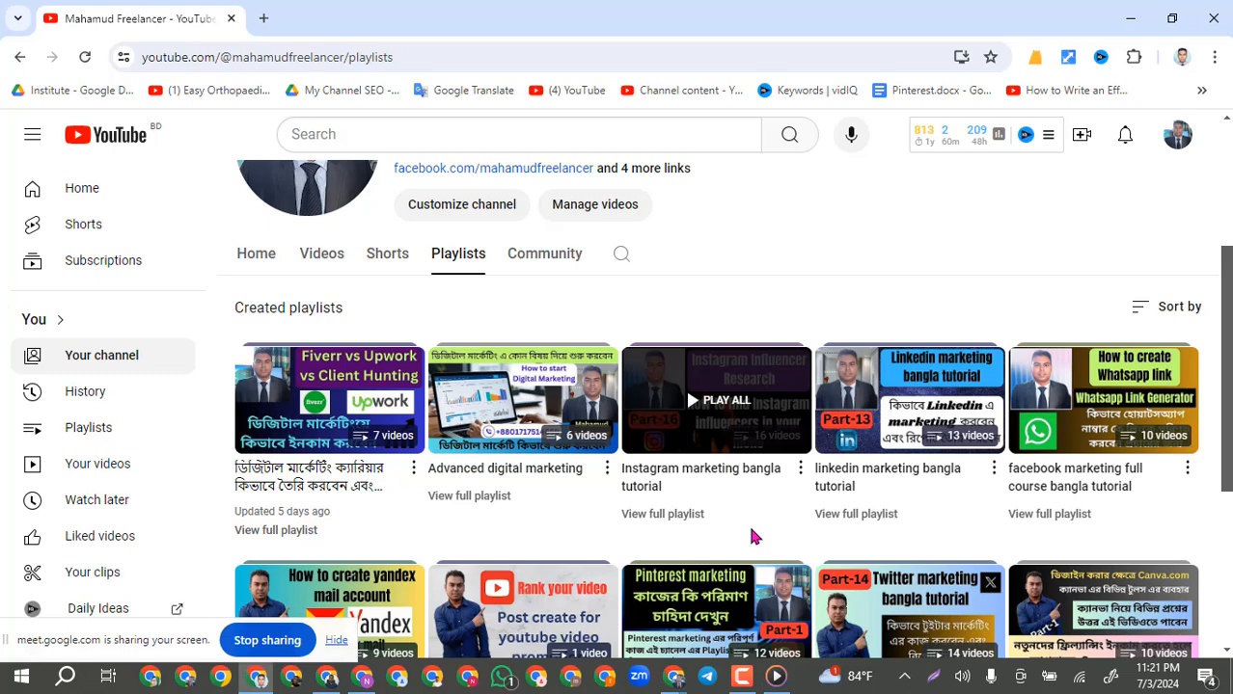
scroll(971, 523, down, 1)
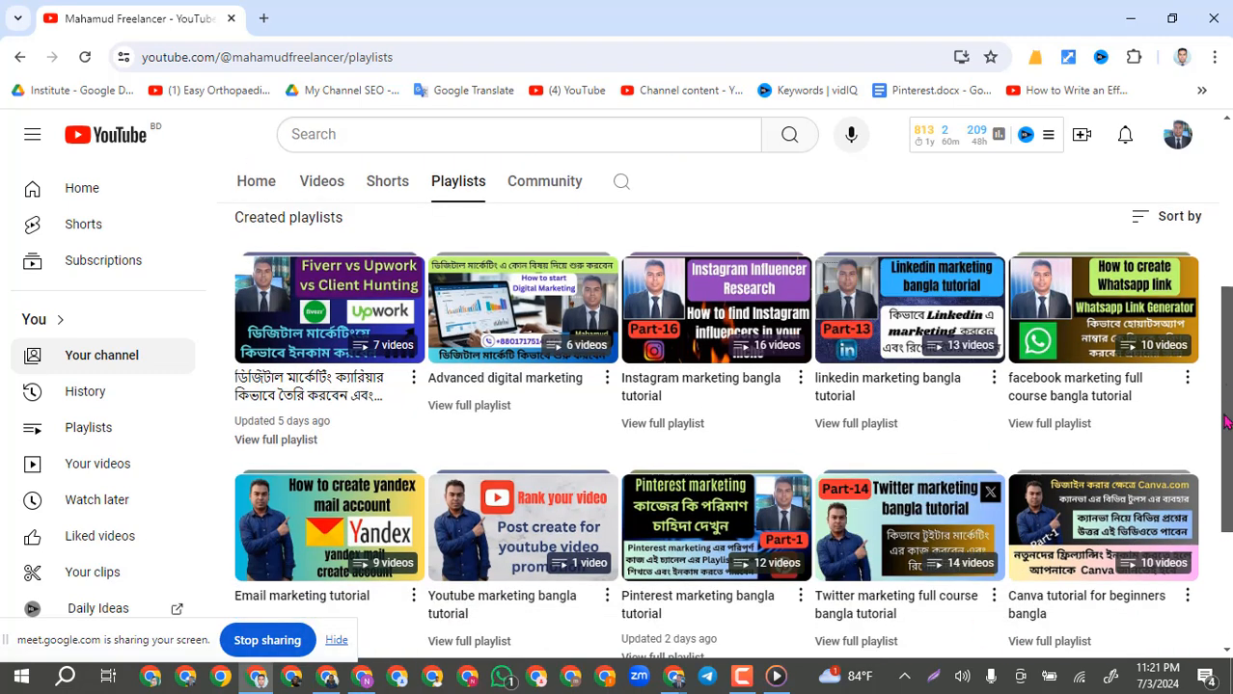
drag(1225, 421, 1230, 498)
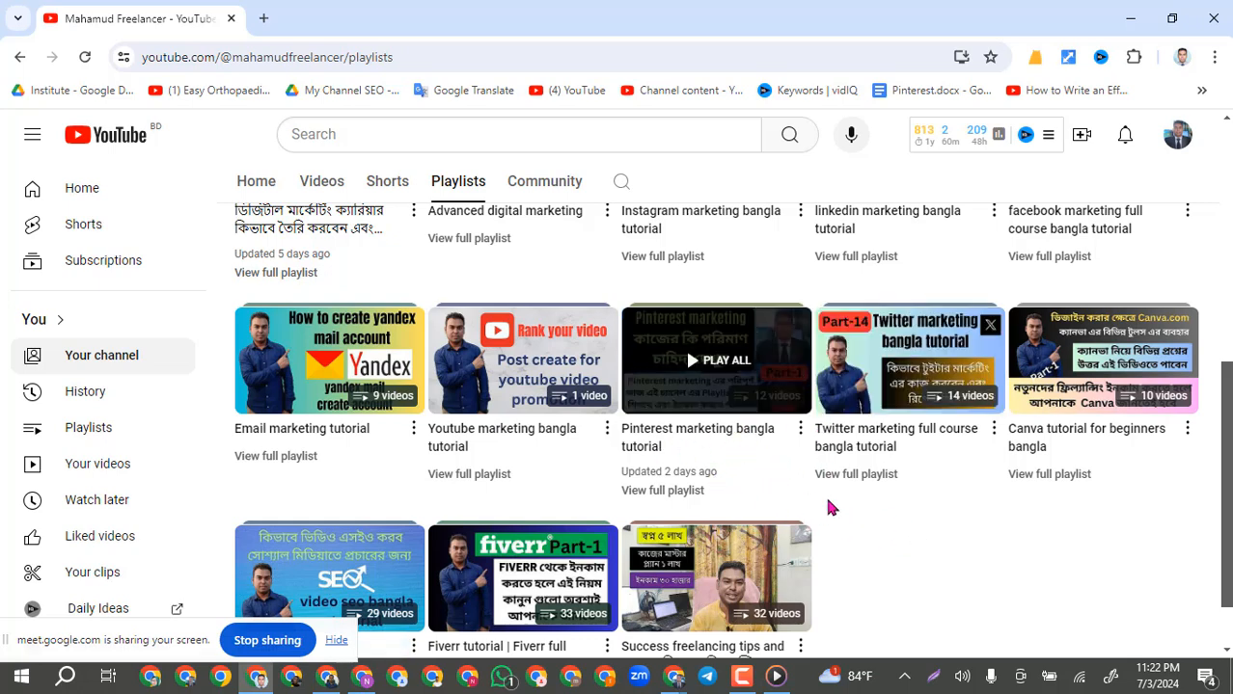
right_click(682, 498)
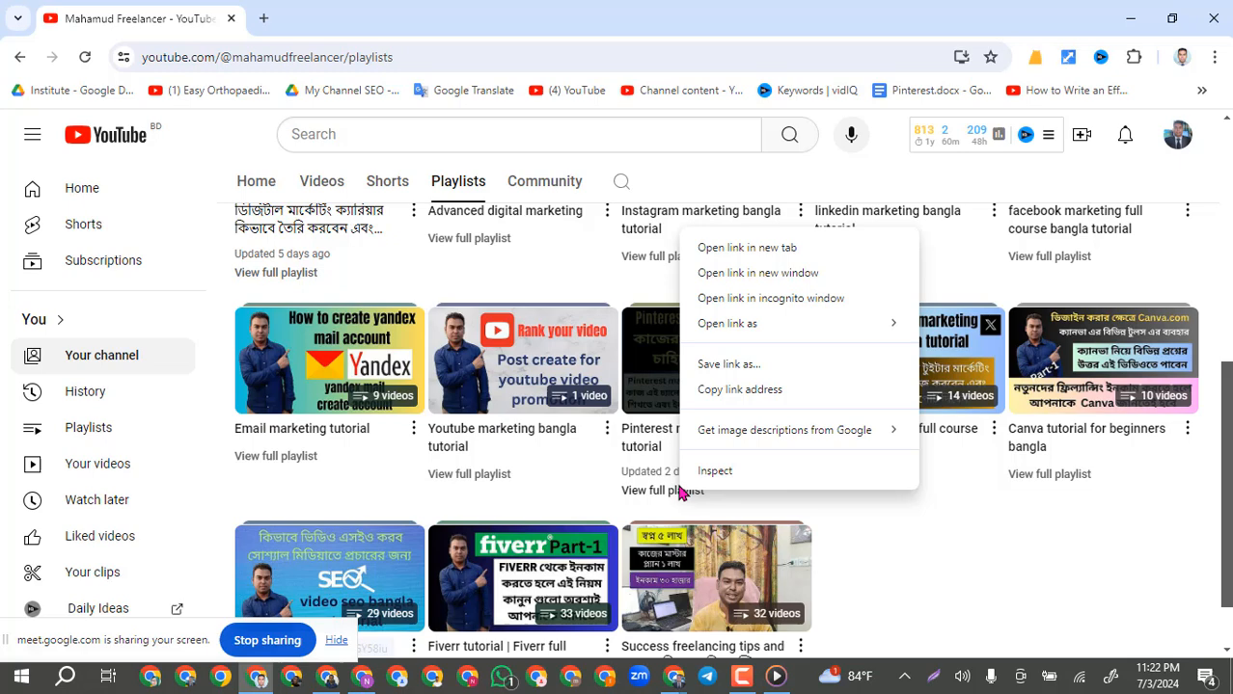
click(723, 253)
click(318, 14)
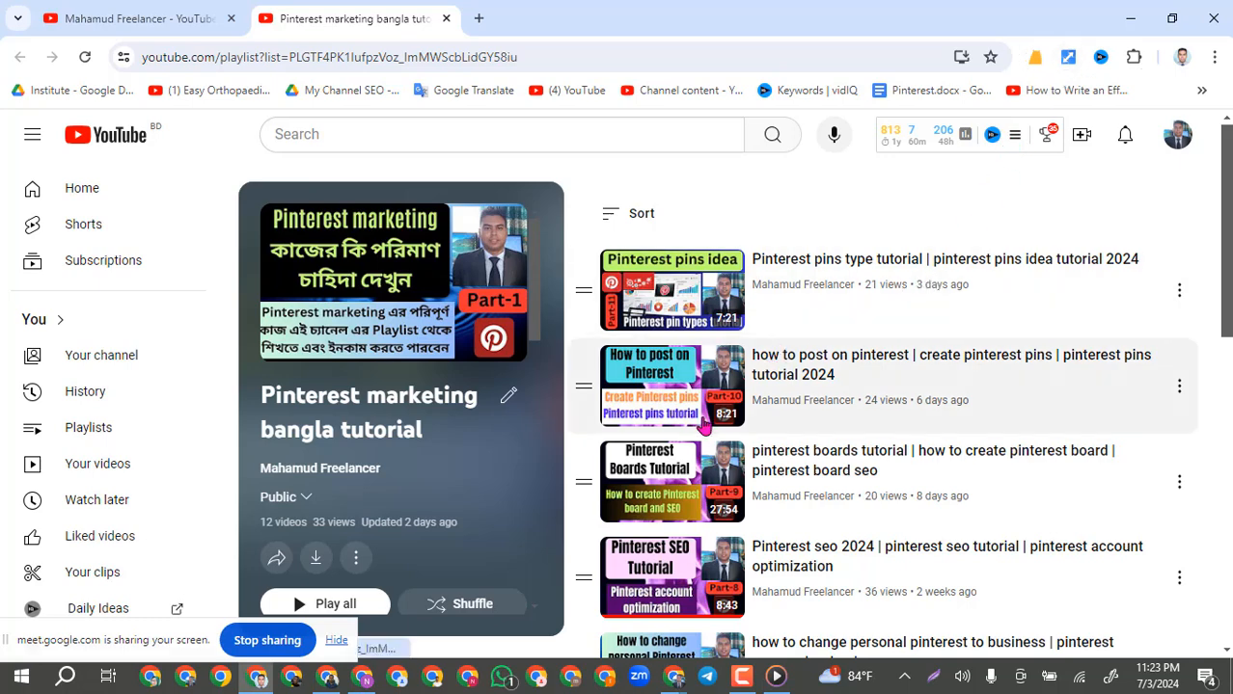
Move the Pinterest pin design guideline 2024 video to the top of the playlist.
scroll(705, 426, down, 3)
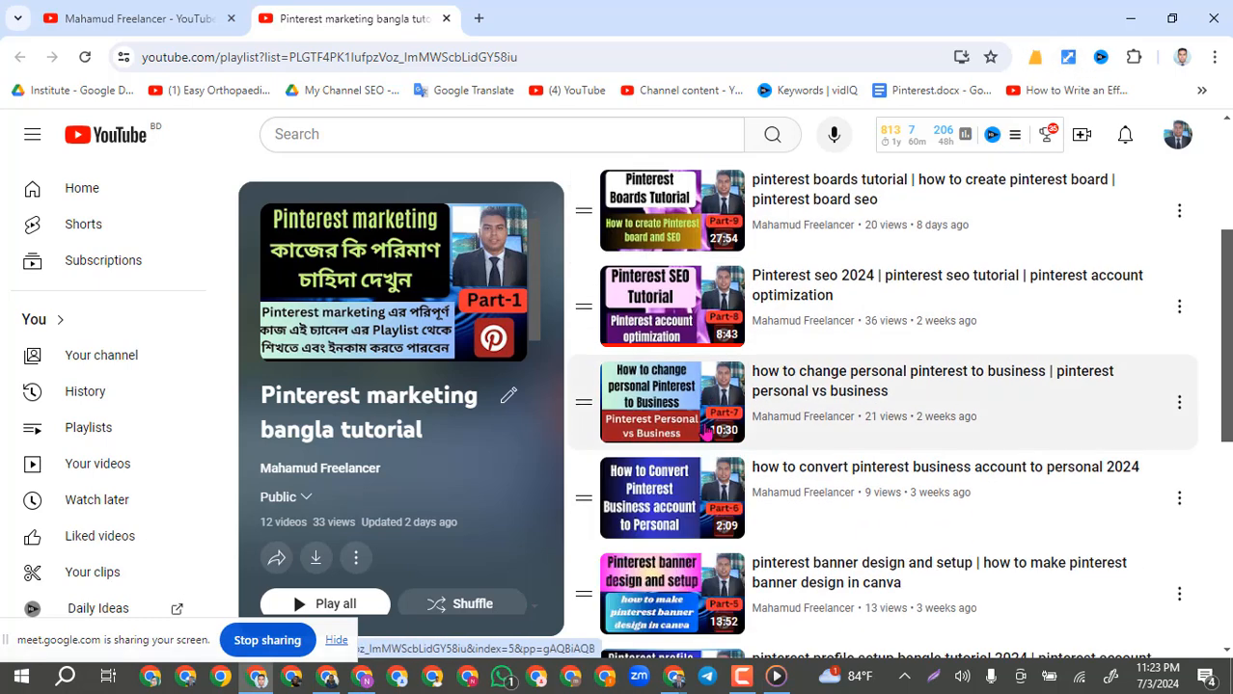
scroll(705, 434, down, 4)
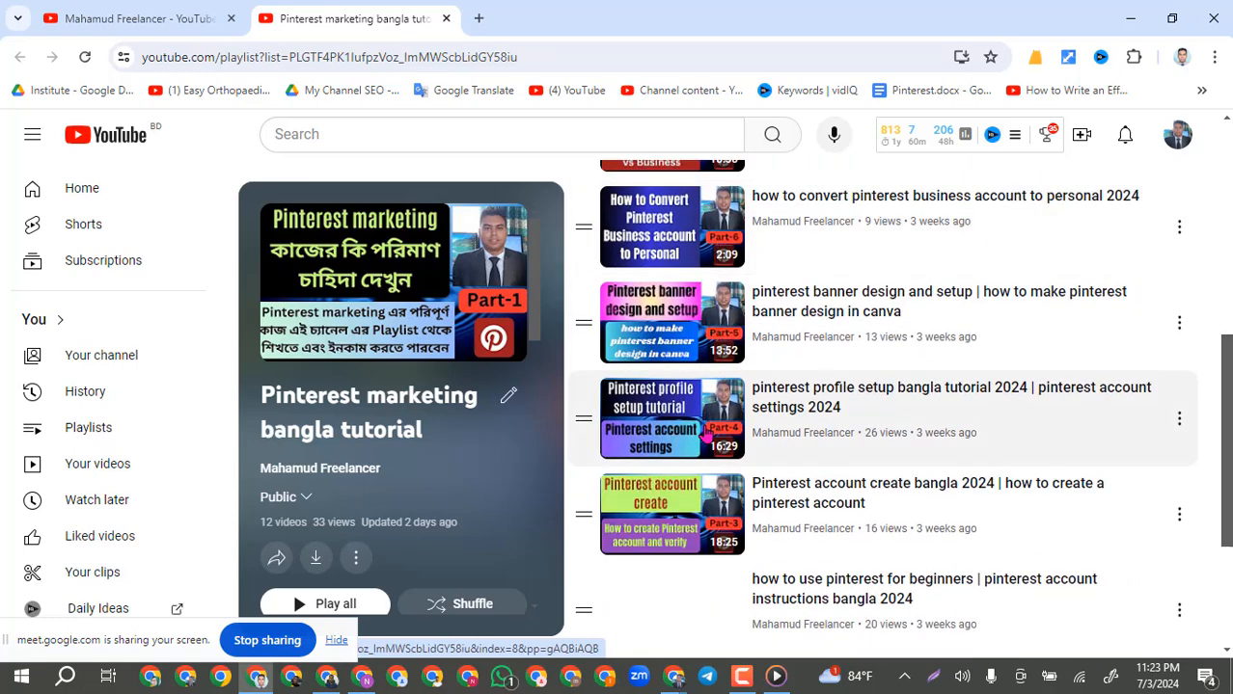
scroll(705, 435, down, 2)
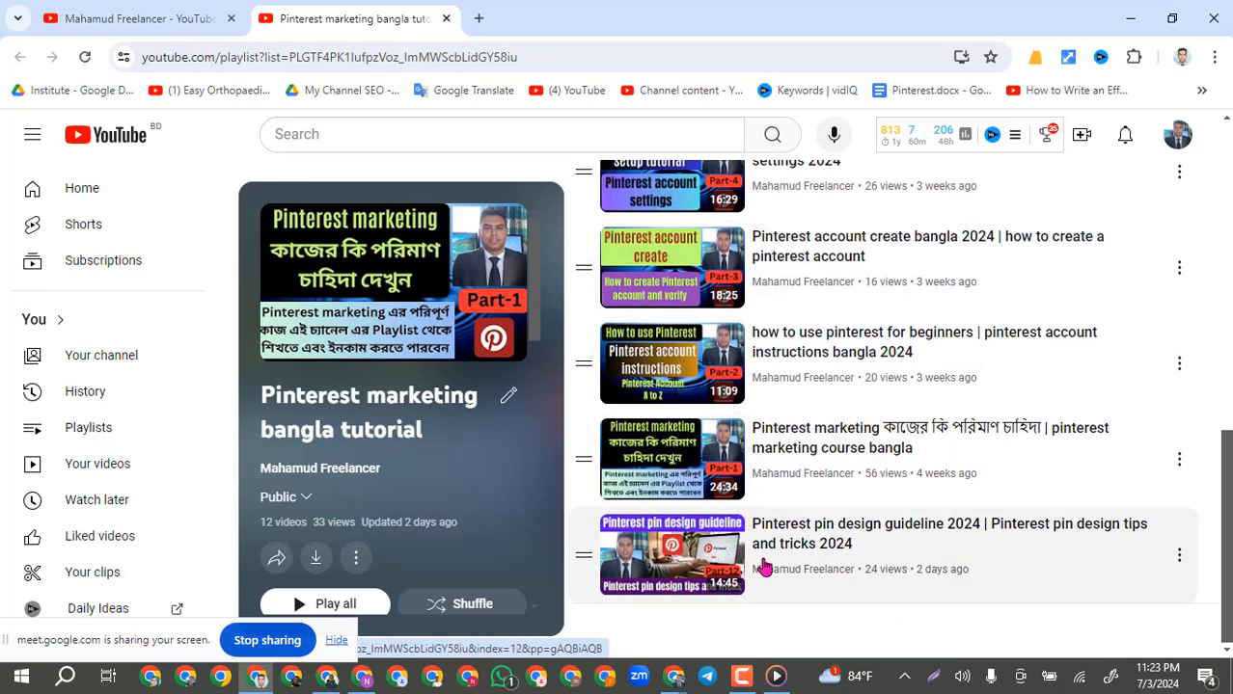
click(1180, 557)
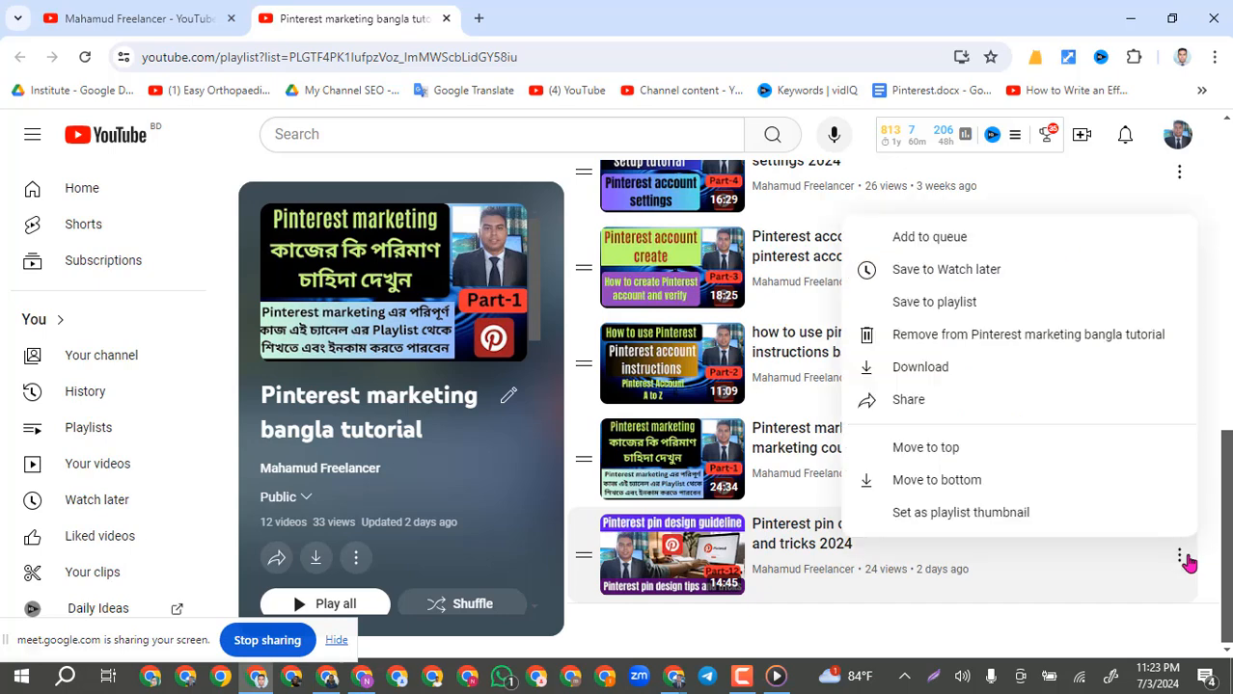
click(925, 449)
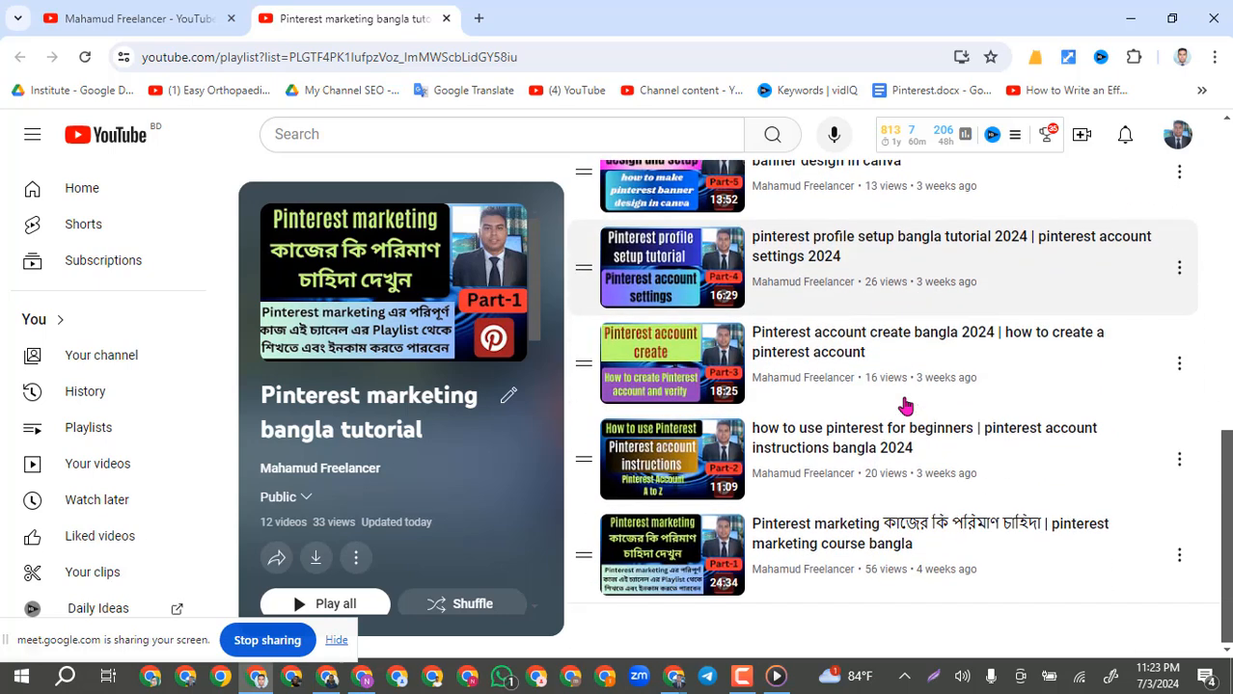
Review the playlist order up to its first video, then return to the Canva thumbnail design.
scroll(793, 567, up, 3)
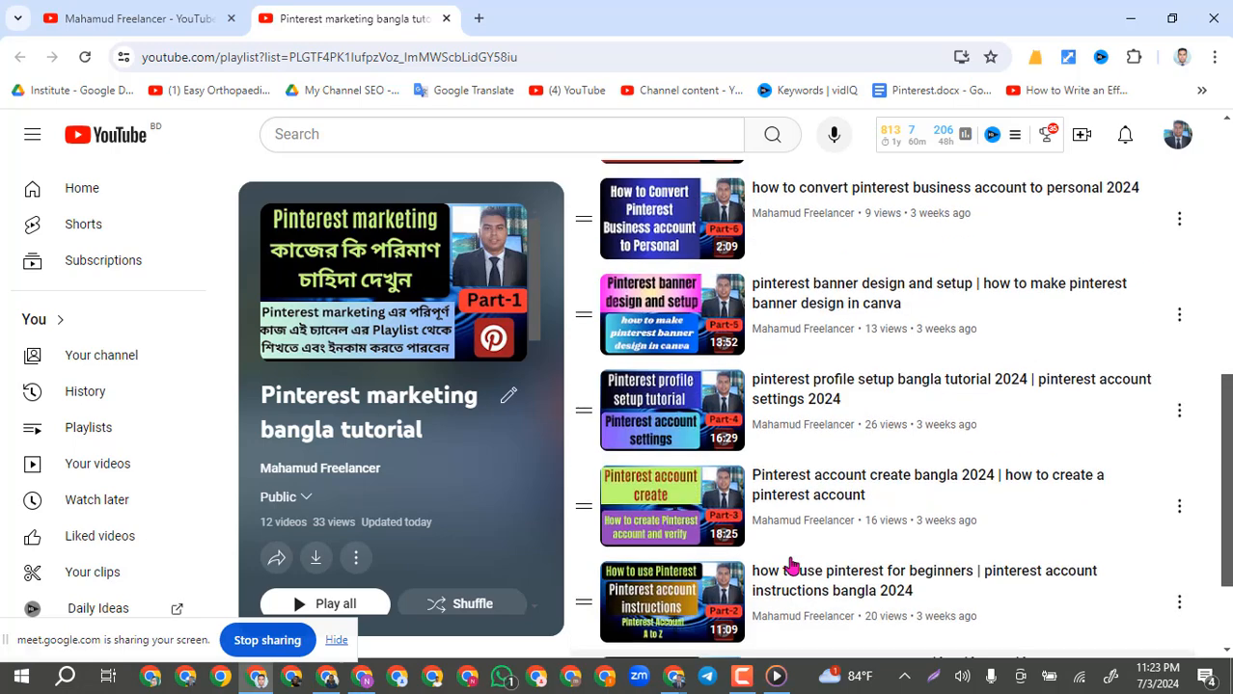
scroll(798, 387, up, 3)
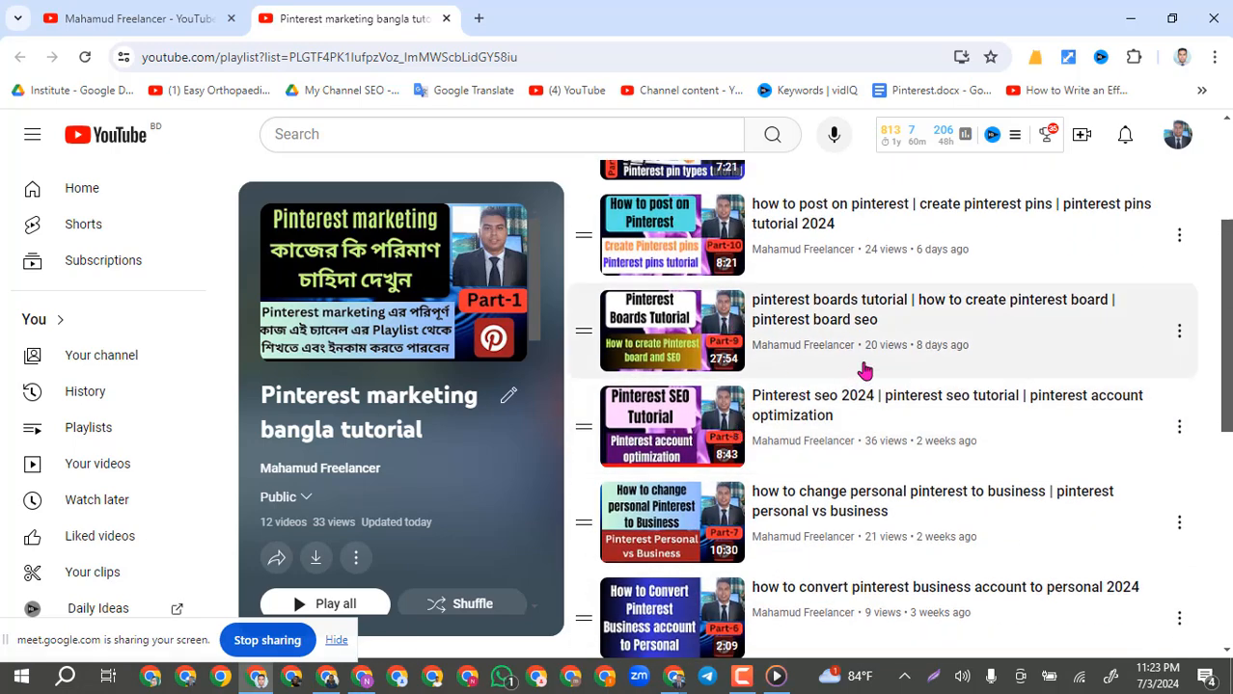
scroll(859, 368, up, 2)
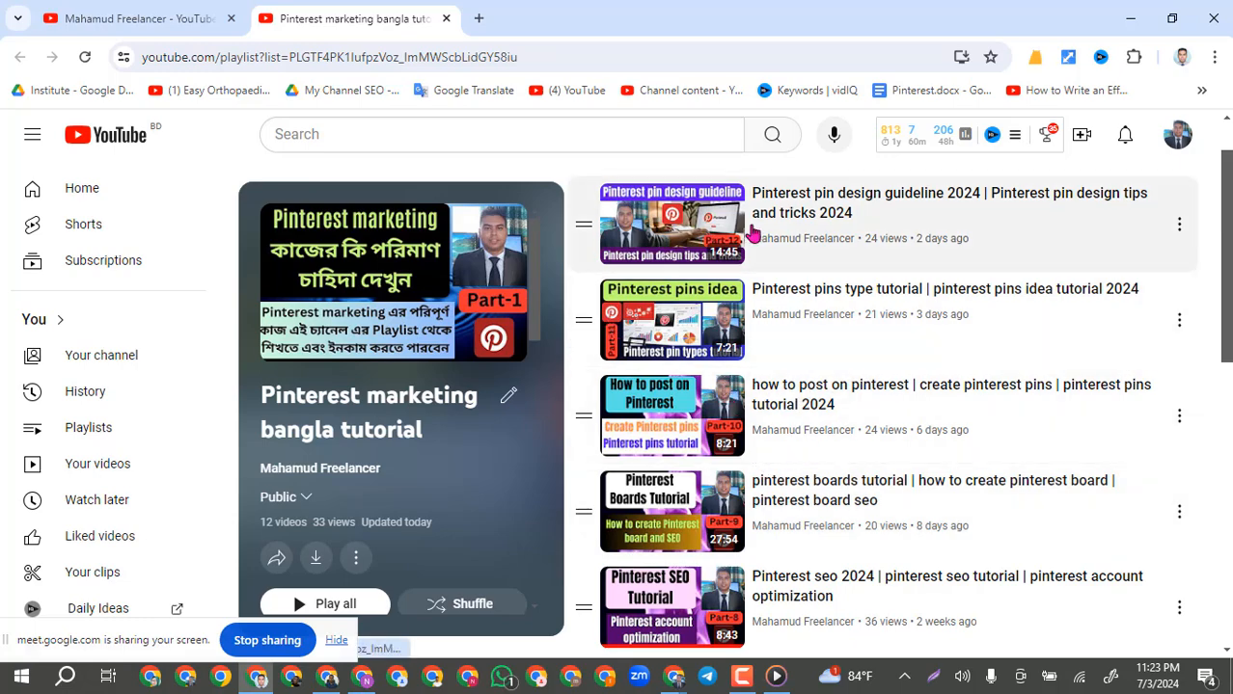
scroll(965, 373, up, 1)
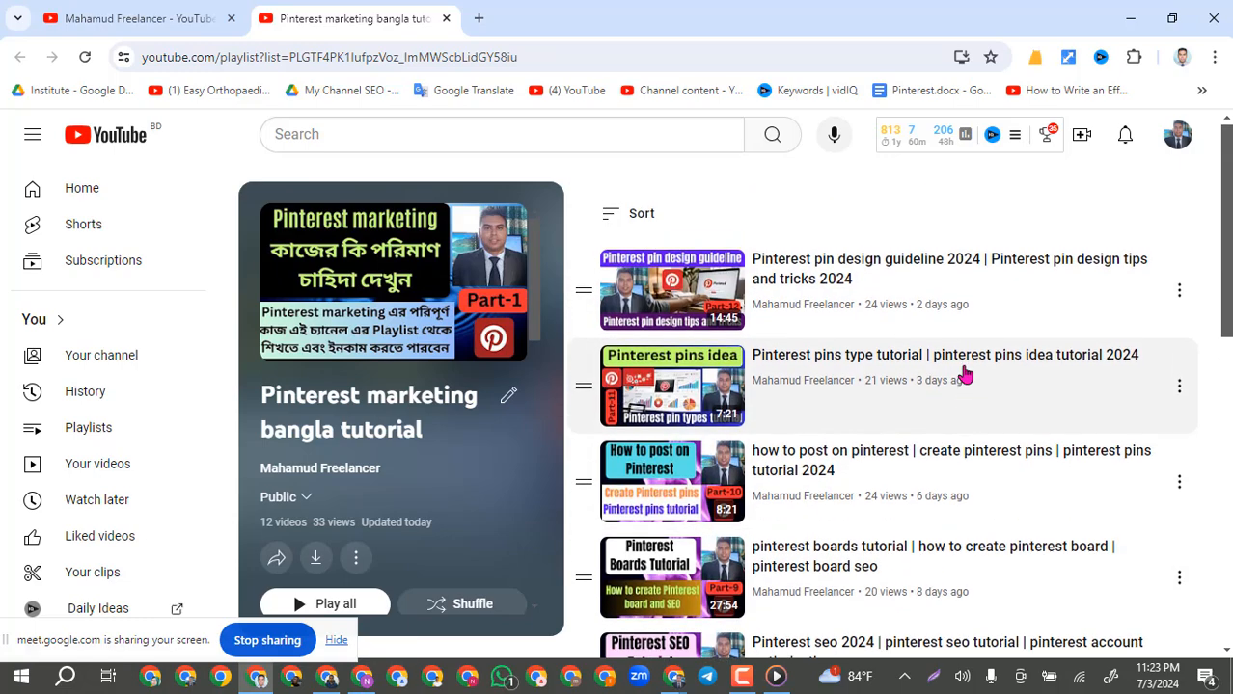
click(1132, 18)
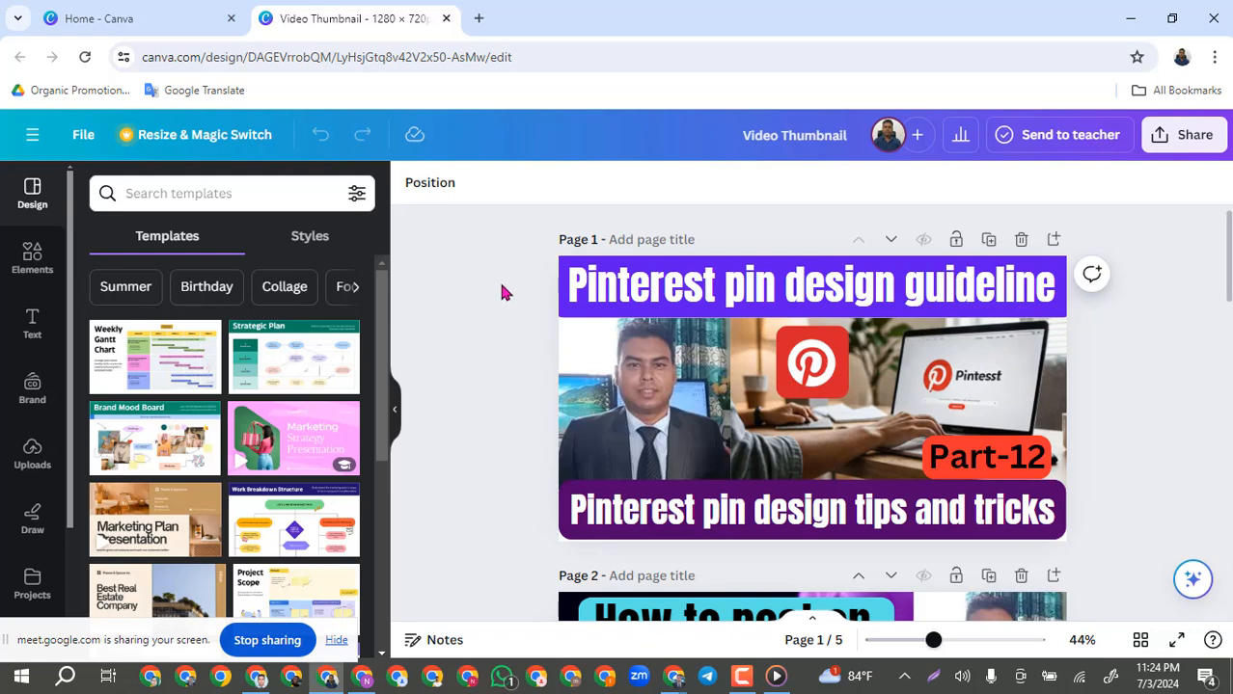
Switch to Google Translate and examine the drafted video title, then check the YouTube Pinterest playlist.
click(365, 678)
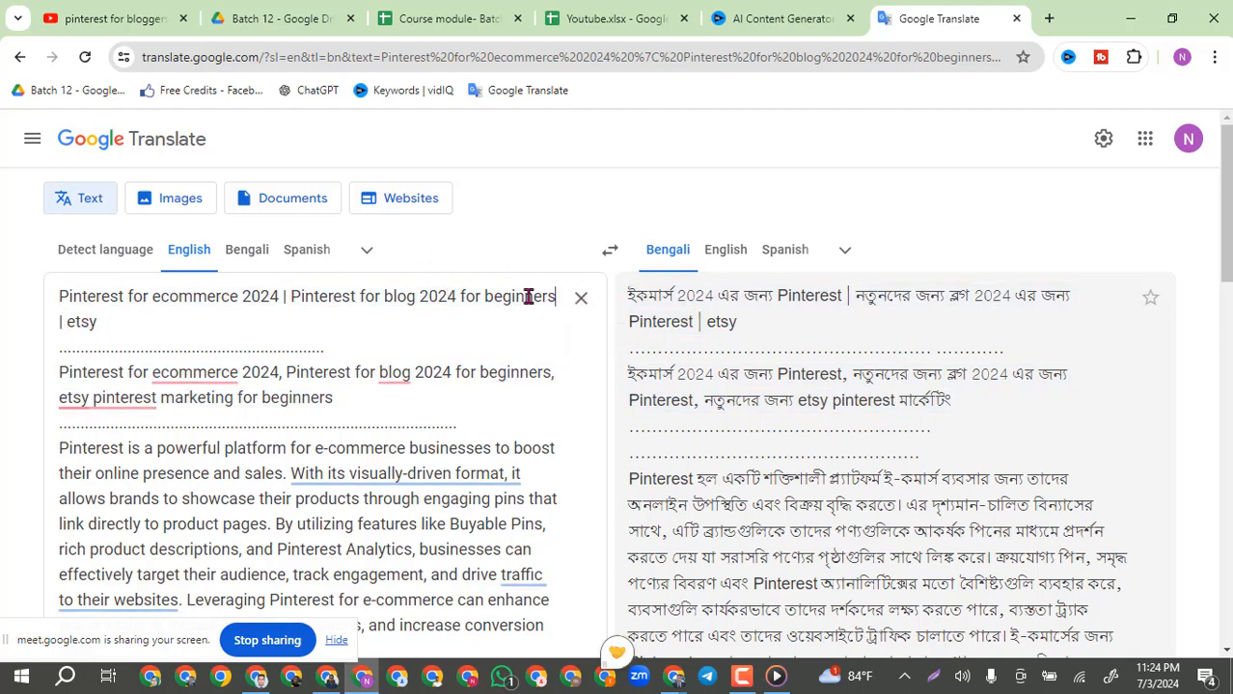
drag(557, 296, 56, 307)
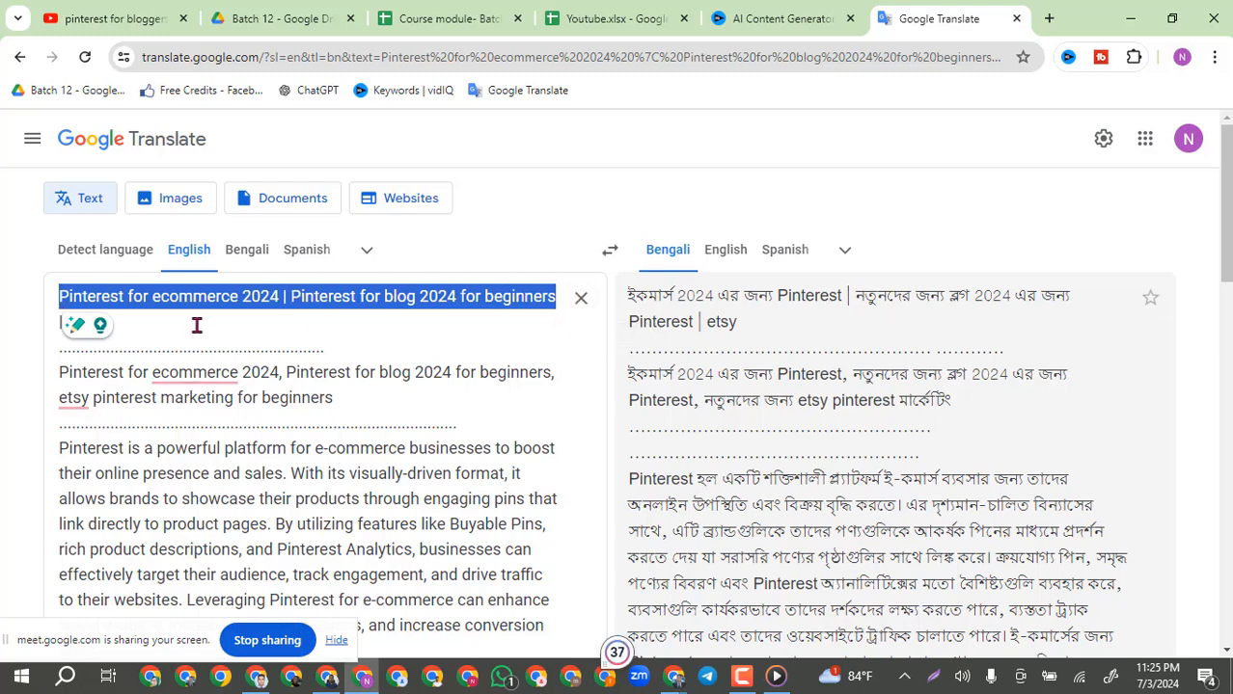
click(257, 676)
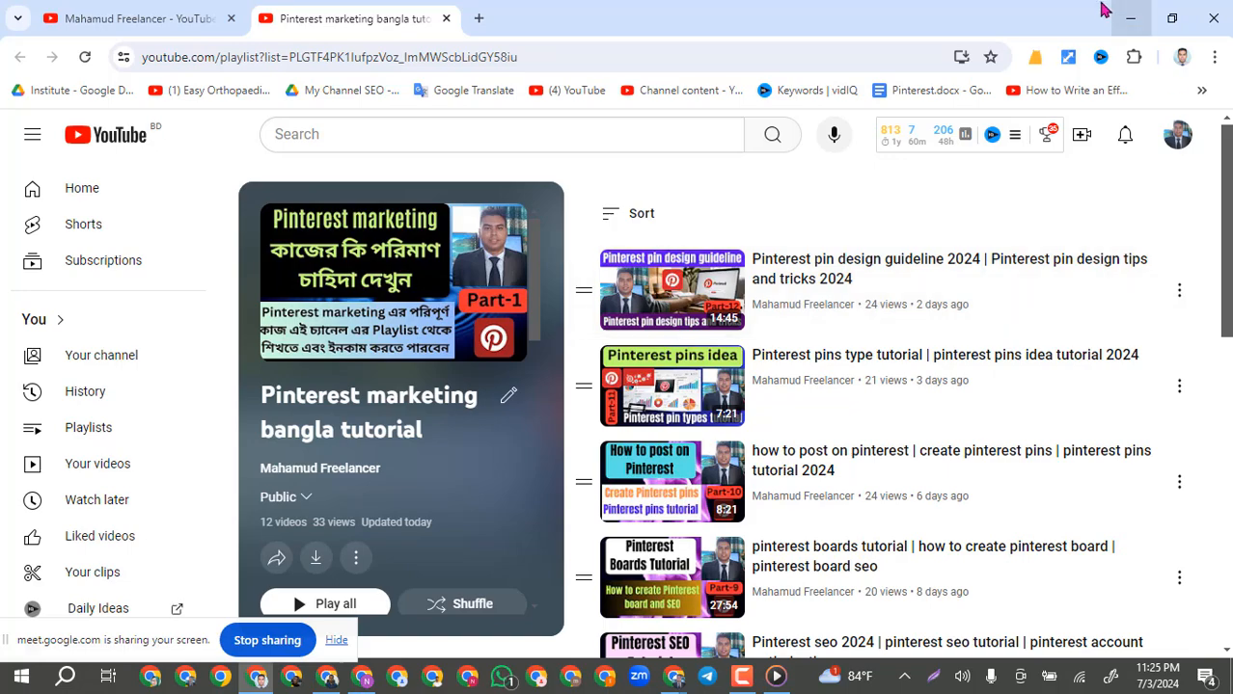
click(1129, 18)
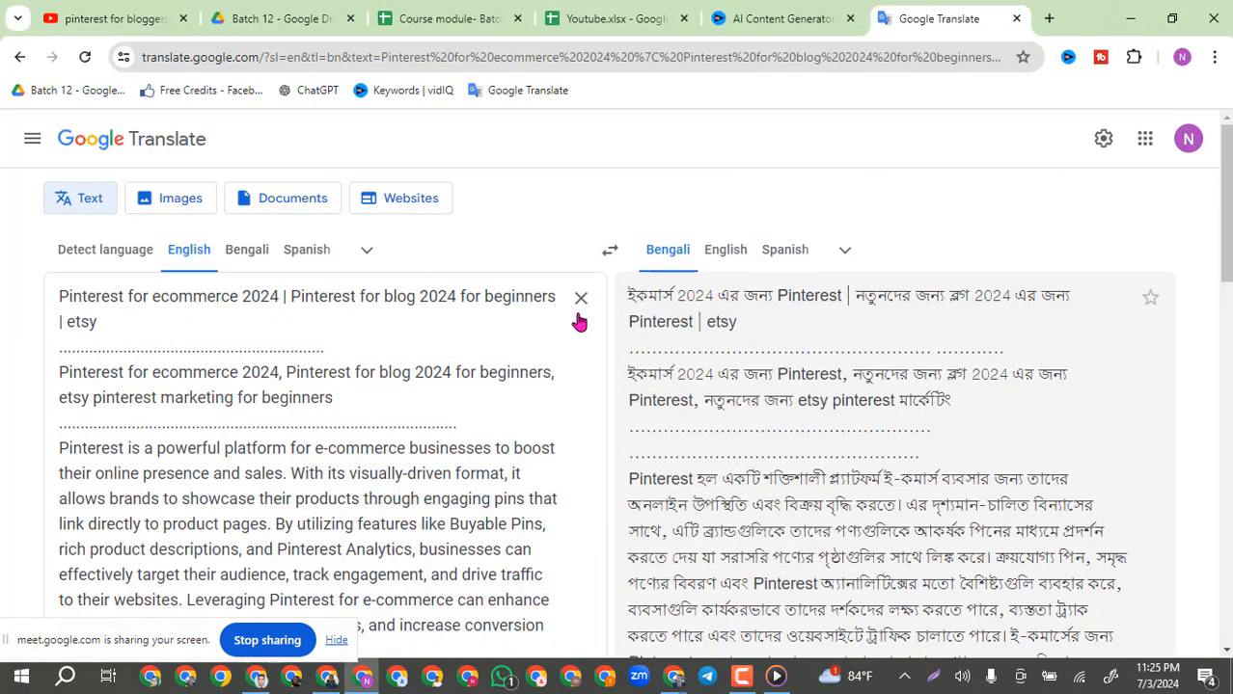
click(777, 677)
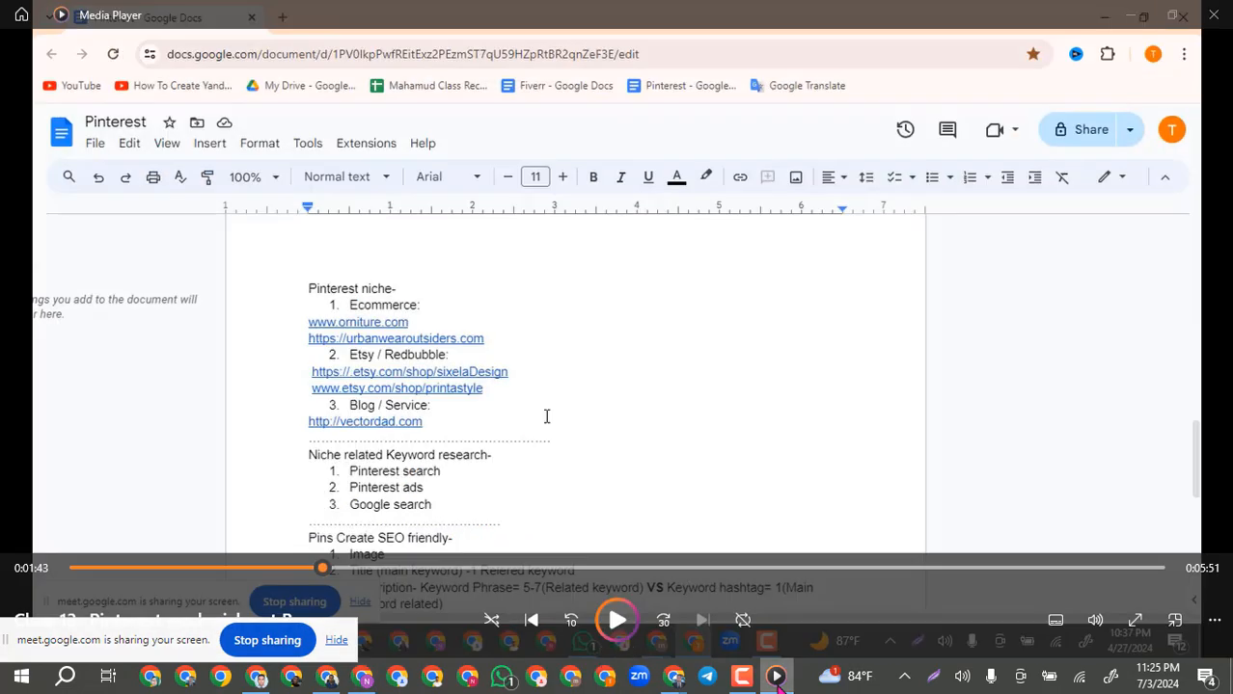
click(776, 677)
click(815, 19)
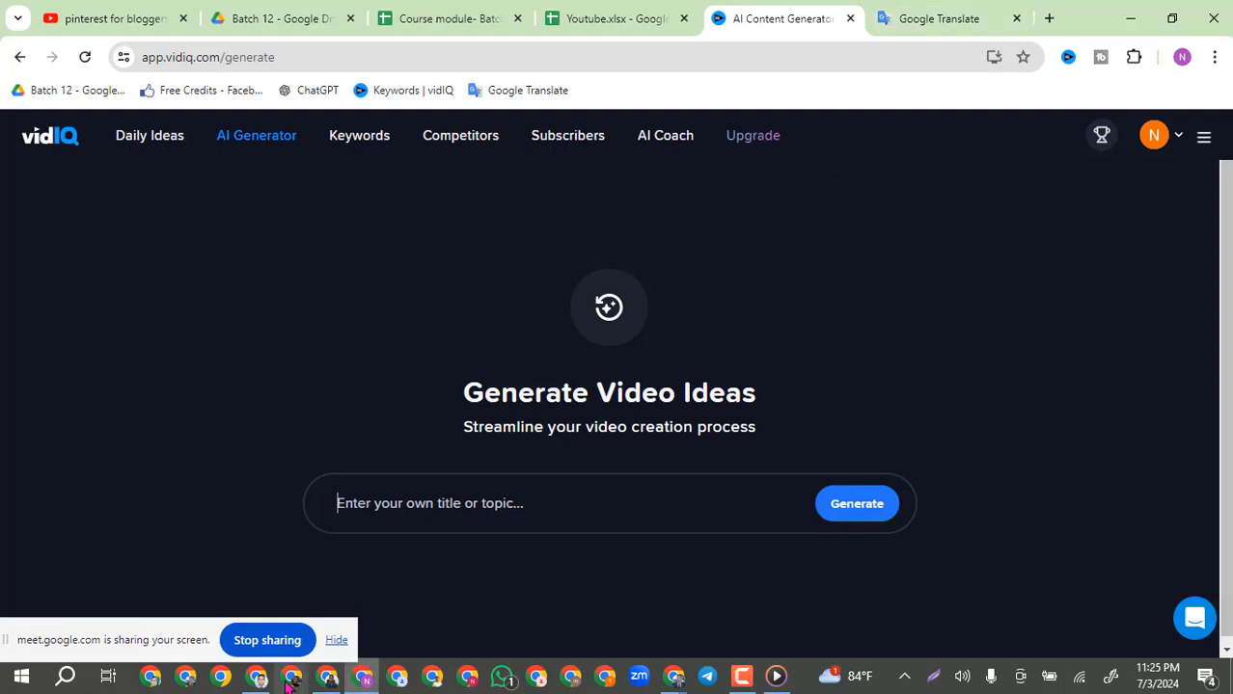
click(328, 677)
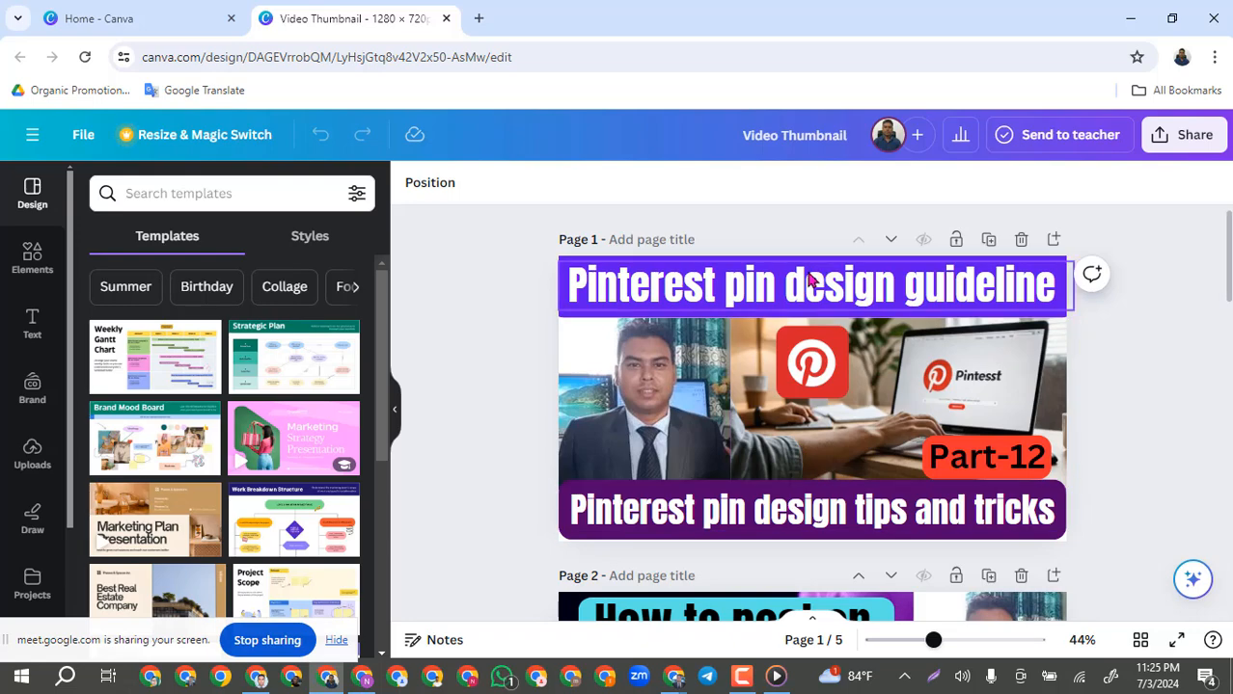
click(685, 260)
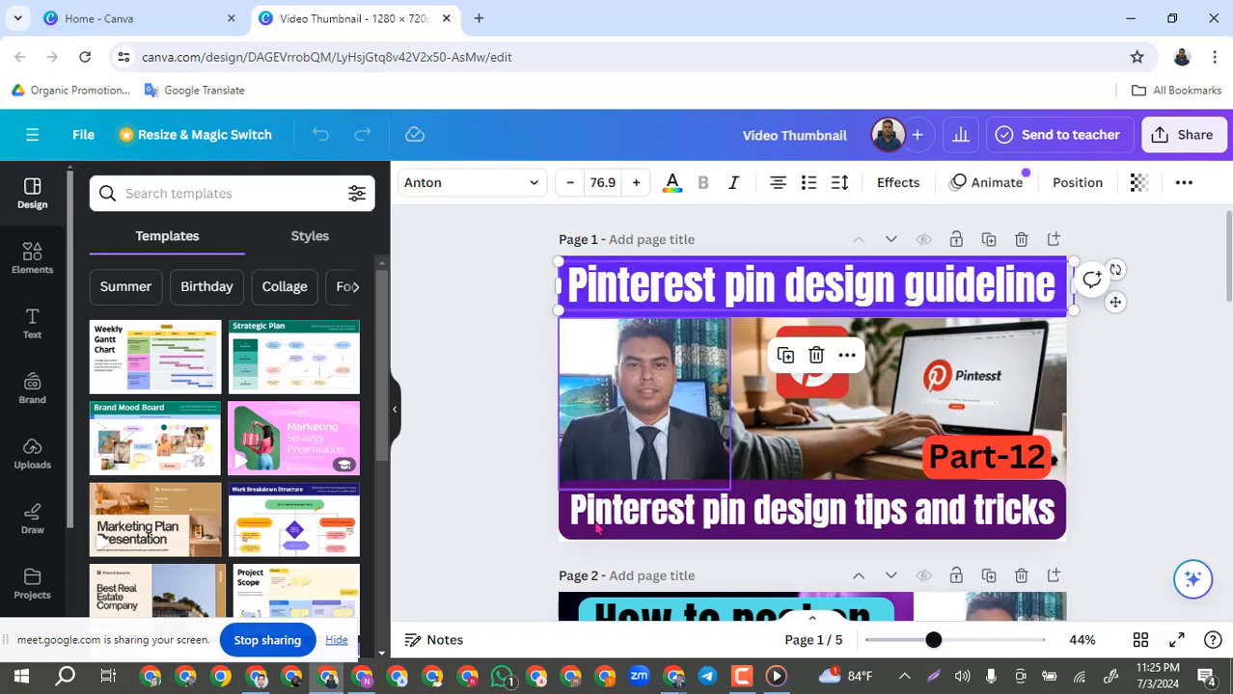
click(363, 678)
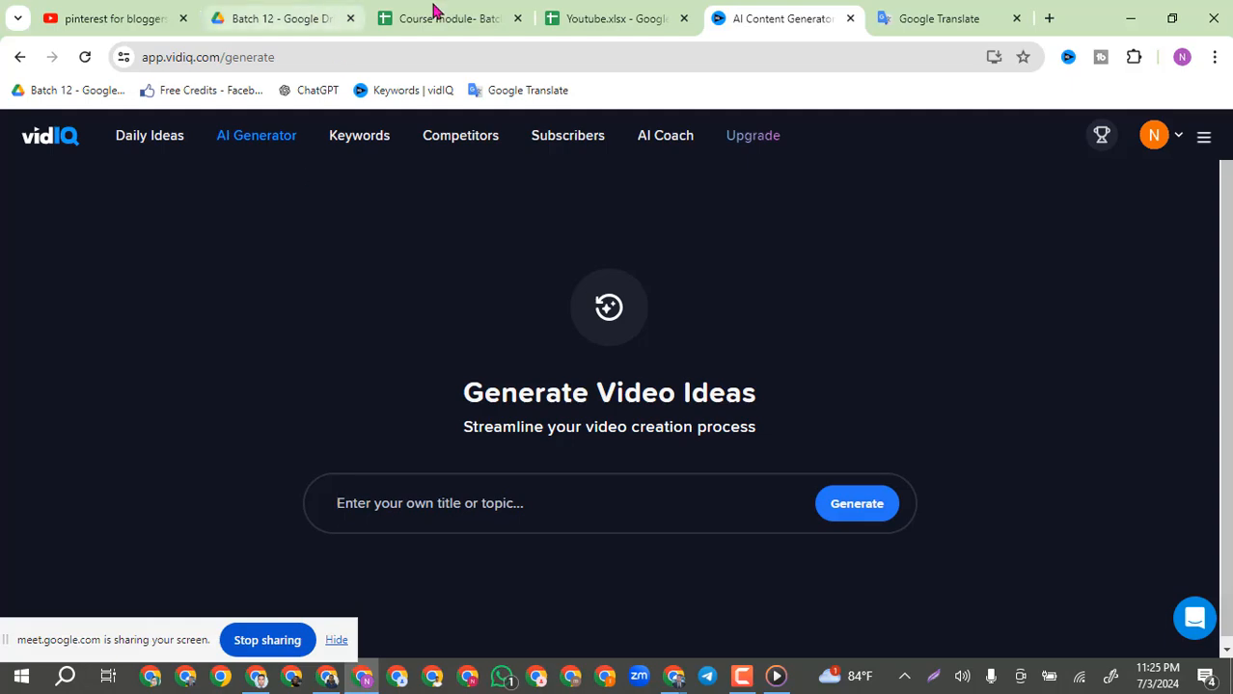
Return to the Google Translate text and examine the title's "Pinterest for ecommerce 2024" and "Pinterest for blog 2024 for beginners" phrases.
click(926, 18)
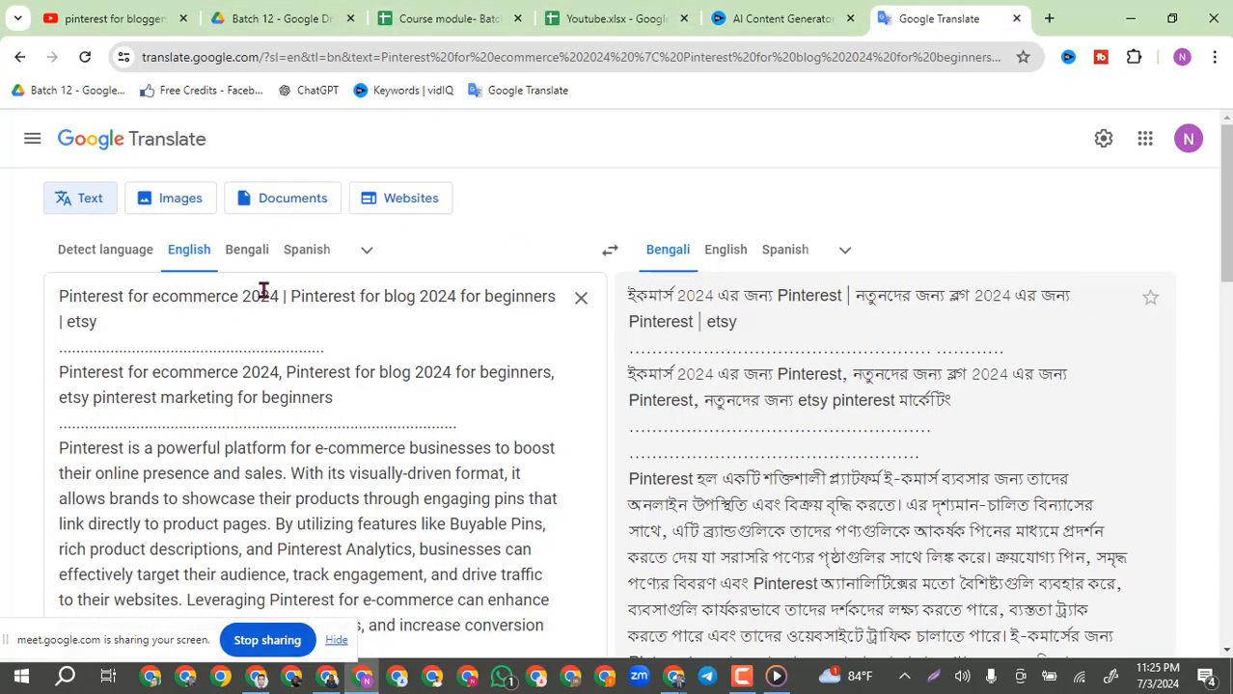
drag(282, 296, 58, 298)
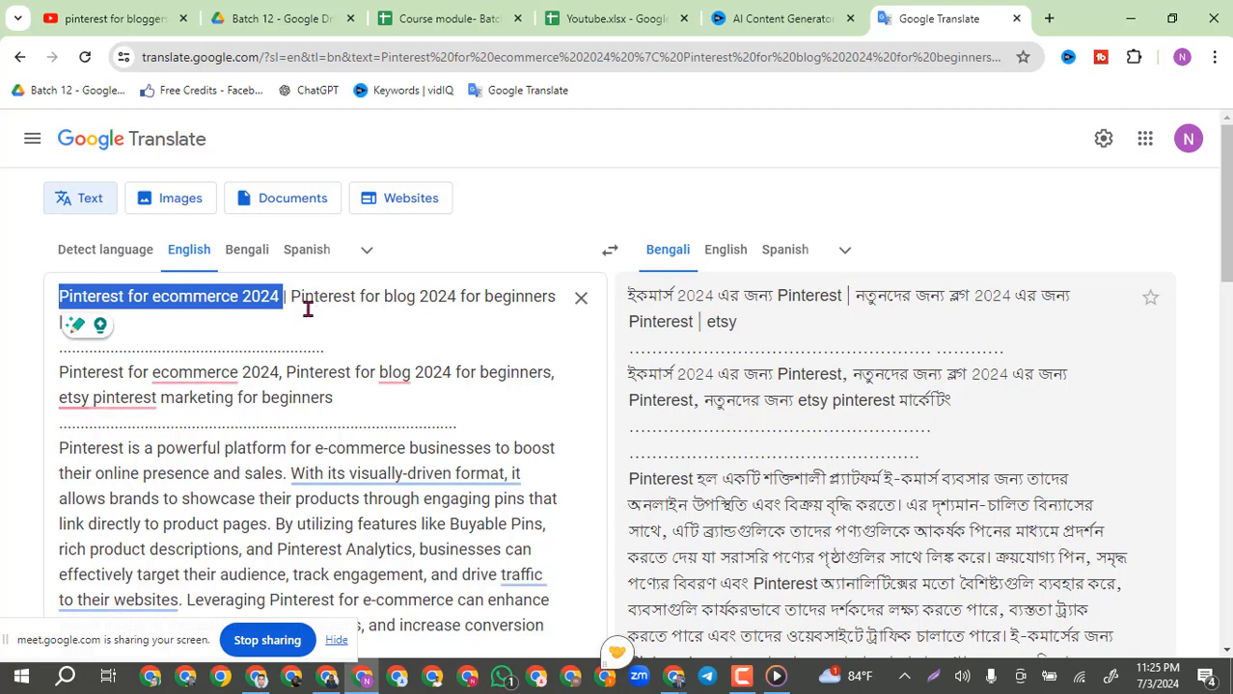
click(242, 309)
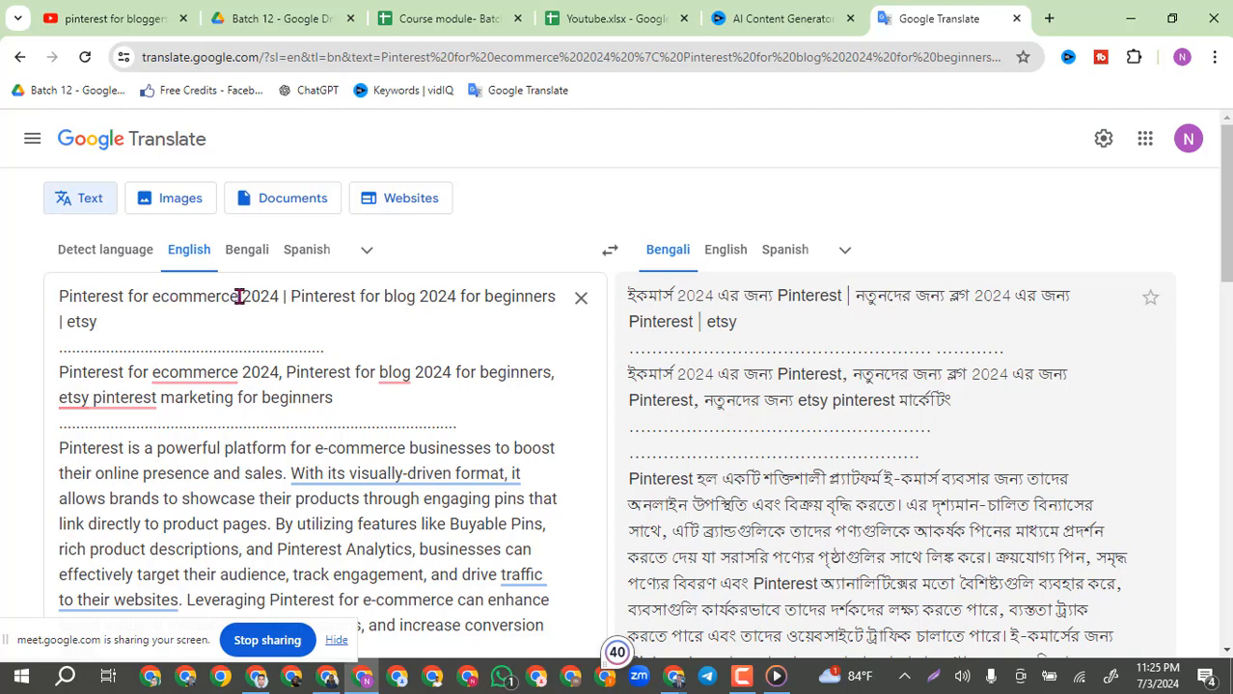
drag(239, 296, 11, 309)
click(387, 315)
drag(290, 297, 554, 292)
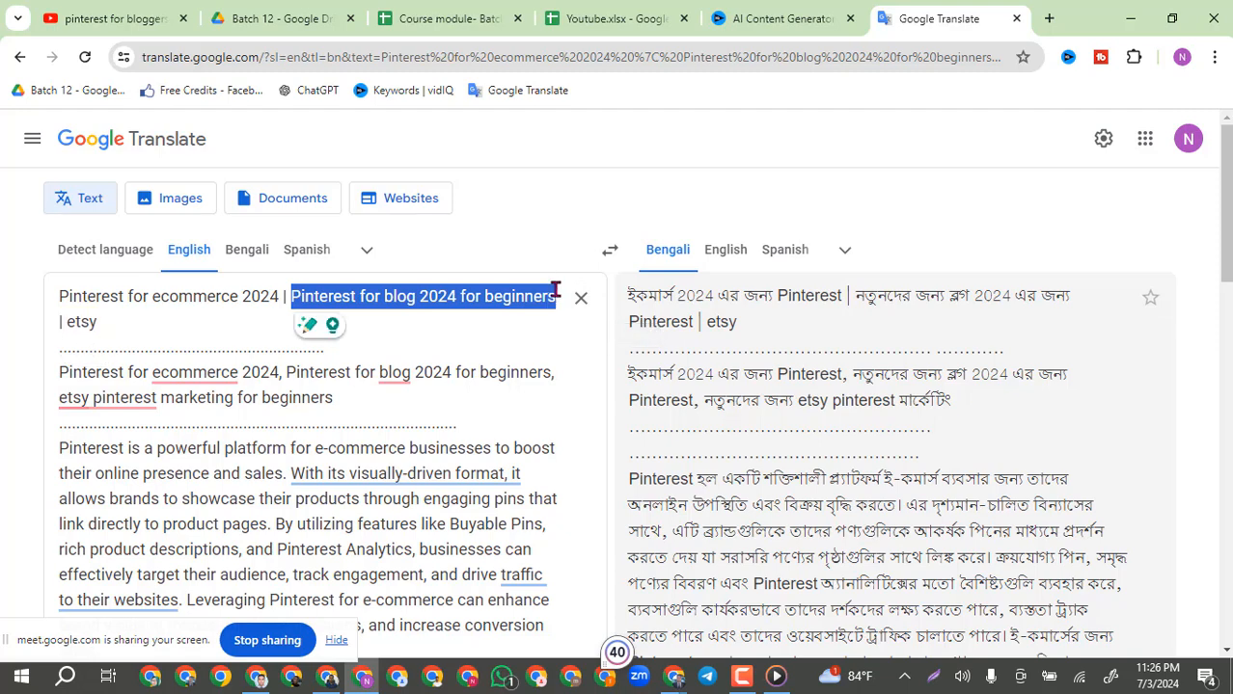
click(261, 318)
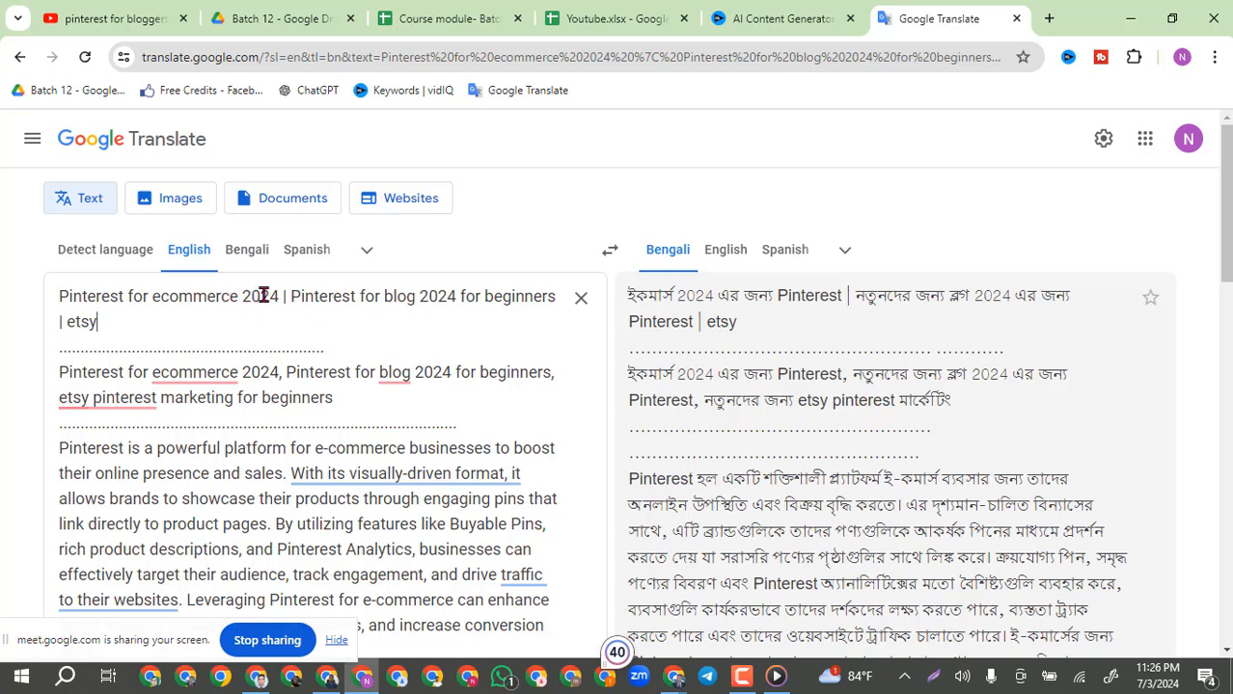
Copy "Pinterest for ecommerce 2024" from the title in the source text and close the vidIQ AI Content Generator page.
drag(278, 296, 26, 308)
key(ctrl+c)
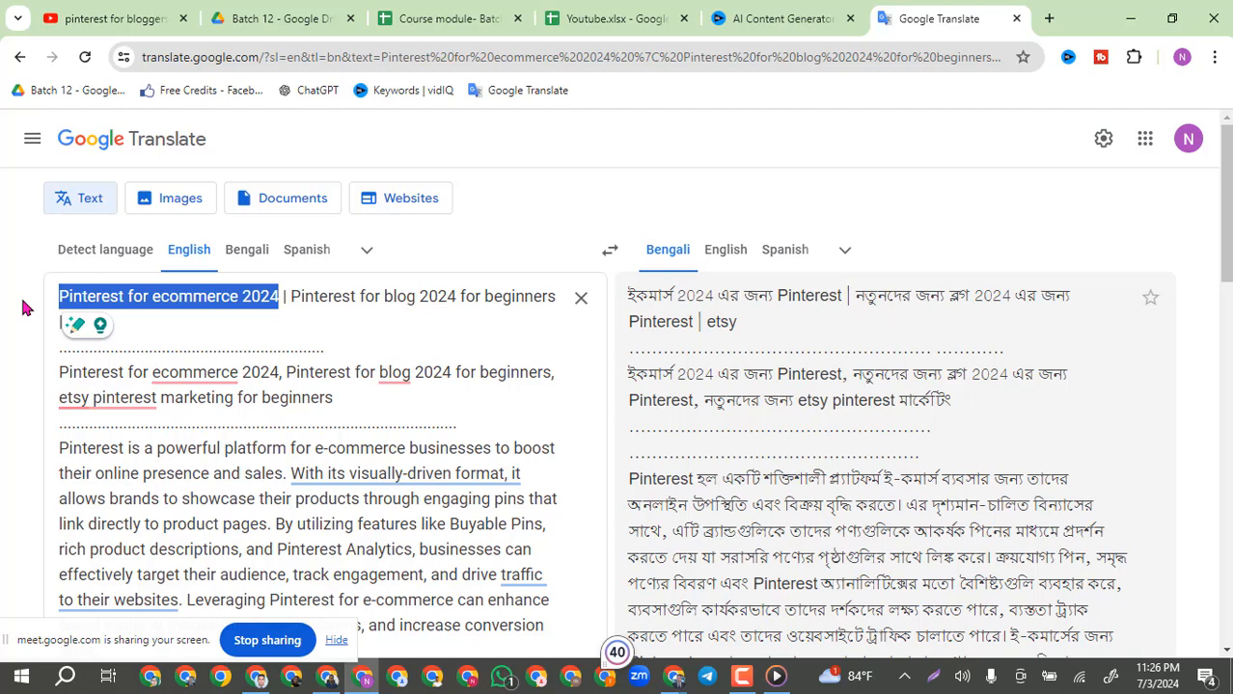
click(784, 17)
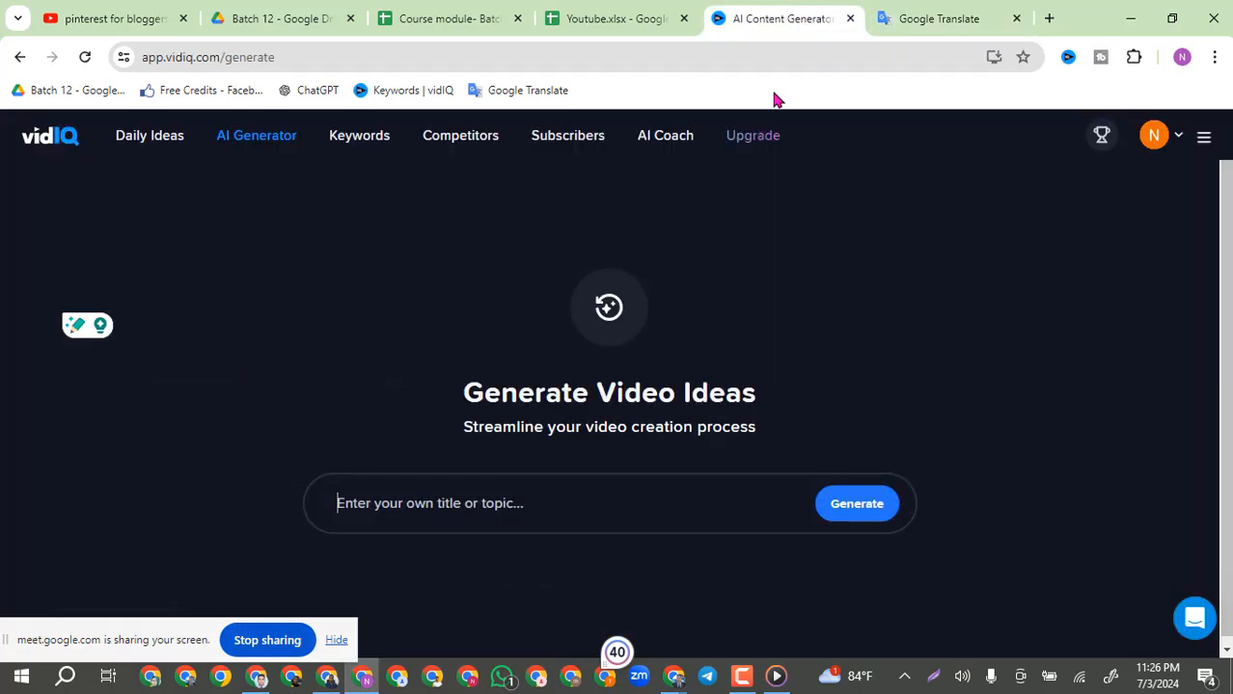
click(849, 21)
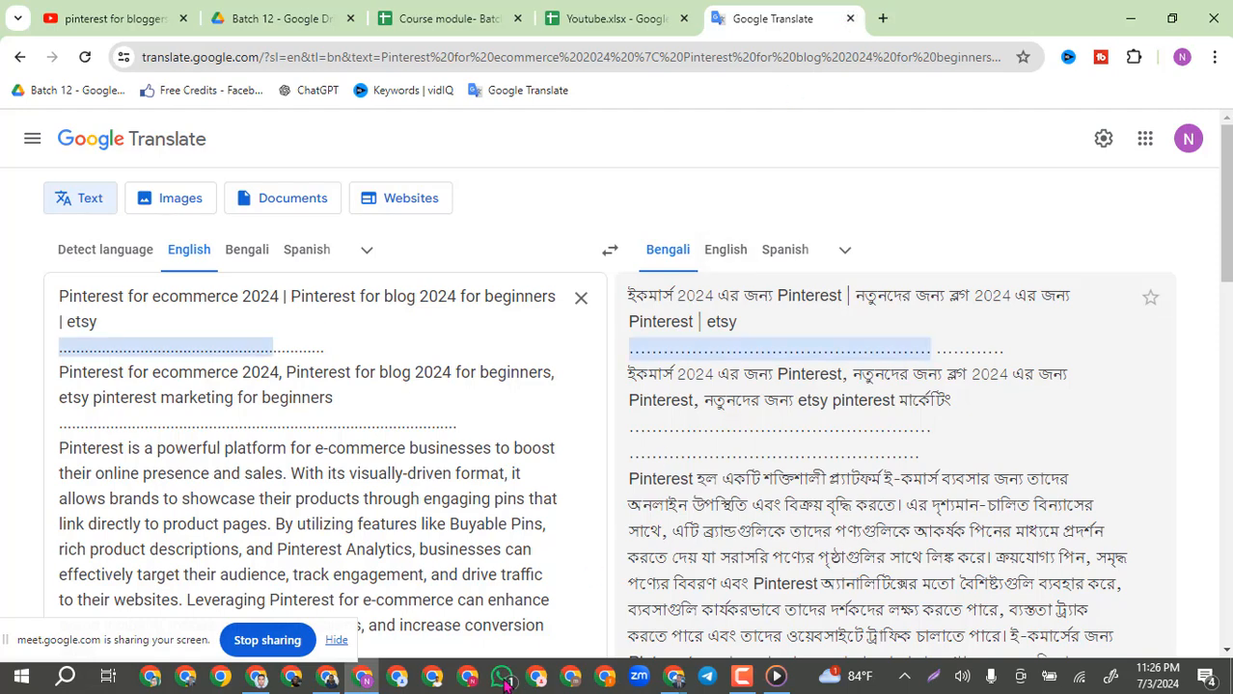
Switch to the Canva thumbnail and replace the page 1 headline with the copied "Pinterest for ecommerce 2024".
click(327, 677)
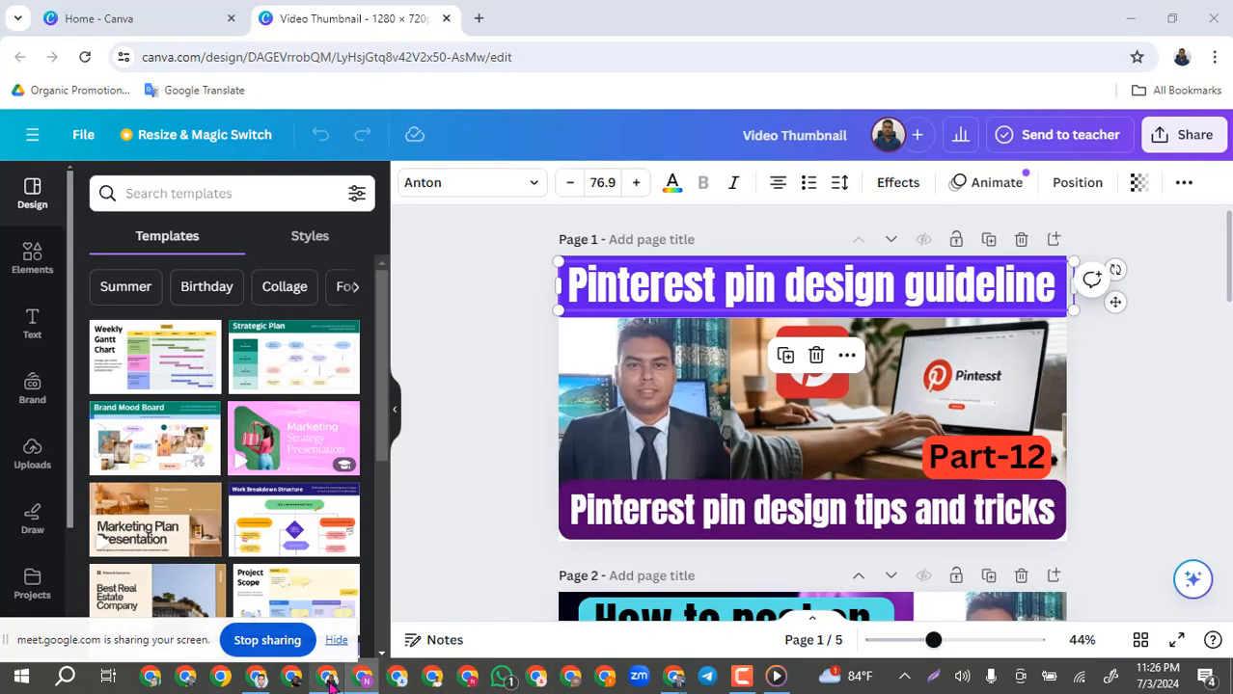
double_click(820, 284)
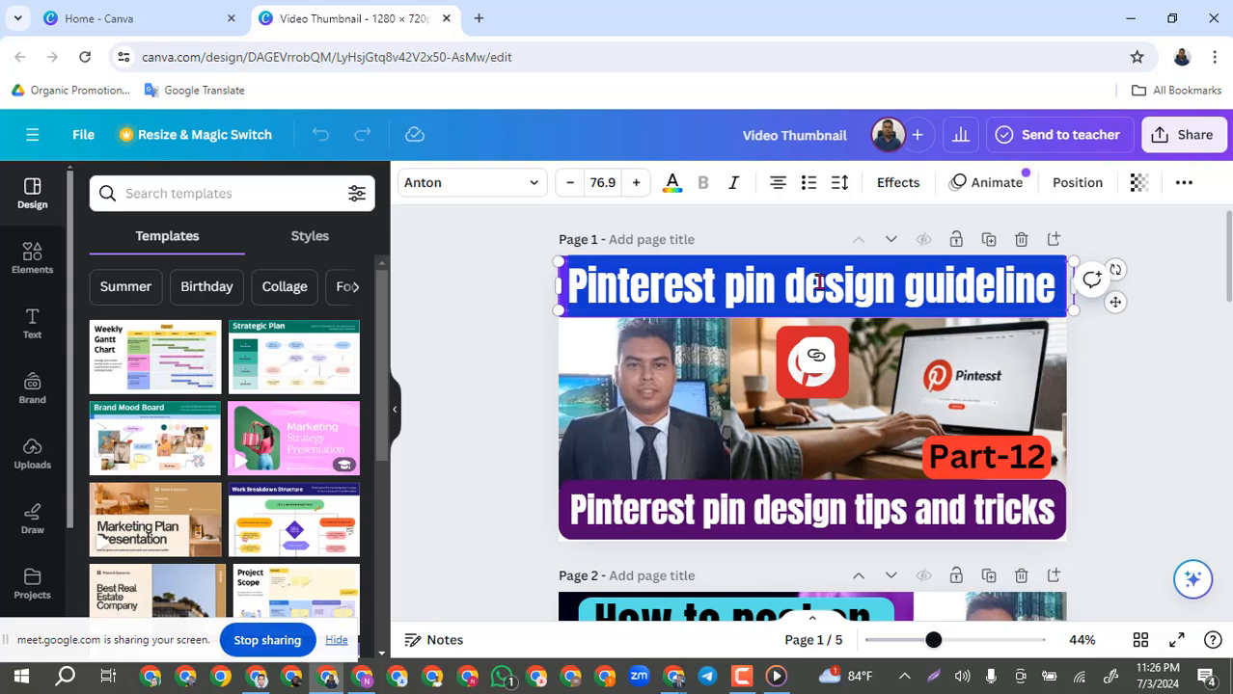
double_click(820, 284)
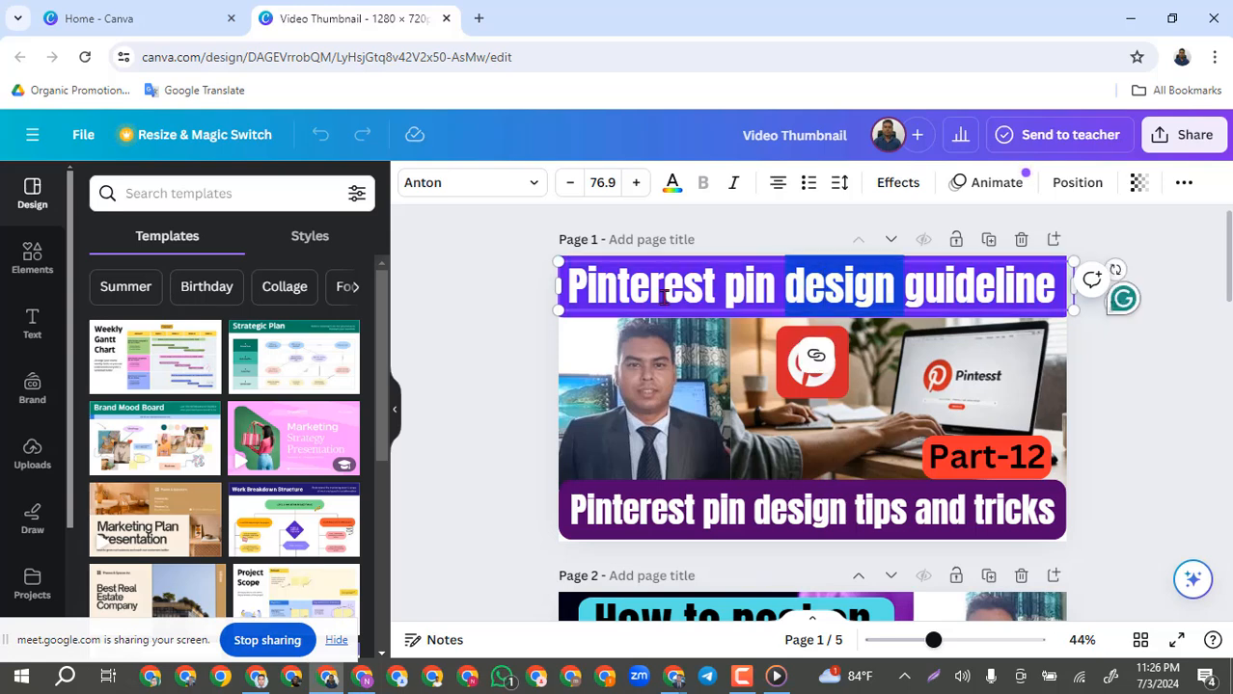
drag(568, 288, 1071, 304)
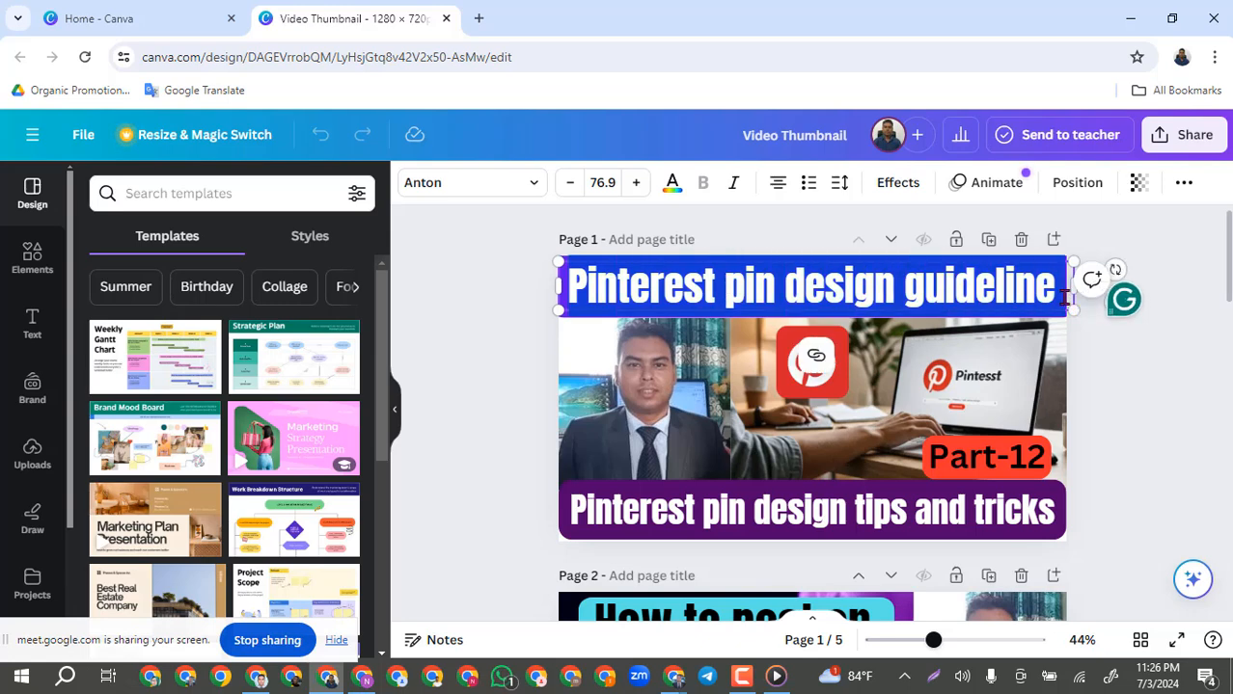
key(ctrl+v)
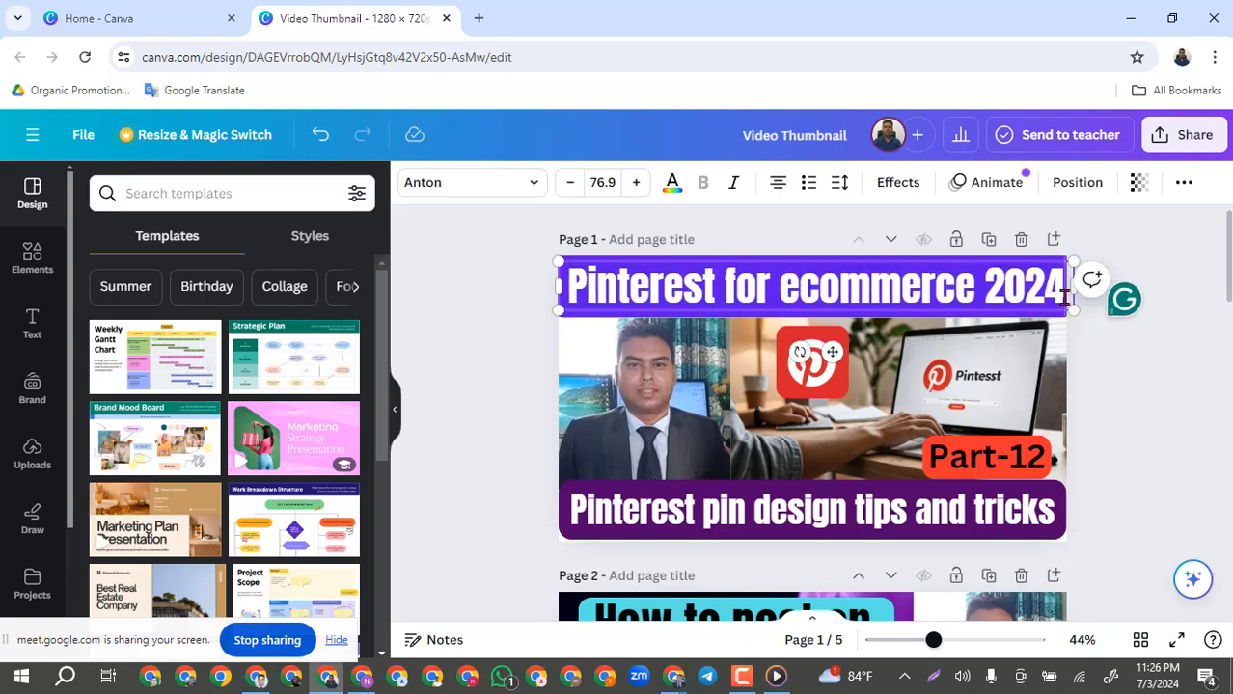
Scale the page 1 headline text down to about 1,280 wide so it fits the thumbnail's width.
click(1174, 385)
click(1068, 304)
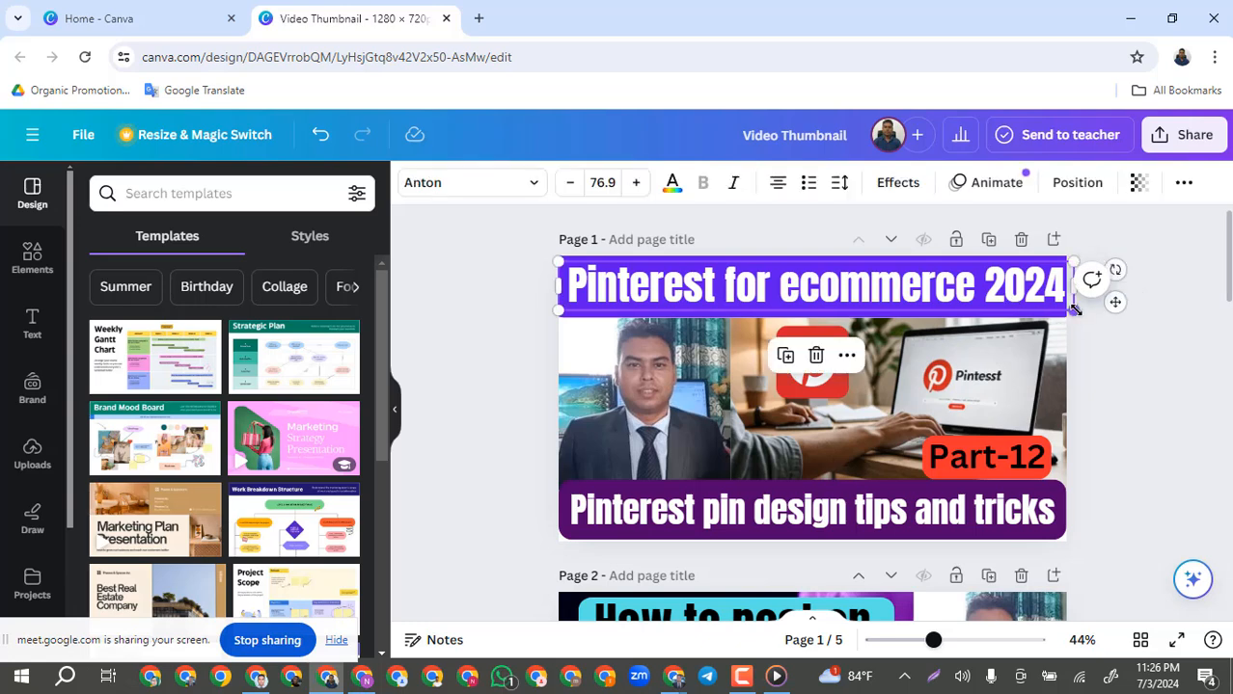
drag(1073, 309, 1063, 314)
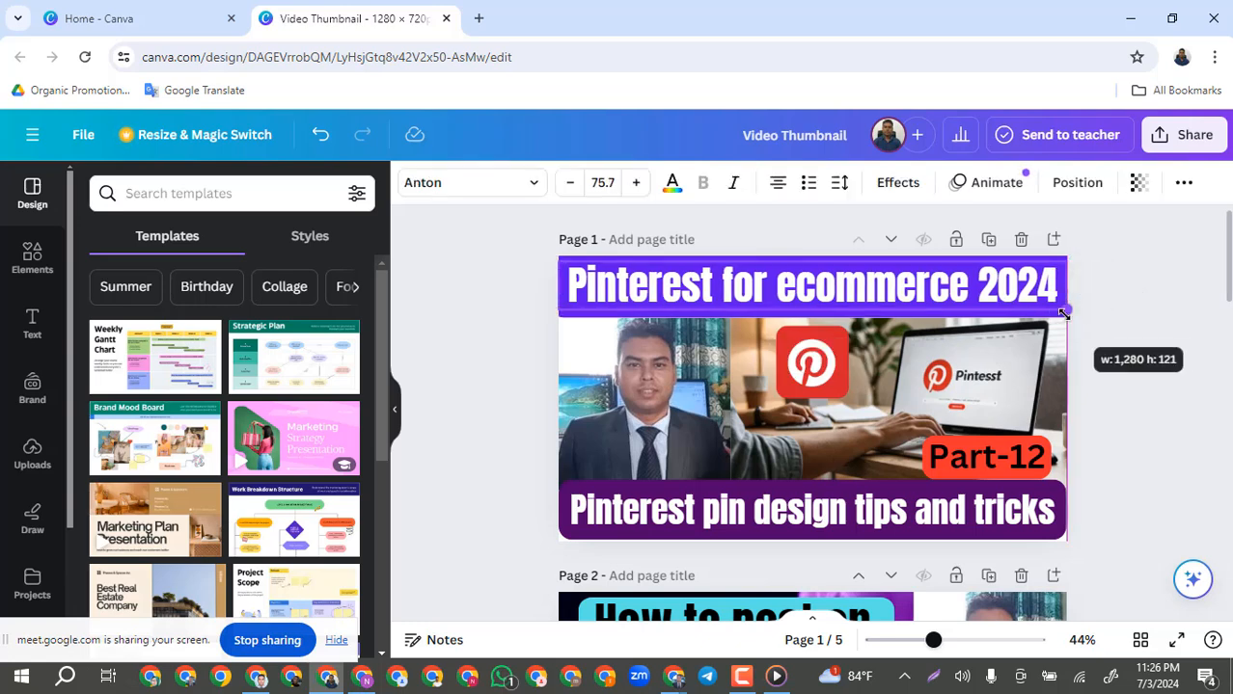
click(483, 353)
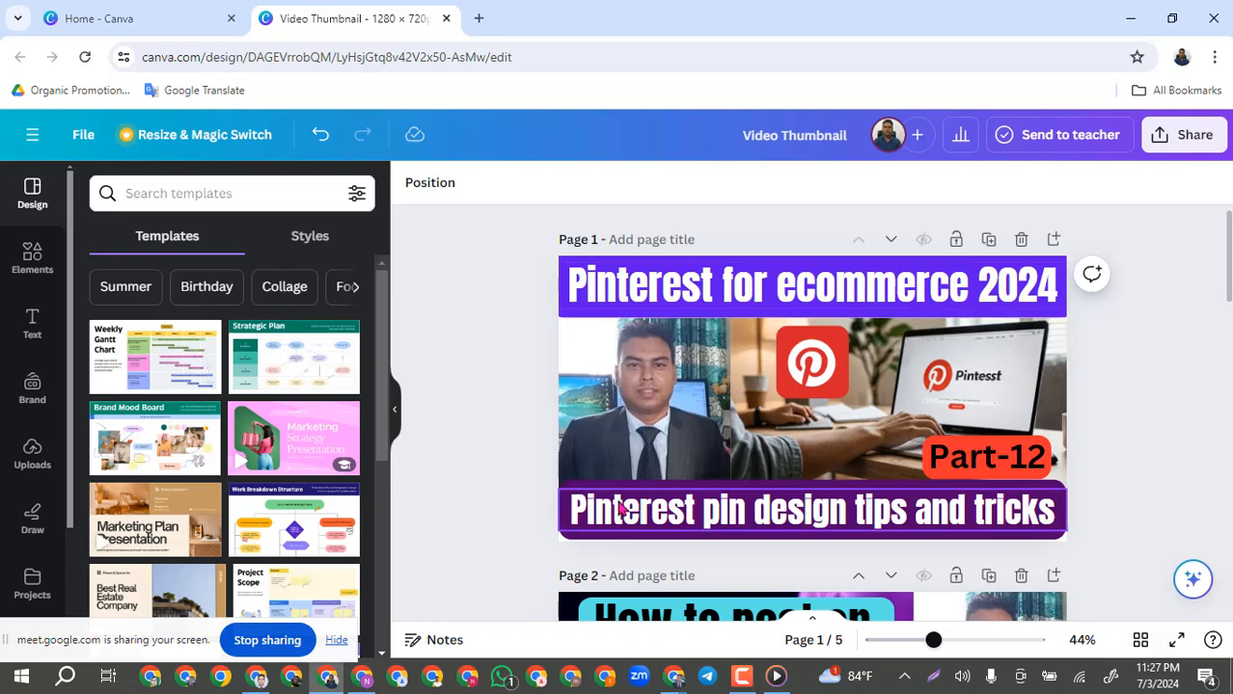
Copy "Pinterest for blog 2024 for beginners" from the Google Translate title and paste it over the page 1 lower caption in Canva.
click(363, 677)
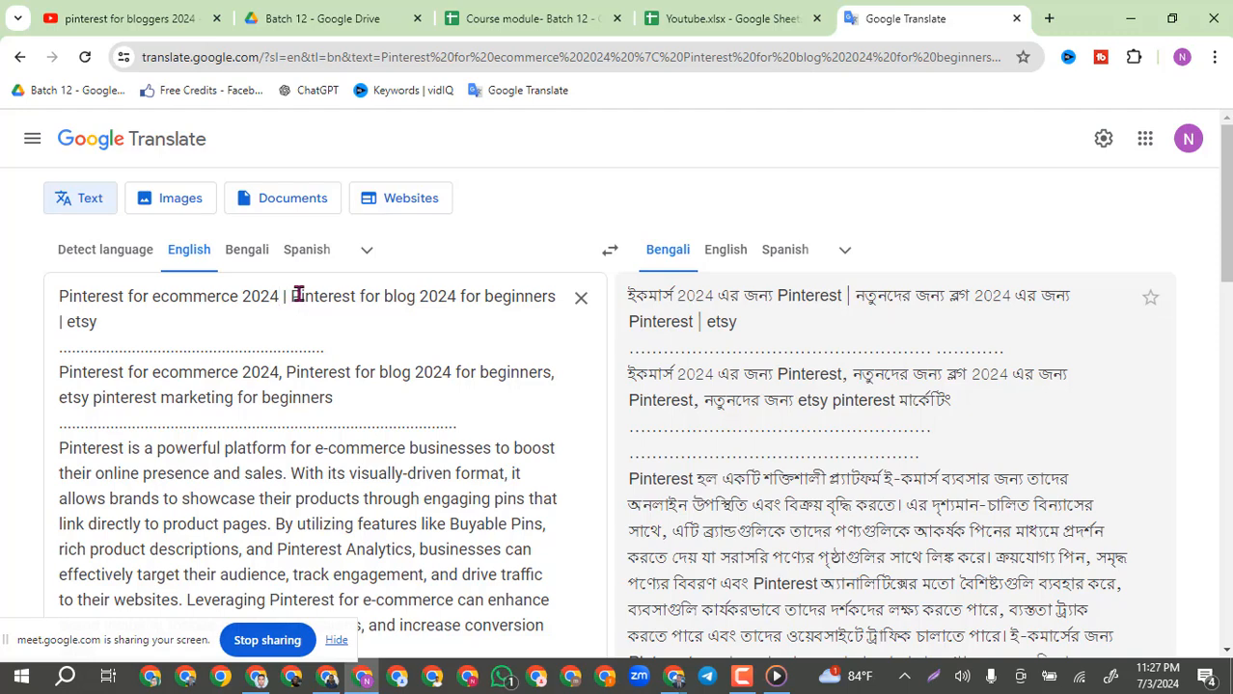
drag(294, 296, 557, 295)
key(ctrl+c)
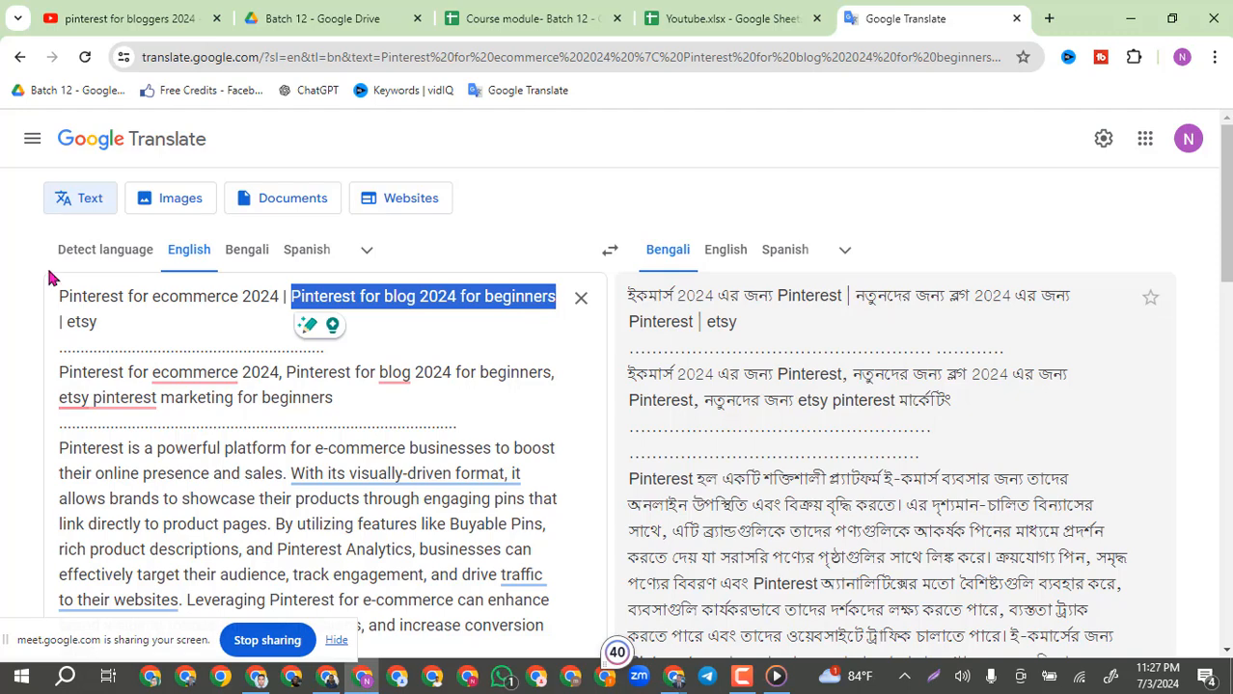
click(674, 679)
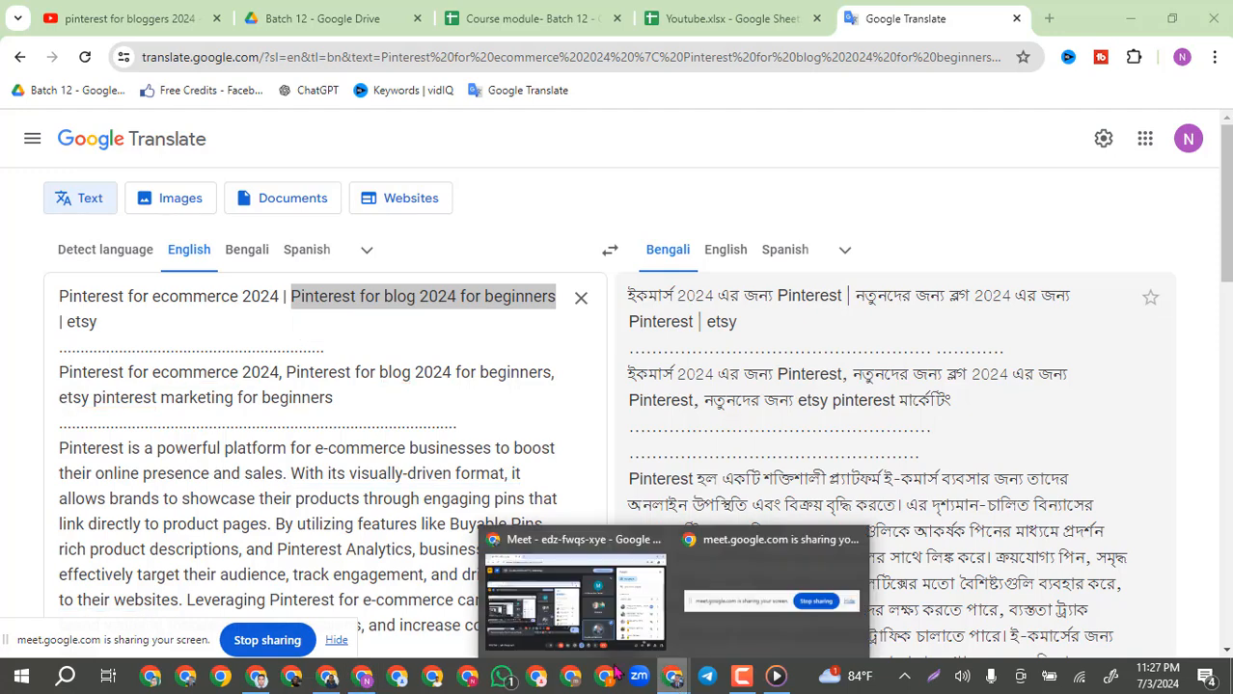
click(570, 590)
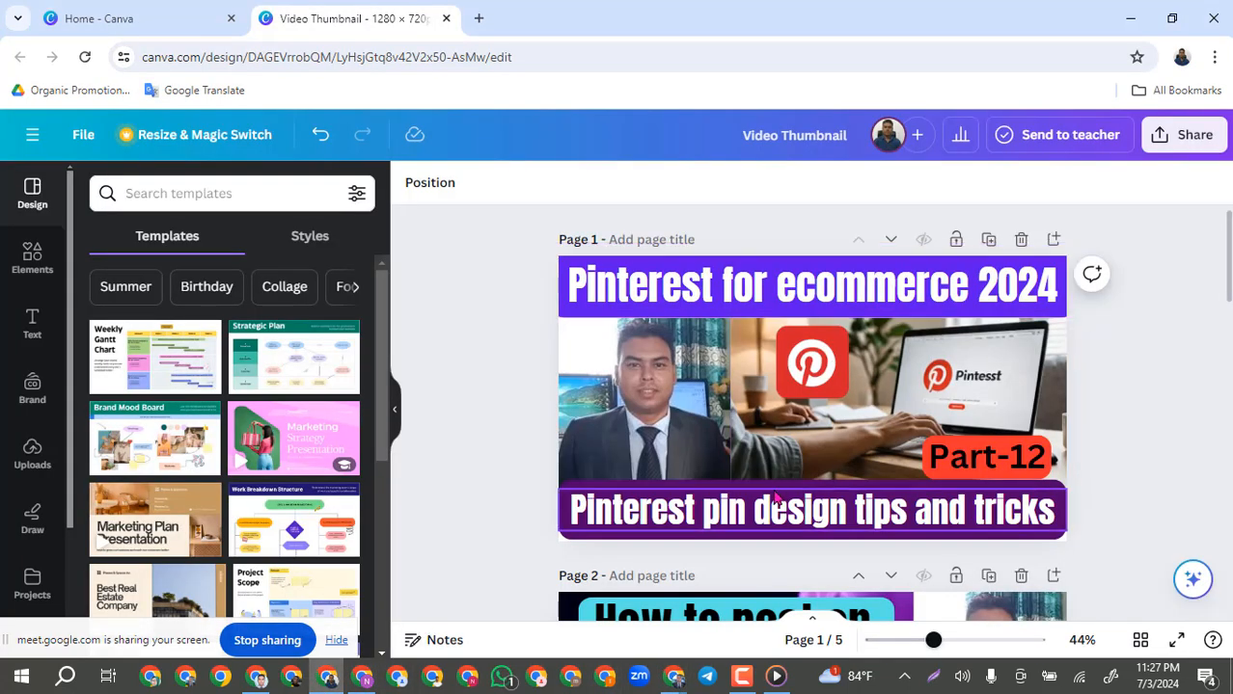
click(743, 519)
click(739, 513)
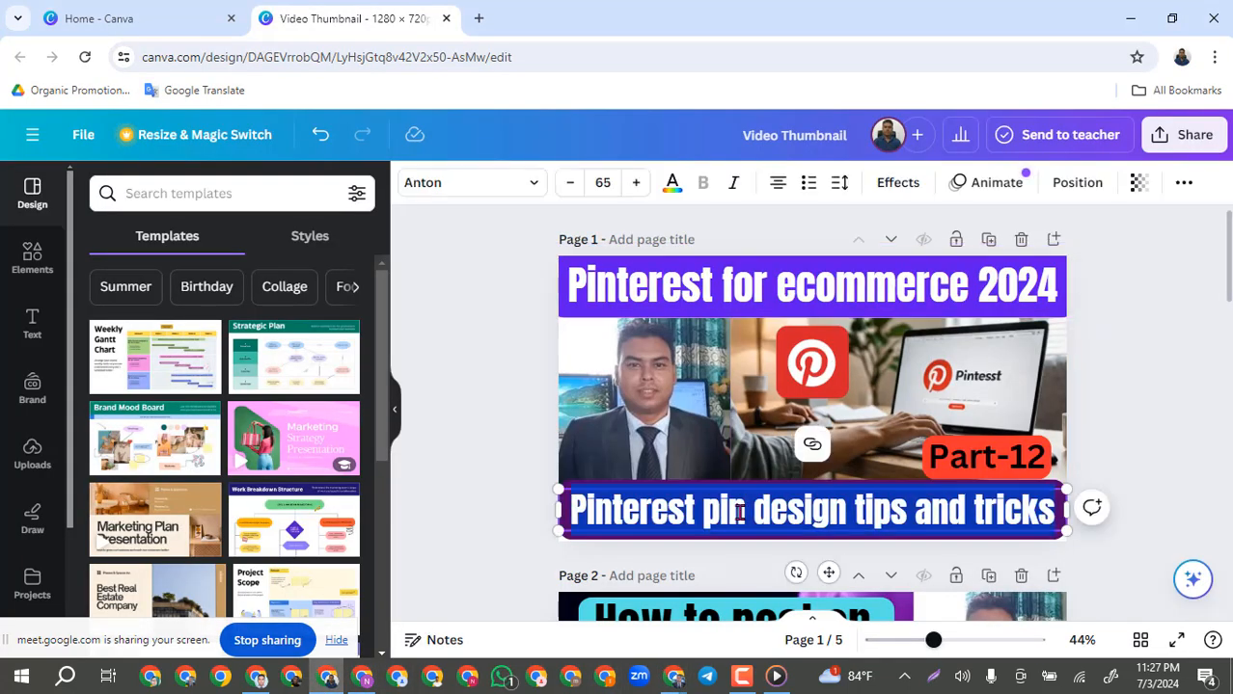
key(ctrl+v)
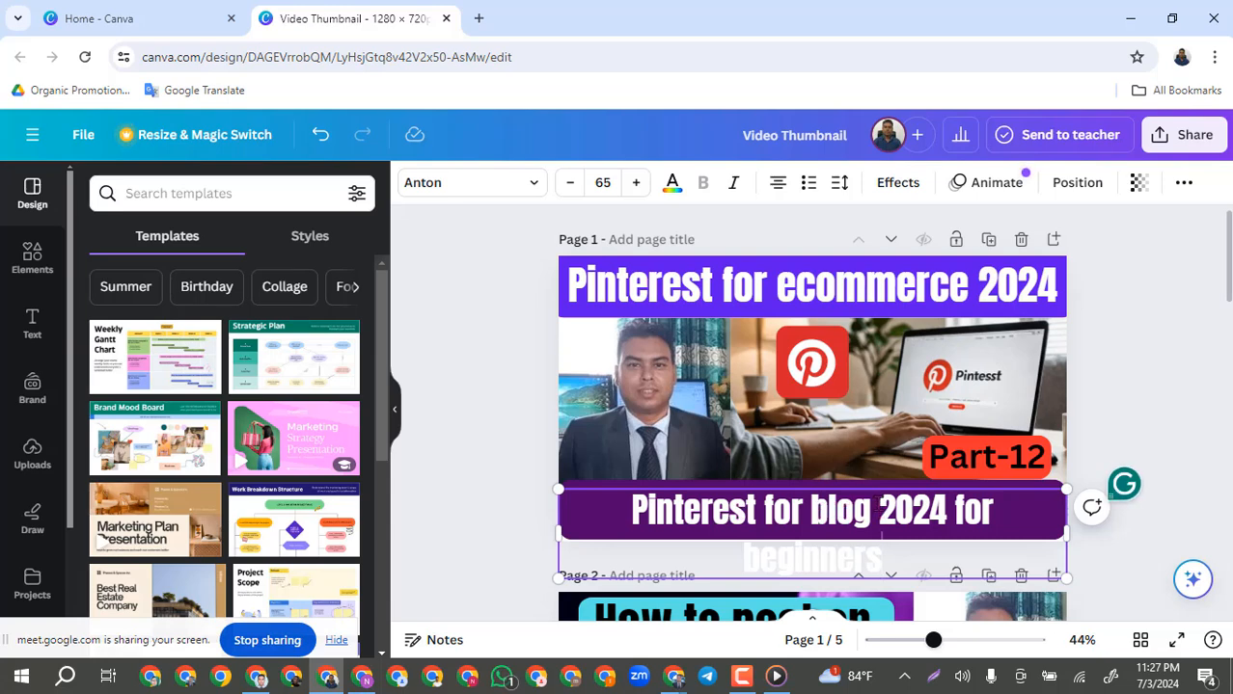
Shorten the lower caption to "Pinterest for blog" and narrow its text box to about half the thumbnail's width.
key(shift+Right)
key(shift+Right)
key(shift+Right)
key(shift+Right)
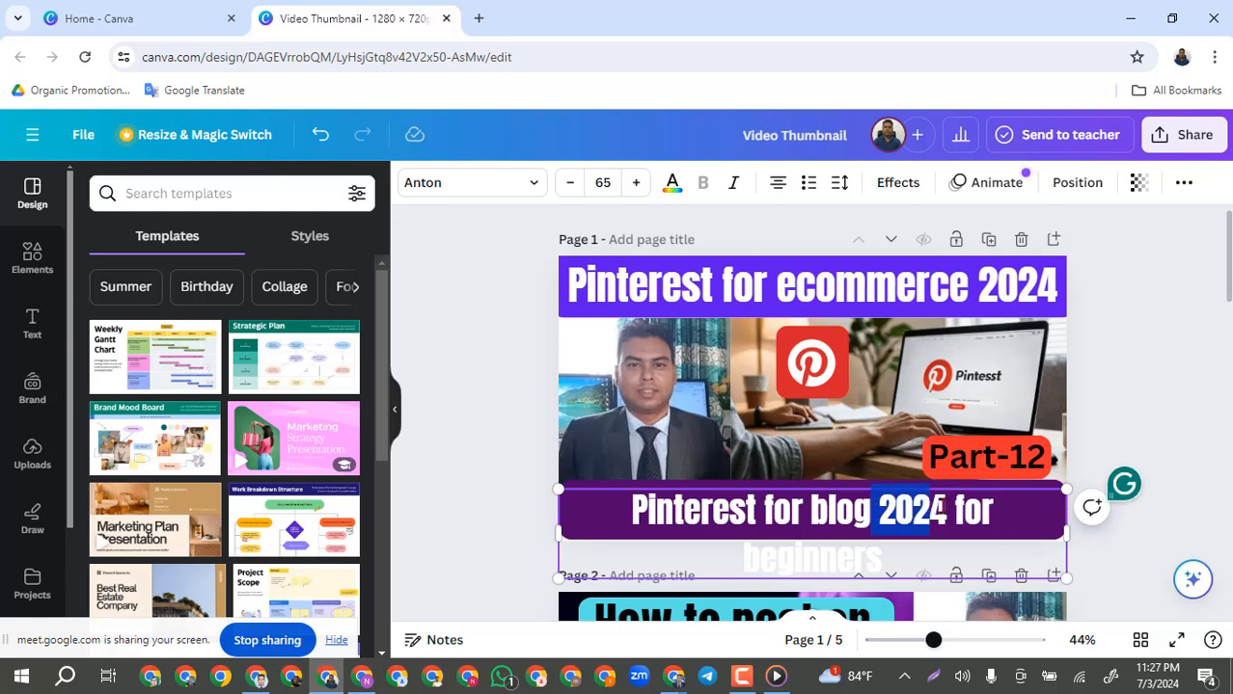
key(shift+Down)
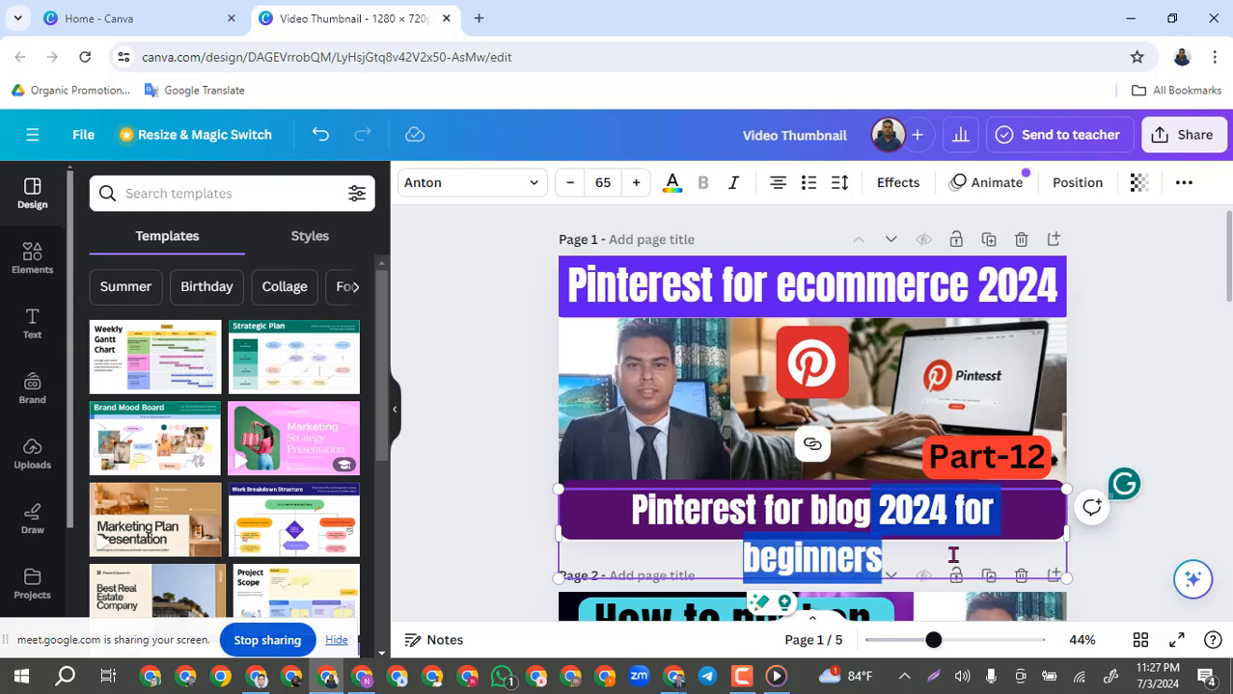
key(BackSpace)
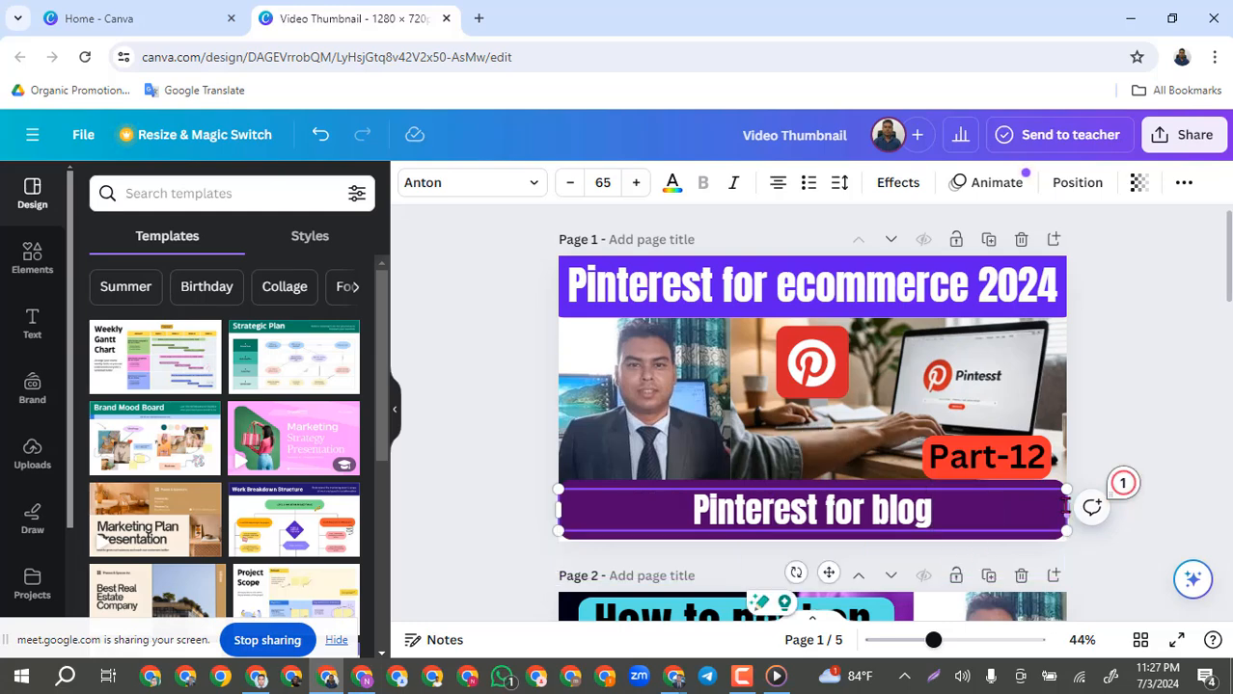
drag(1069, 505, 786, 518)
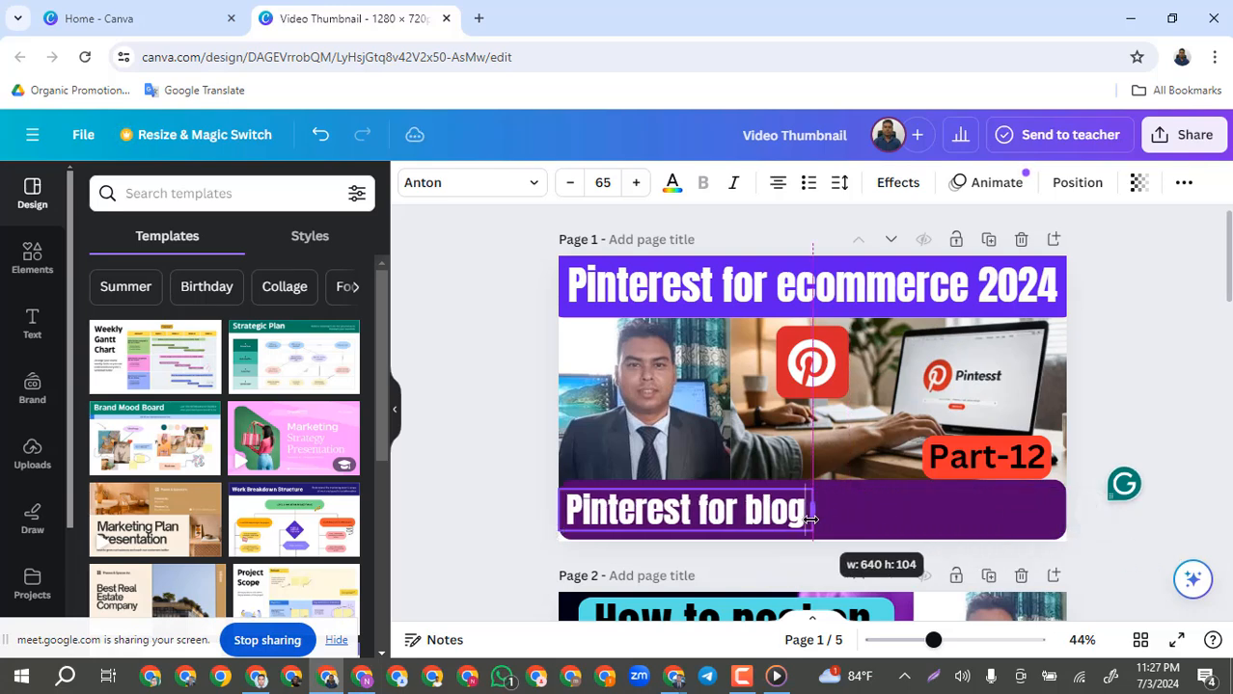
Remove "ecommerce" from the page 1 headline so it reads "Pinterest for 2024", and narrow its text box to fit the text.
click(493, 478)
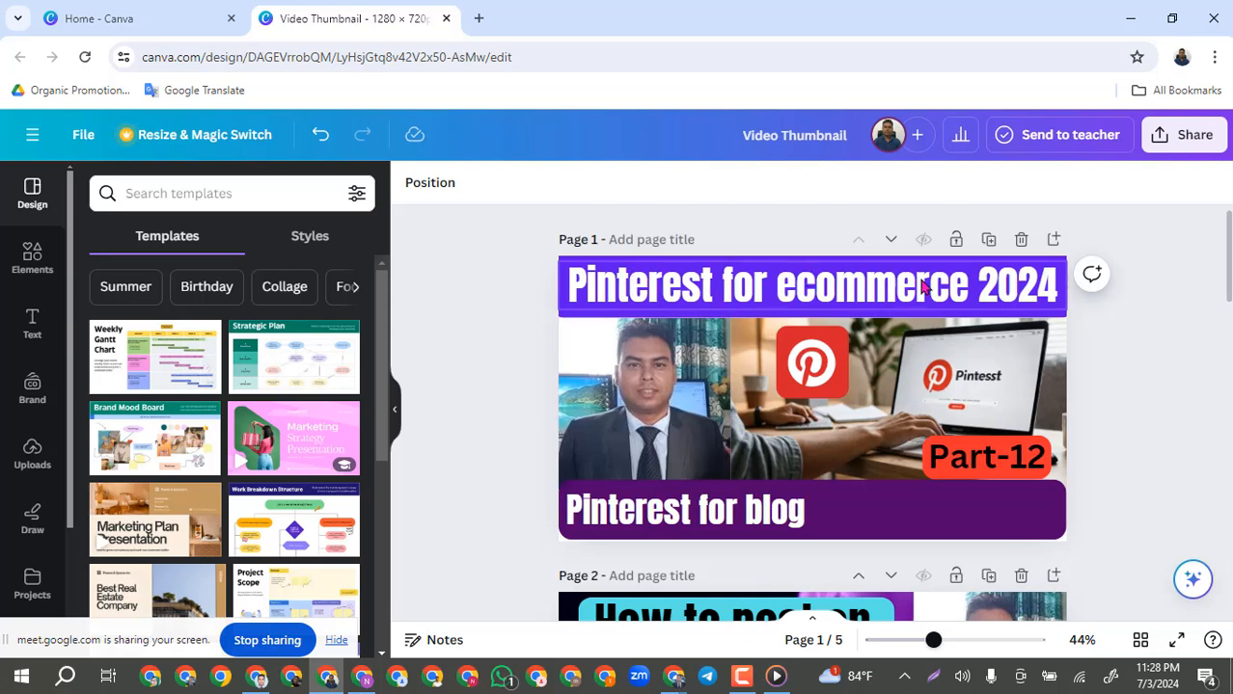
click(970, 285)
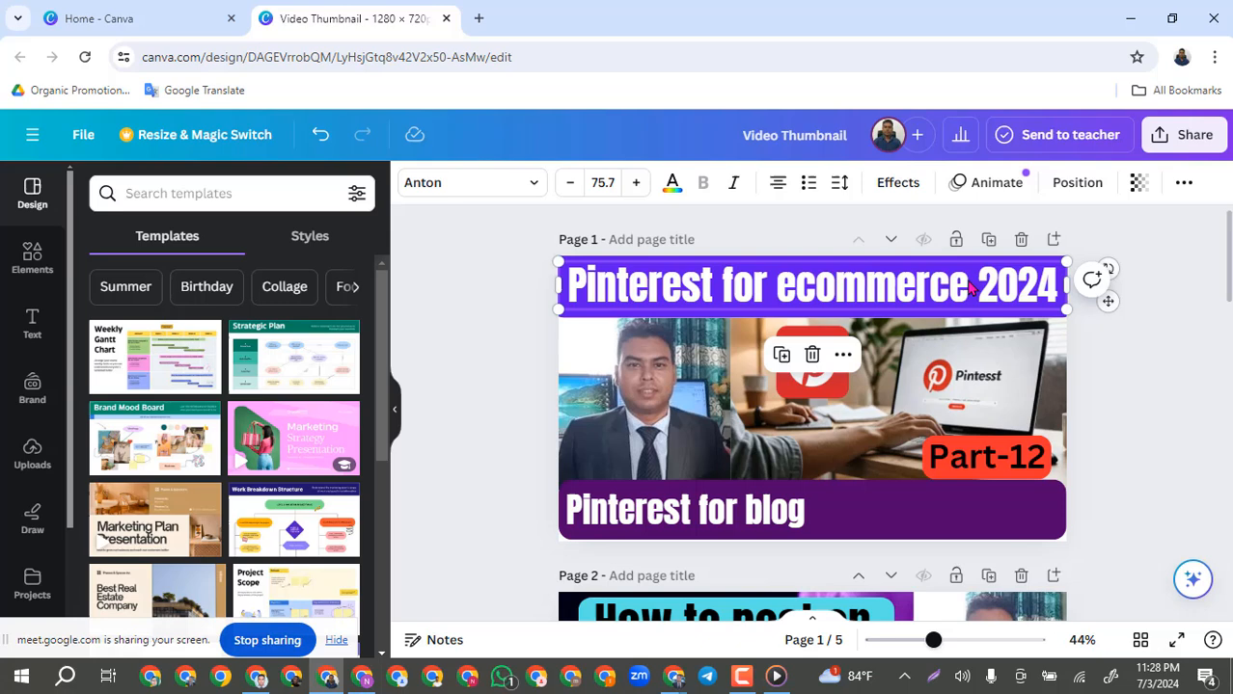
click(1209, 434)
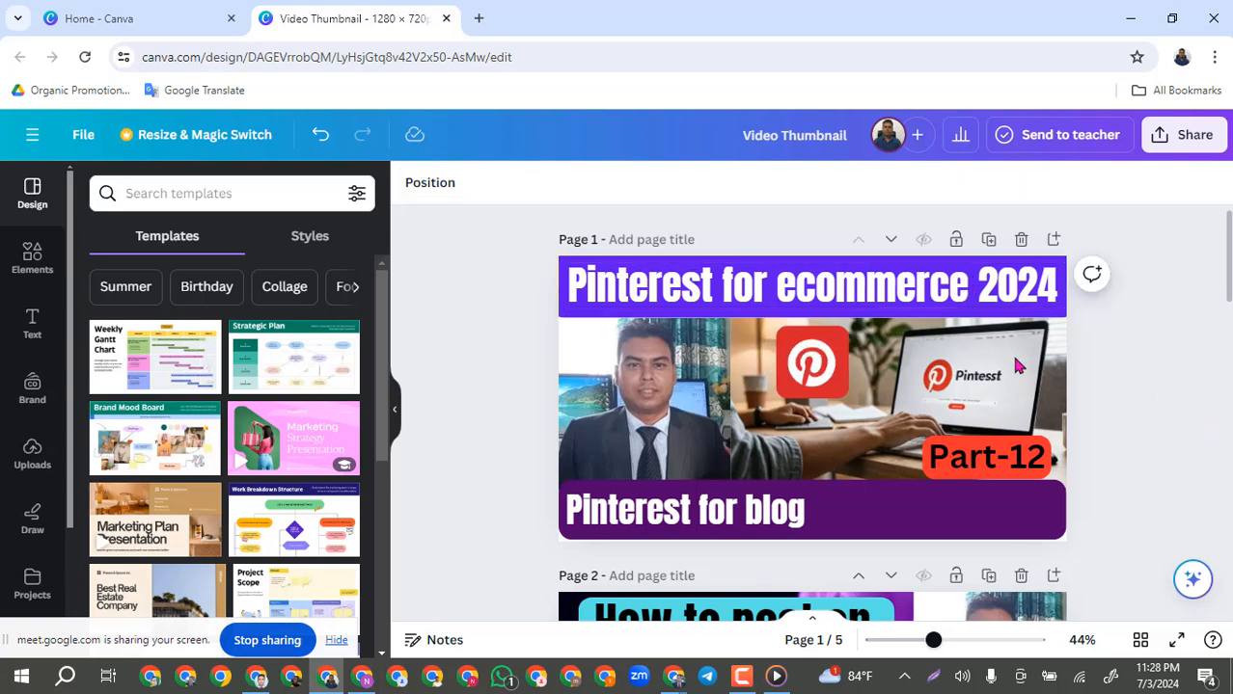
click(973, 290)
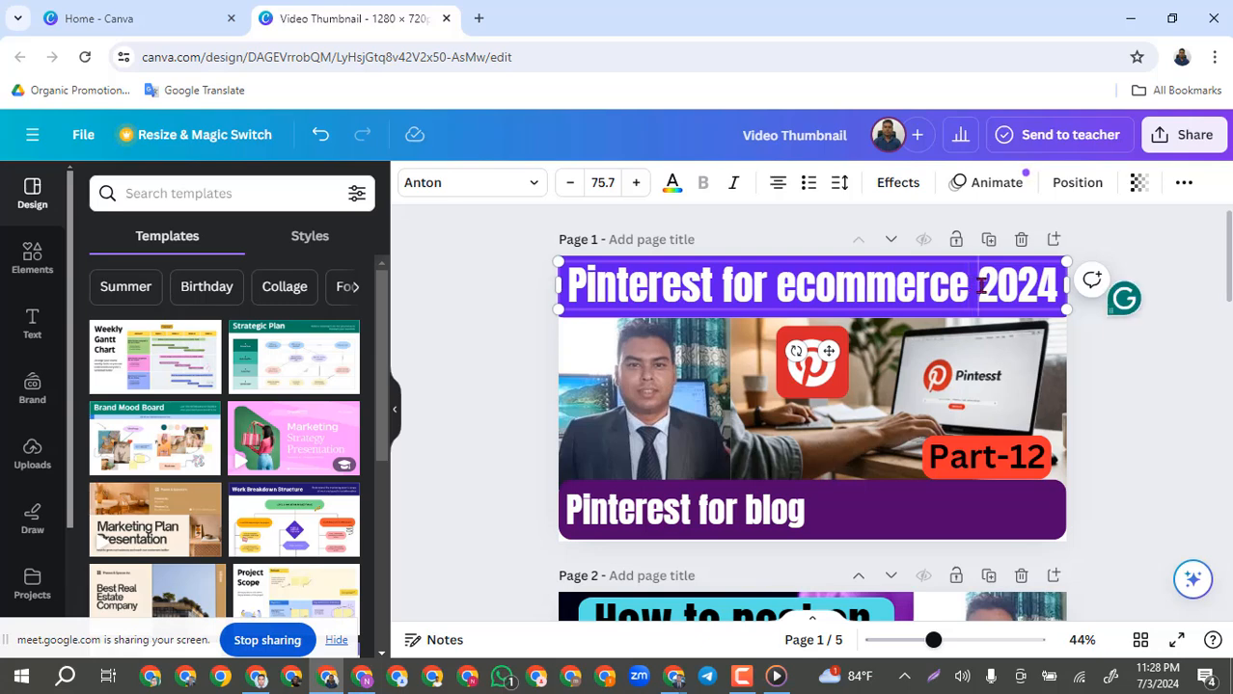
key(ctrl+shift+Left)
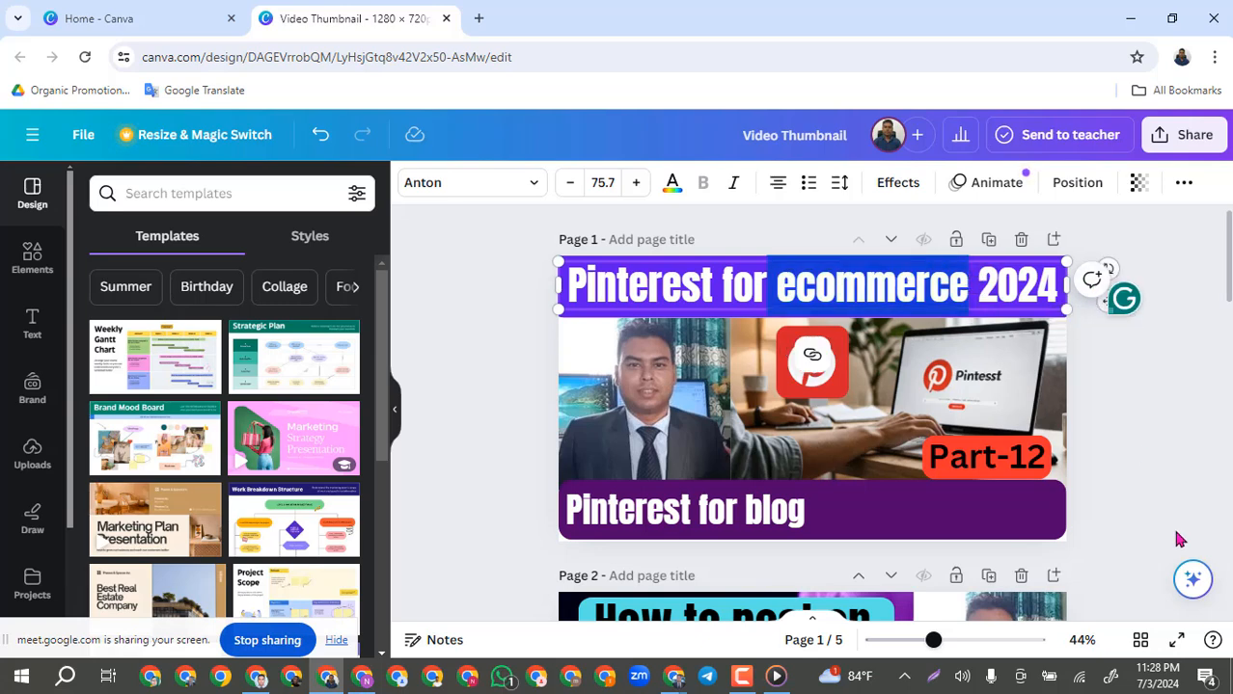
key(BackSpace)
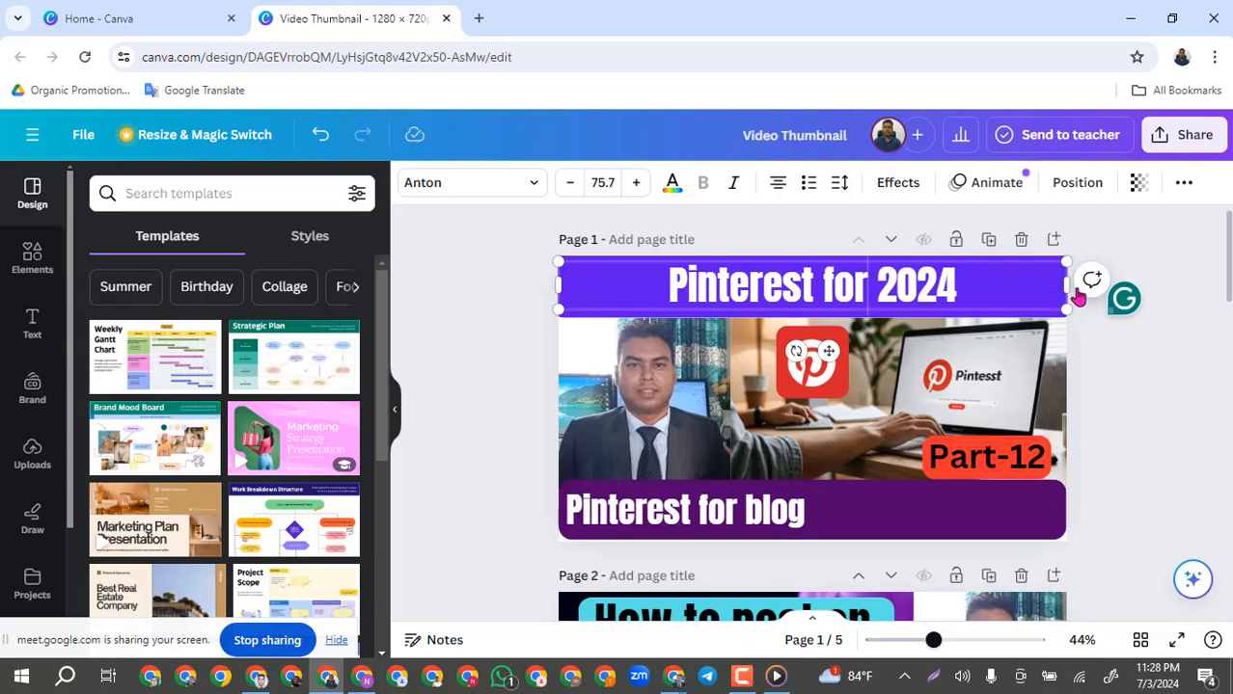
drag(1066, 285, 449, 319)
click(448, 318)
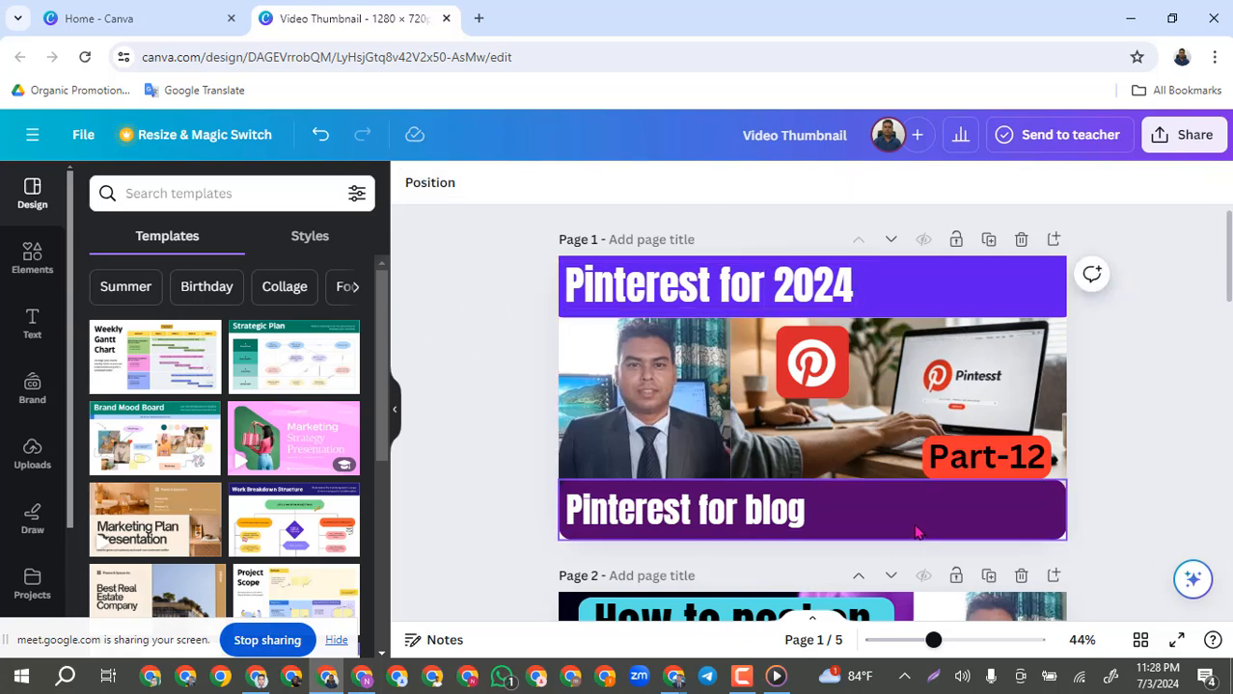
Narrow the dark purple bar behind "Pinterest for blog" to about 656 wide so it fits the caption.
click(1004, 516)
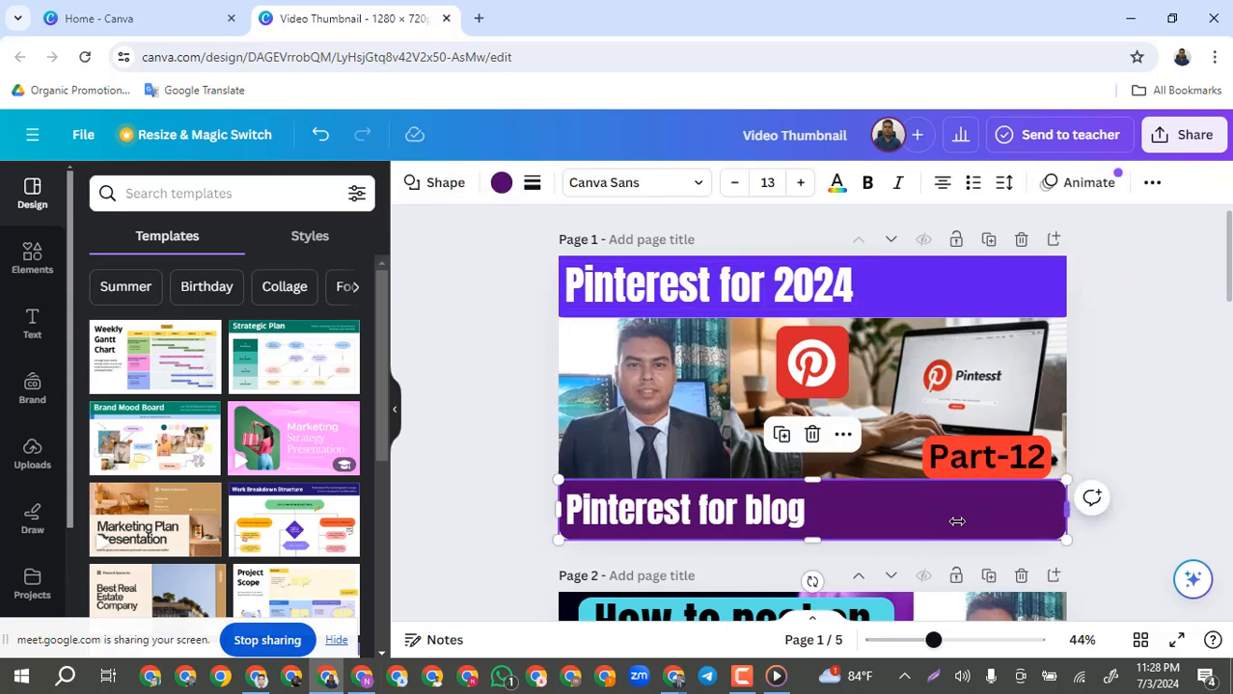
drag(957, 521, 818, 514)
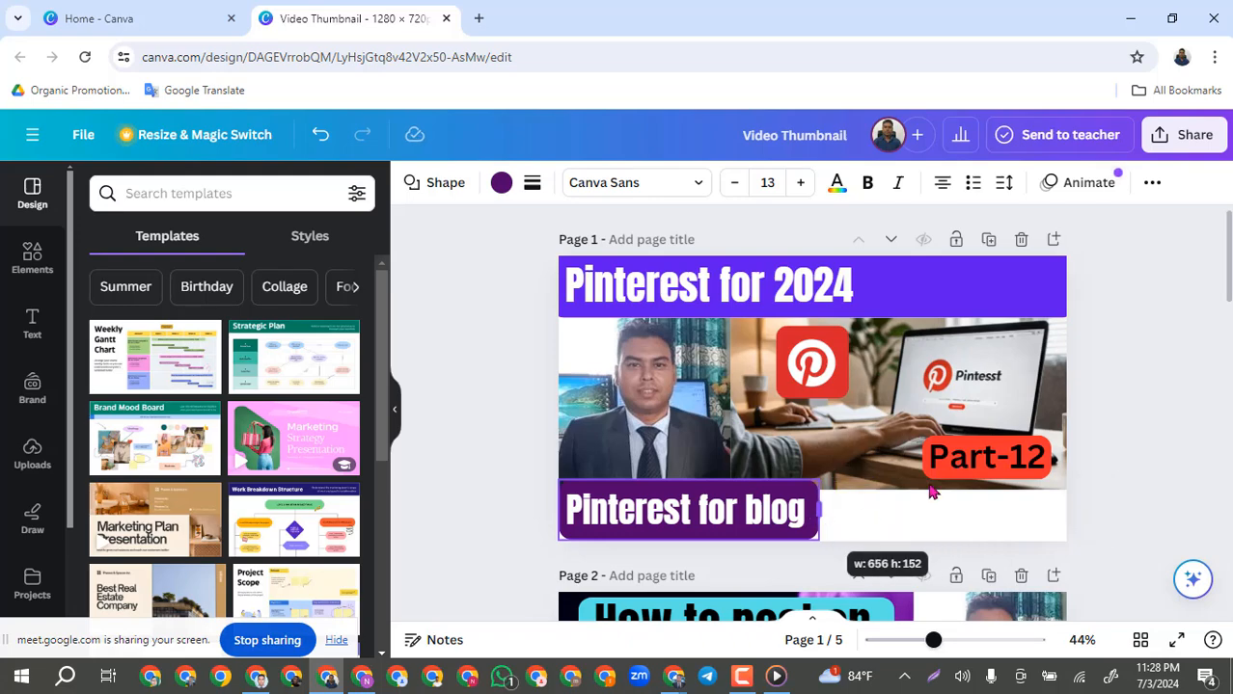
click(1167, 363)
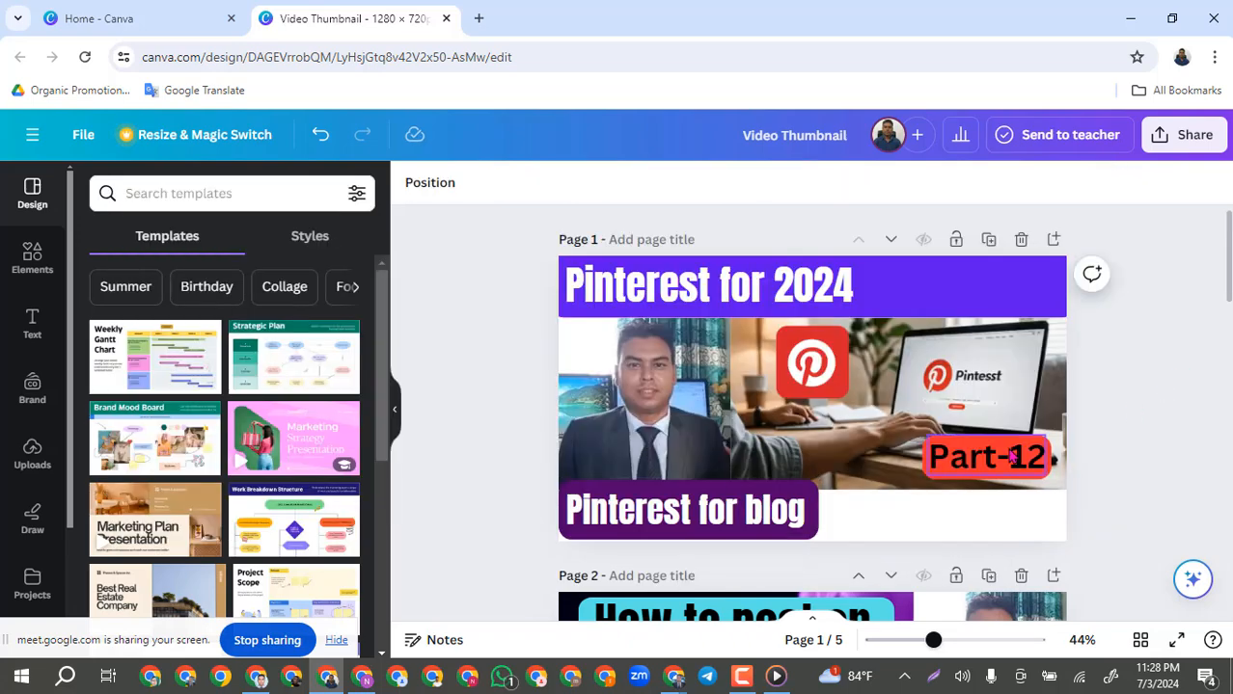
Move the red Pinterest logo off the page 1 thumbnail.
click(767, 386)
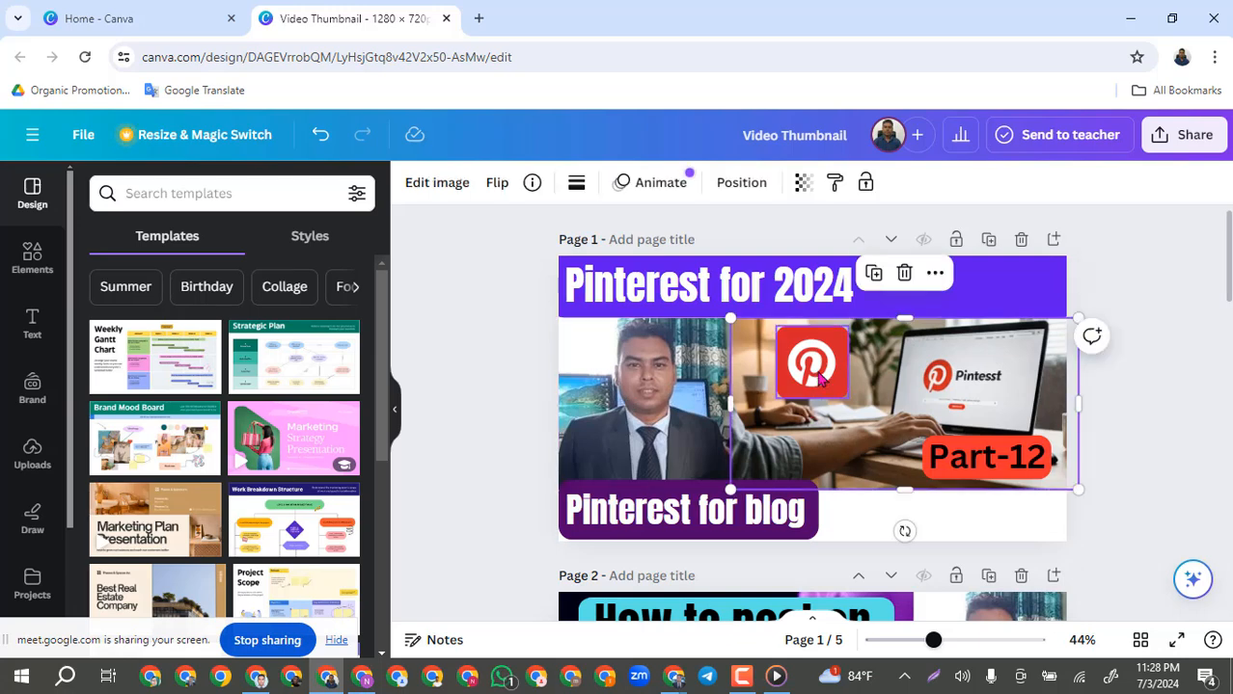
drag(817, 379, 1205, 373)
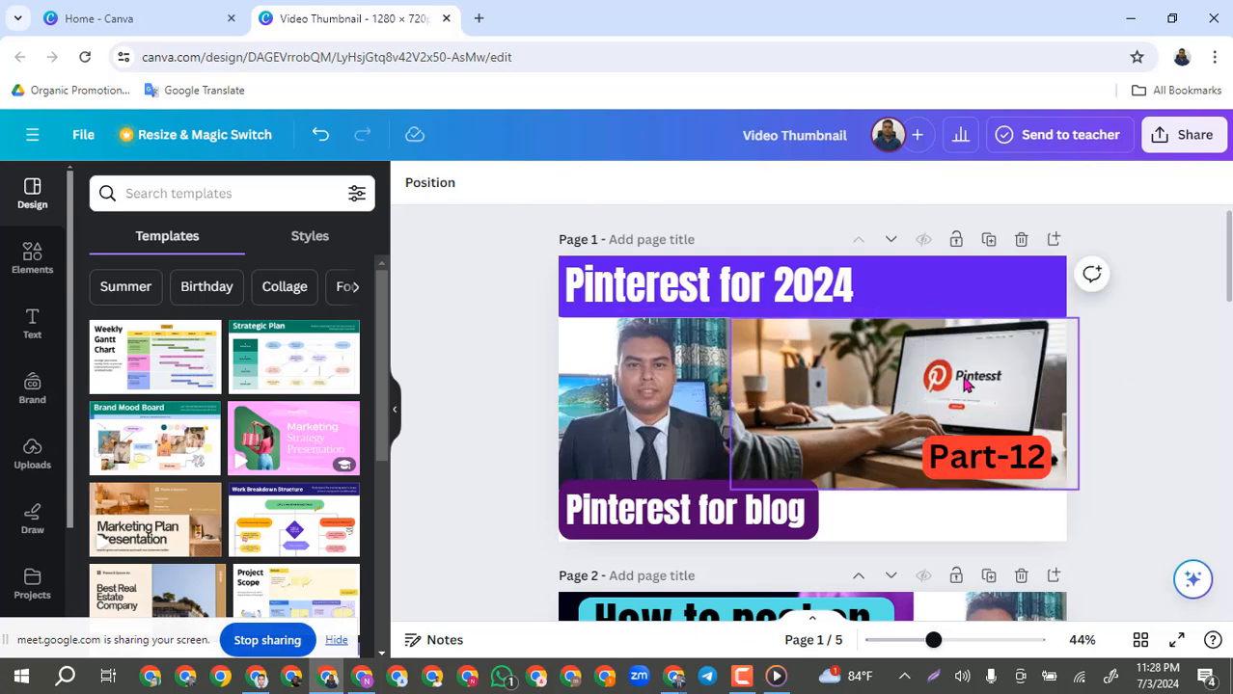
Crop both sides of the laptop photo on page 1 so that mainly the laptop with the Pinterest page is left.
click(1073, 381)
drag(1076, 403, 1063, 407)
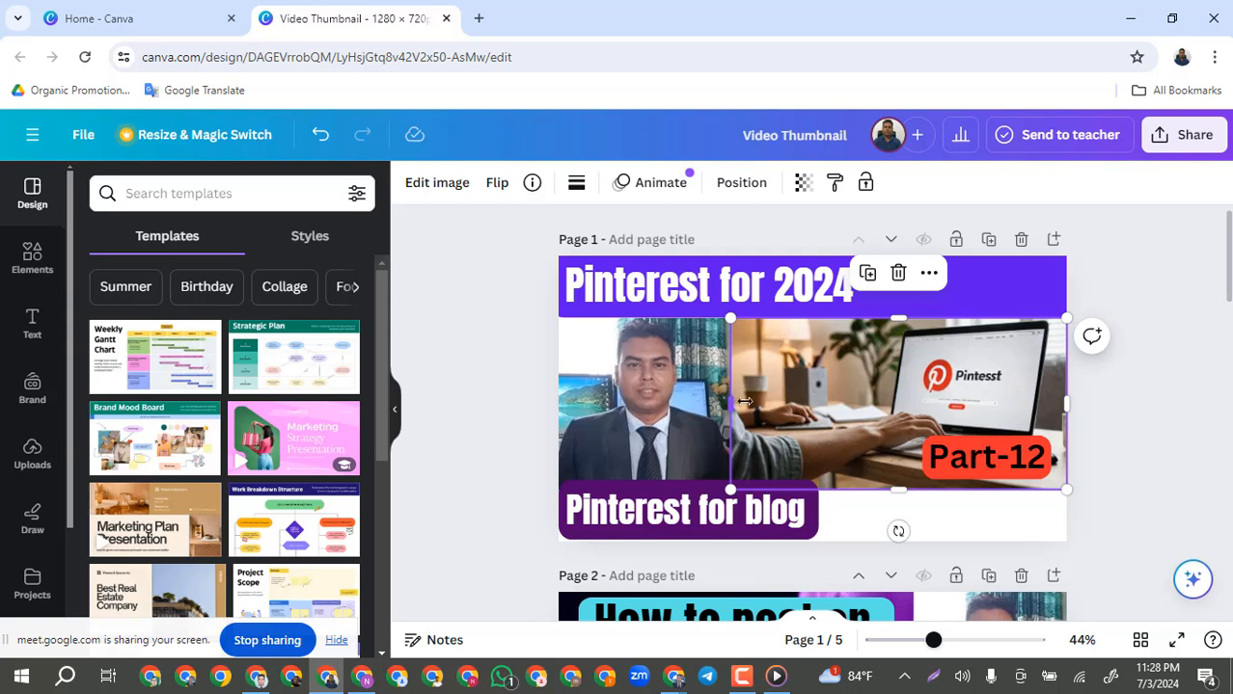
drag(730, 403, 886, 403)
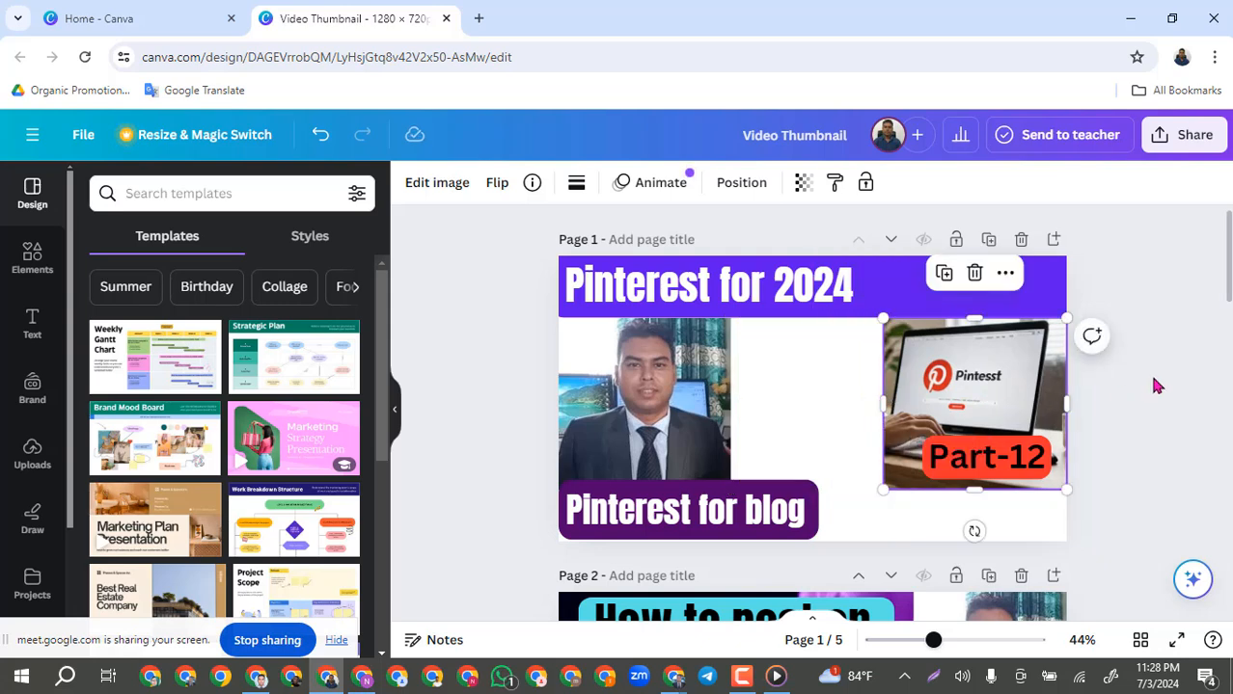
click(1156, 386)
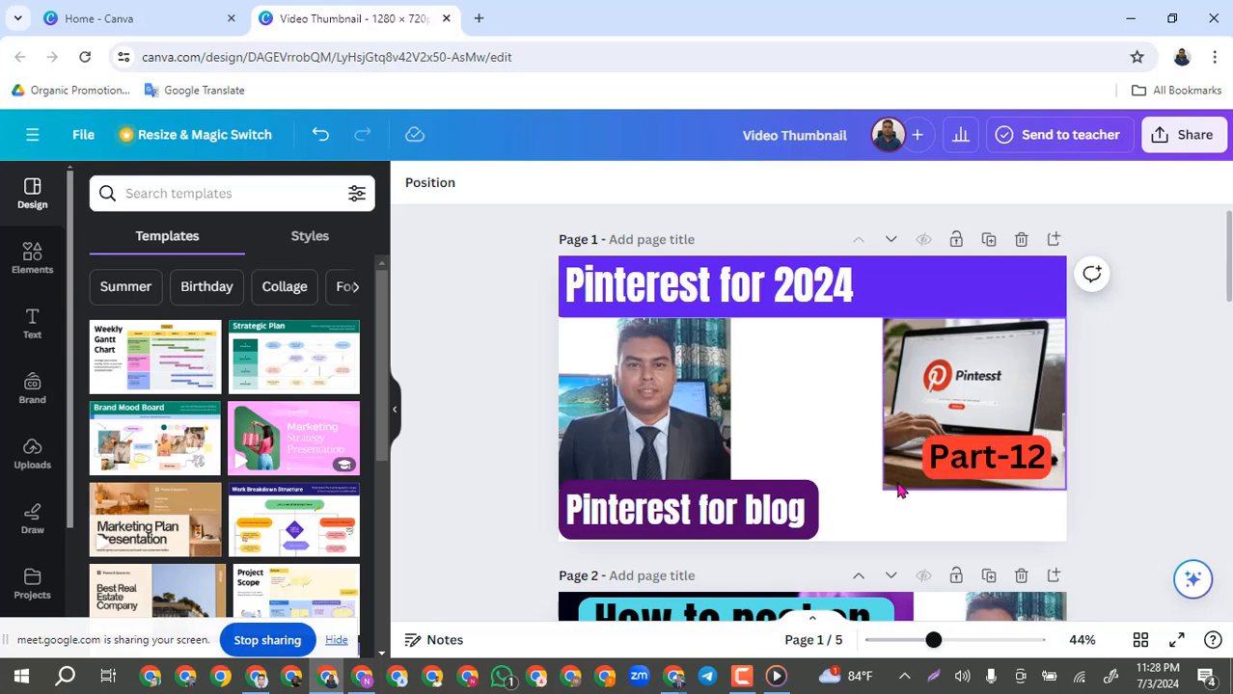
Select the cropped laptop photo together with the Part-12 badge and shift both slightly down and to the left.
click(872, 506)
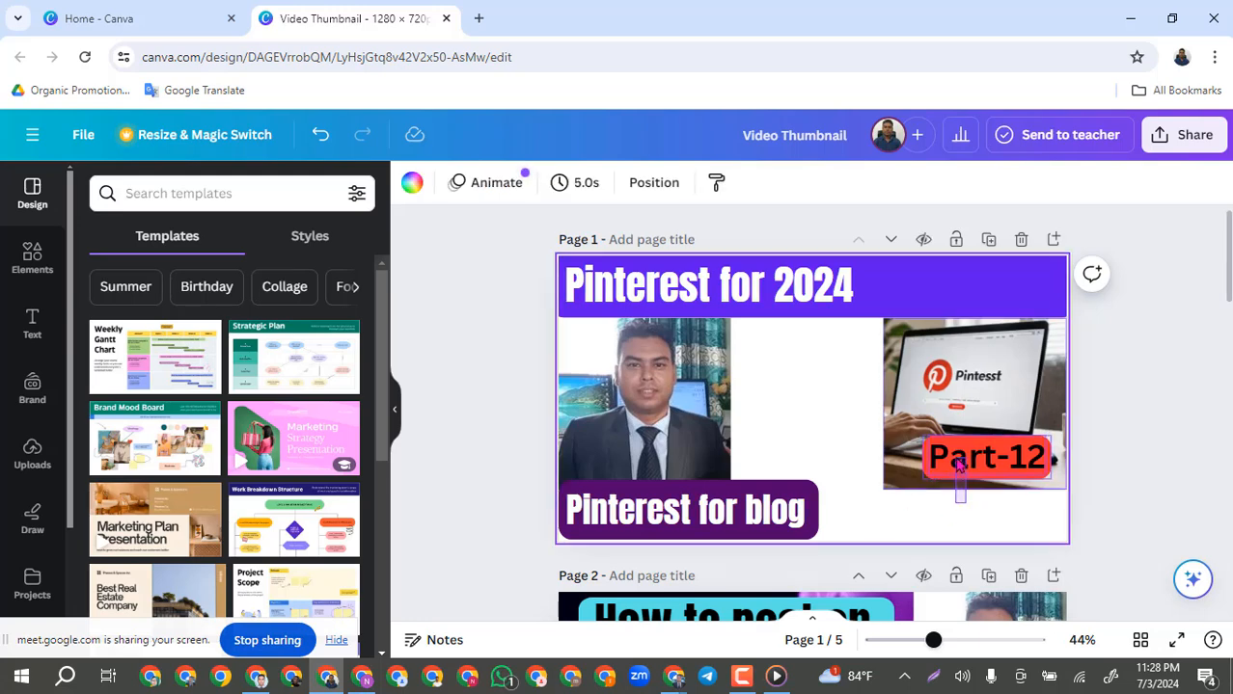
click(960, 498)
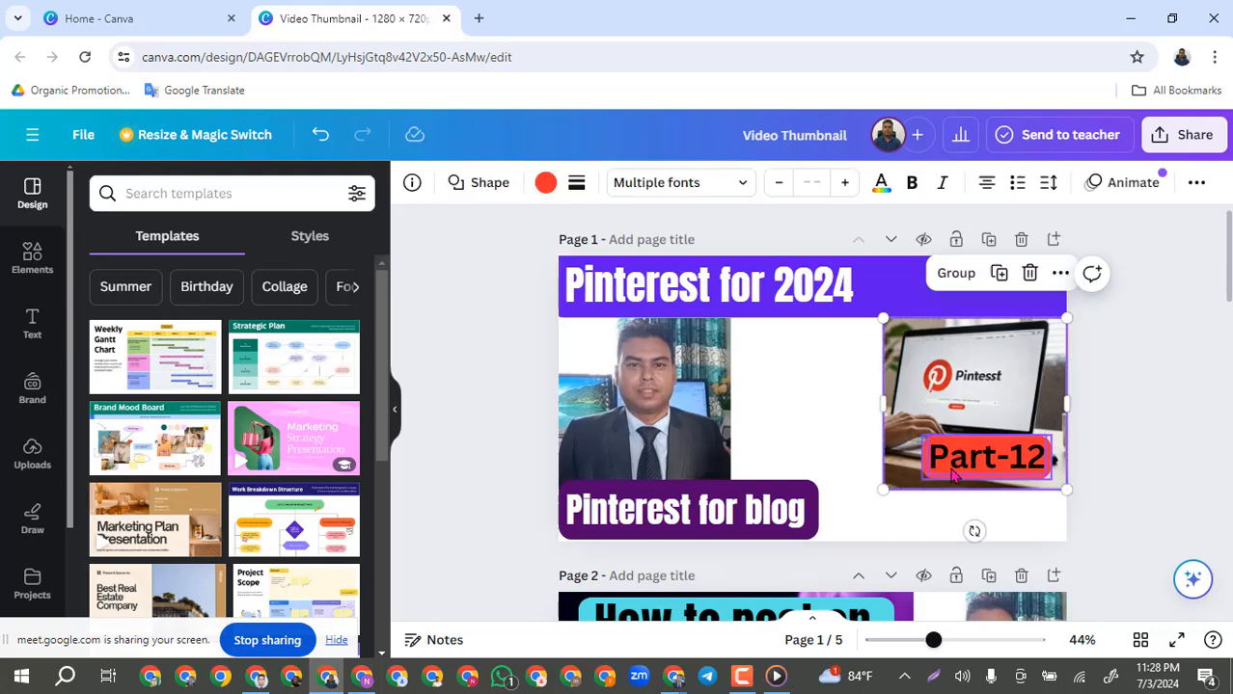
click(830, 415)
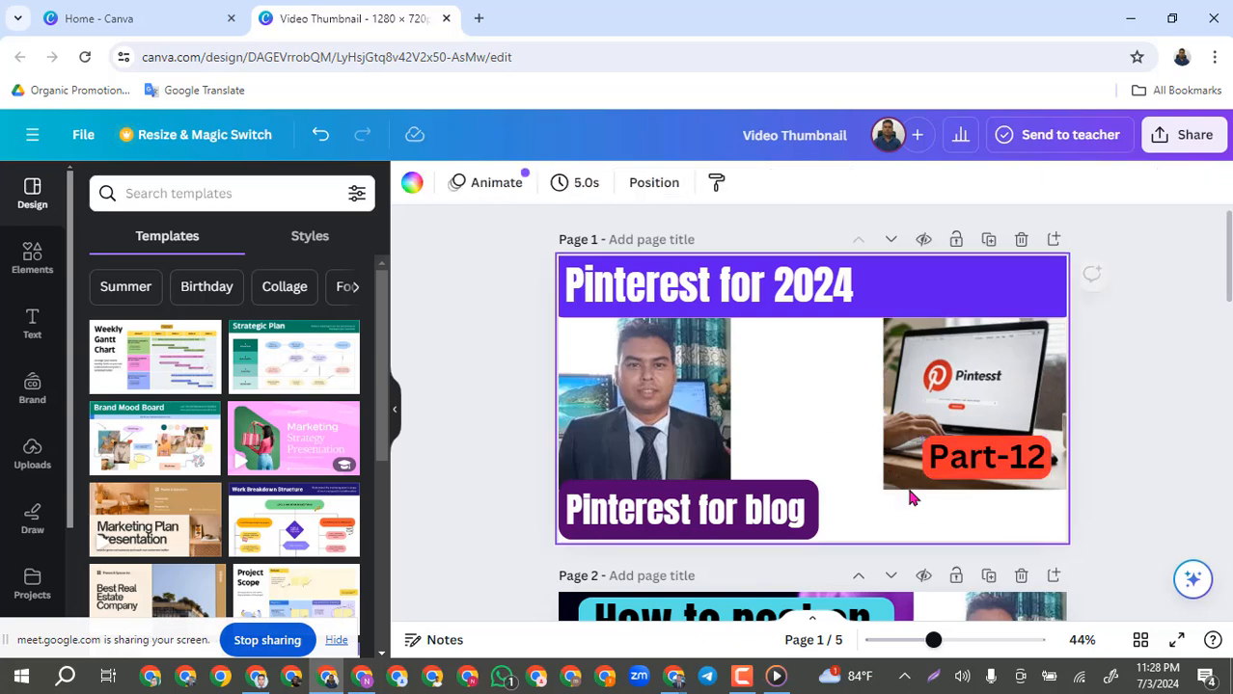
click(960, 487)
mouse_move(950, 500)
mouse_down()
mouse_move(948, 550)
mouse_move(942, 508)
mouse_up()
click(983, 406)
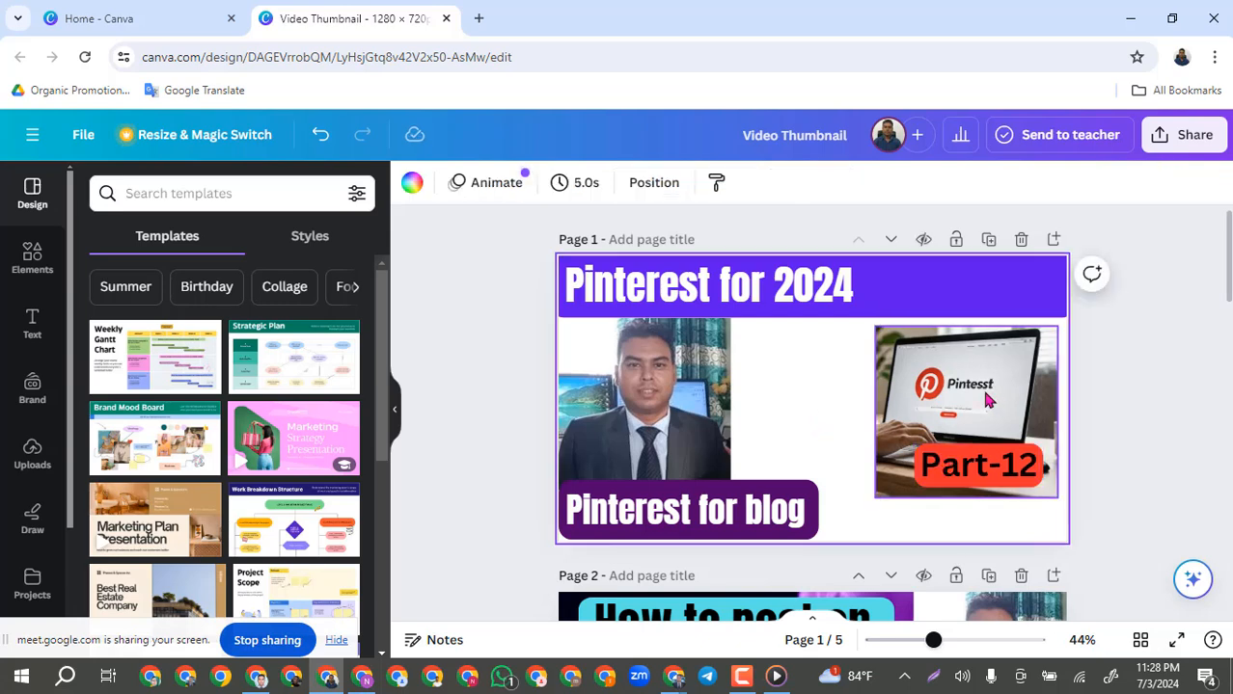
Delete the laptop photo from page 1 and move the Part-12 badge down, level with the lower caption.
click(987, 400)
key(Delete)
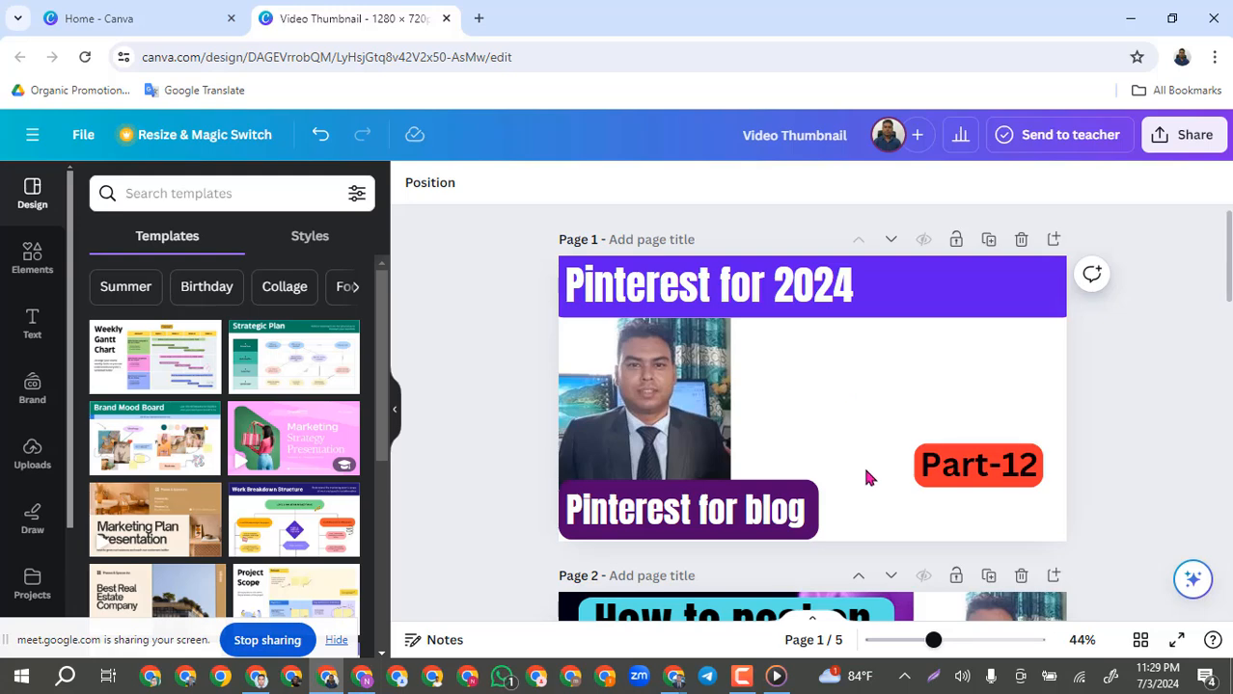
click(977, 458)
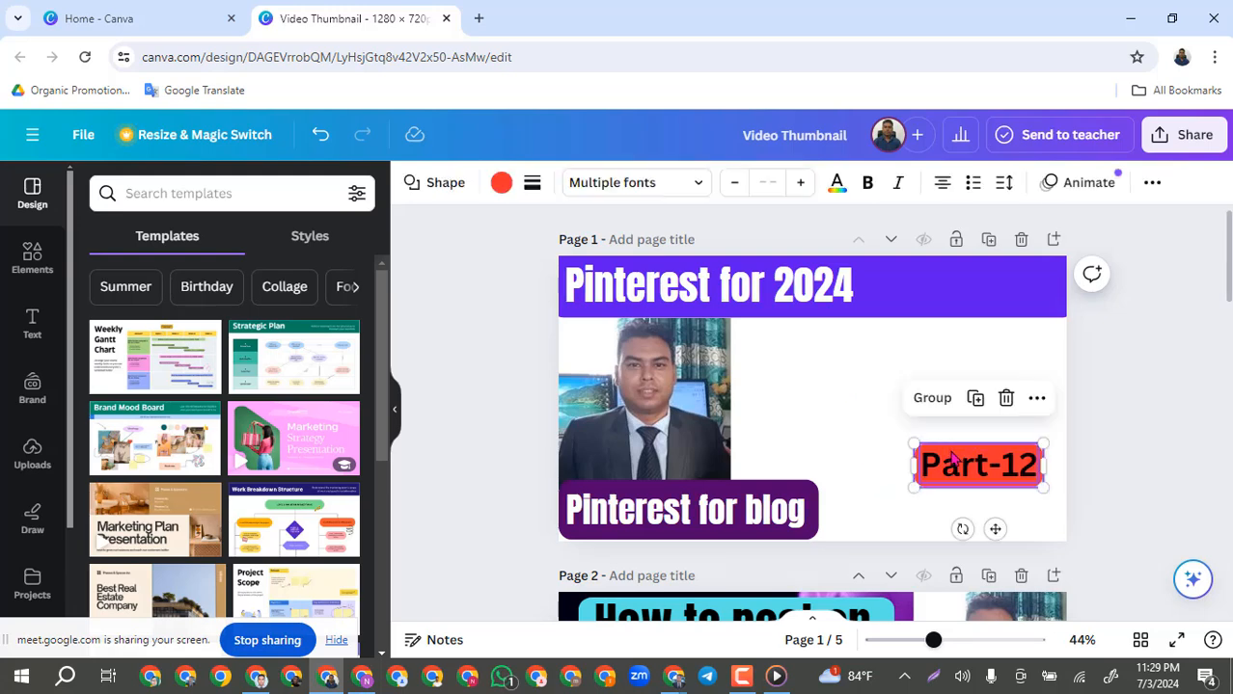
drag(951, 457, 951, 480)
click(787, 394)
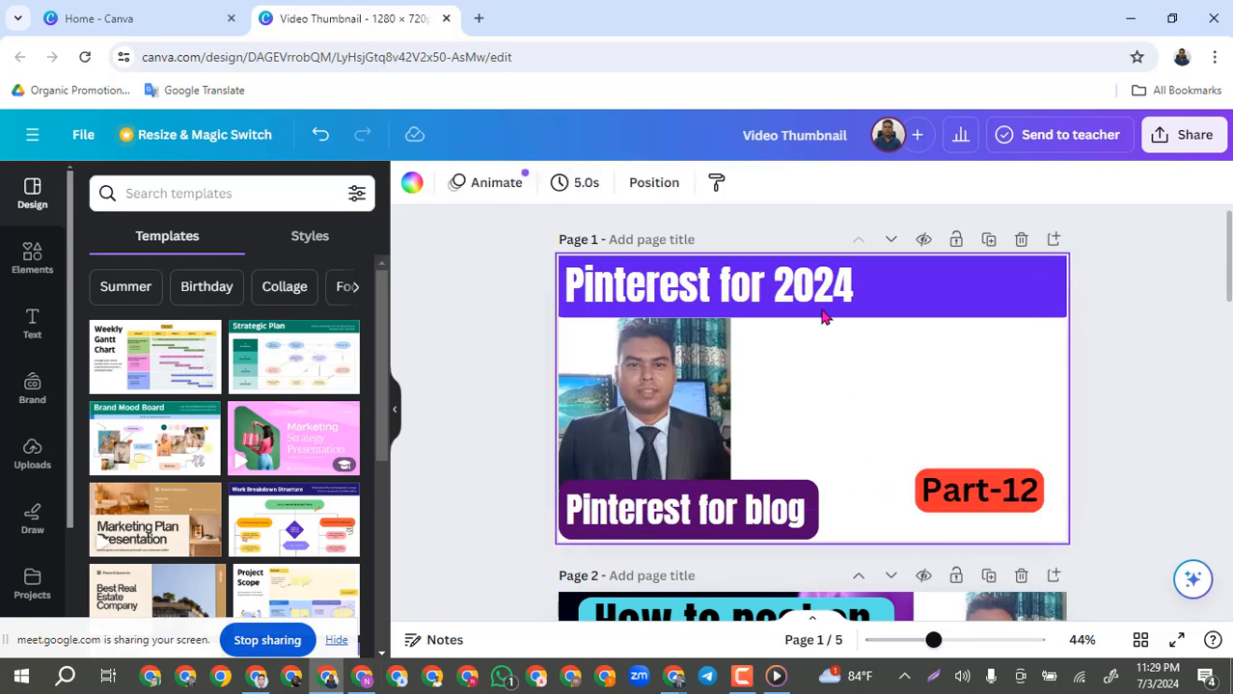
Narrow the violet headline bar to about 60% of the thumbnail's width, move it right of centre and reduce its height.
click(826, 292)
click(1059, 293)
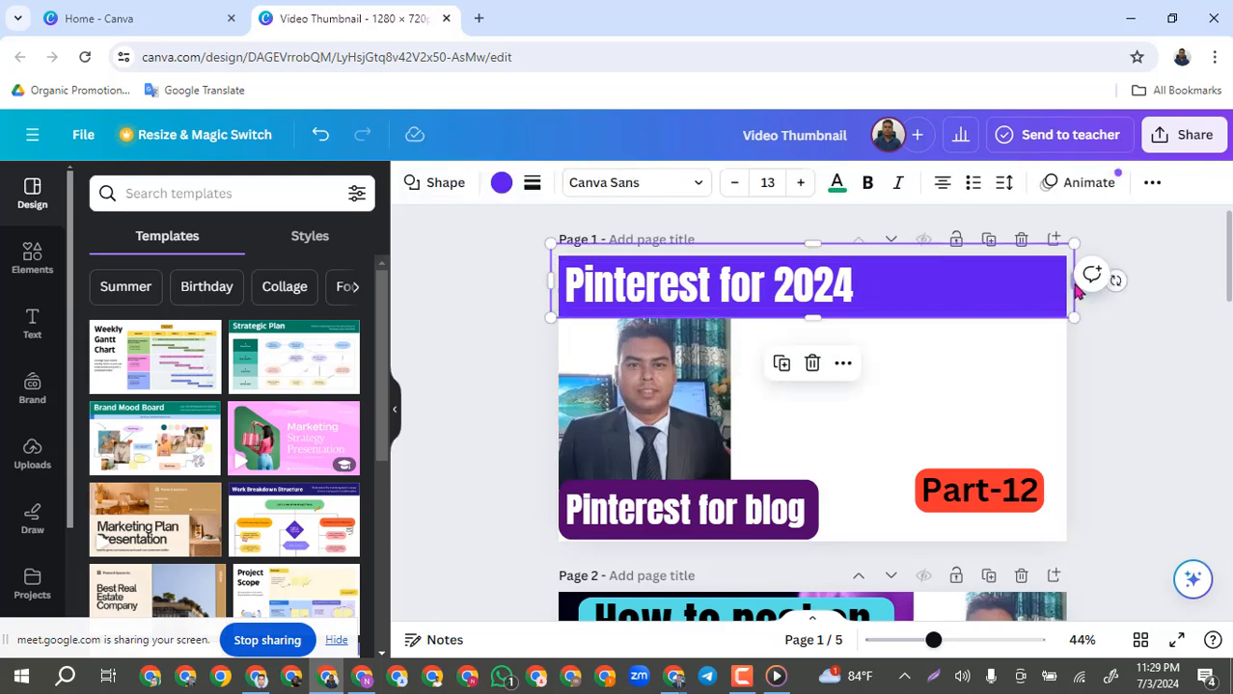
drag(1058, 288, 911, 280)
click(865, 391)
click(589, 302)
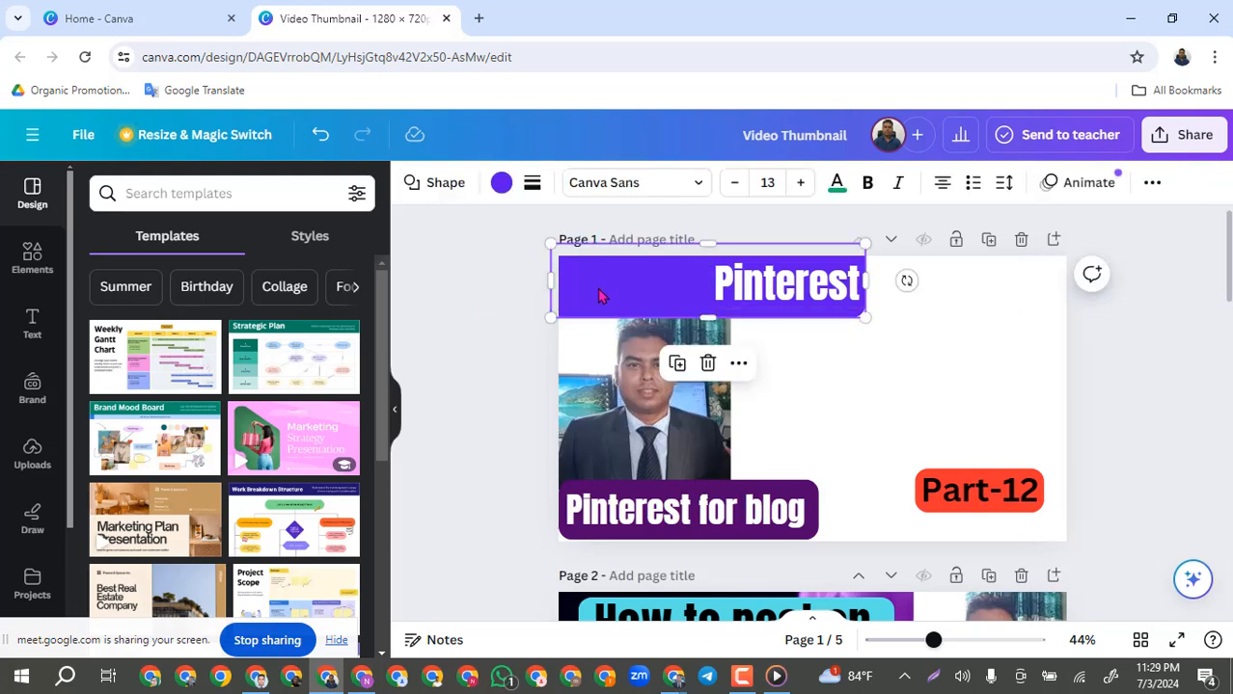
drag(598, 301, 721, 302)
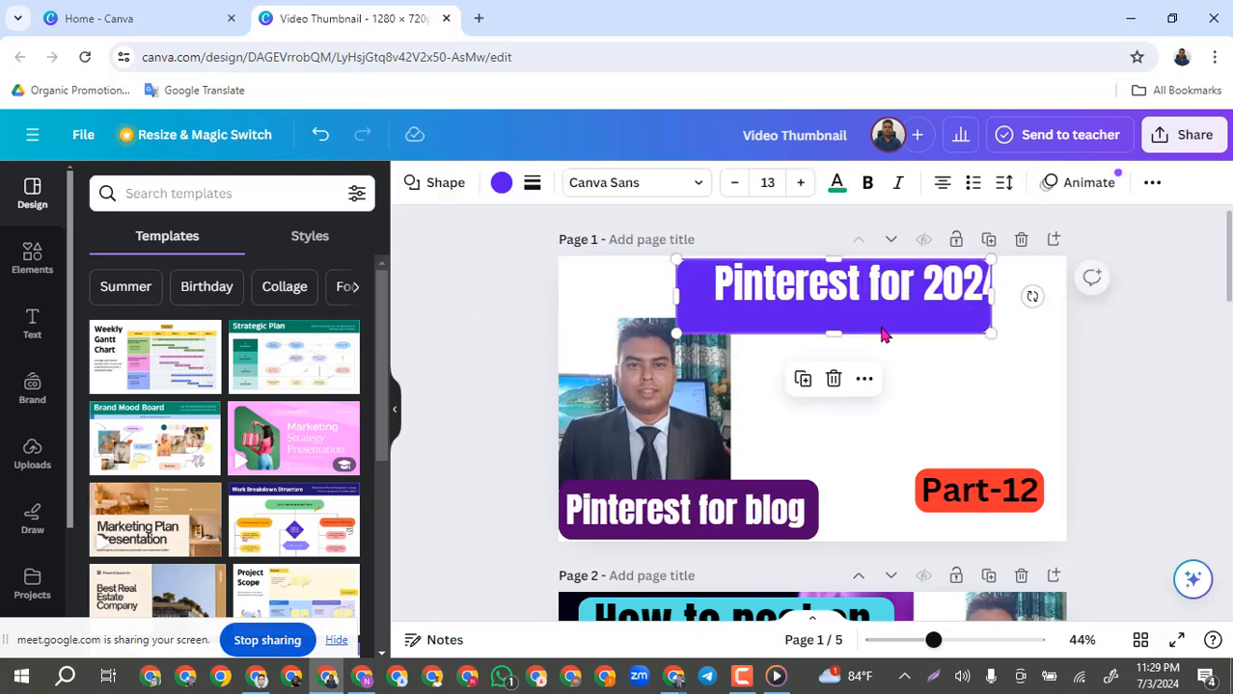
drag(837, 333, 834, 310)
Make the violet headline bar slightly taller and wider, and centre "Pinterest for 2024" on it.
click(902, 293)
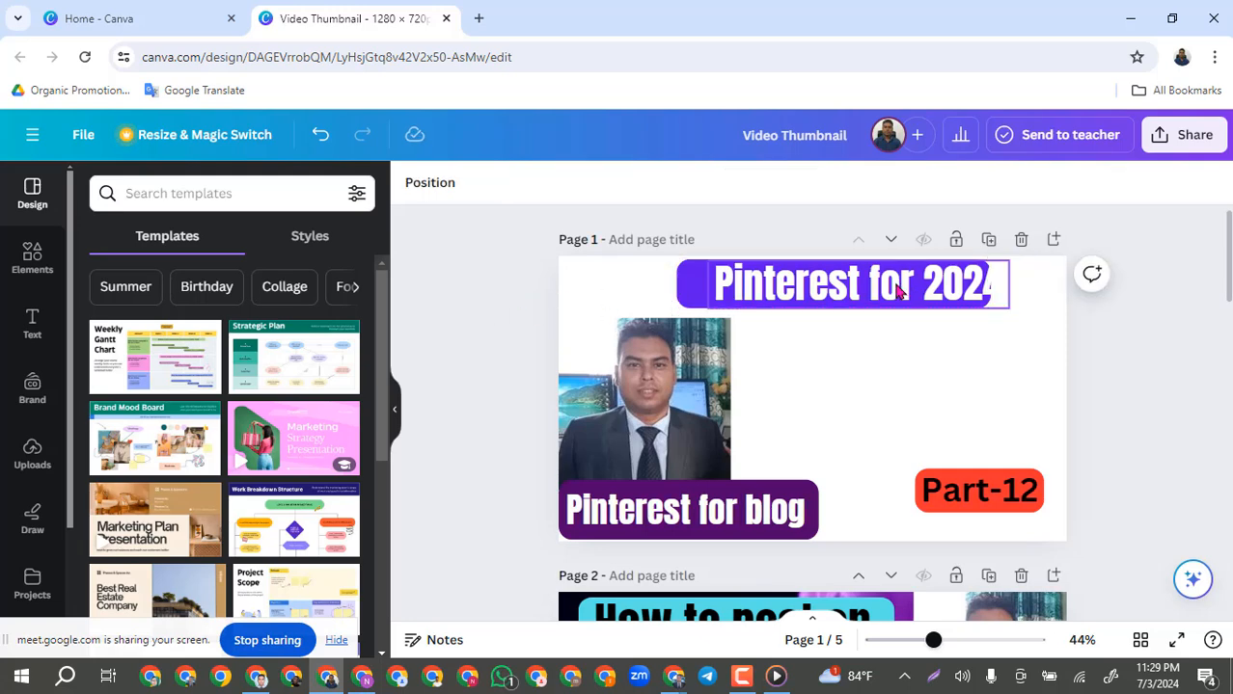
drag(757, 291, 612, 289)
click(977, 292)
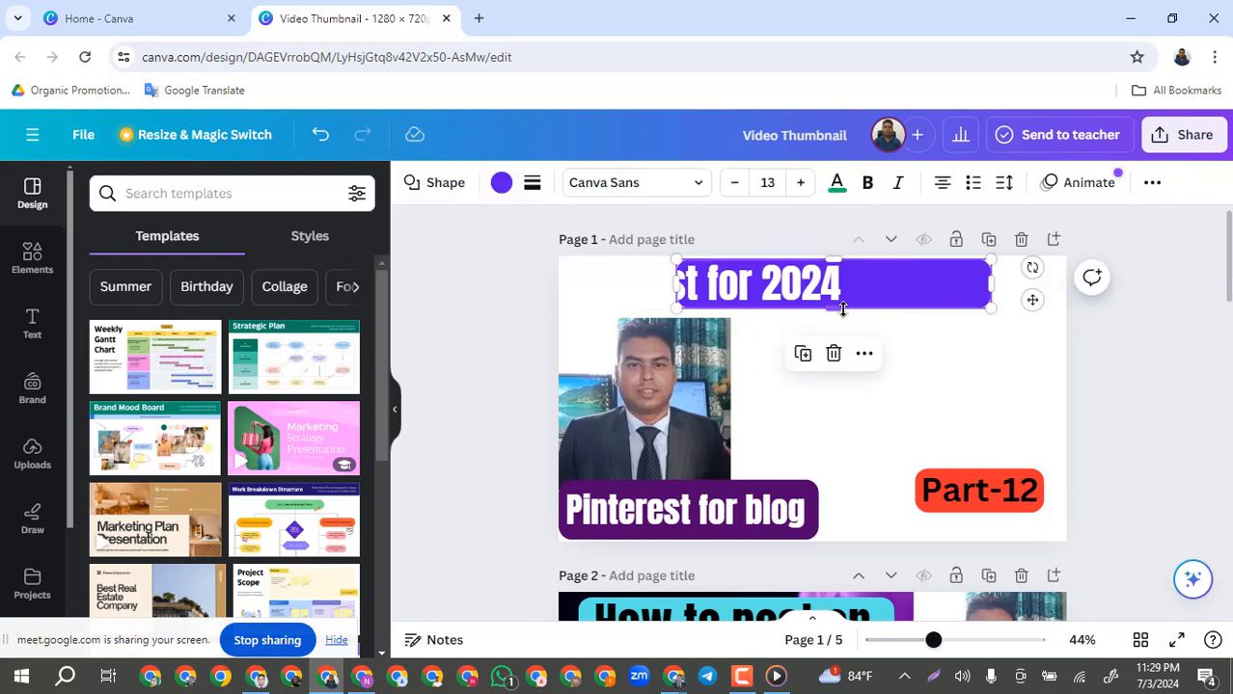
drag(842, 309, 839, 319)
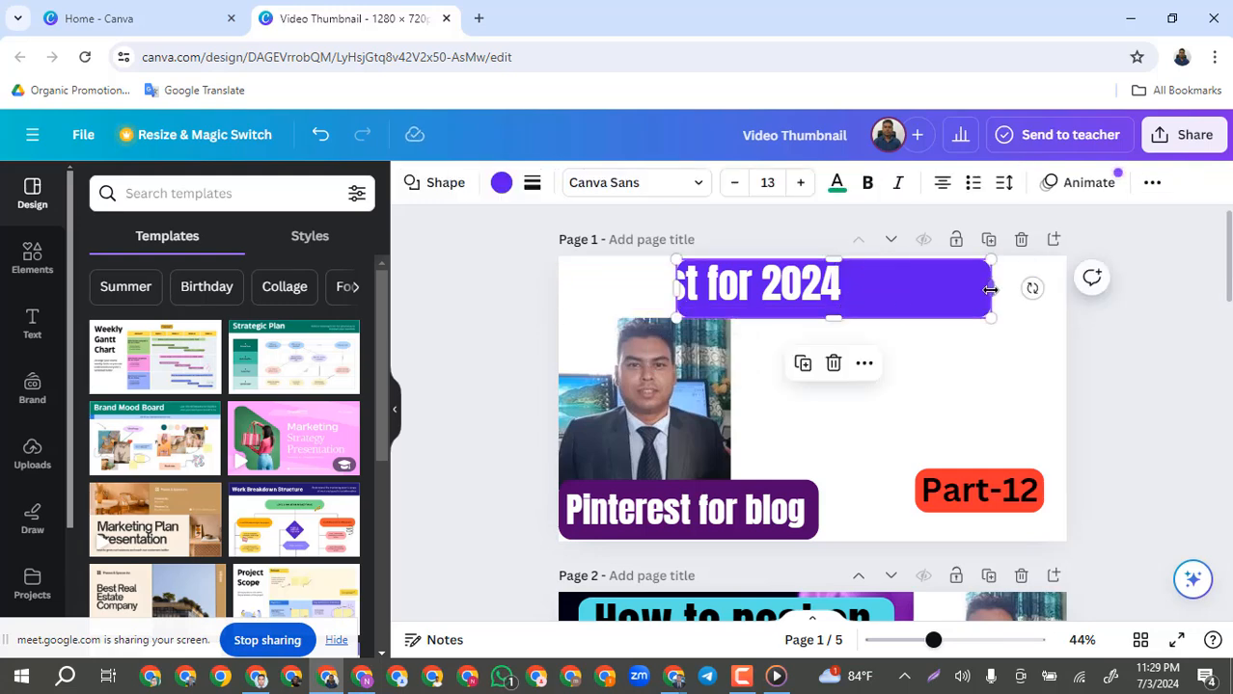
drag(991, 289, 1019, 289)
click(489, 296)
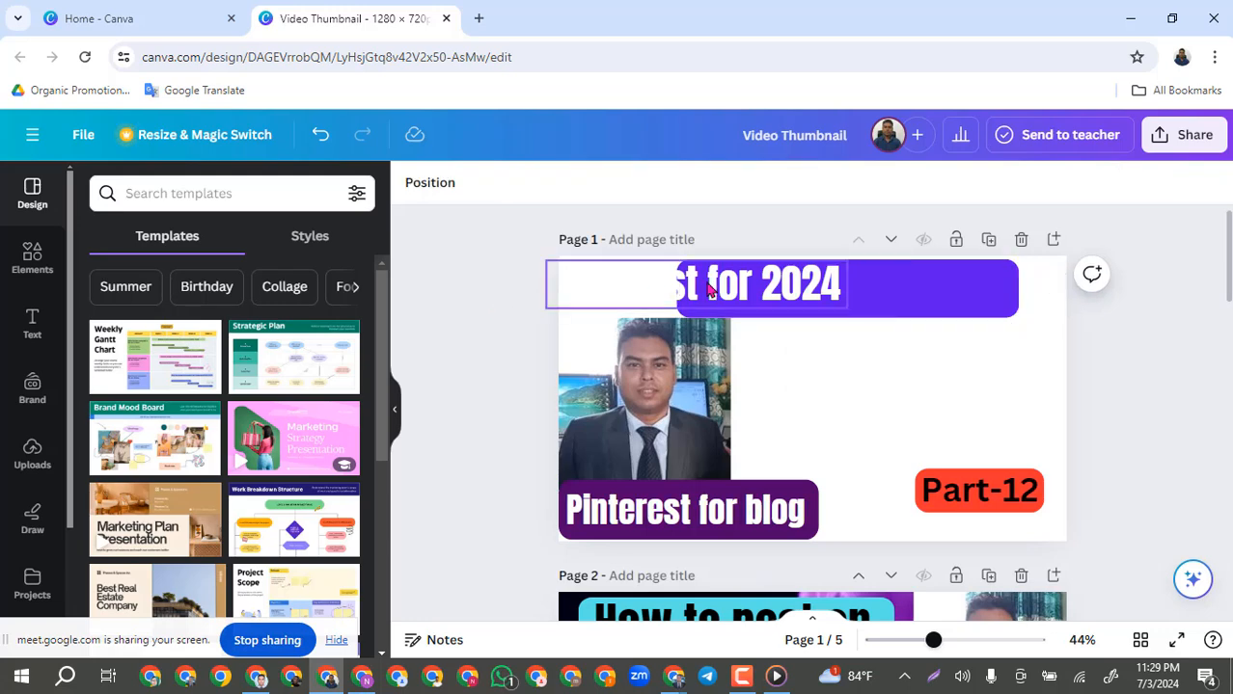
drag(832, 299, 858, 285)
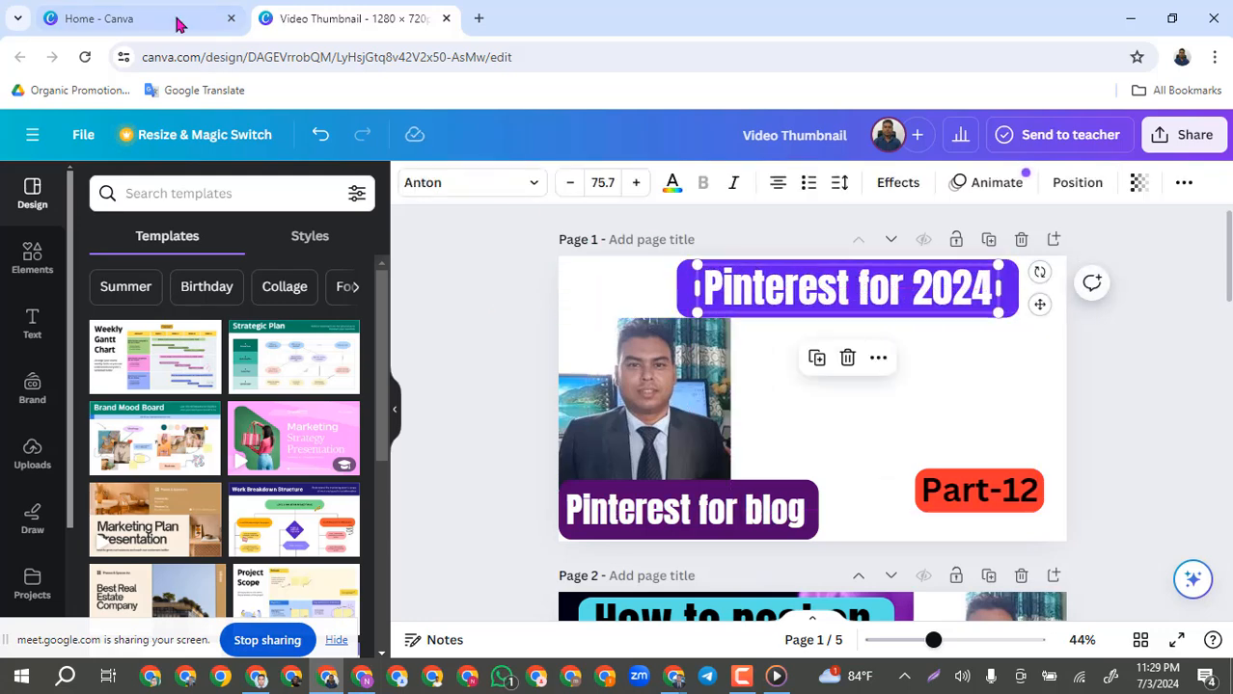
Copy "Pinterest for ecommerce" from the Google Translate draft and paste it over "2024" in the Canva headline, widening the text box.
click(363, 677)
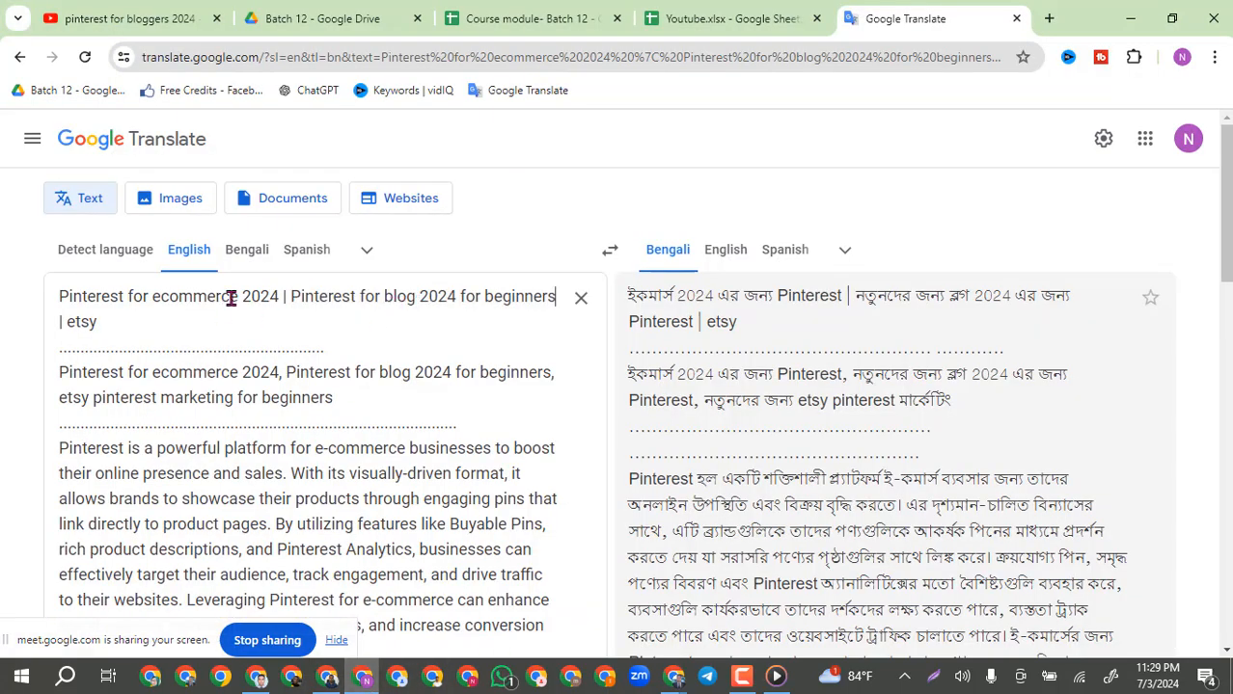
drag(238, 297, 50, 300)
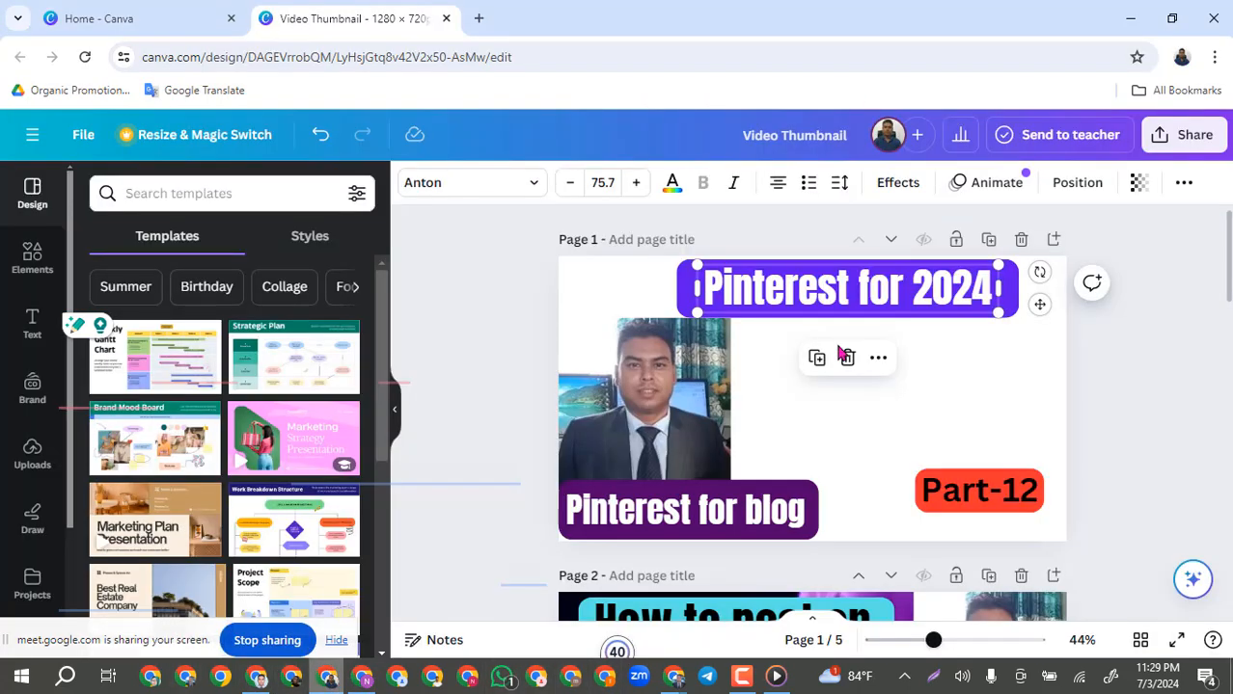
click(326, 677)
click(934, 287)
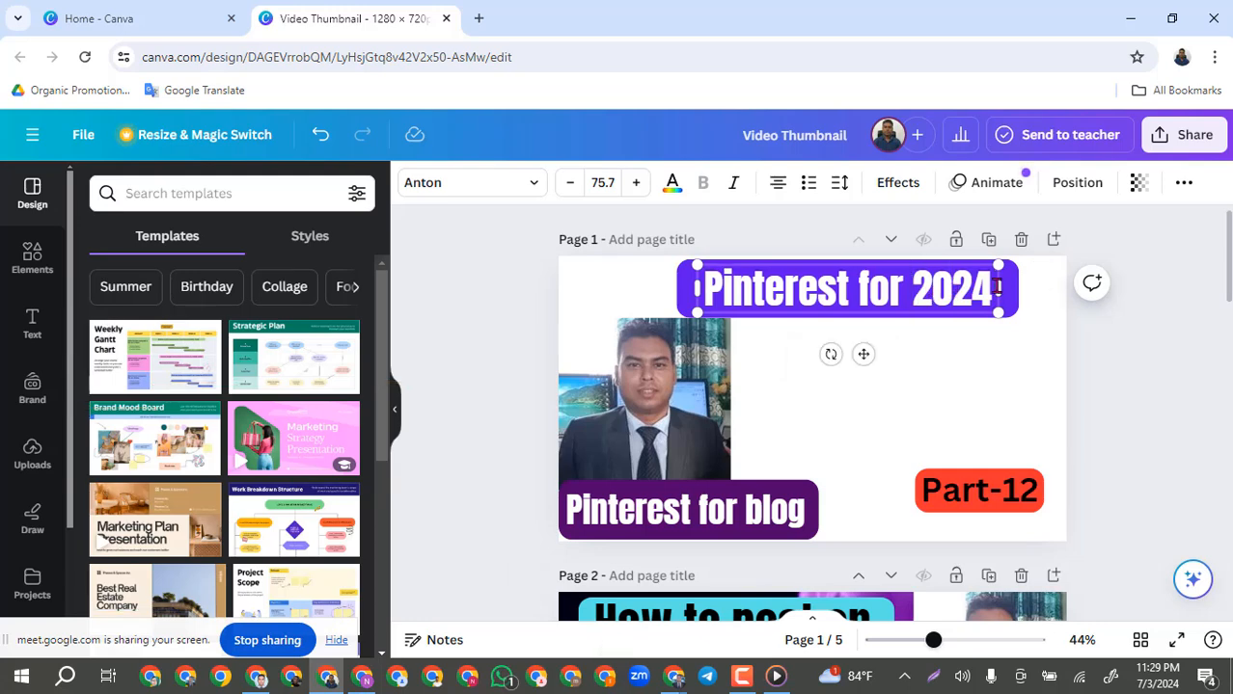
double_click(919, 288)
key(BackSpace)
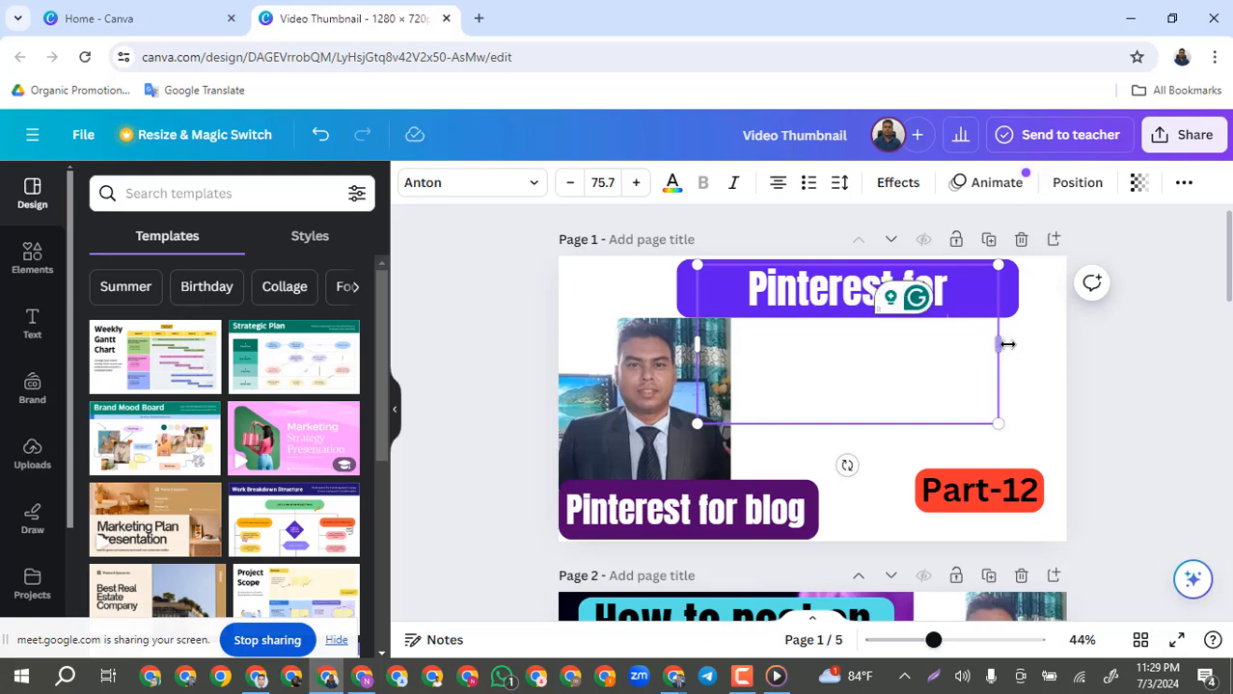
drag(1016, 345, 1059, 343)
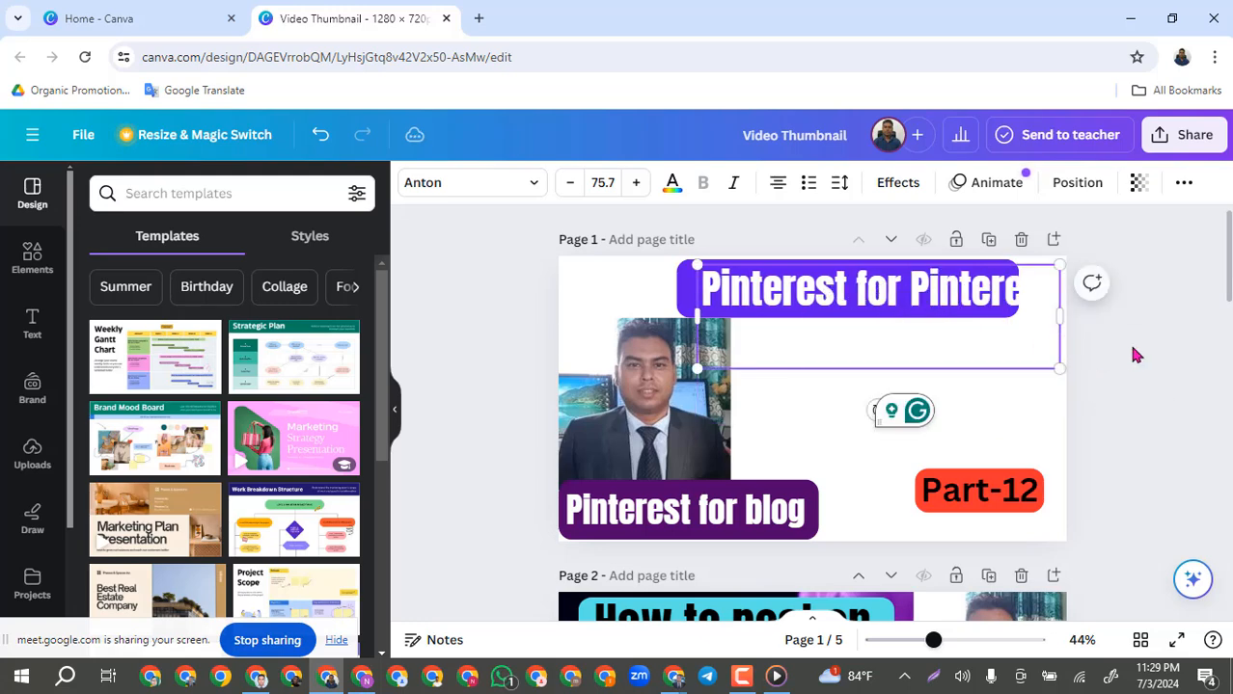
Delete the duplicated "Pinterest for" from the headline and widen its text box so "Pinterest for ecommerce" fits on one line.
click(867, 278)
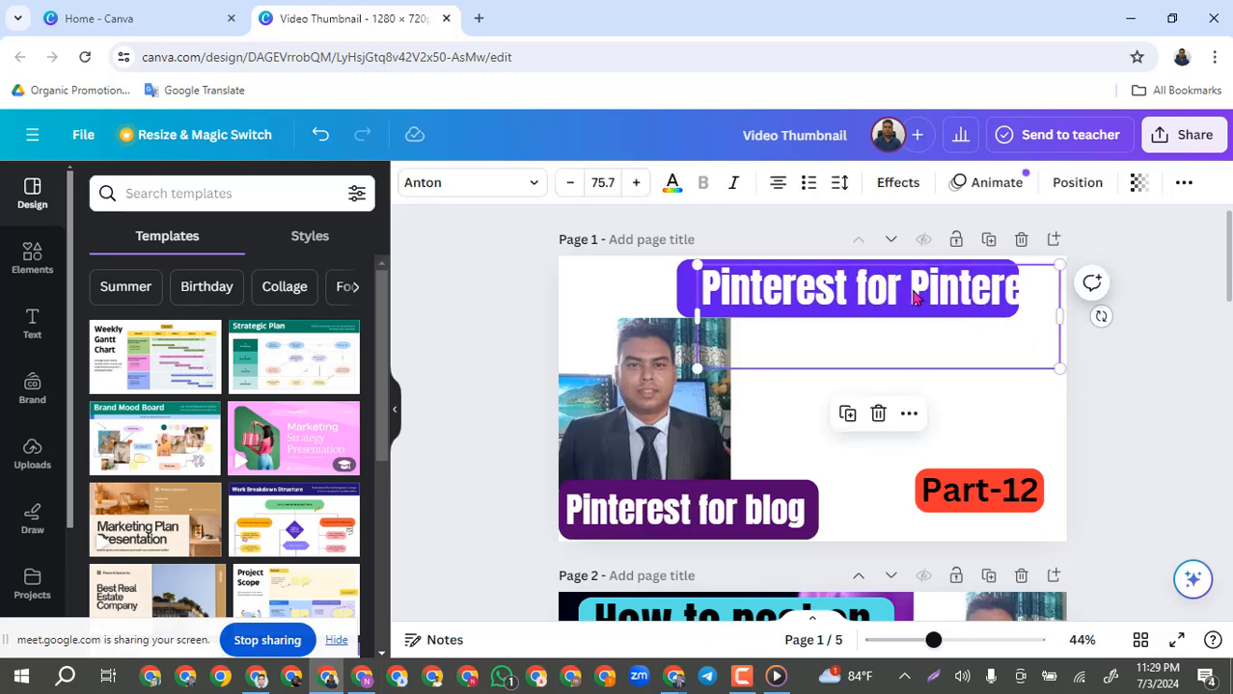
click(905, 288)
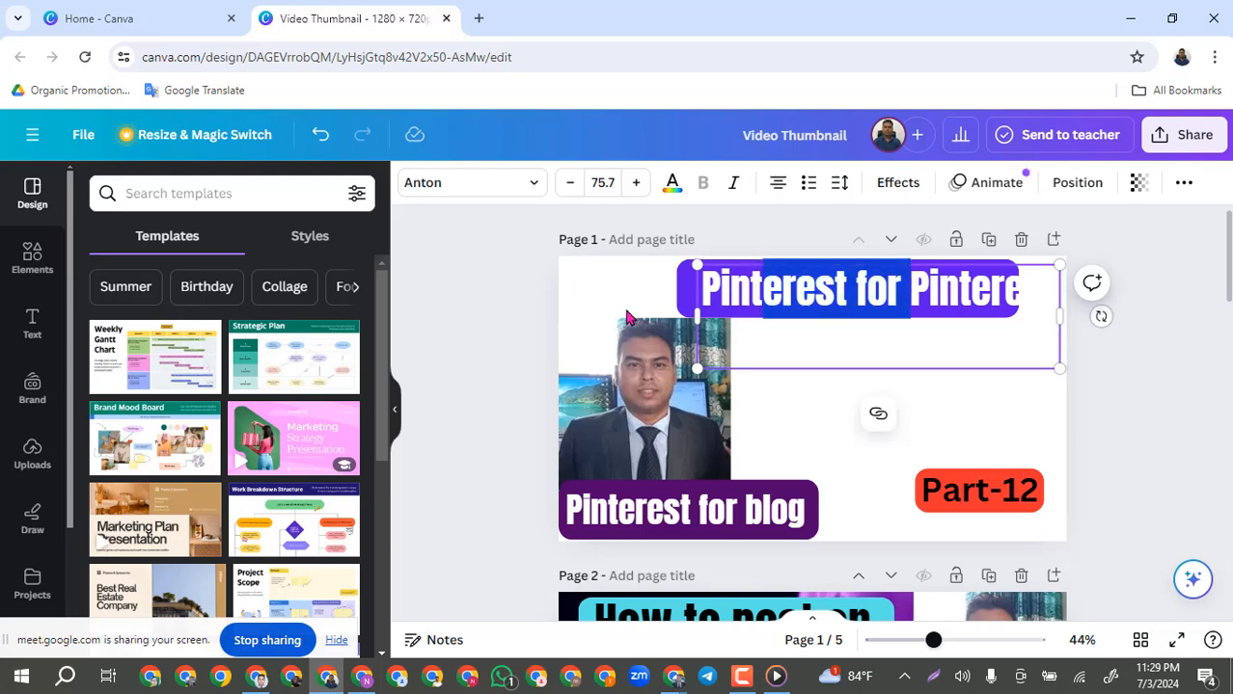
key(BackSpace)
key(BackSpace)
key(BackSpace)
key(BackSpace)
key(BackSpace)
key(BackSpace)
key(BackSpace)
key(BackSpace)
key(BackSpace)
key(BackSpace)
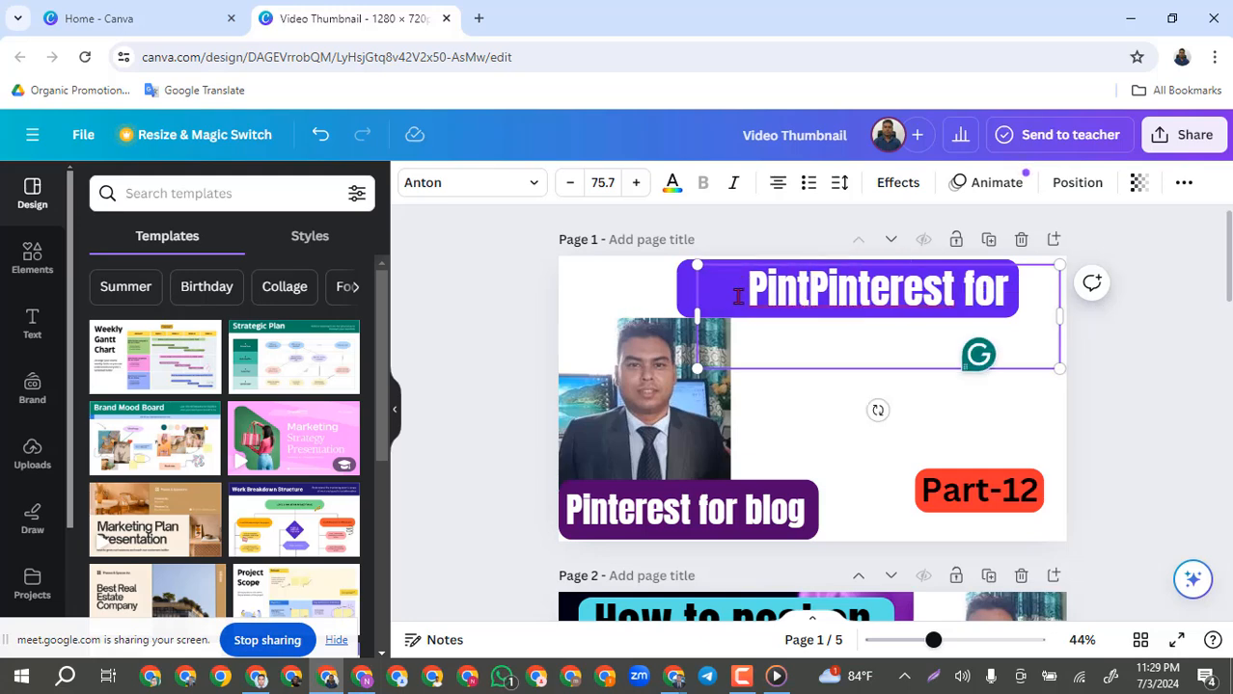
key(BackSpace)
key(BackSpace)
key(BackSpace)
key(BackSpace)
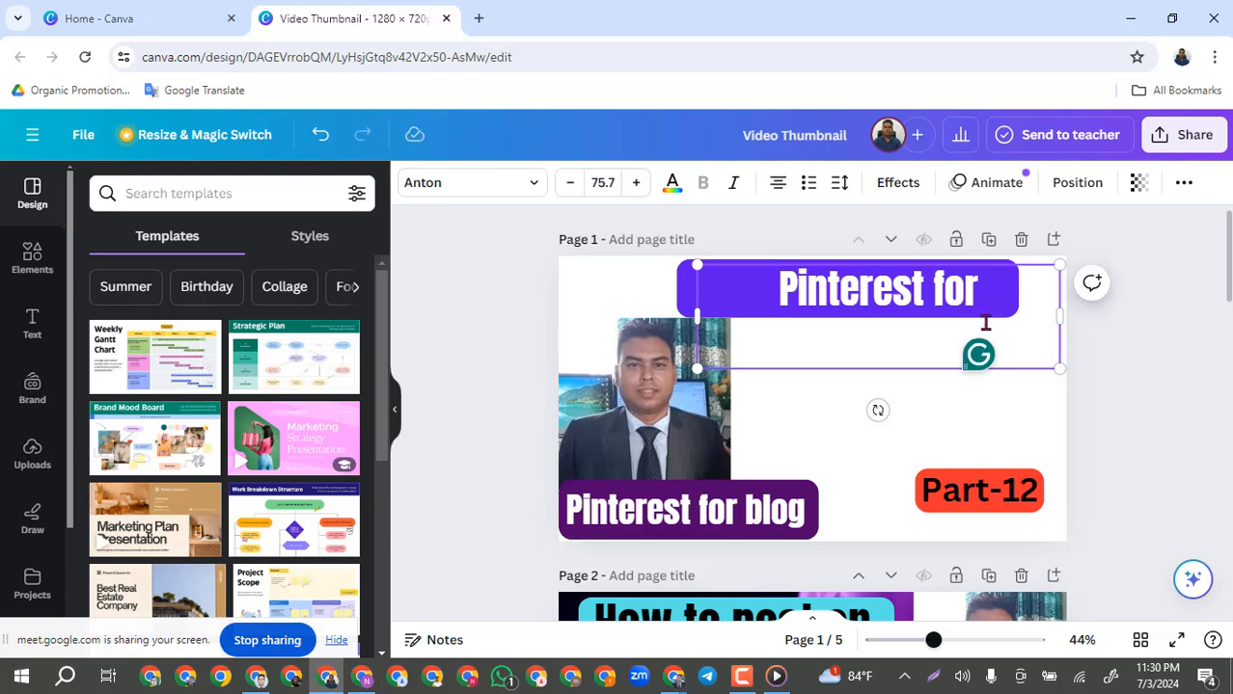
drag(1062, 314, 1169, 310)
Move the headline text and violet bar down, place the bar beside the portrait's upper part and narrow it slightly.
click(996, 359)
drag(873, 299, 690, 369)
drag(917, 286, 971, 342)
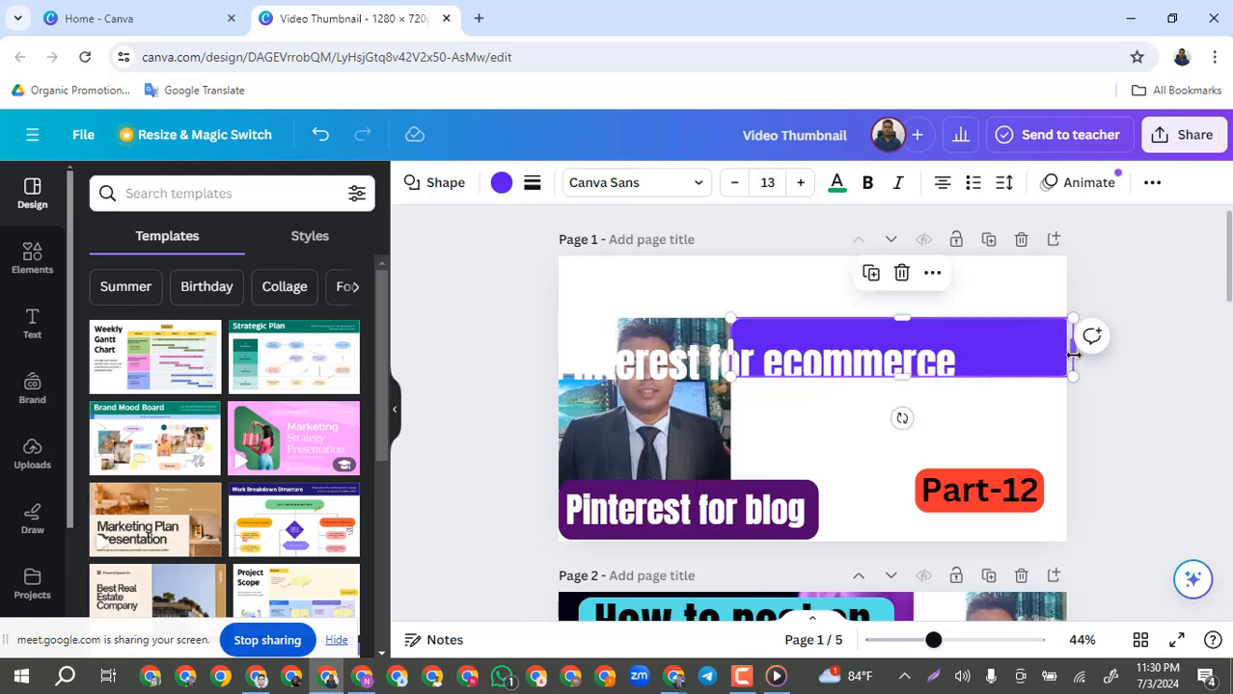
drag(1073, 355, 1058, 358)
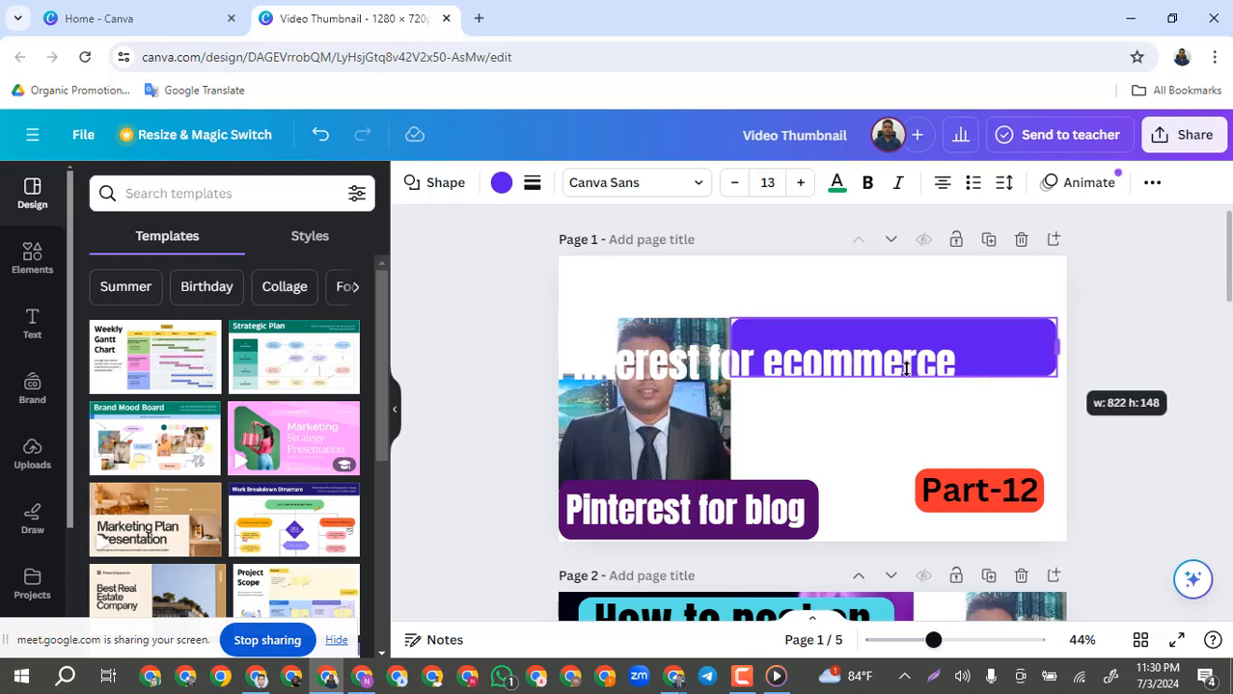
drag(752, 354, 763, 354)
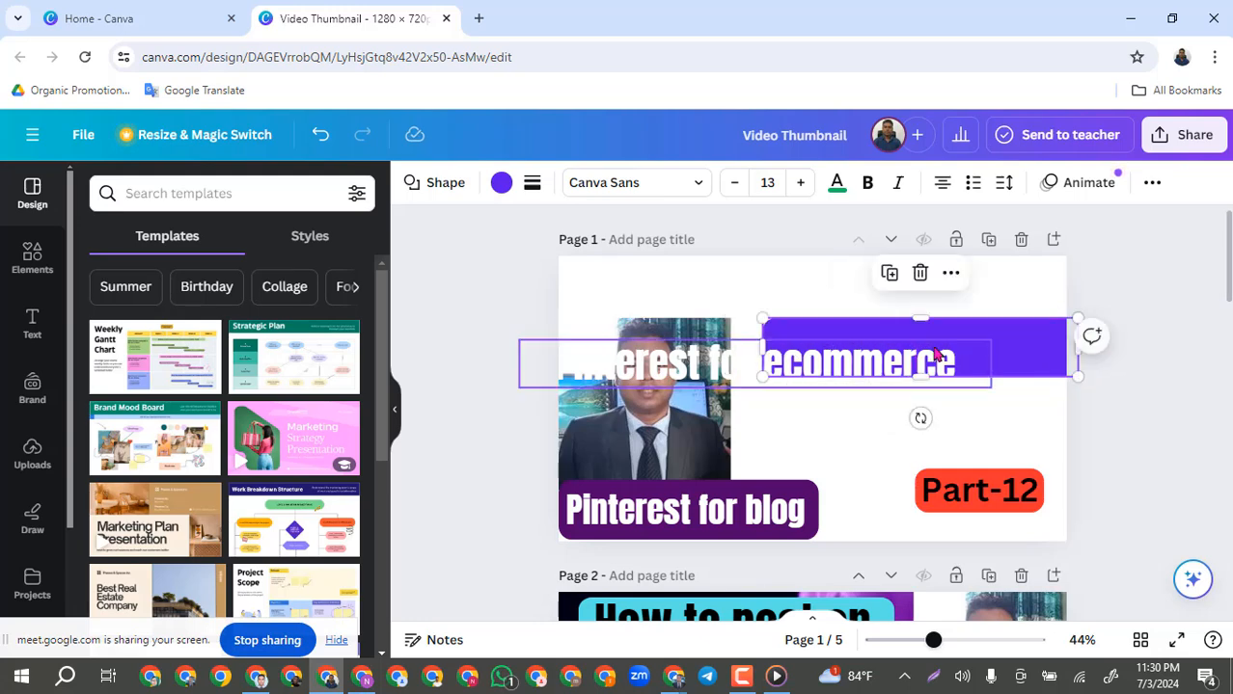
click(1025, 400)
drag(1003, 353, 979, 353)
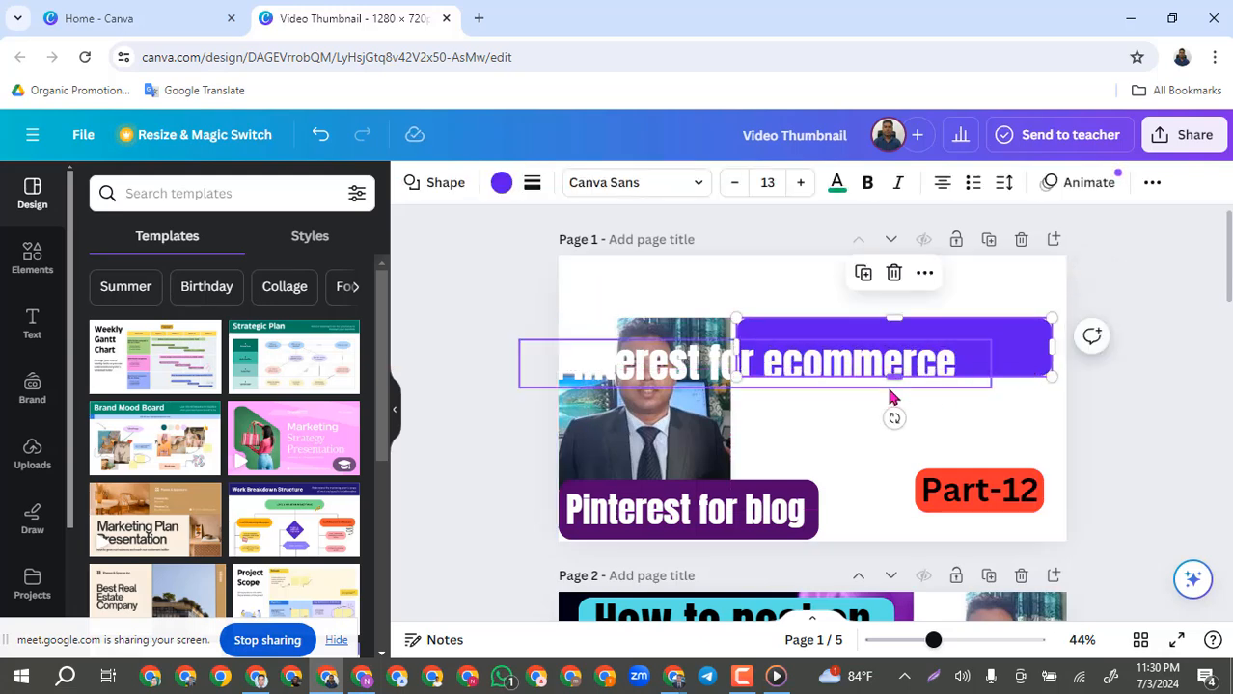
Make the violet bar about twice as tall and wrap "Pinterest for ecommerce" onto two lines over it.
drag(894, 376, 889, 444)
click(789, 369)
drag(788, 370, 953, 364)
drag(1068, 359, 1004, 378)
click(1150, 331)
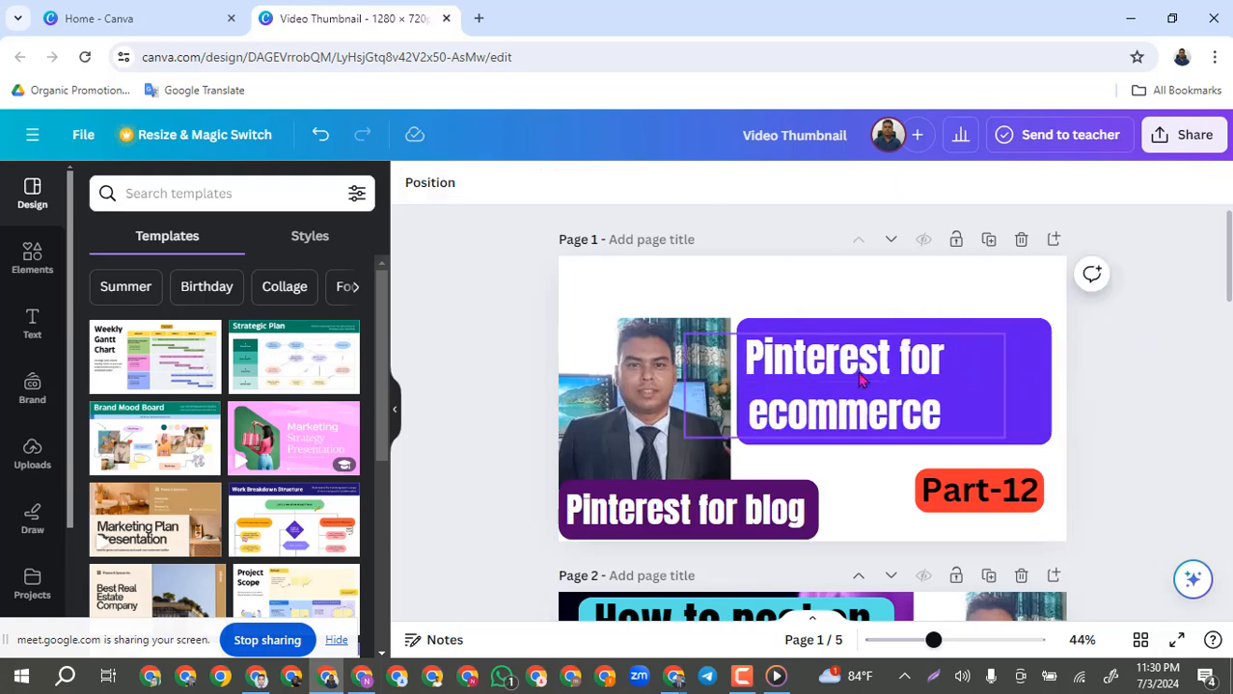
Centre the two-line headline vertically in the violet bar and narrow the bar to fit the text closely.
click(858, 374)
drag(858, 374, 859, 362)
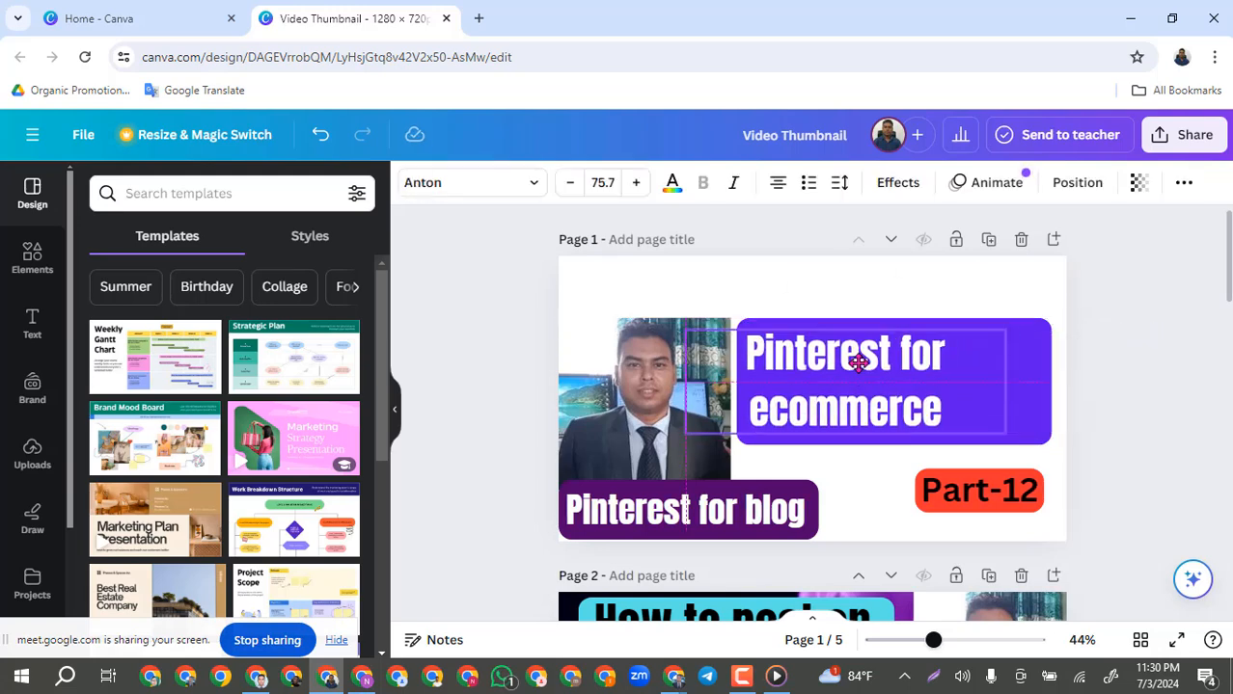
click(1026, 388)
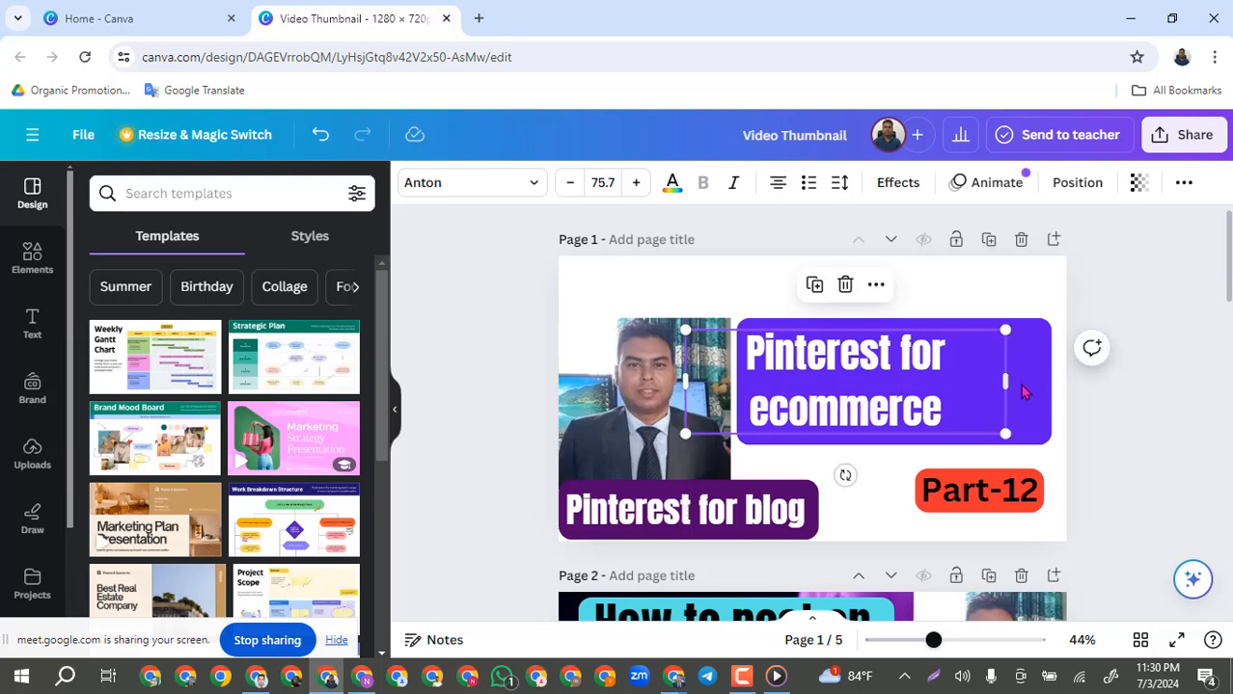
click(1148, 381)
click(889, 380)
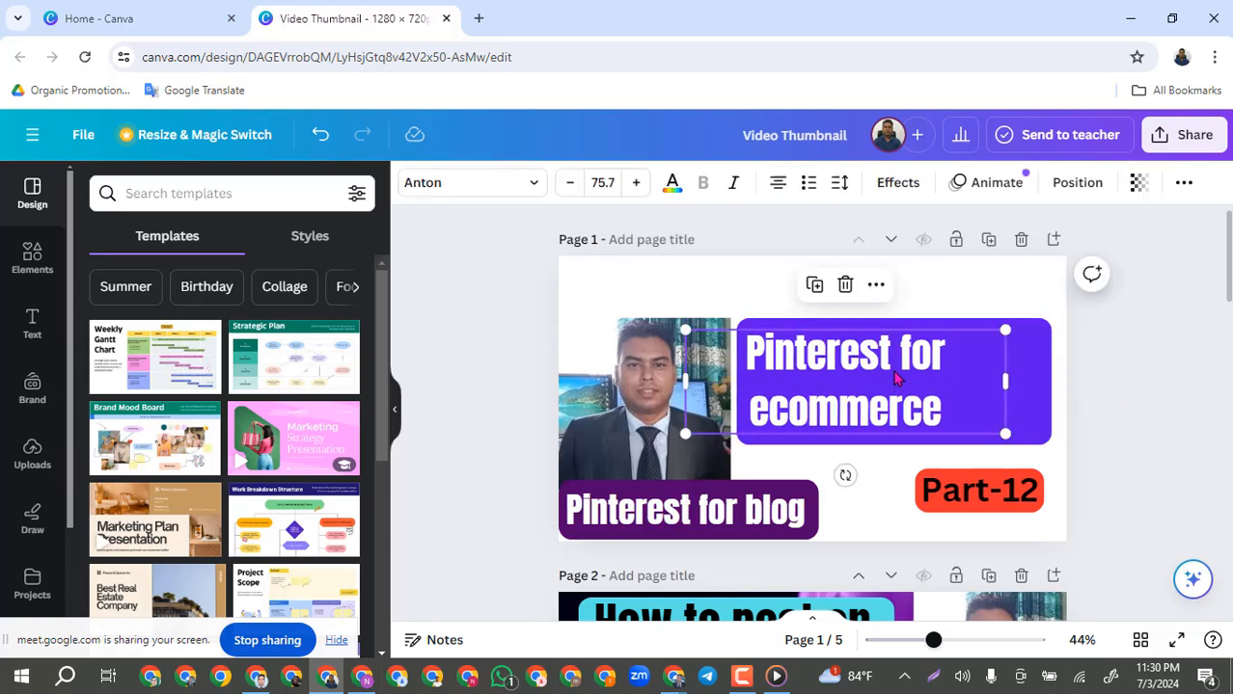
drag(890, 381, 892, 381)
click(1031, 387)
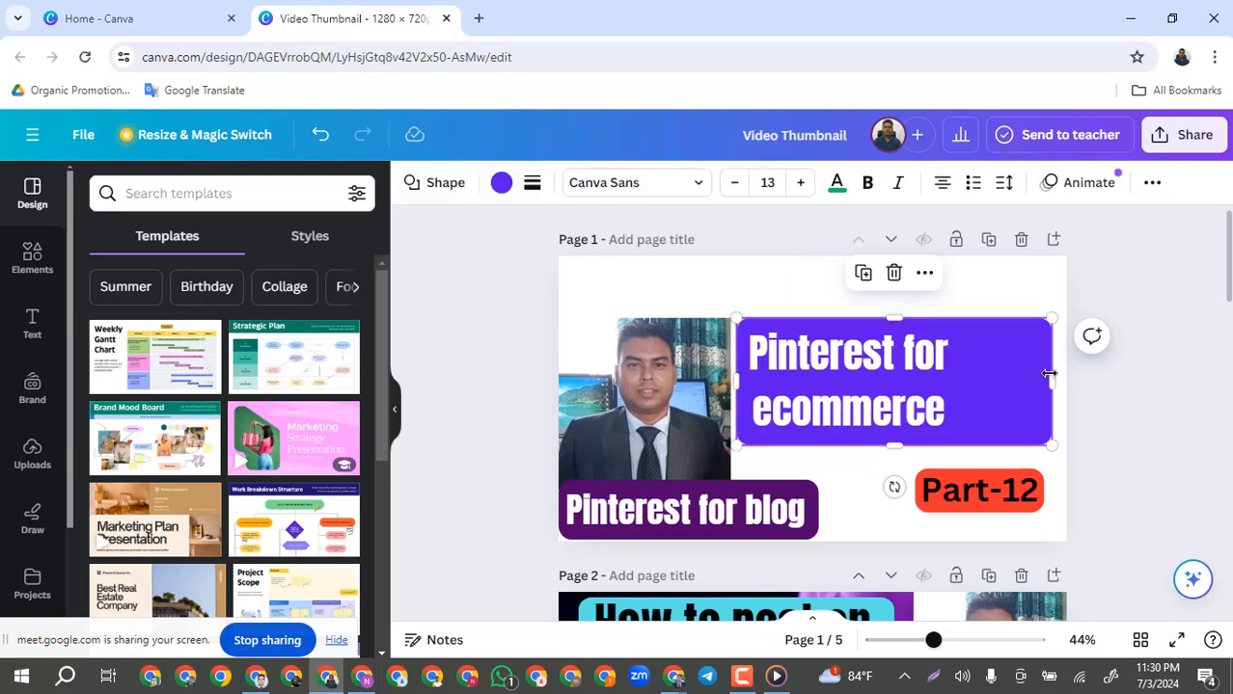
drag(1025, 380, 937, 381)
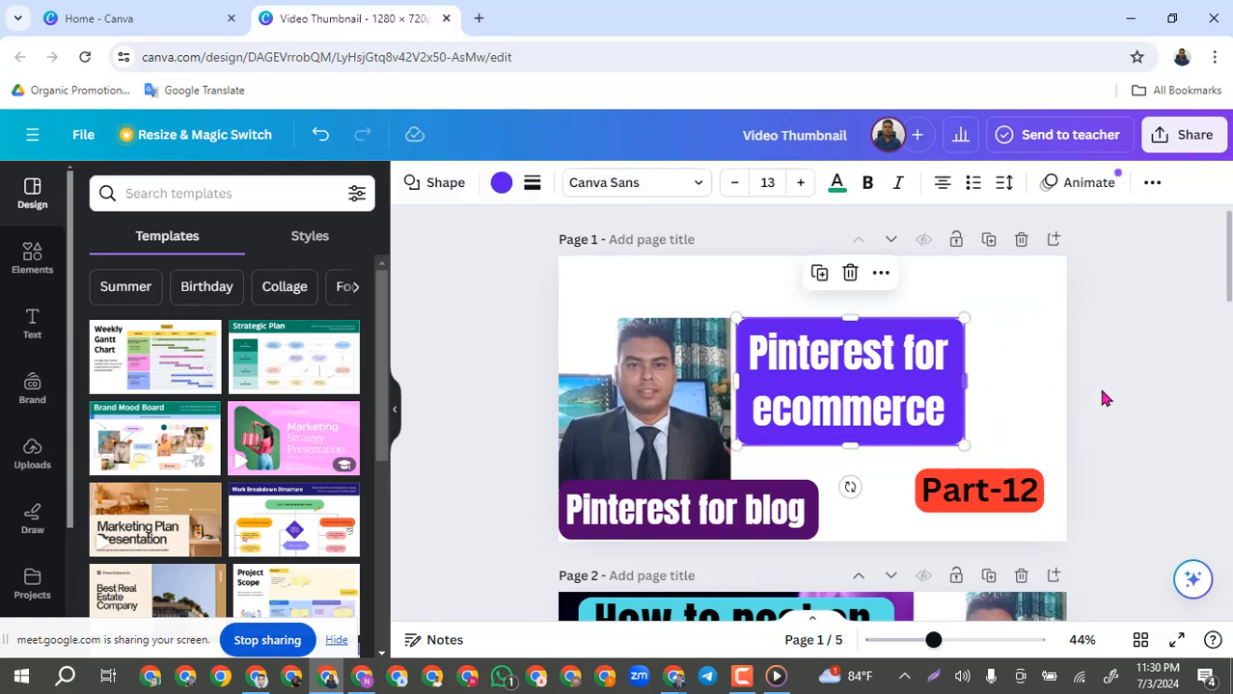
click(1124, 391)
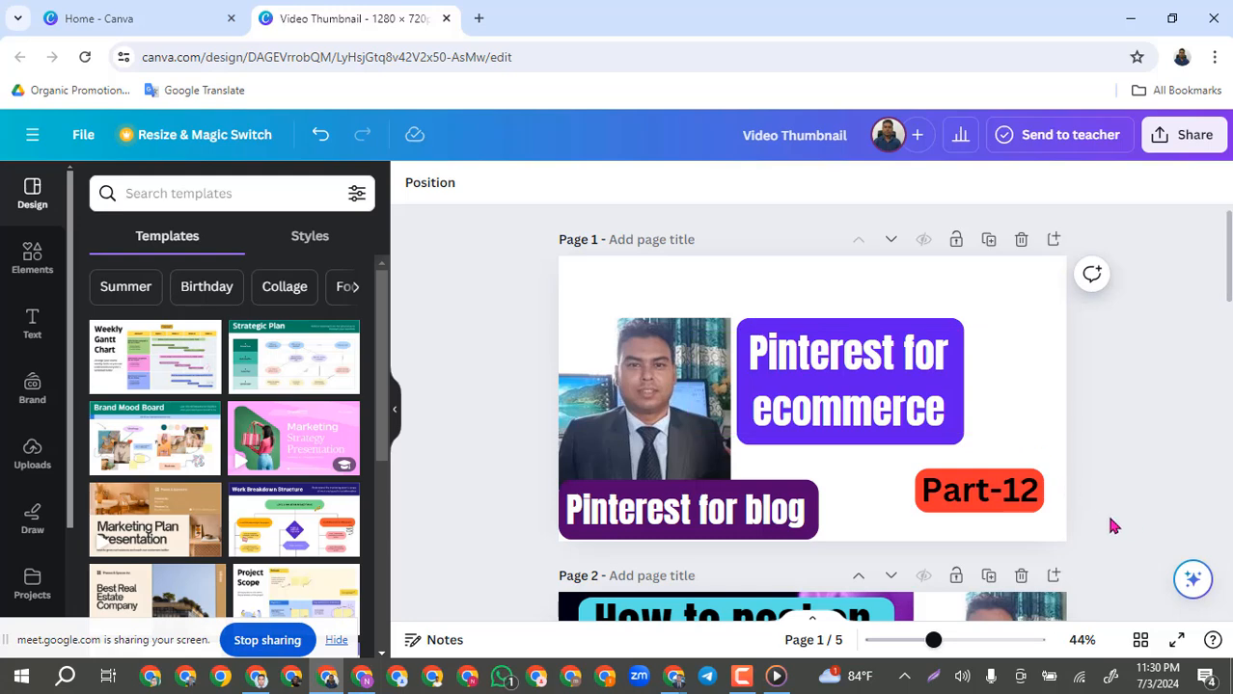
Move the Part-12 badge to the thumbnail's right edge, just above the level of the headline bar.
click(928, 497)
drag(928, 497, 950, 302)
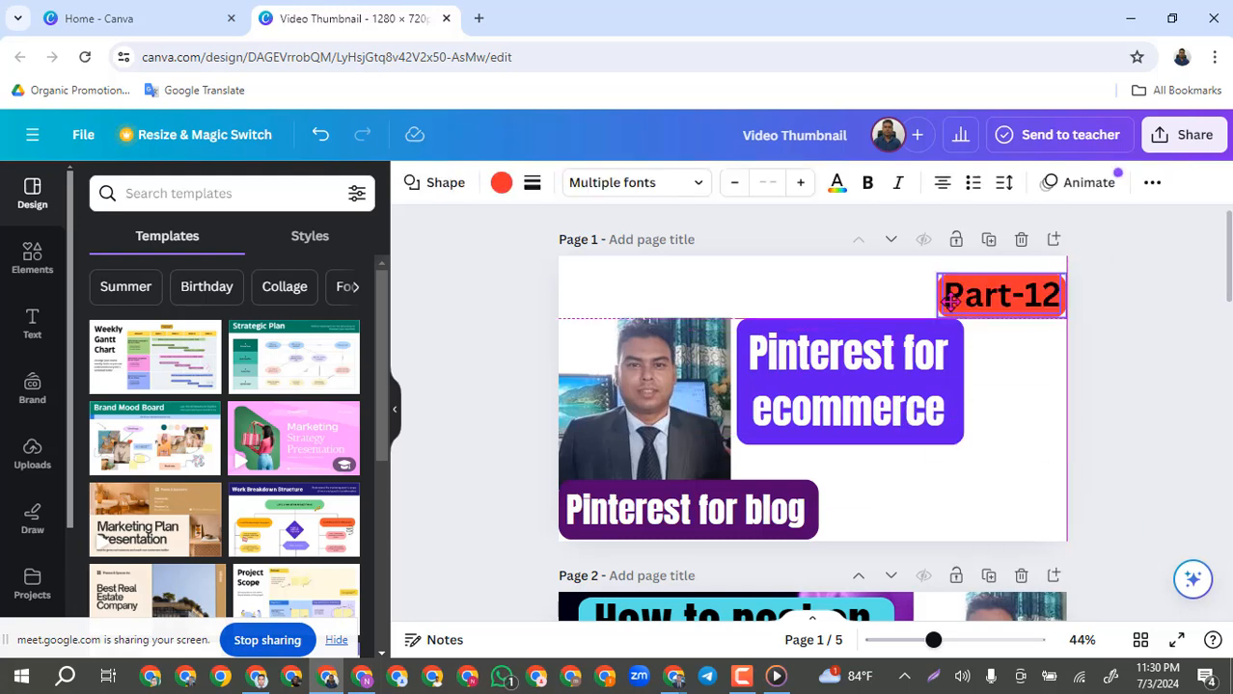
click(1184, 427)
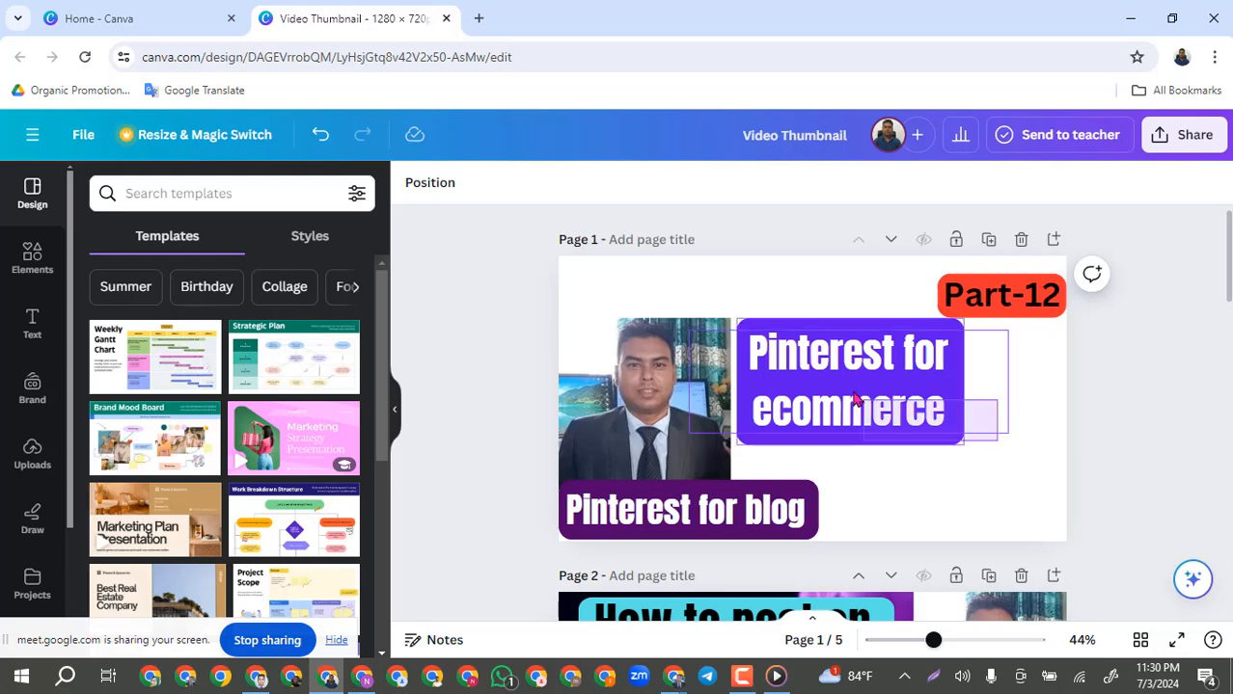
mouse_move(853, 401)
mouse_down()
mouse_move(902, 402)
mouse_move(855, 392)
mouse_up()
click(897, 530)
Move the "Pinterest for blog" caption to the thumbnail's lower right and the portrait photo into its bottom-left corner.
click(699, 514)
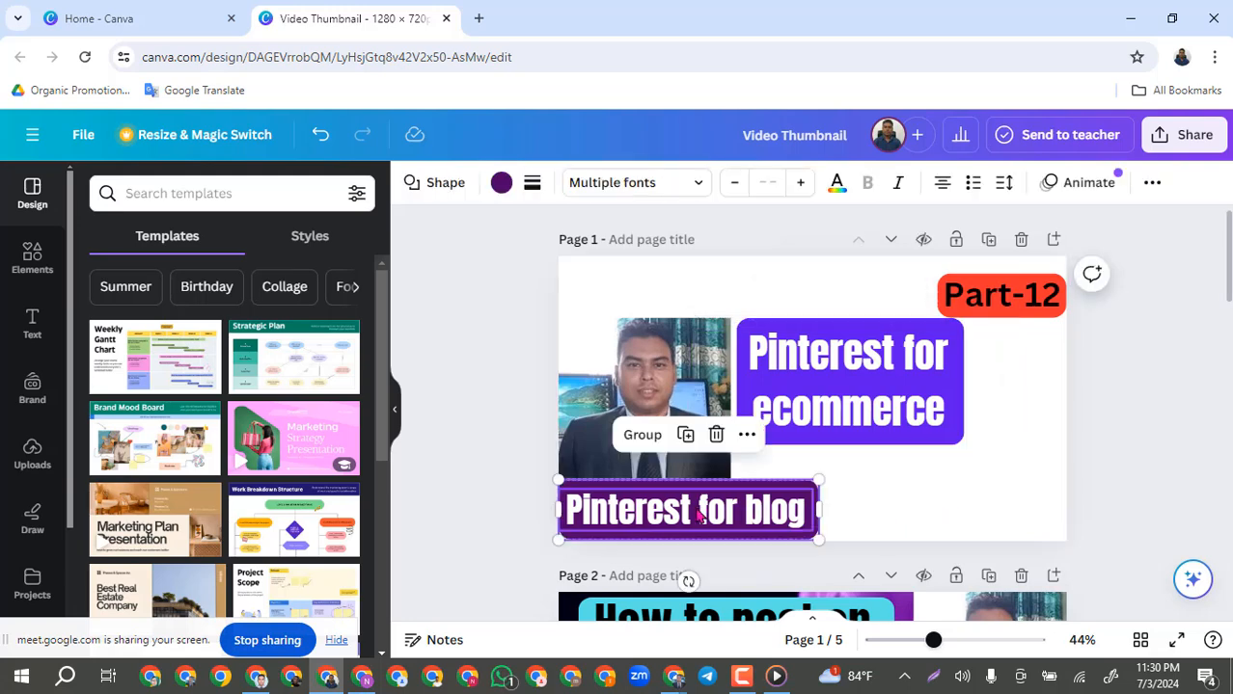
drag(699, 514, 946, 494)
click(660, 449)
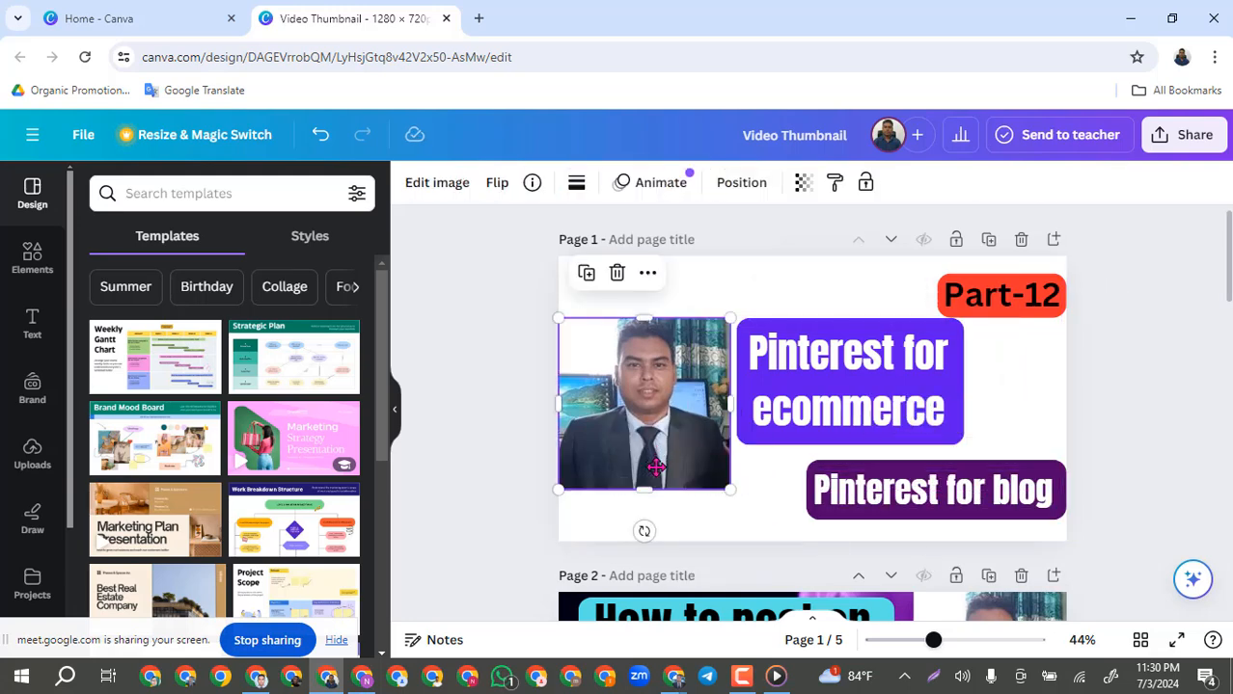
drag(655, 466, 655, 519)
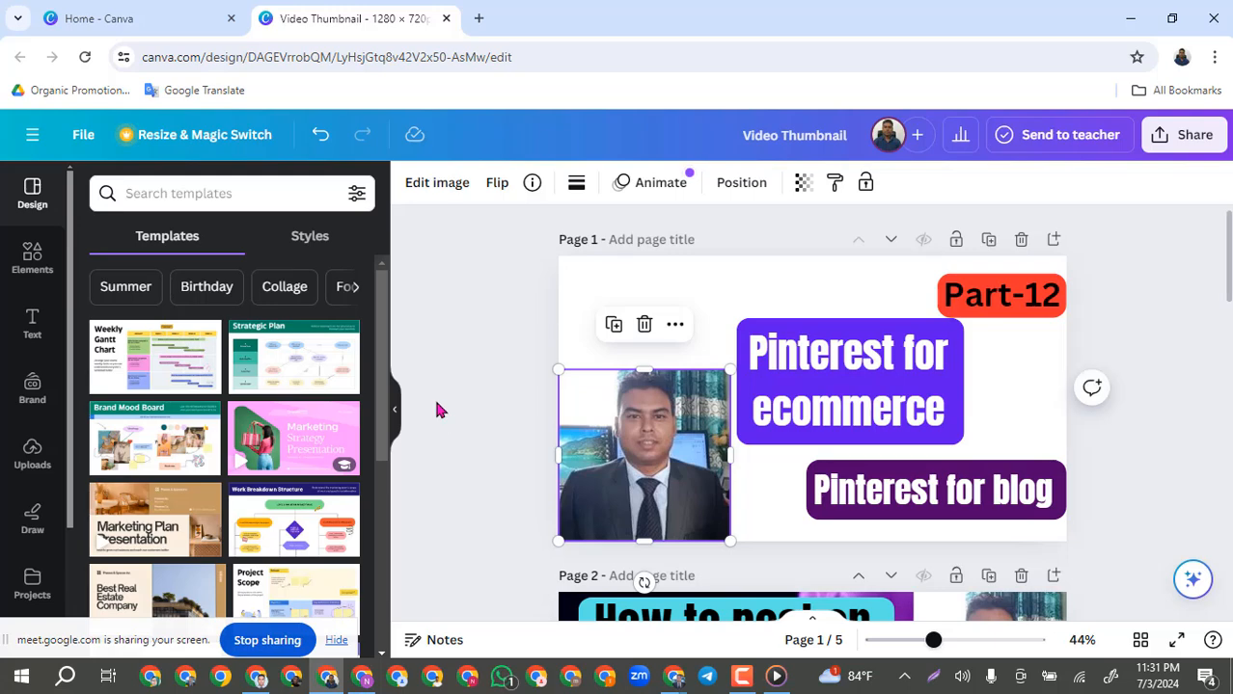
Move the "Pinterest for ecommerce" headline and bar down level with the portrait's top edge, and the blog caption beneath them.
click(858, 405)
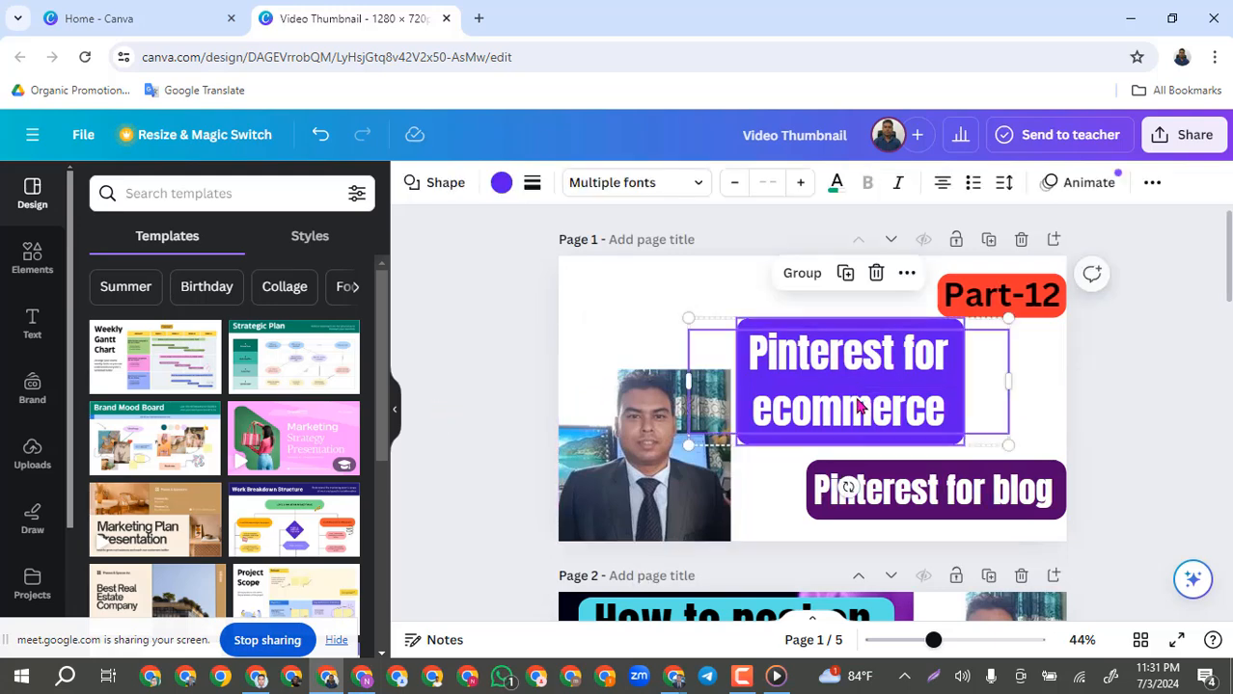
drag(858, 406, 860, 439)
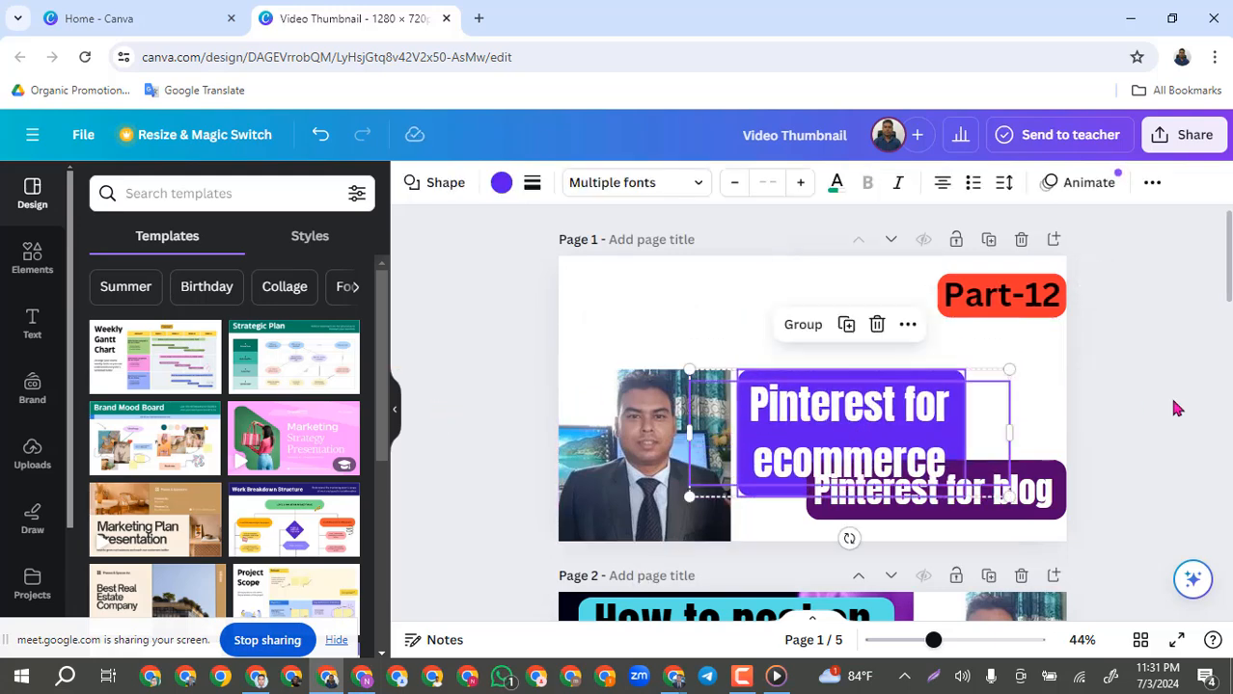
click(1121, 494)
drag(996, 508, 918, 529)
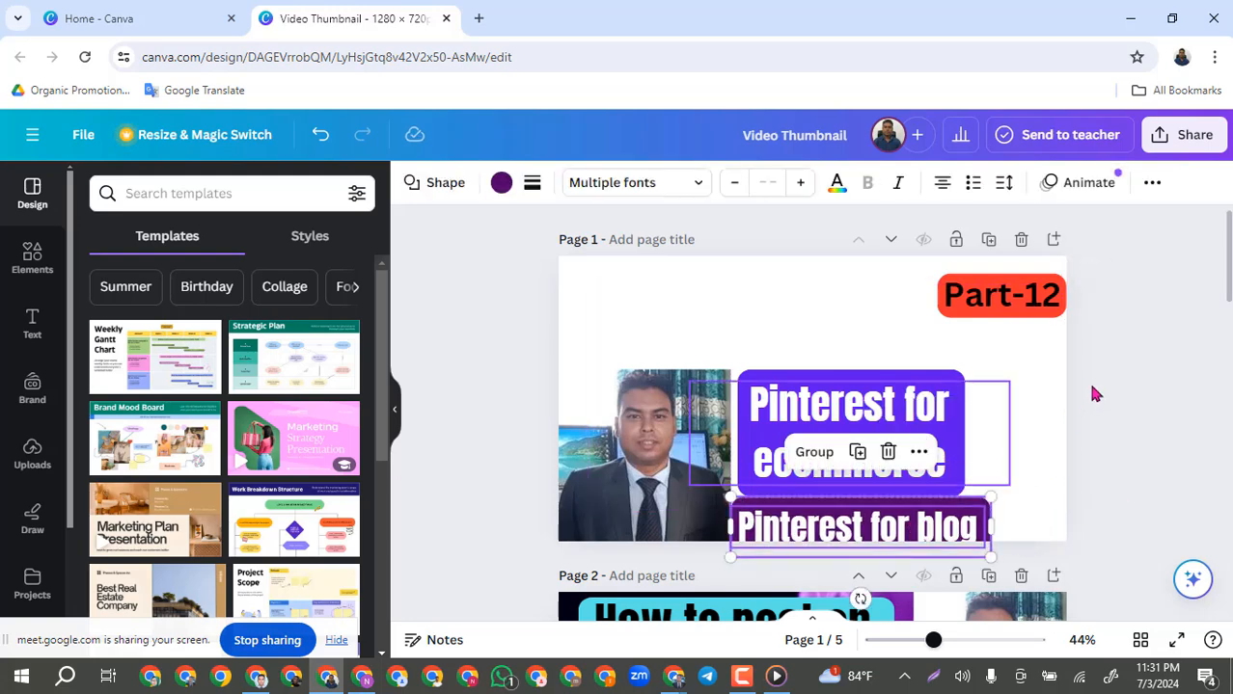
Scale the "Pinterest for ecommerce" headline and its bar down together, leaving a small gap beside the portrait.
click(1016, 409)
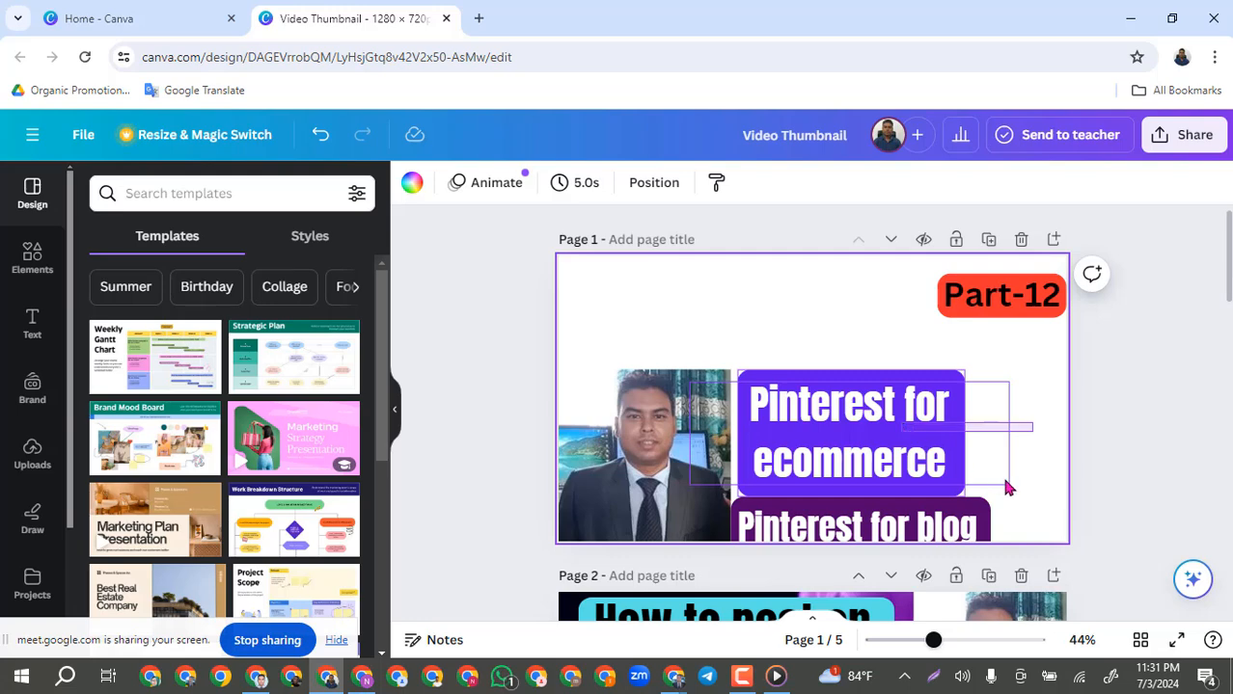
drag(1007, 485, 958, 474)
click(1148, 403)
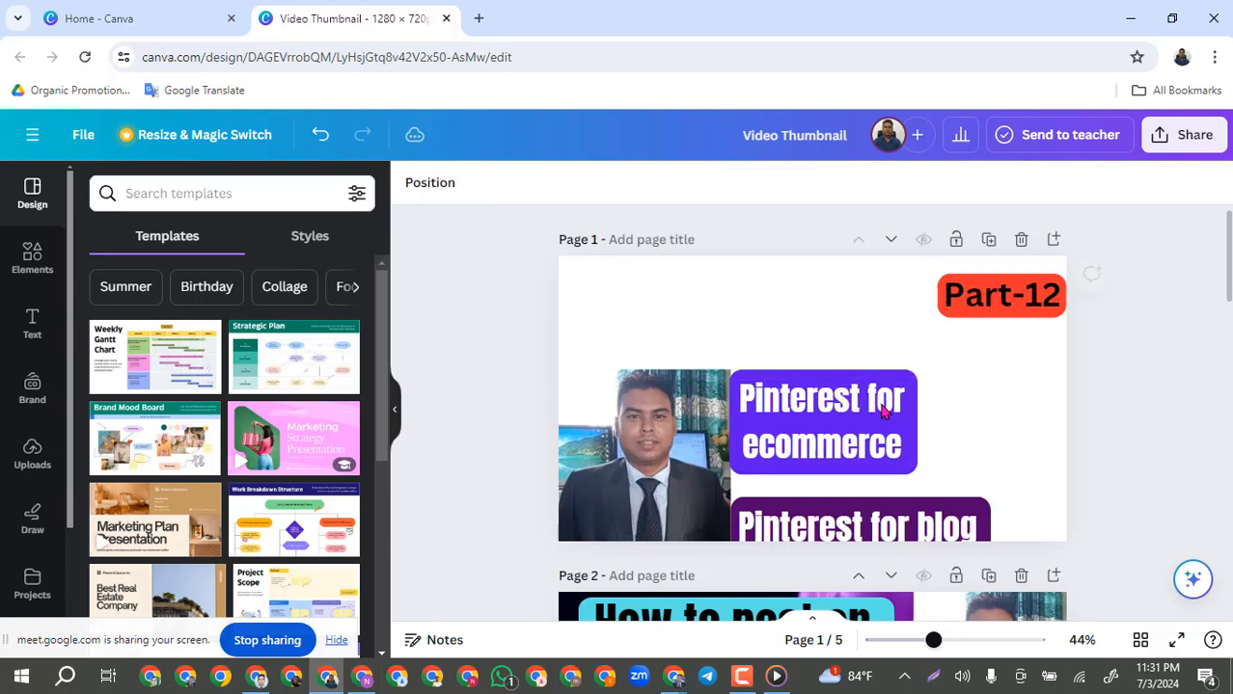
click(860, 433)
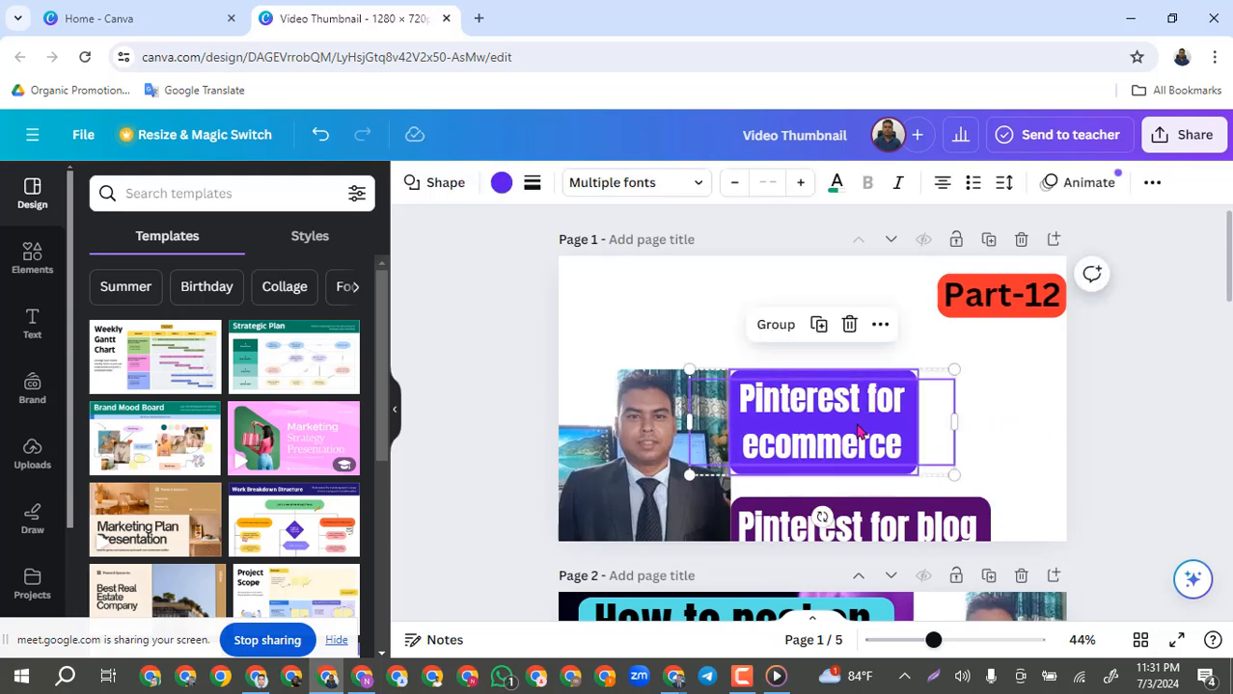
drag(859, 433, 867, 434)
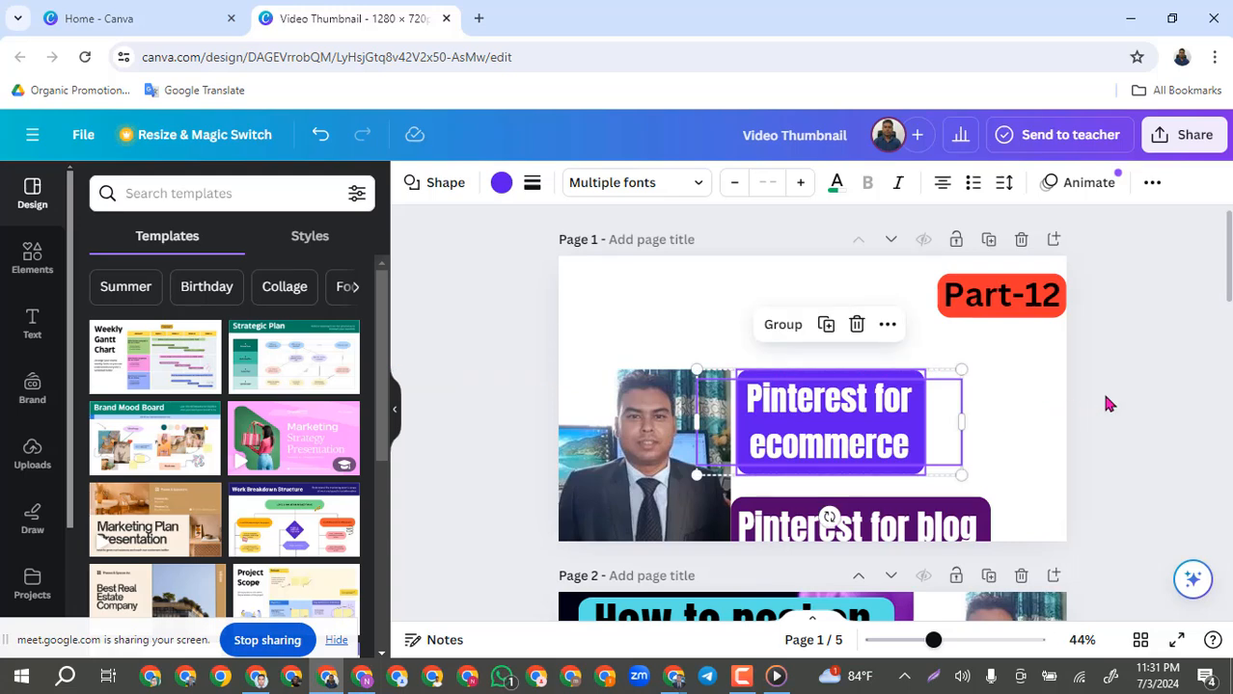
click(1105, 399)
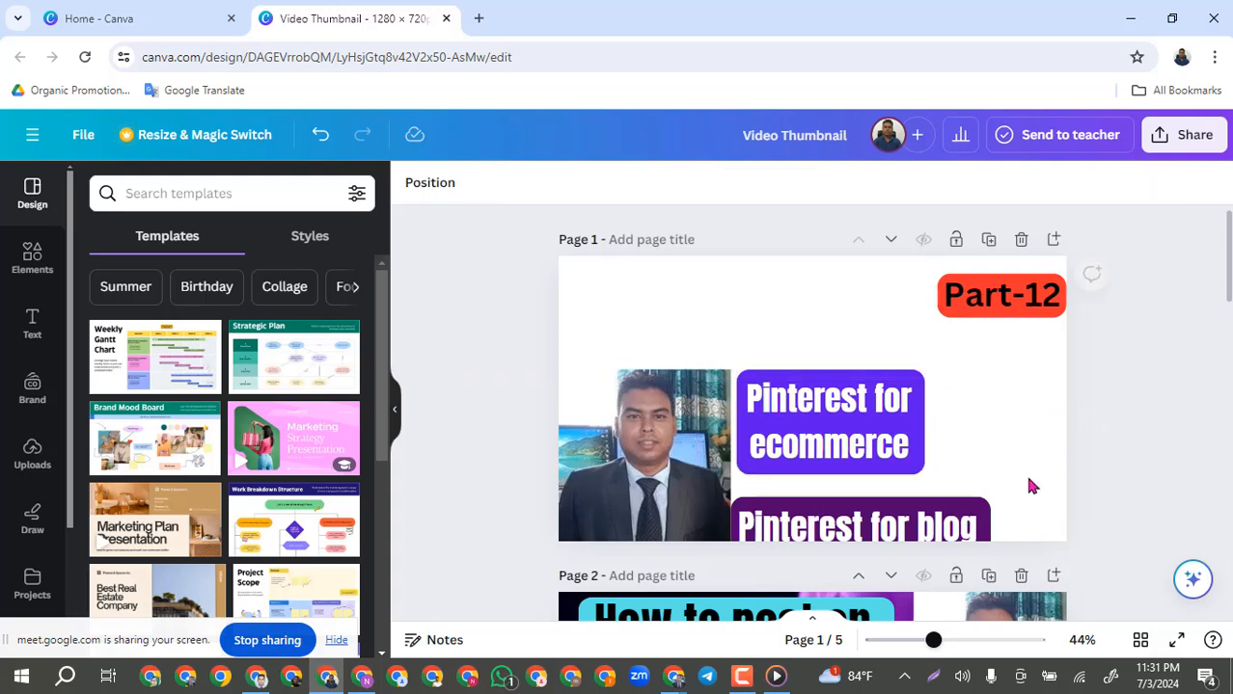
Move the "Pinterest for blog" caption up directly under the headline bar, aligning their left edges.
click(906, 541)
drag(900, 531, 911, 512)
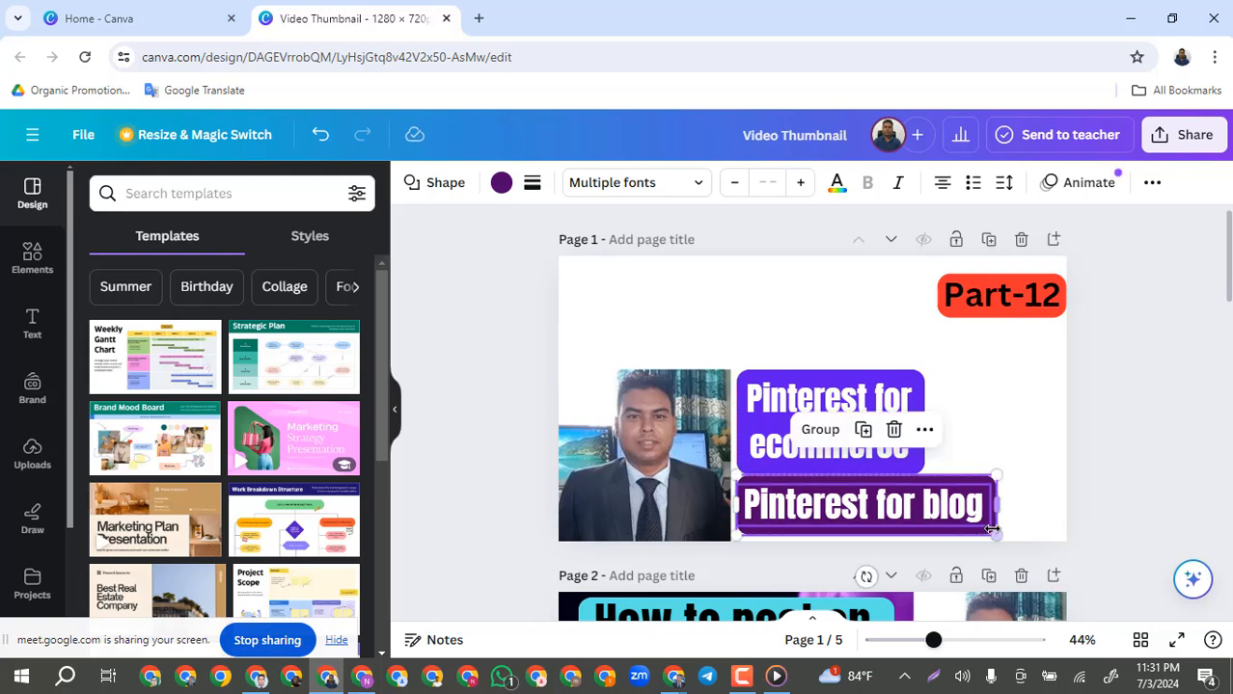
click(991, 403)
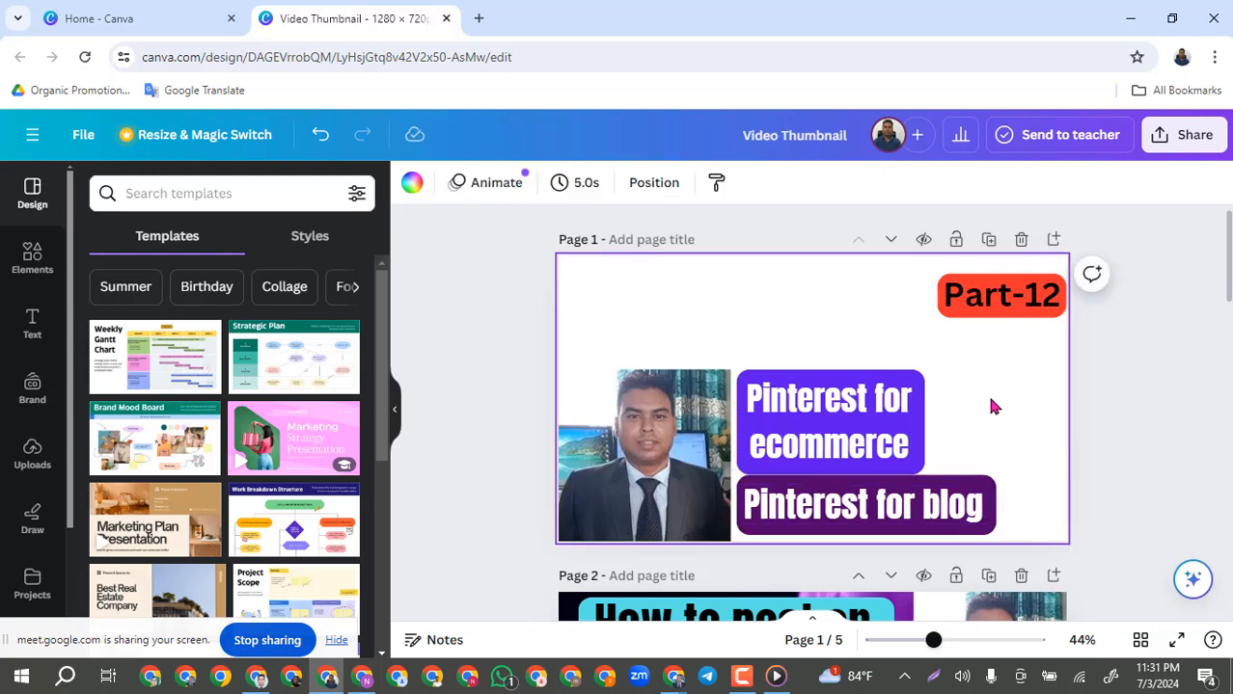
Nudge the "Pinterest for ecommerce" headline and its bar up slightly to leave a narrow gap above the blog caption.
click(850, 422)
key(Up)
key(Up)
key(Up)
key(Up)
key(Up)
key(Up)
key(Up)
key(Up)
key(Up)
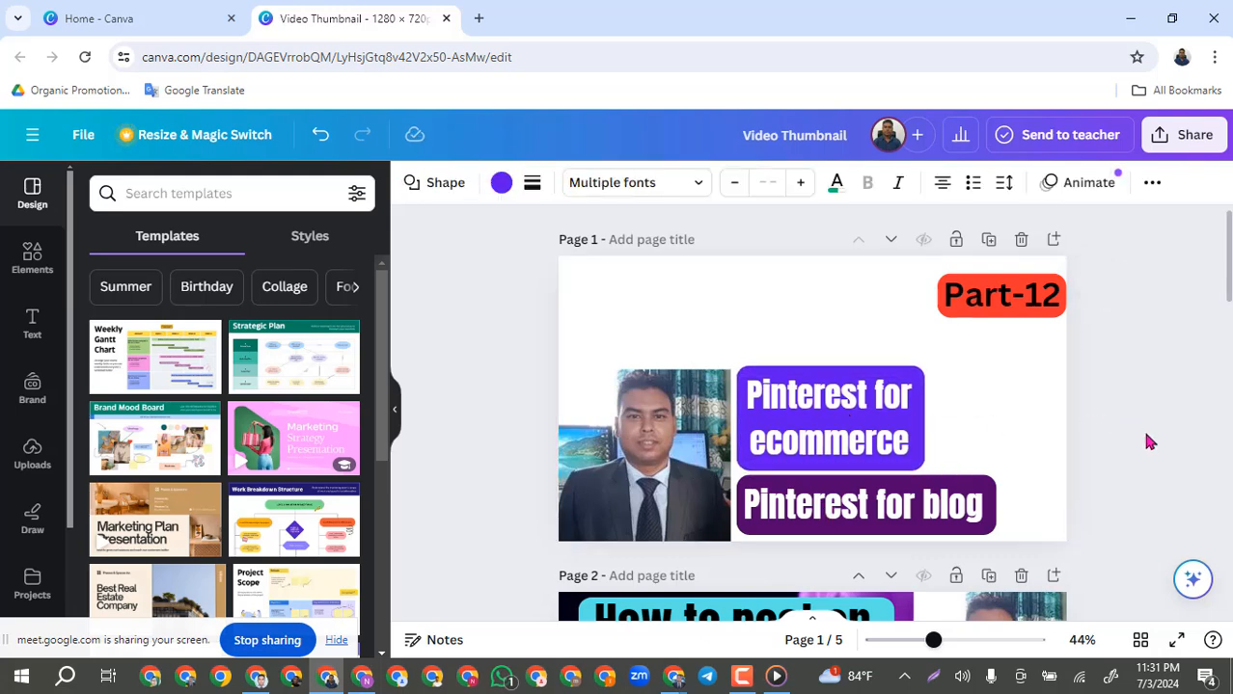
key(Escape)
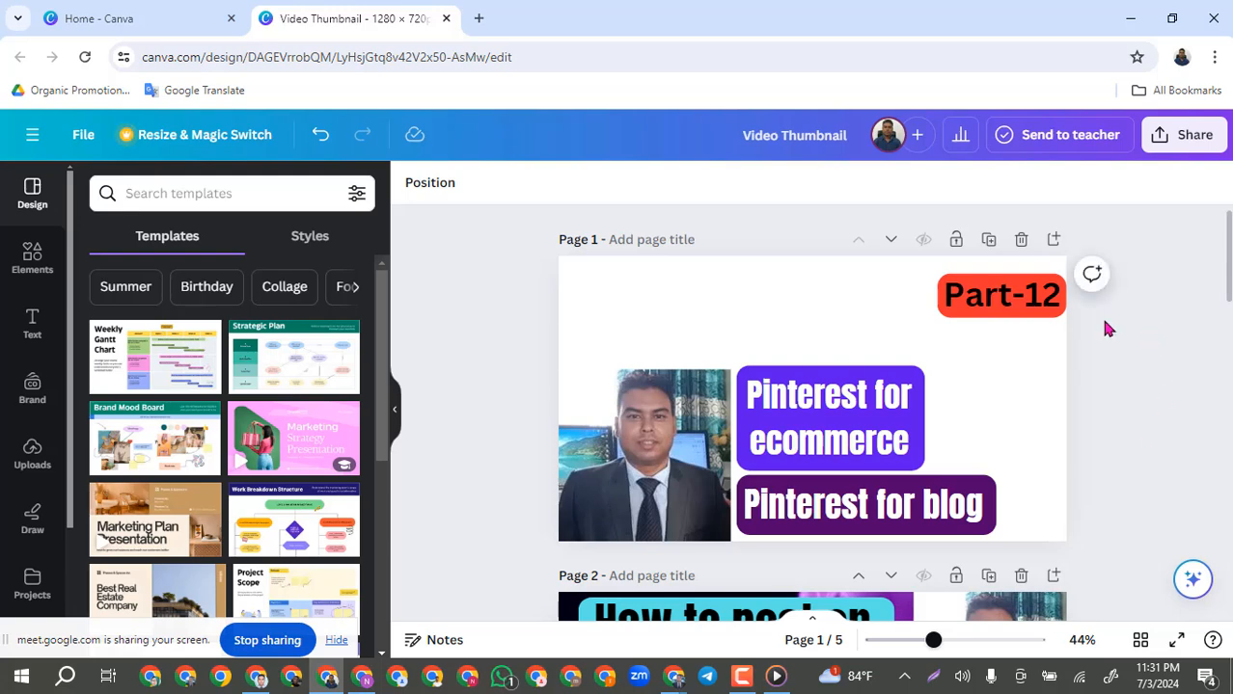
Move the "Part-12" badge down beside the ecommerce headline's lower line and shift the "Pinterest for blog" caption slightly right.
drag(980, 307, 971, 443)
click(1154, 408)
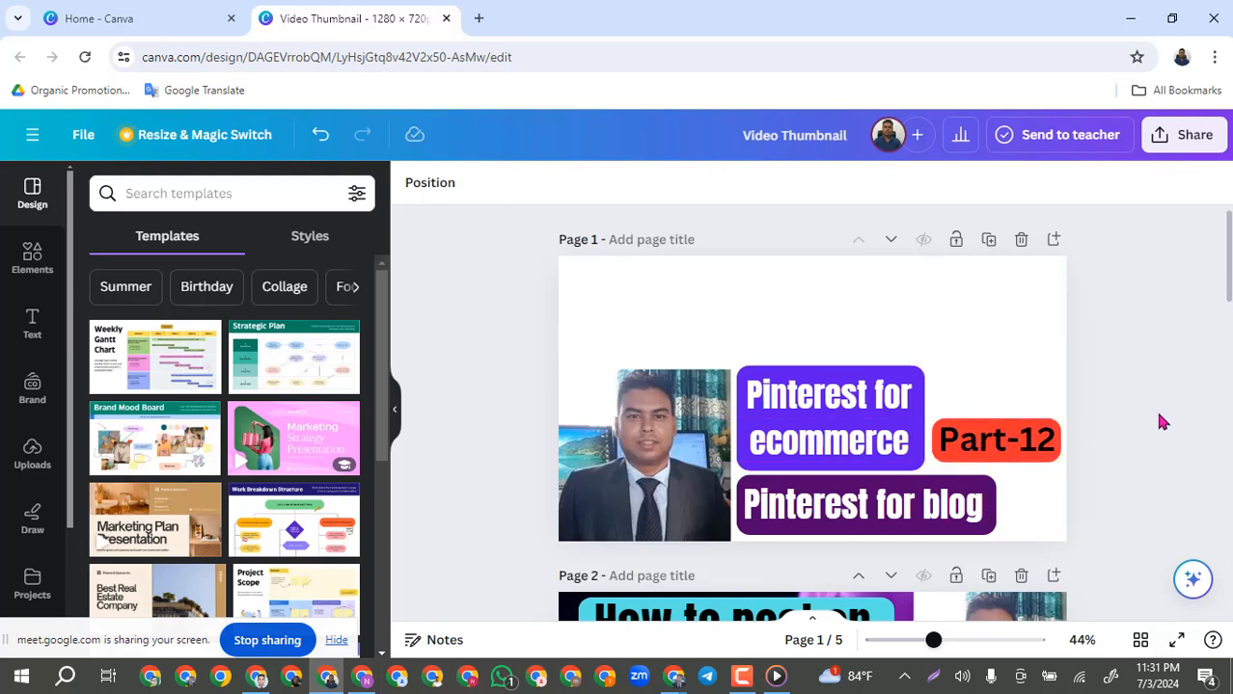
click(856, 505)
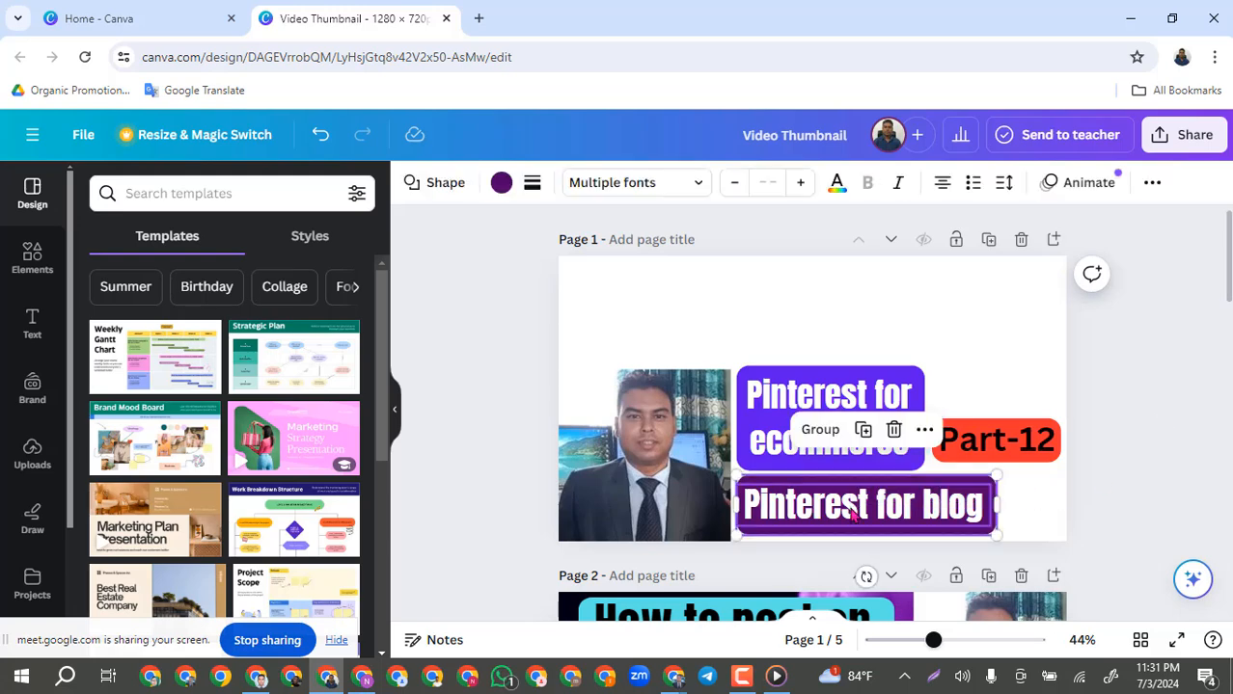
drag(853, 510, 871, 510)
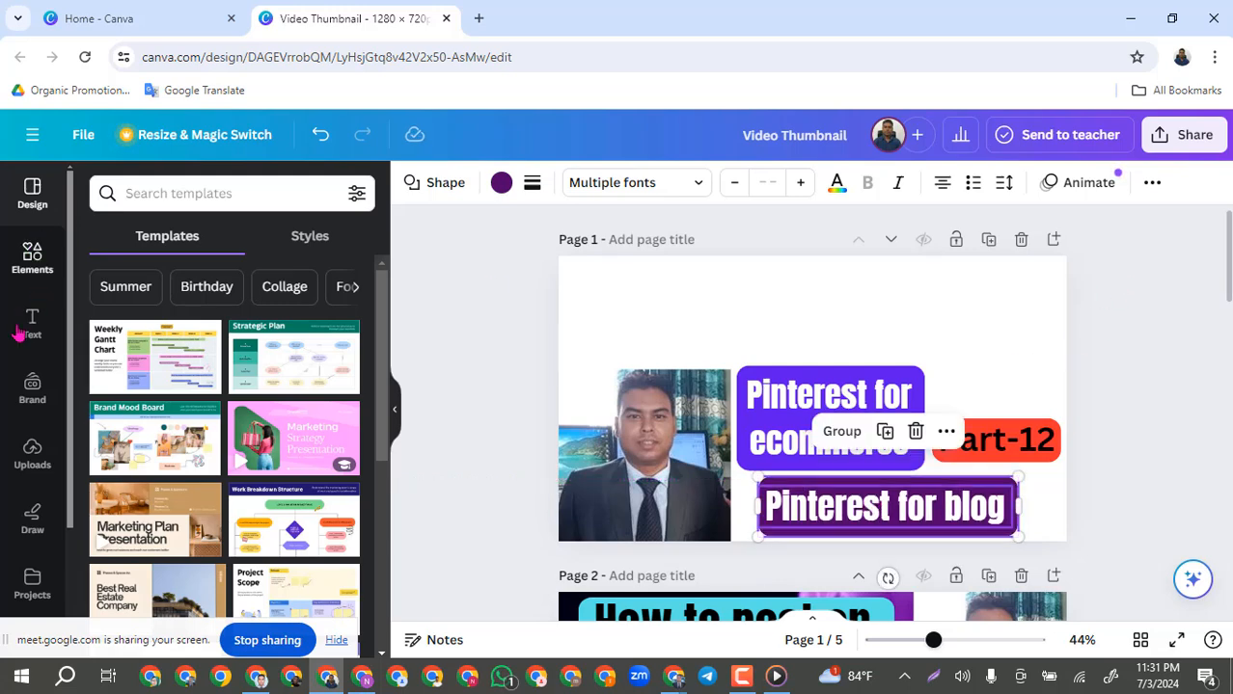
Fill the page 1 background with the preset black-to-blue gradient.
click(687, 294)
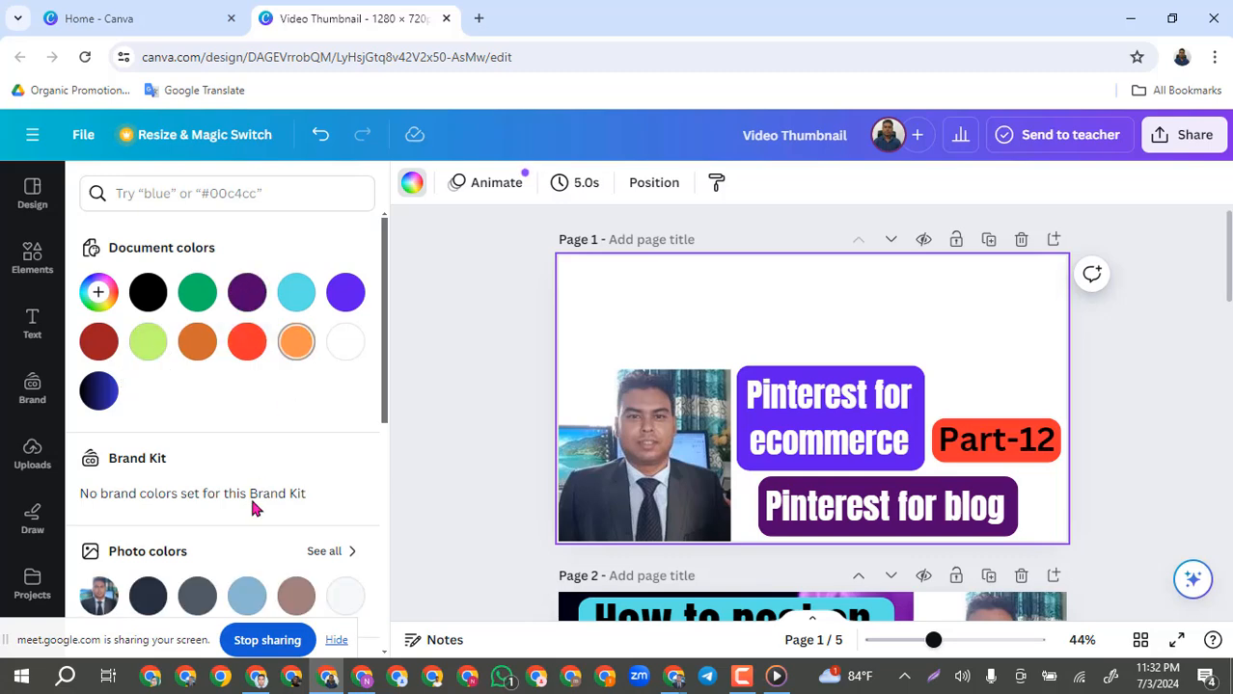
scroll(253, 501, down, 6)
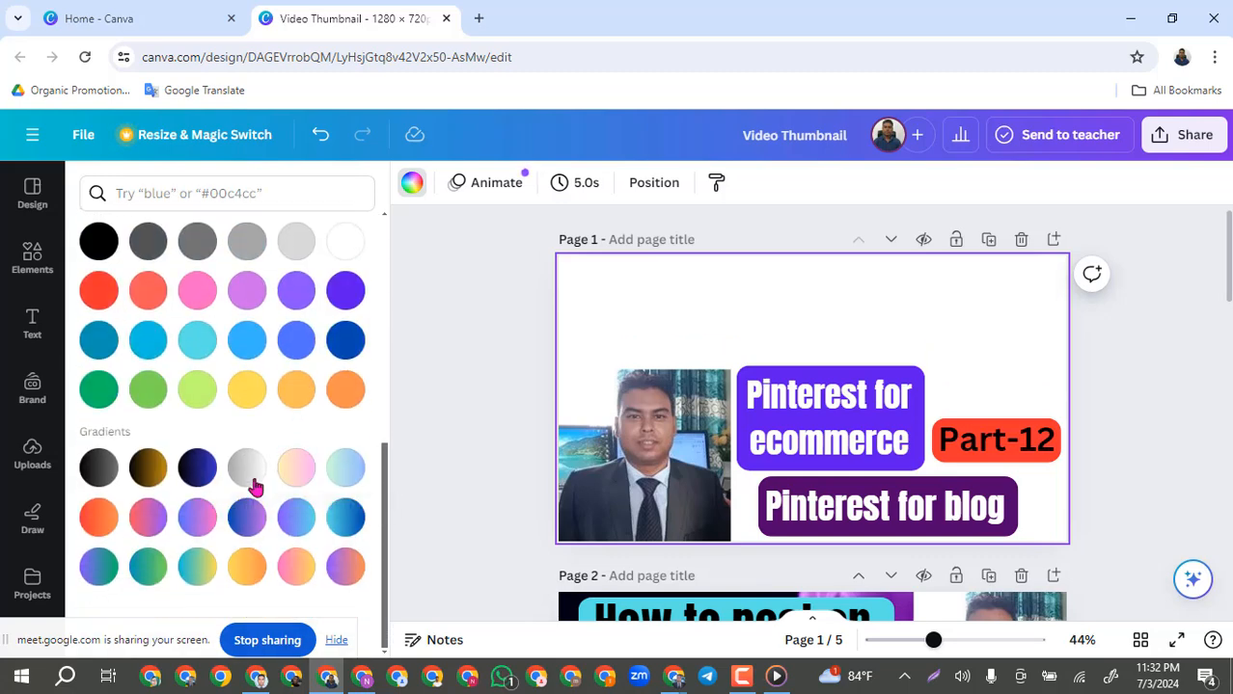
click(198, 475)
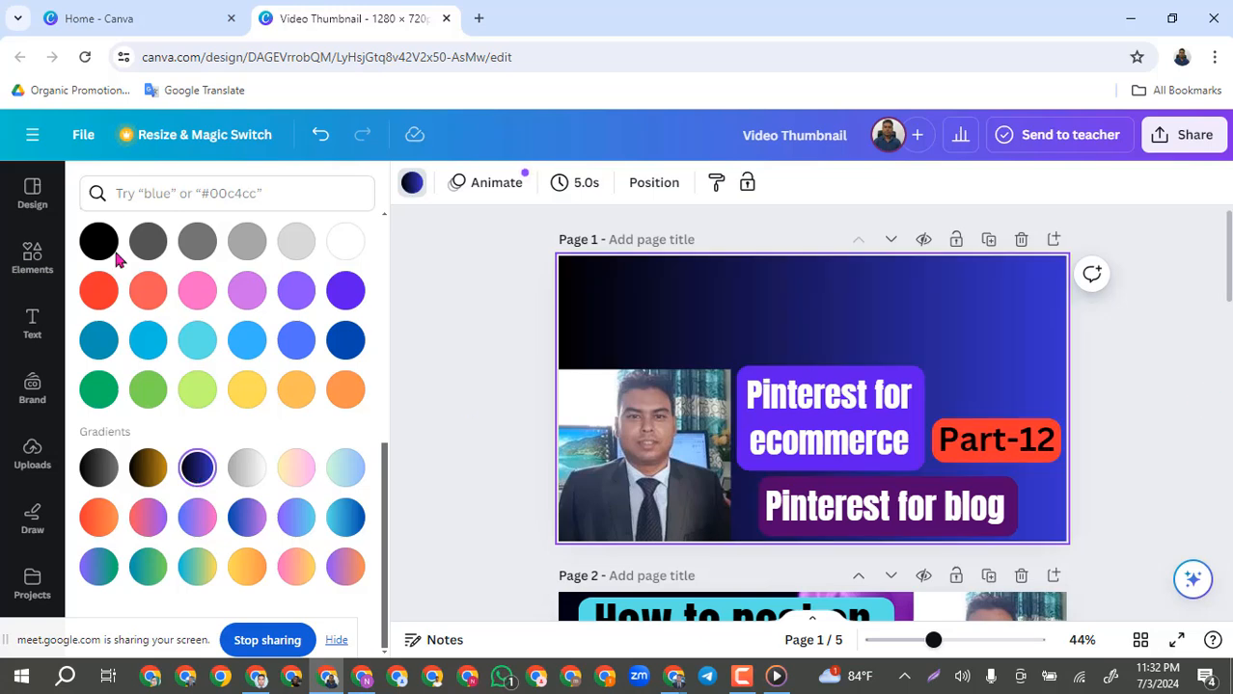
Add a heading reading "2024" in the upper right area of the thumbnail.
click(32, 191)
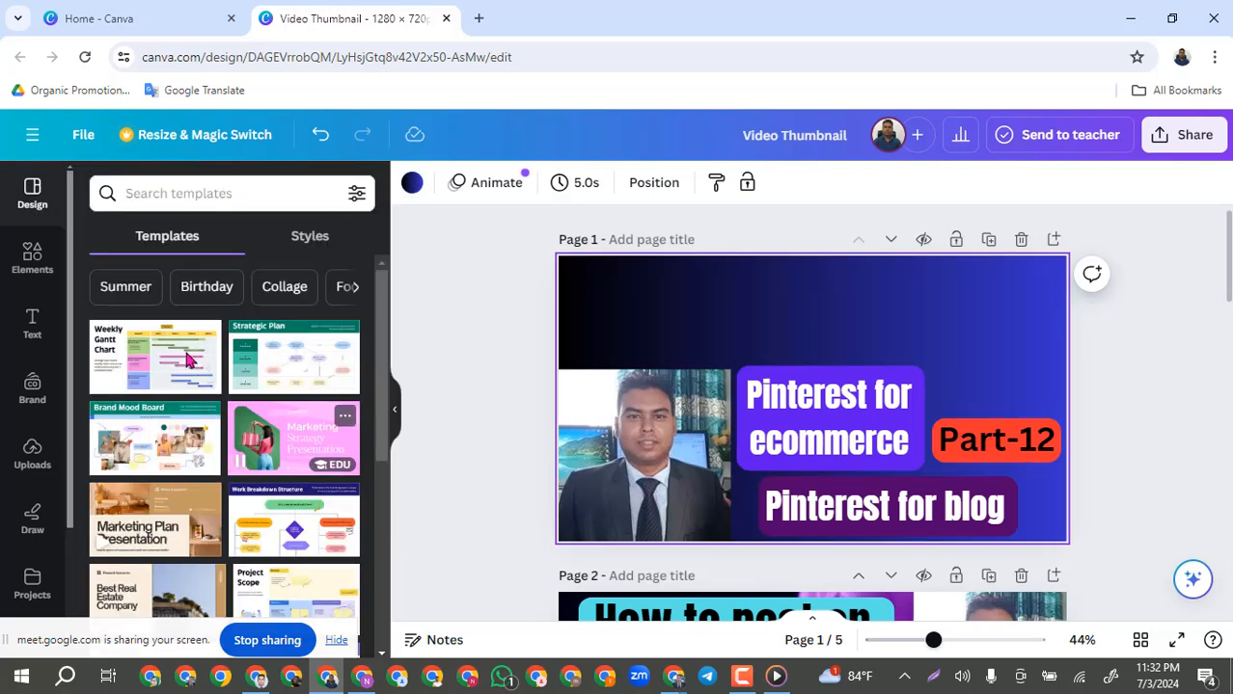
click(27, 339)
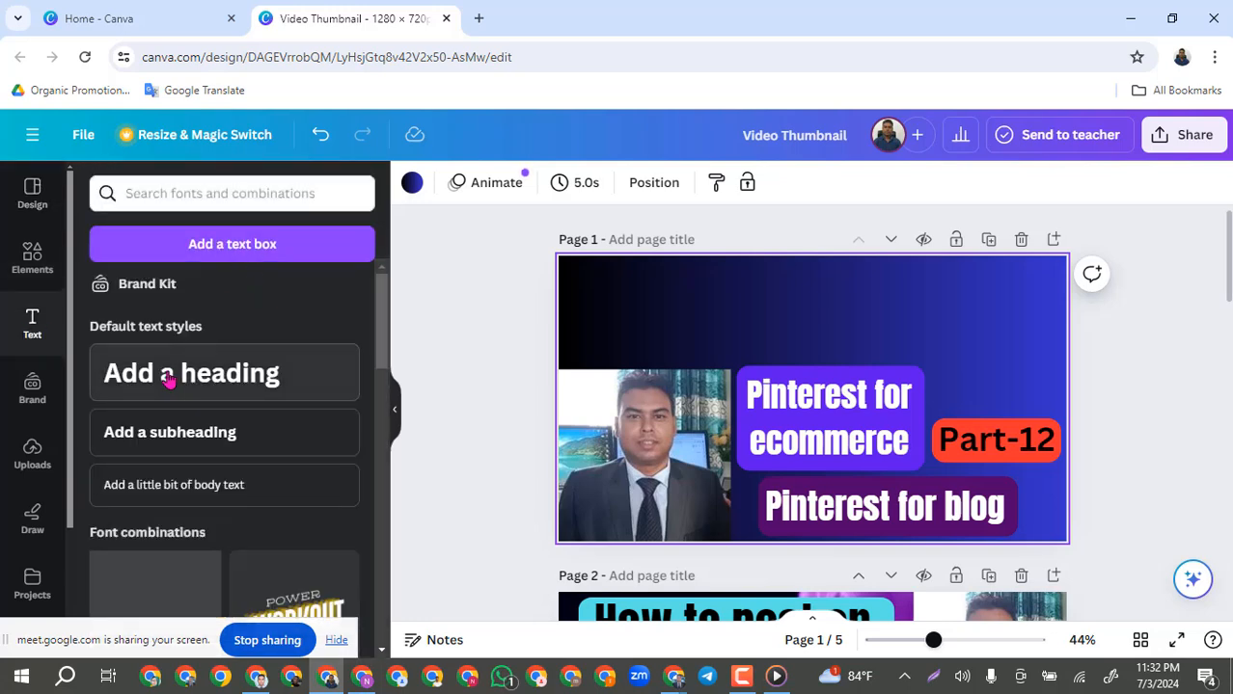
click(168, 381)
drag(812, 387, 966, 321)
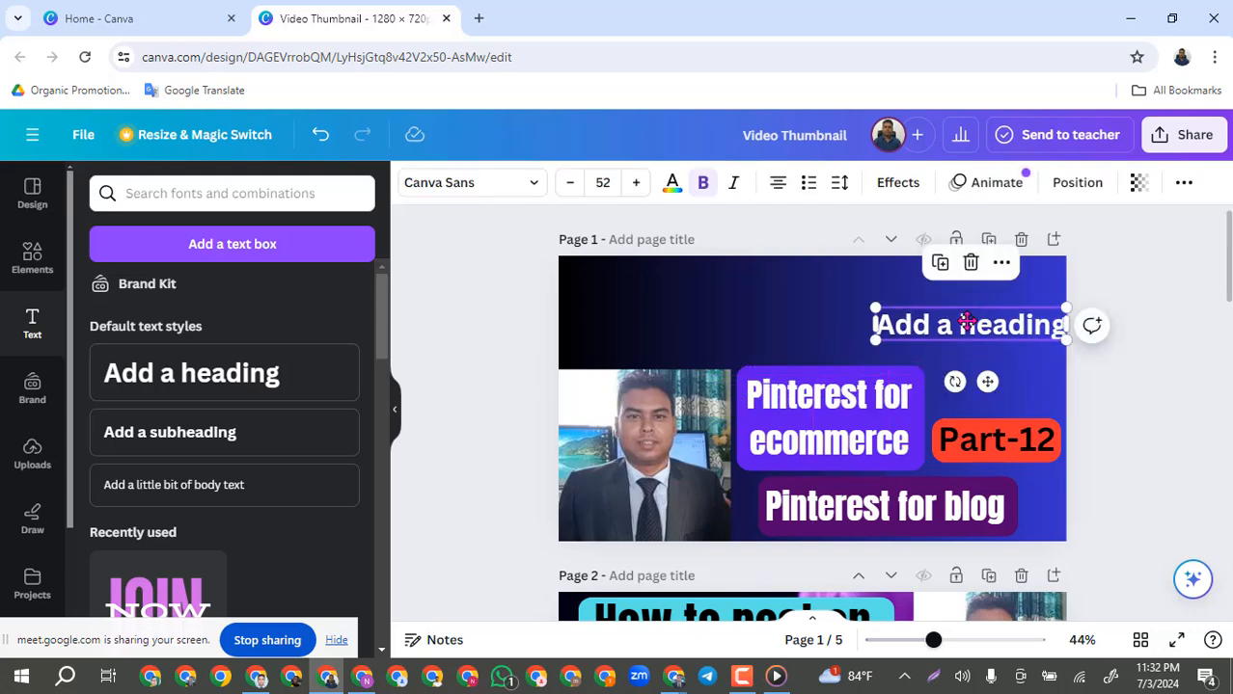
double_click(965, 322)
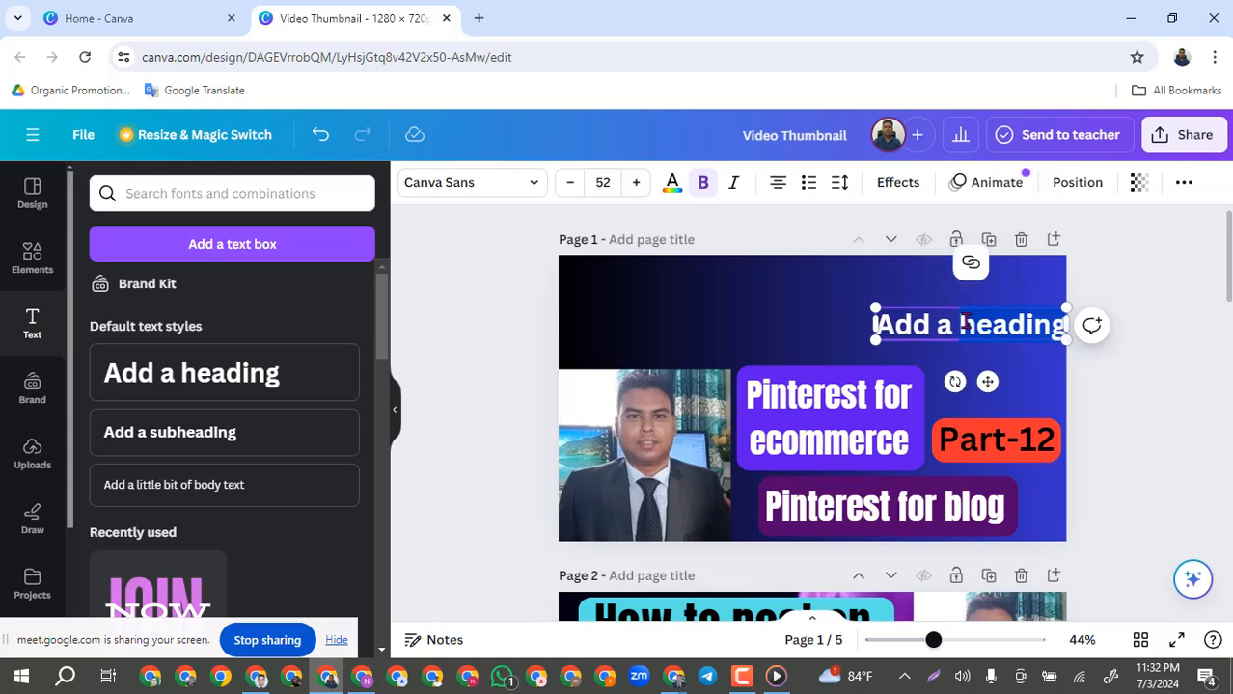
click(964, 324)
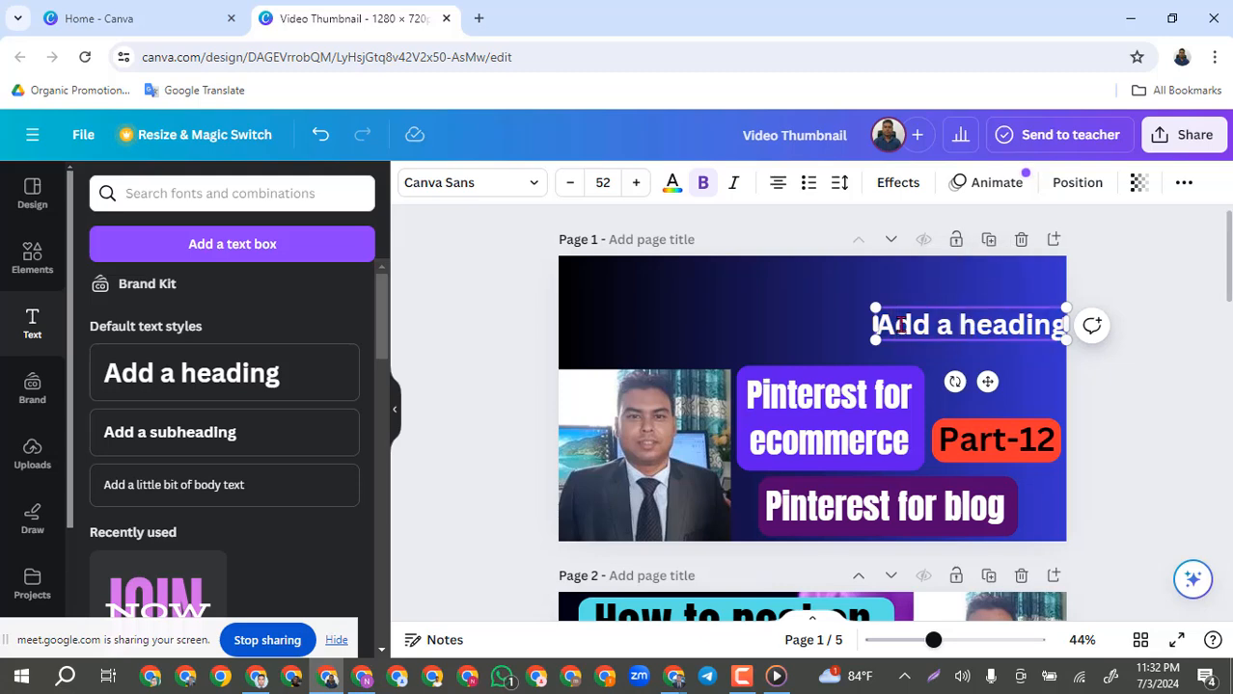
drag(877, 325, 1102, 328)
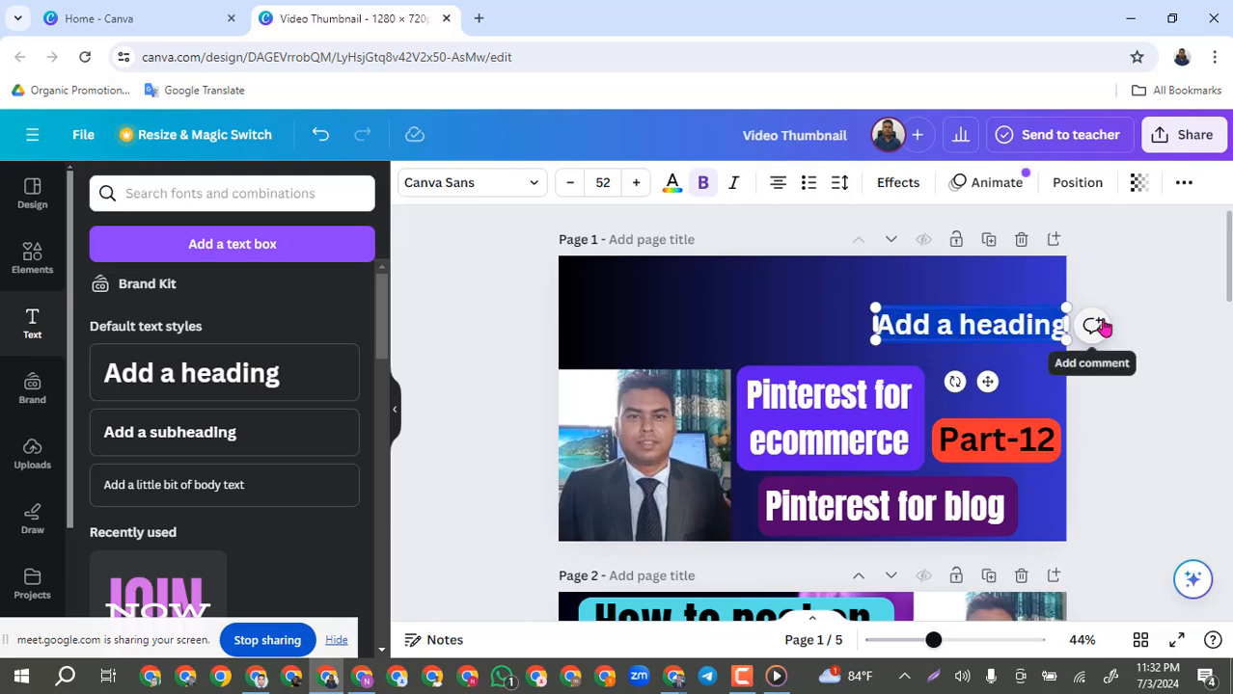
text(2024)
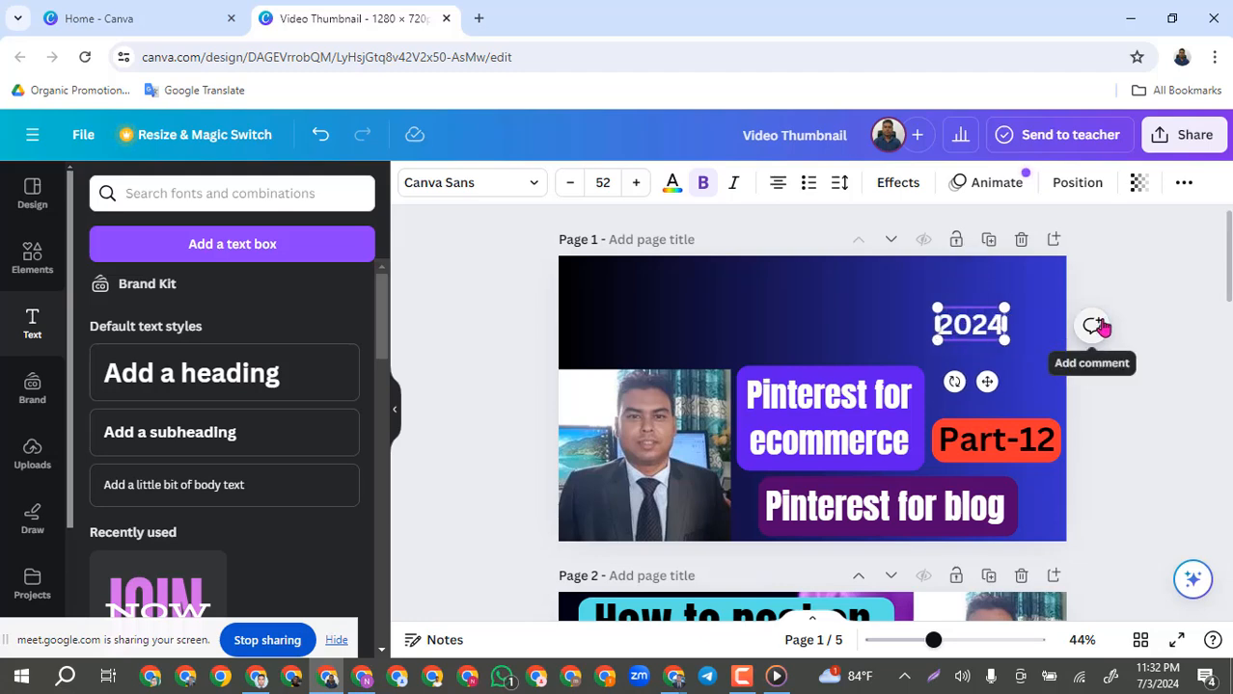
click(1158, 426)
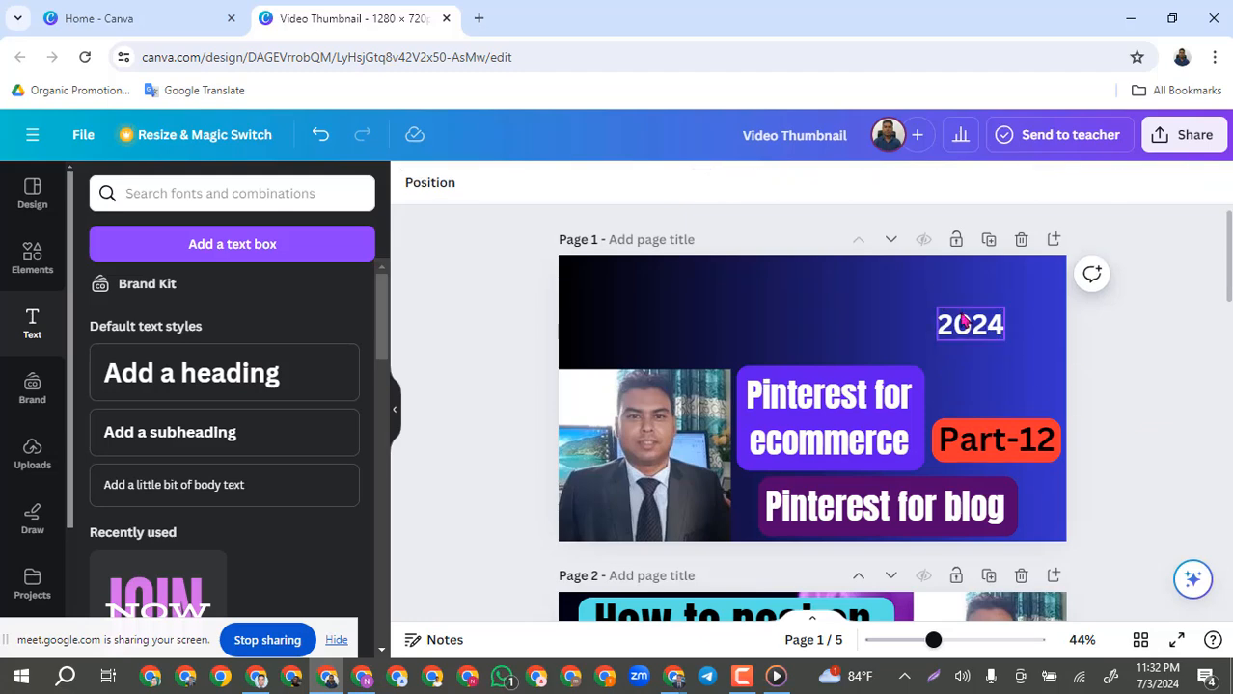
Move the "2024" heading directly above the "Part-12" badge and enlarge it to nearly the badge's width.
drag(965, 321, 994, 381)
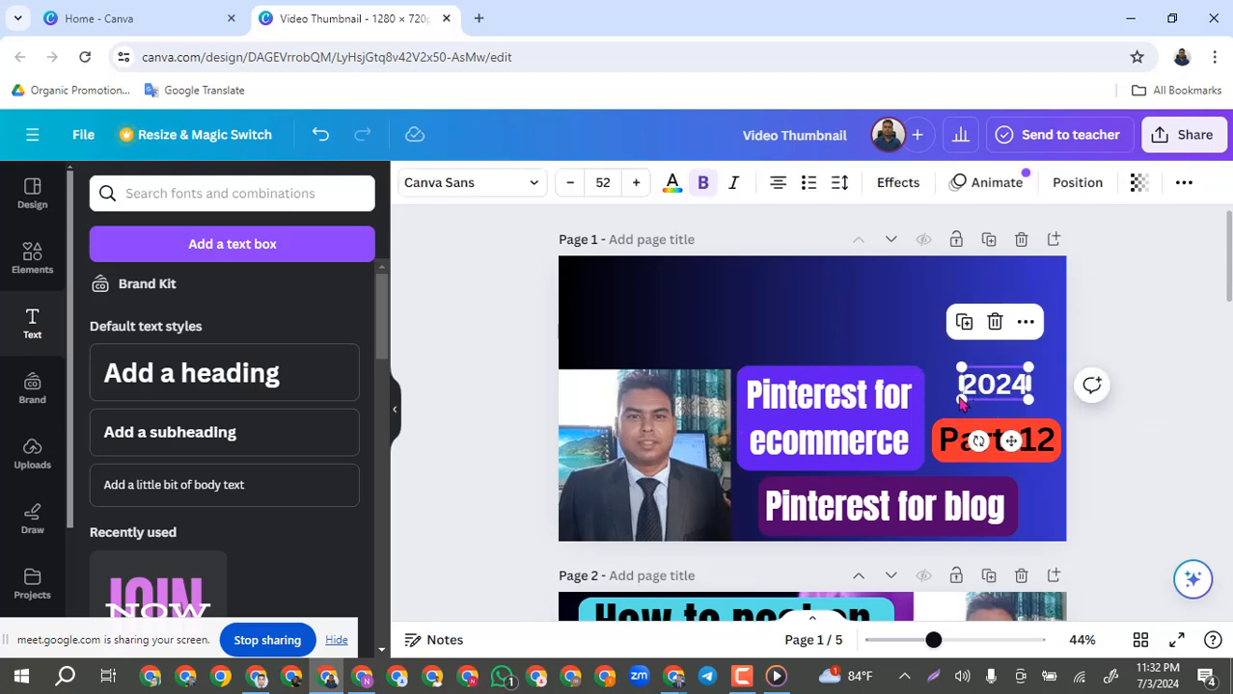
drag(961, 401, 931, 407)
click(1164, 359)
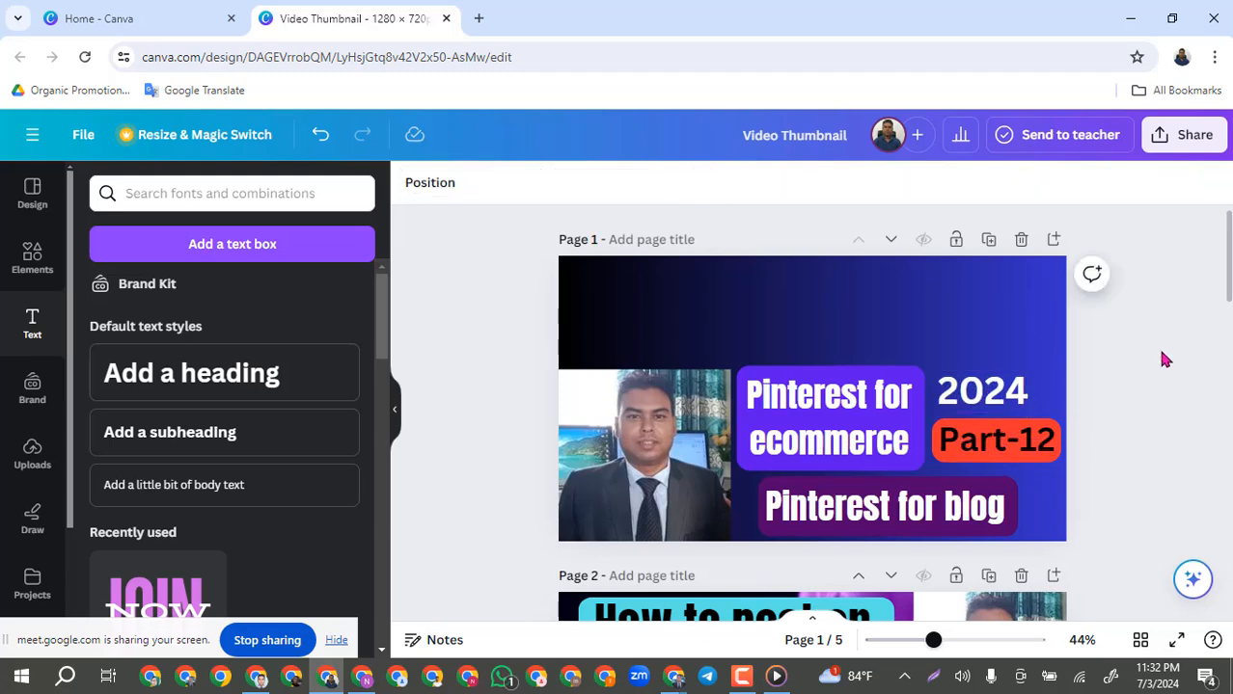
drag(991, 394, 1003, 384)
click(1164, 355)
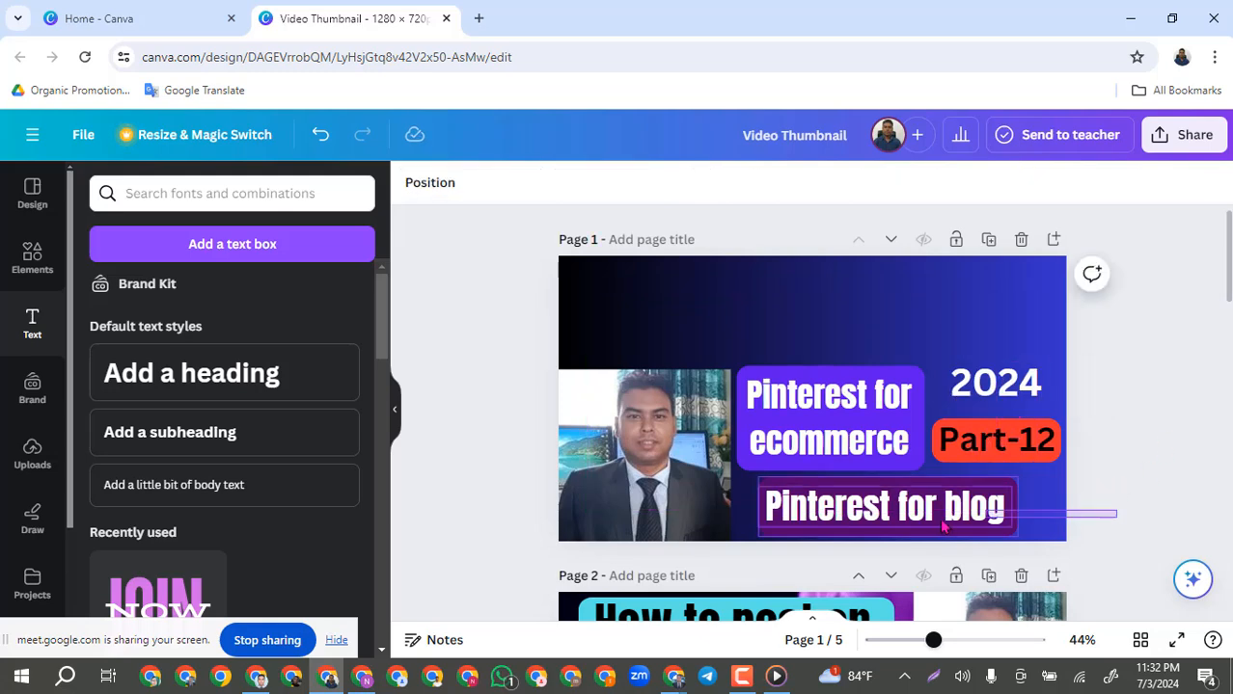
Shift the "Pinterest for blog" caption and its bar slightly further right beneath the headline and badge.
drag(941, 526, 955, 525)
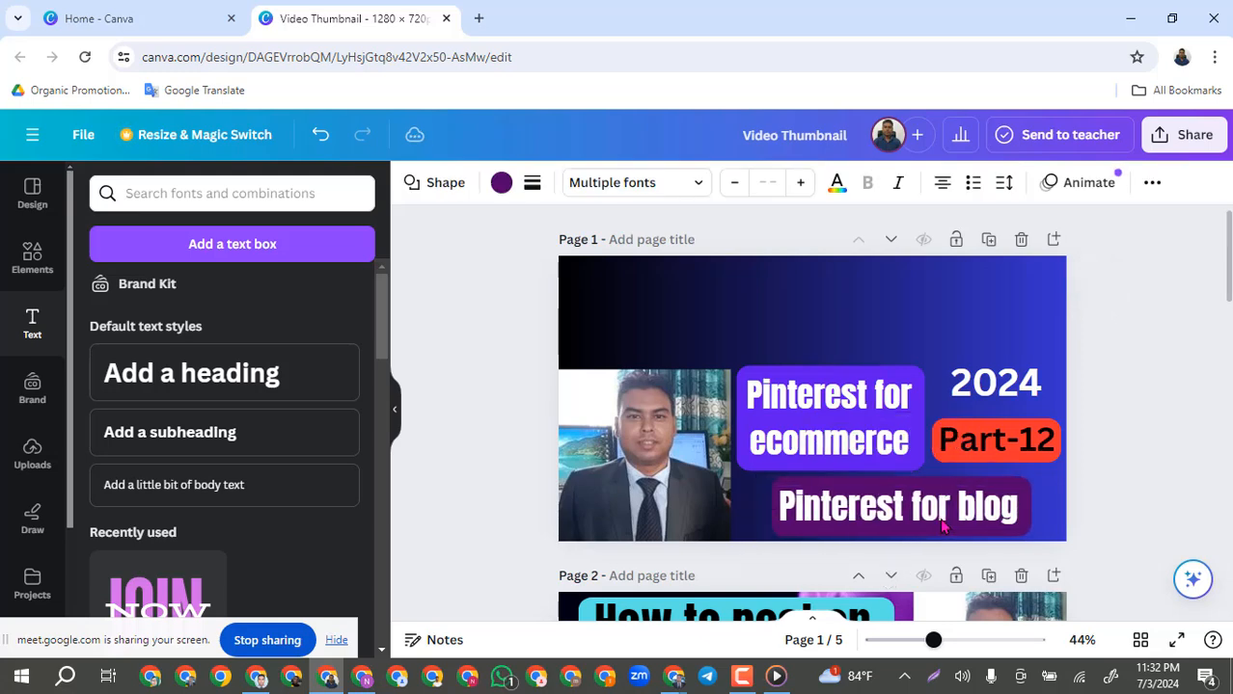
click(1185, 294)
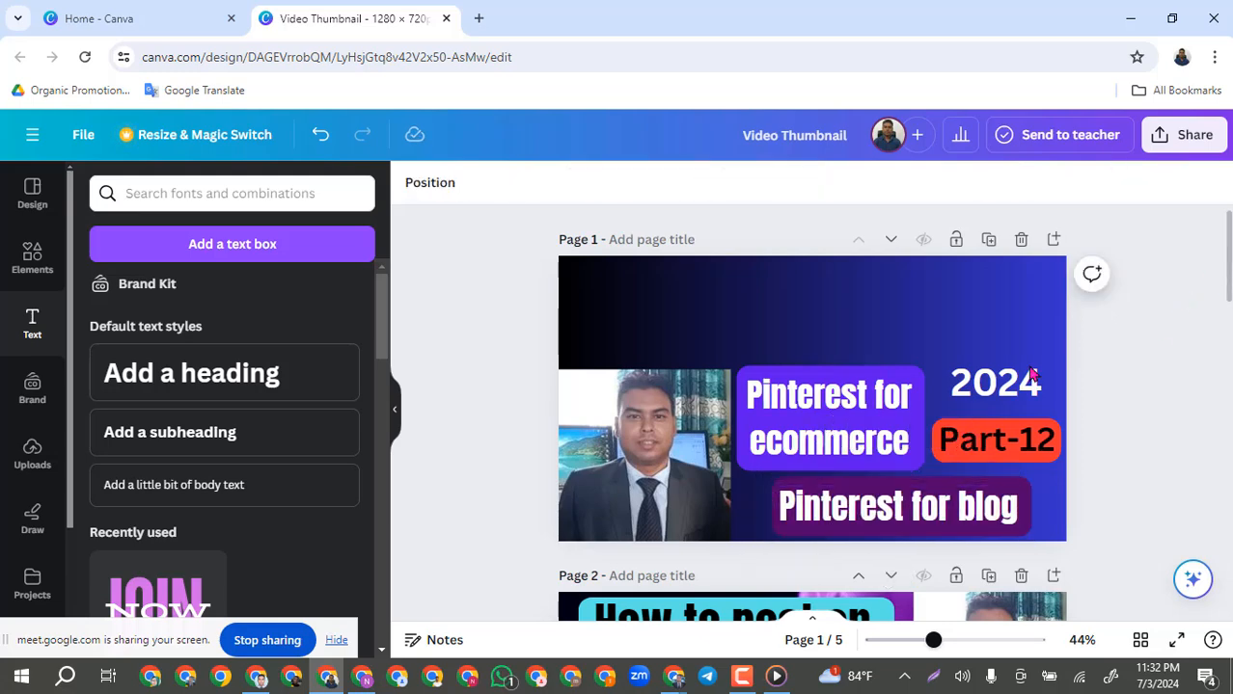
click(709, 300)
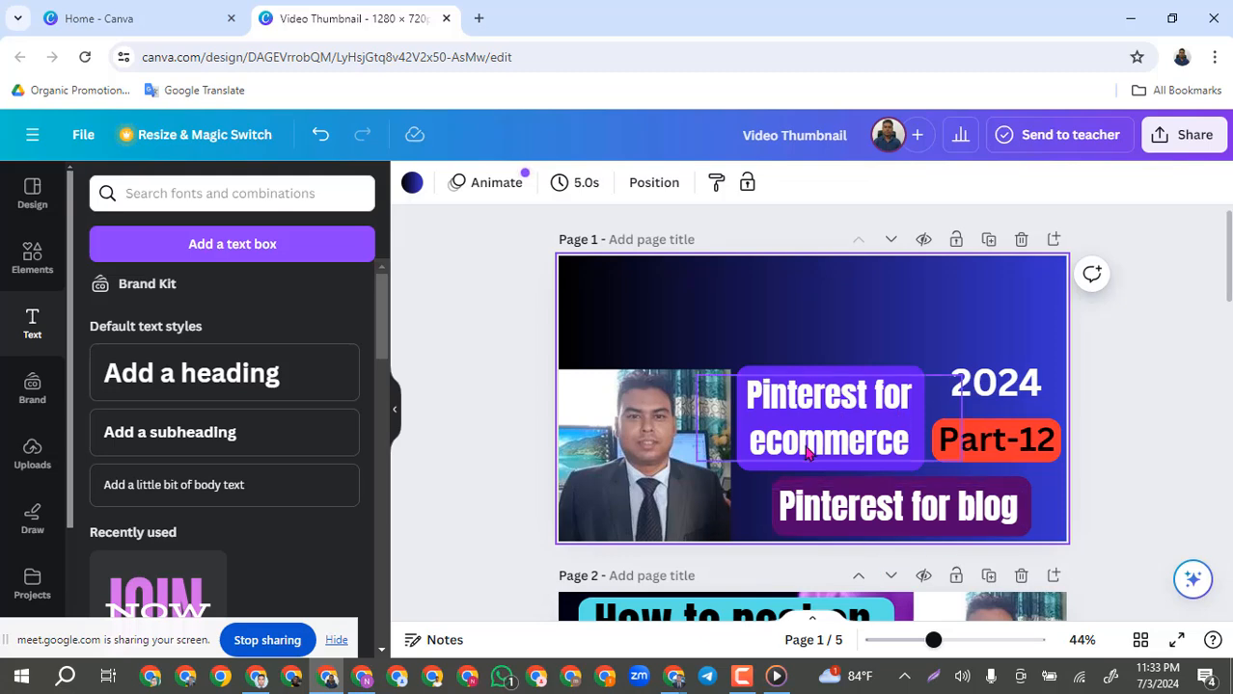
click(1169, 398)
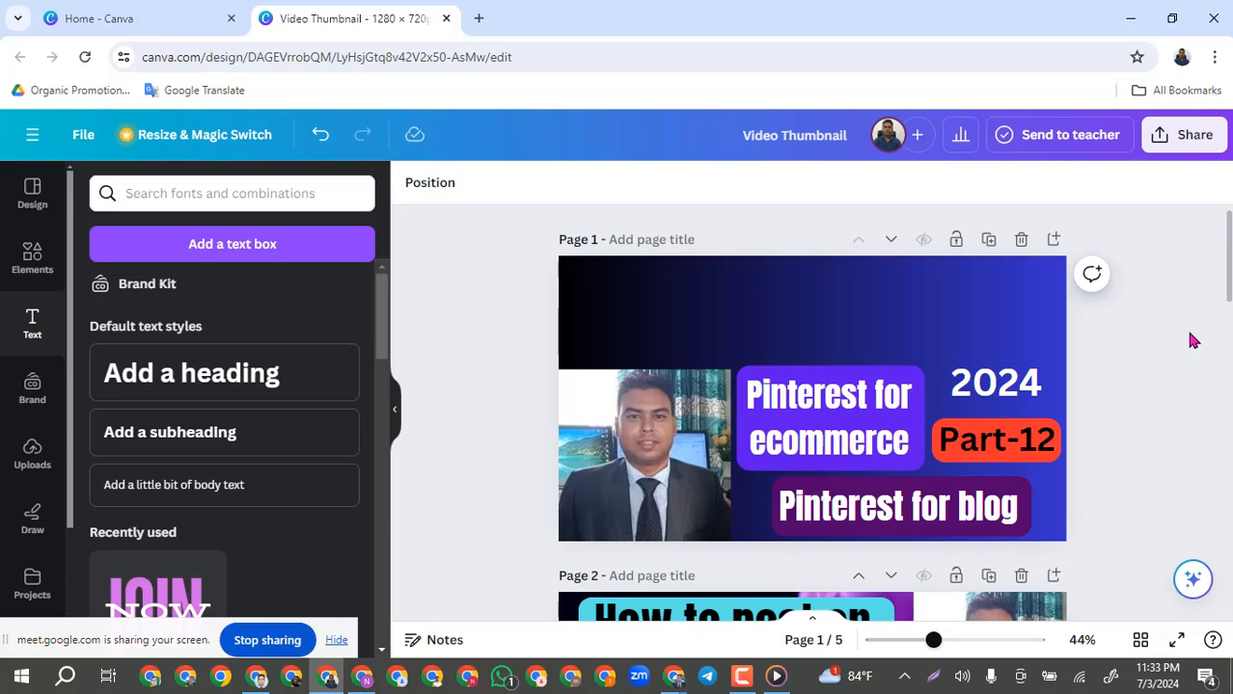
Open Google Translate in a new tab and dictate the Bengali phrase "ইন্টারেস্টে কি কাজের জন্য পায়র আসে বায়ার আসে".
click(477, 19)
click(189, 92)
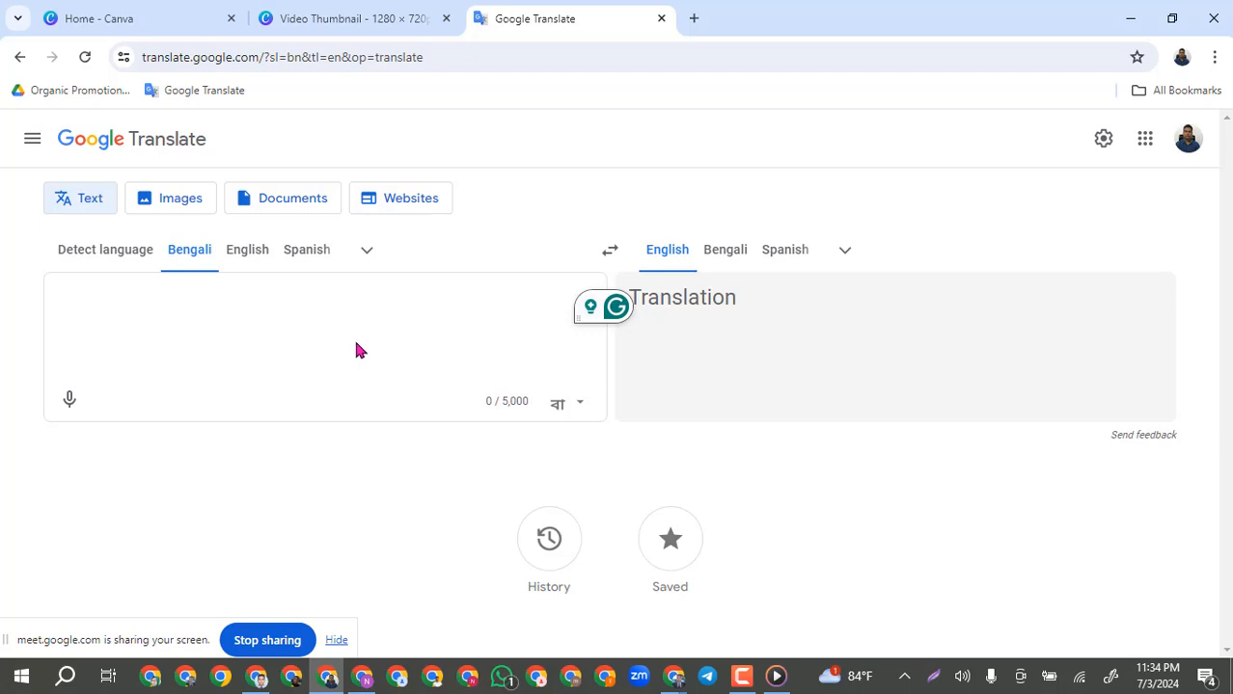
click(380, 371)
click(70, 398)
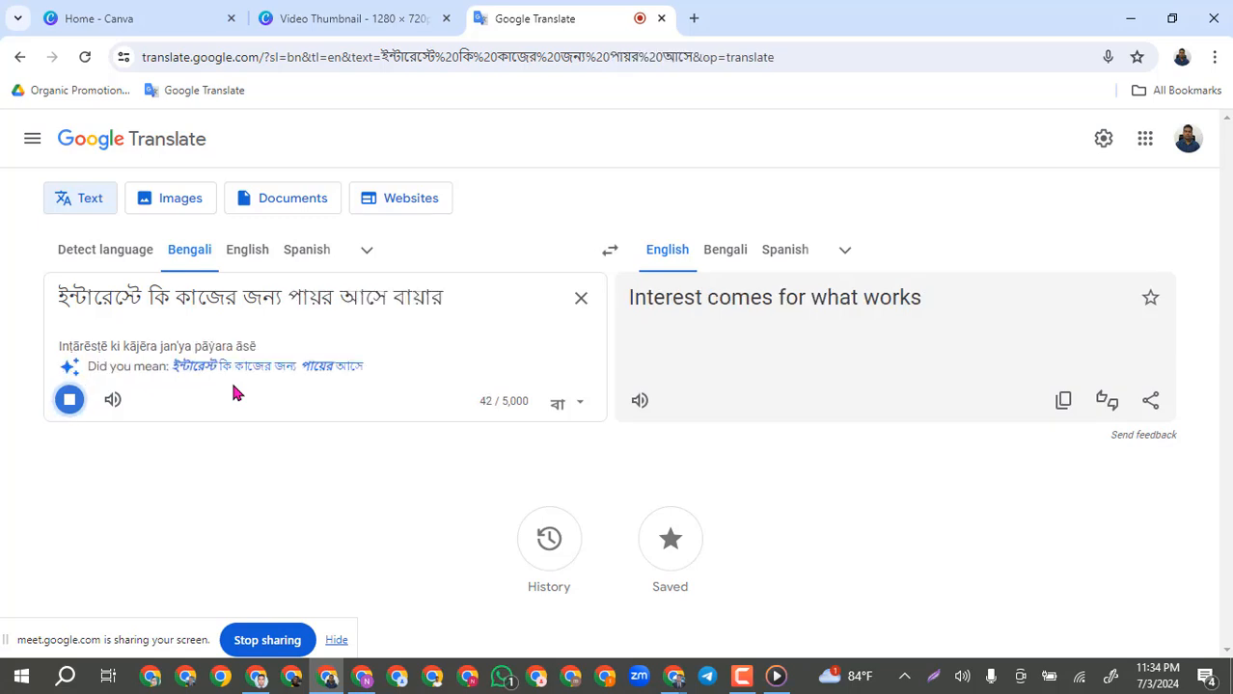
click(69, 399)
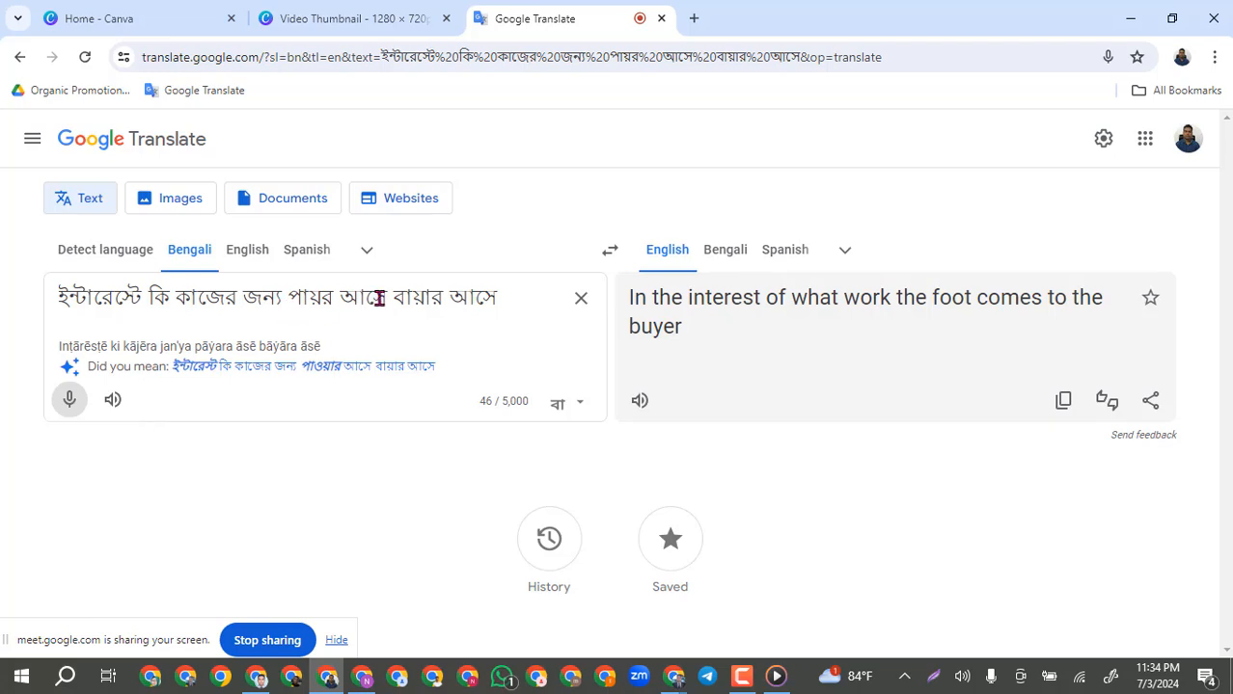
Delete the stray words "পায়র আসে" from the Bengali source text and replace its first word with "পিন্টারেস্ট".
drag(393, 299, 297, 301)
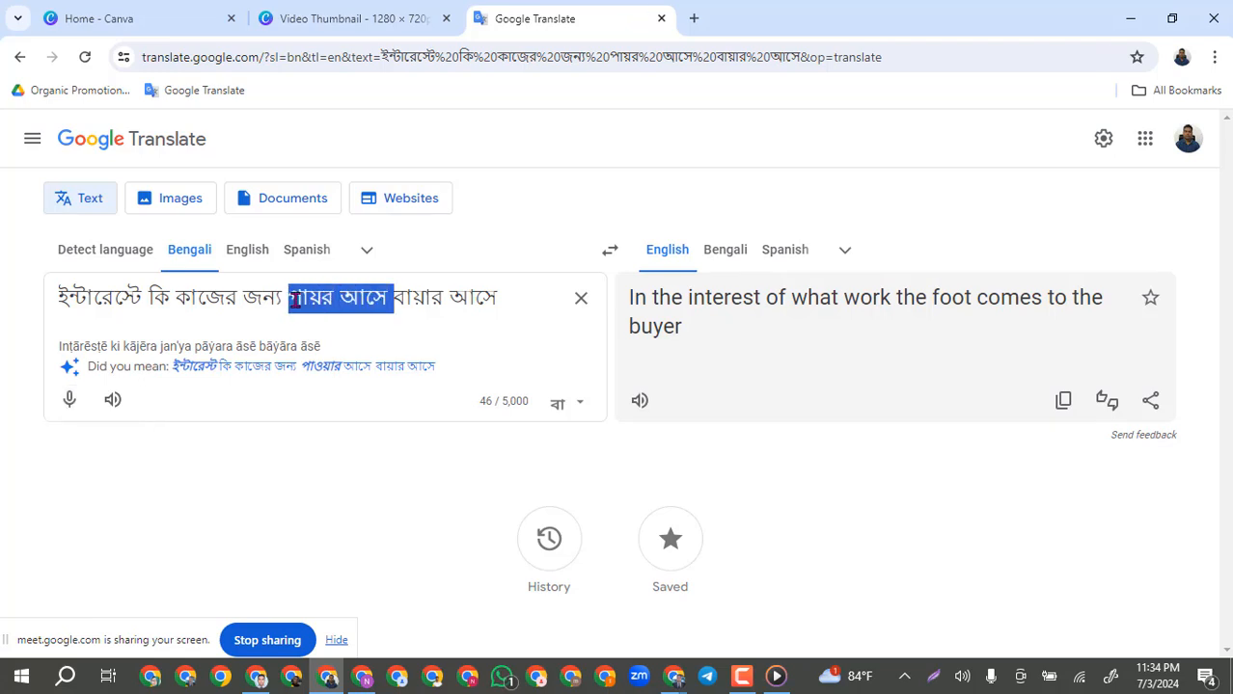
key(BackSpace)
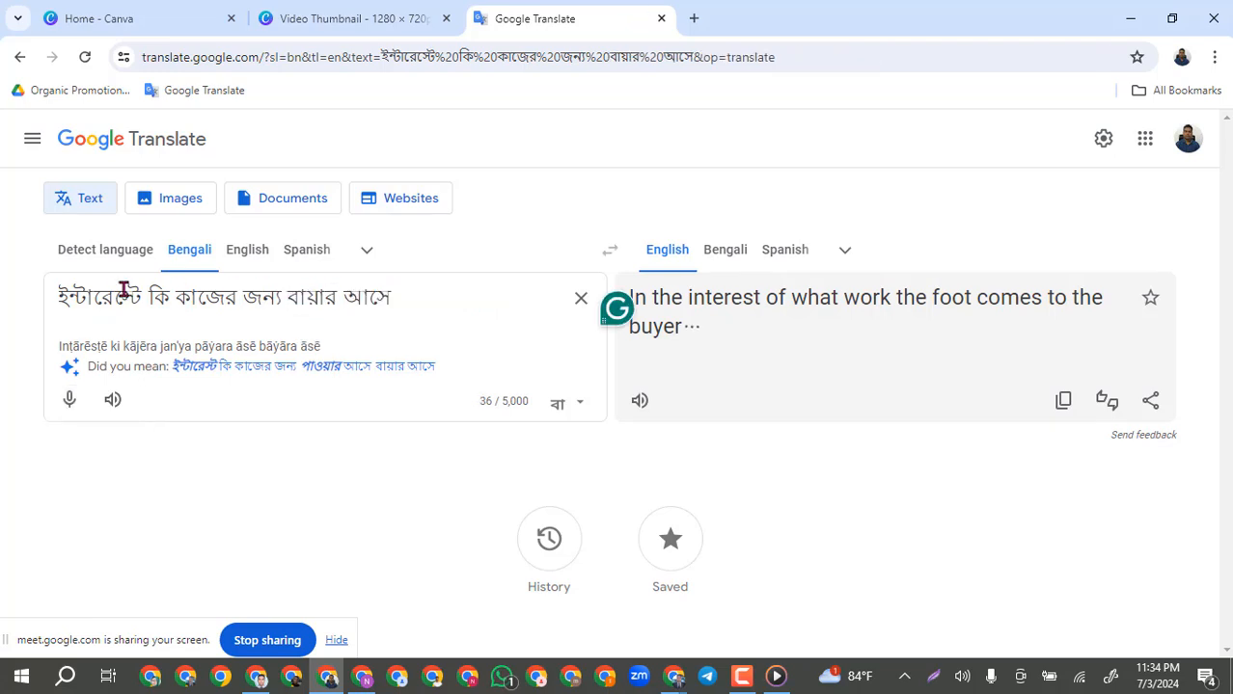
drag(147, 295, 8, 305)
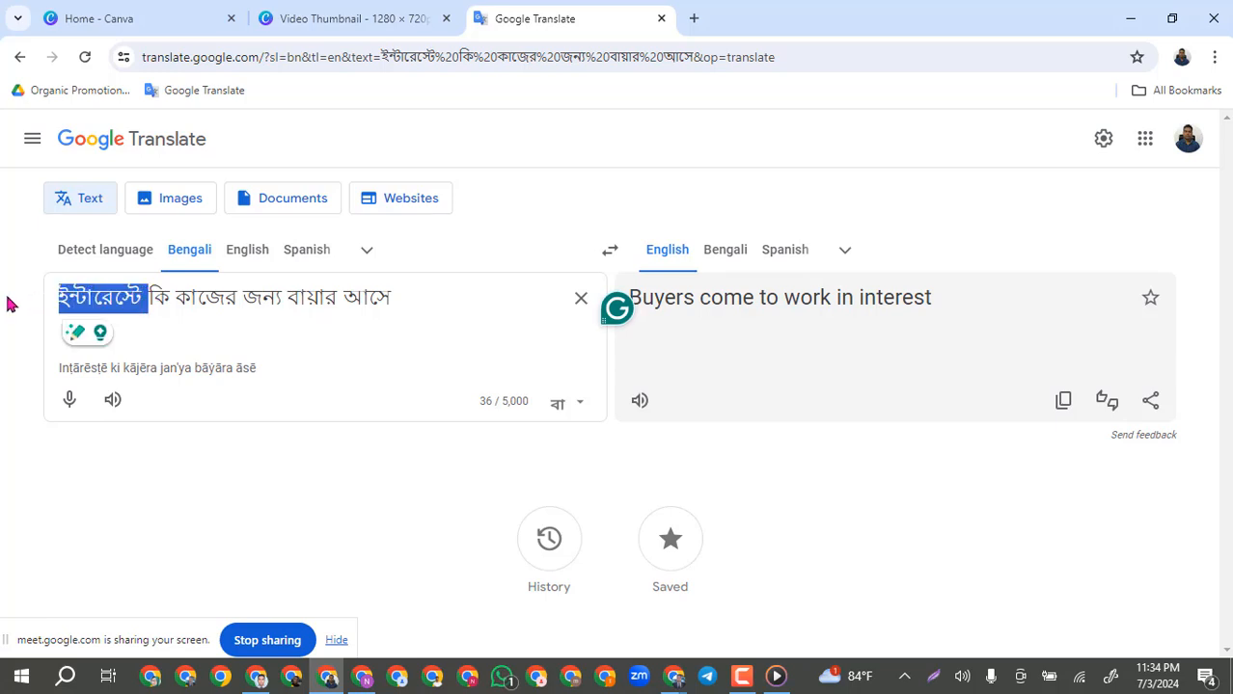
text(pinterwes)
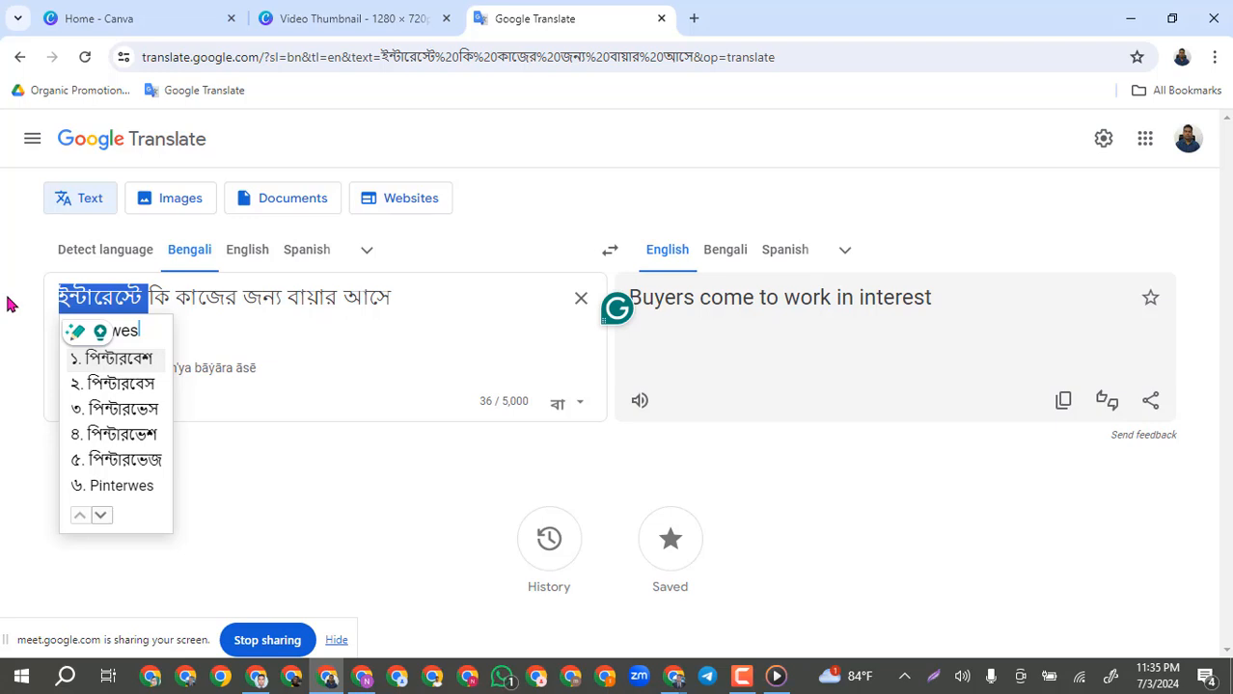
key(BackSpace)
key(BackSpace)
key(BackSpace)
key(BackSpace)
key(BackSpace)
key(BackSpace)
key(BackSpace)
key(BackSpace)
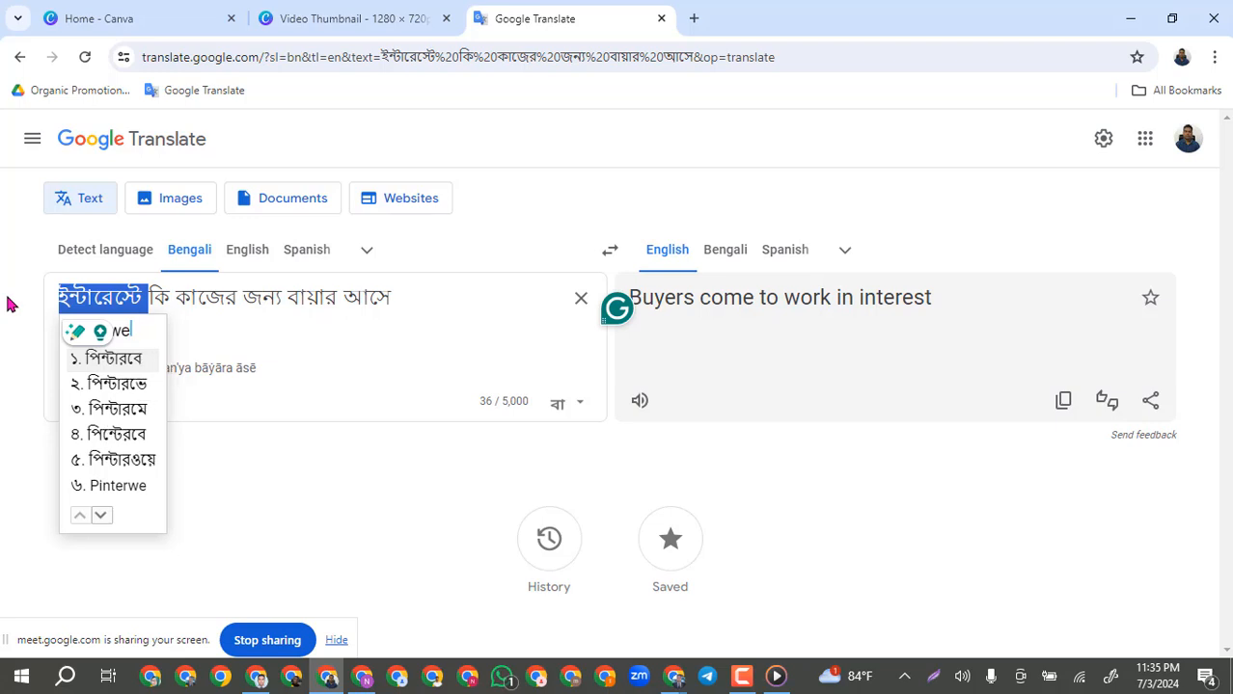
key(BackSpace)
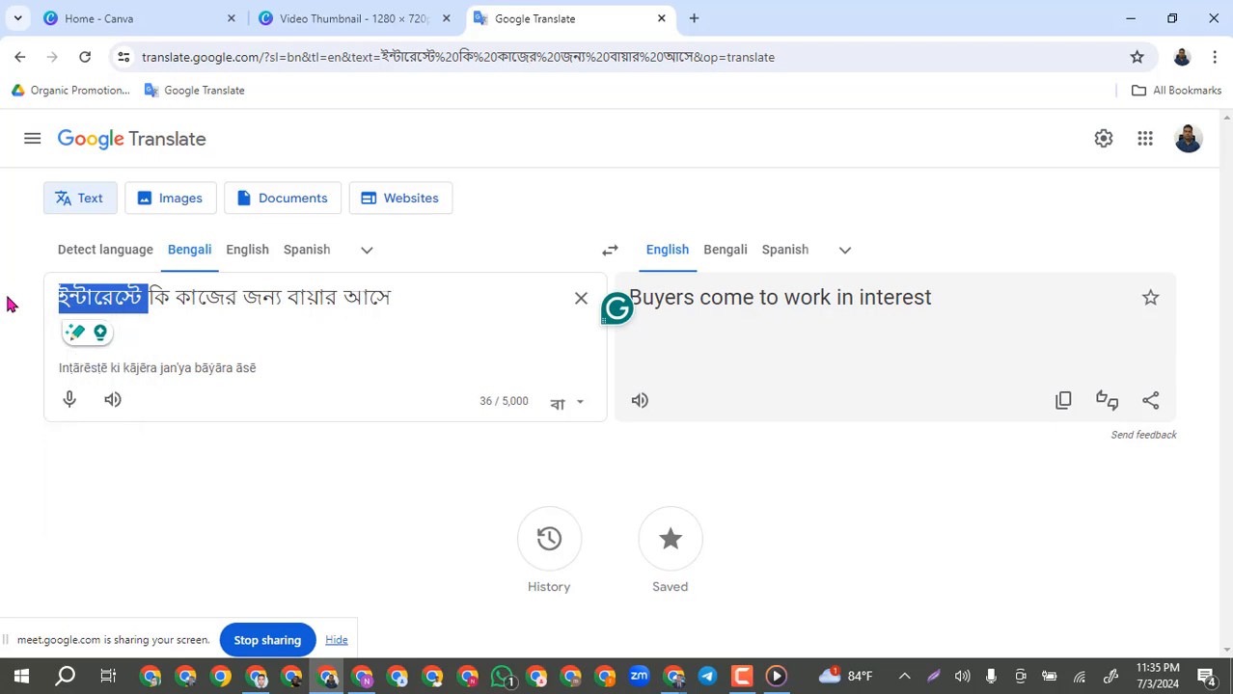
text(pinteres)
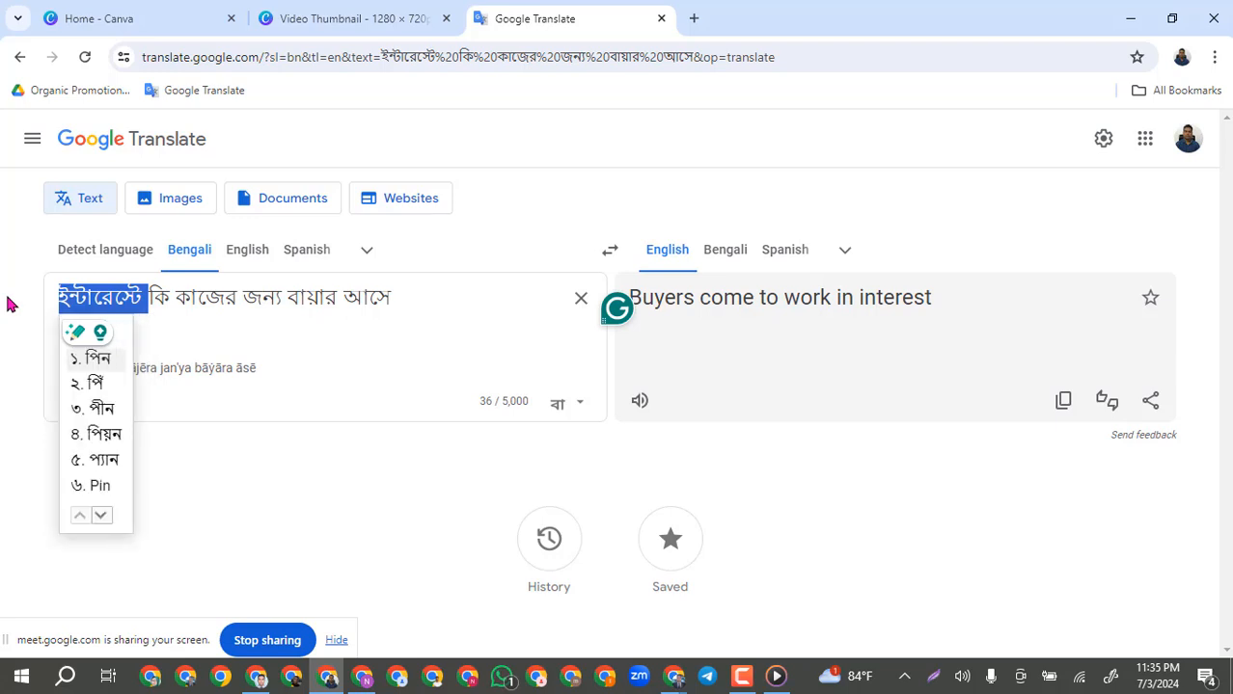
text(t)
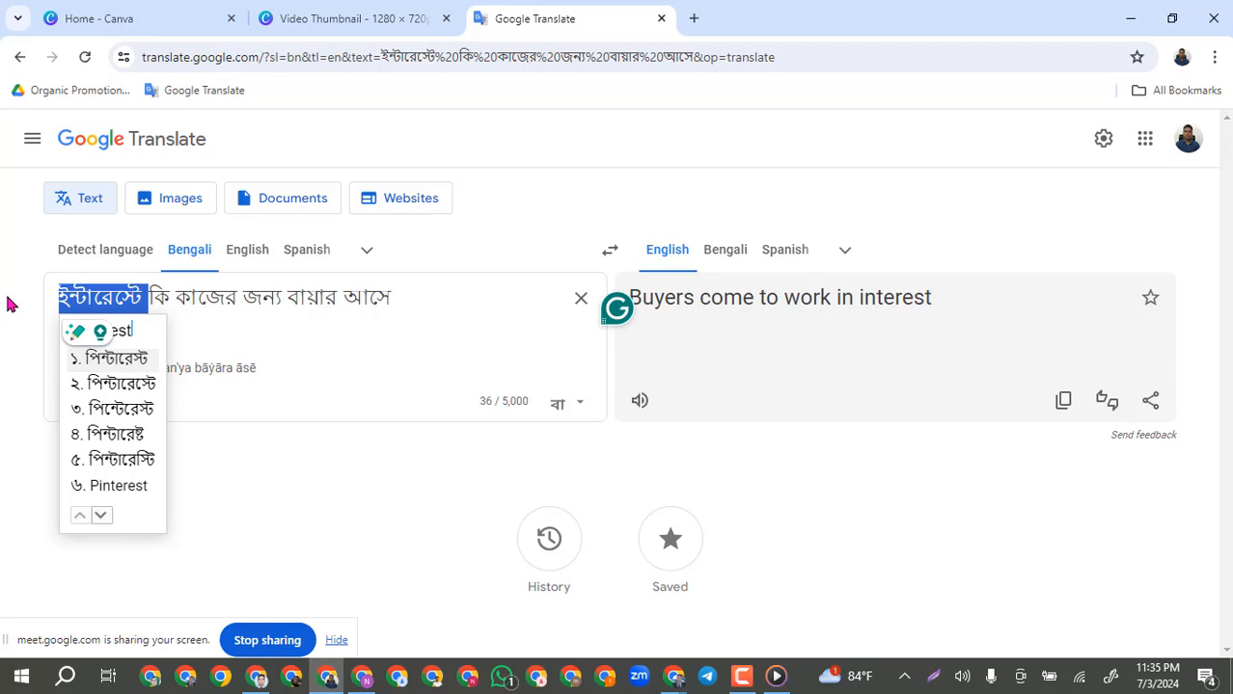
click(113, 360)
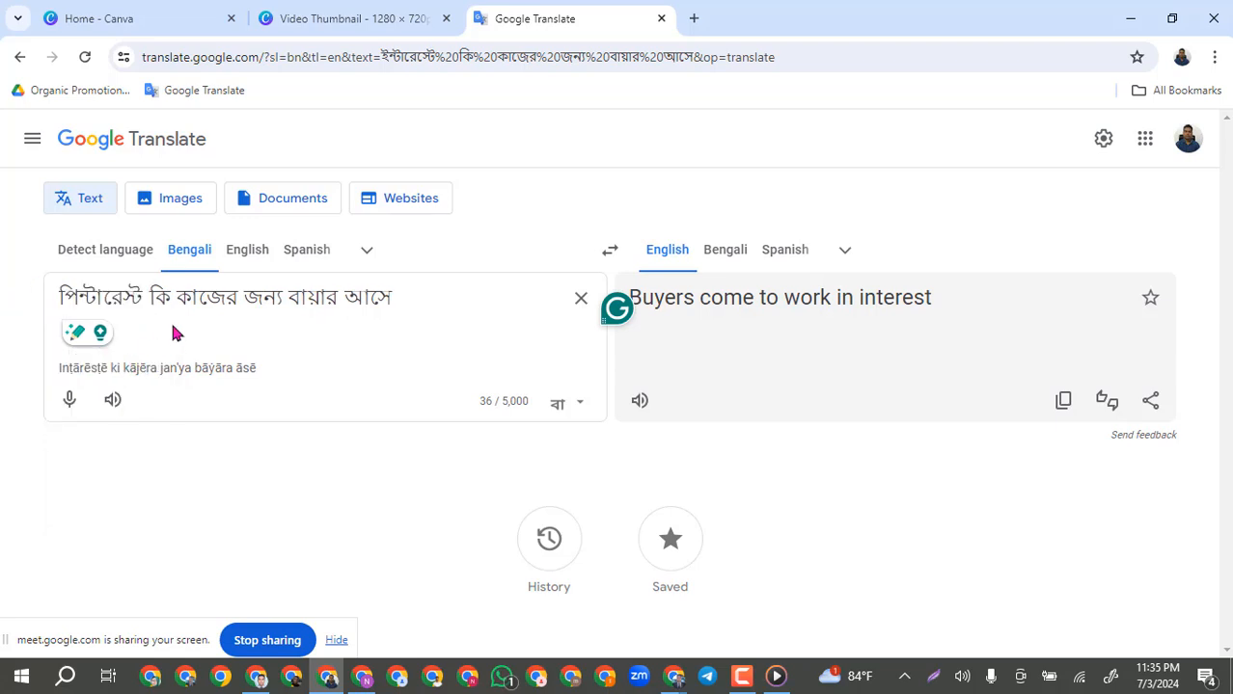
Insert "এর" after "পিন্টারেস্ট" in the Bengali source text and move the word "বায়ার" to the start of the phrase.
text(are)
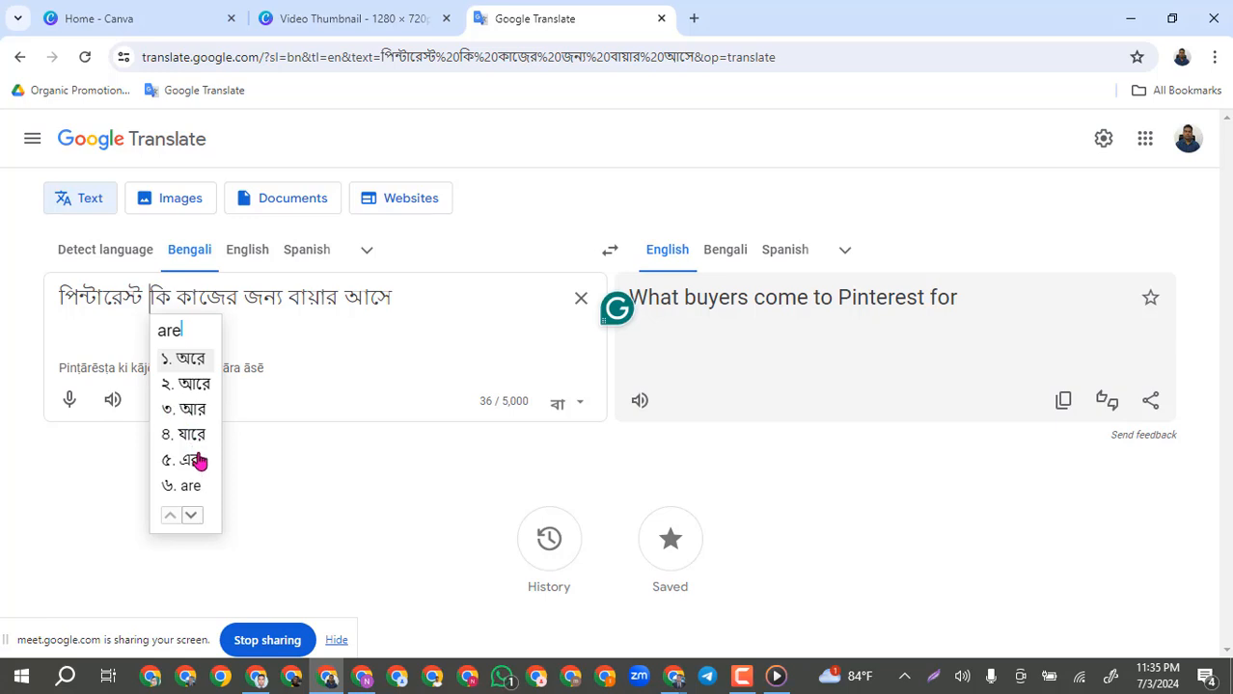
click(193, 460)
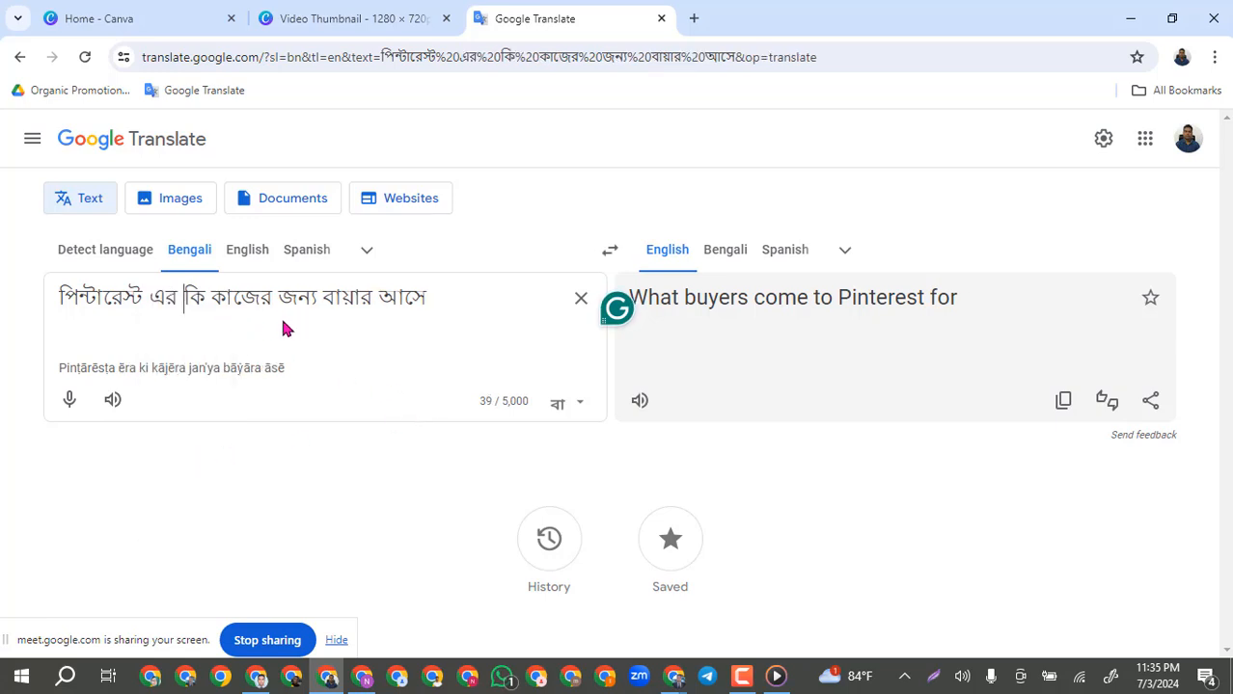
click(211, 298)
drag(374, 299, 326, 304)
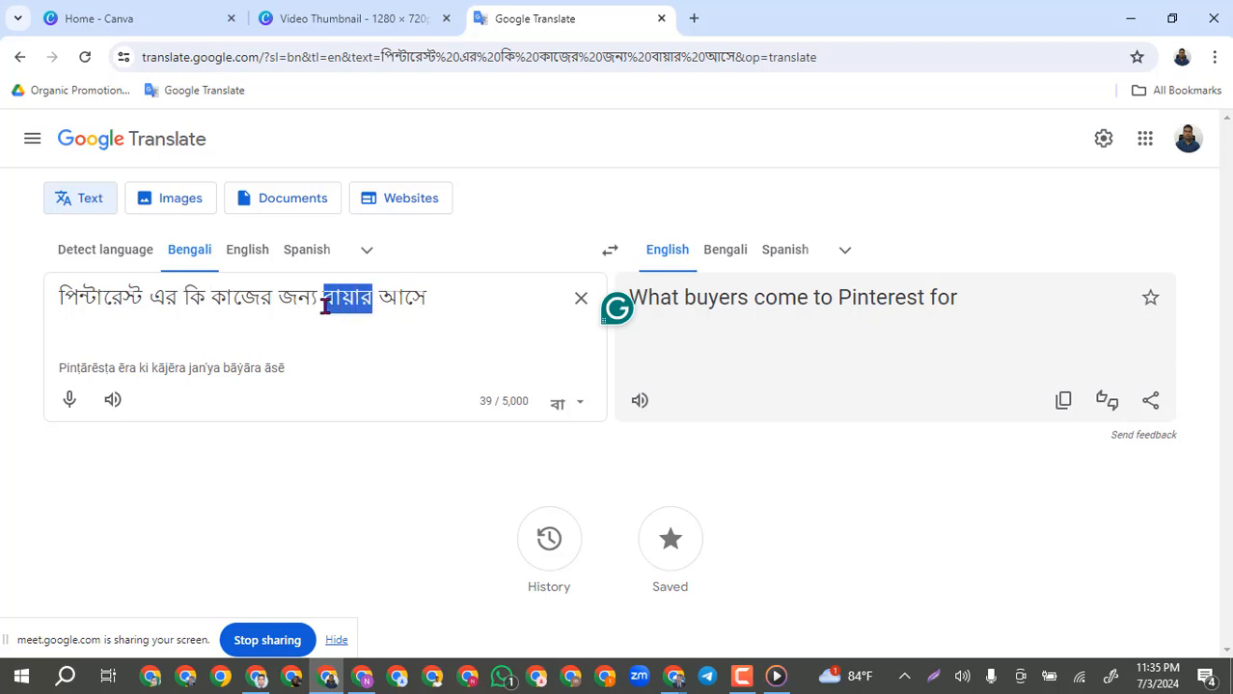
key(BackSpace)
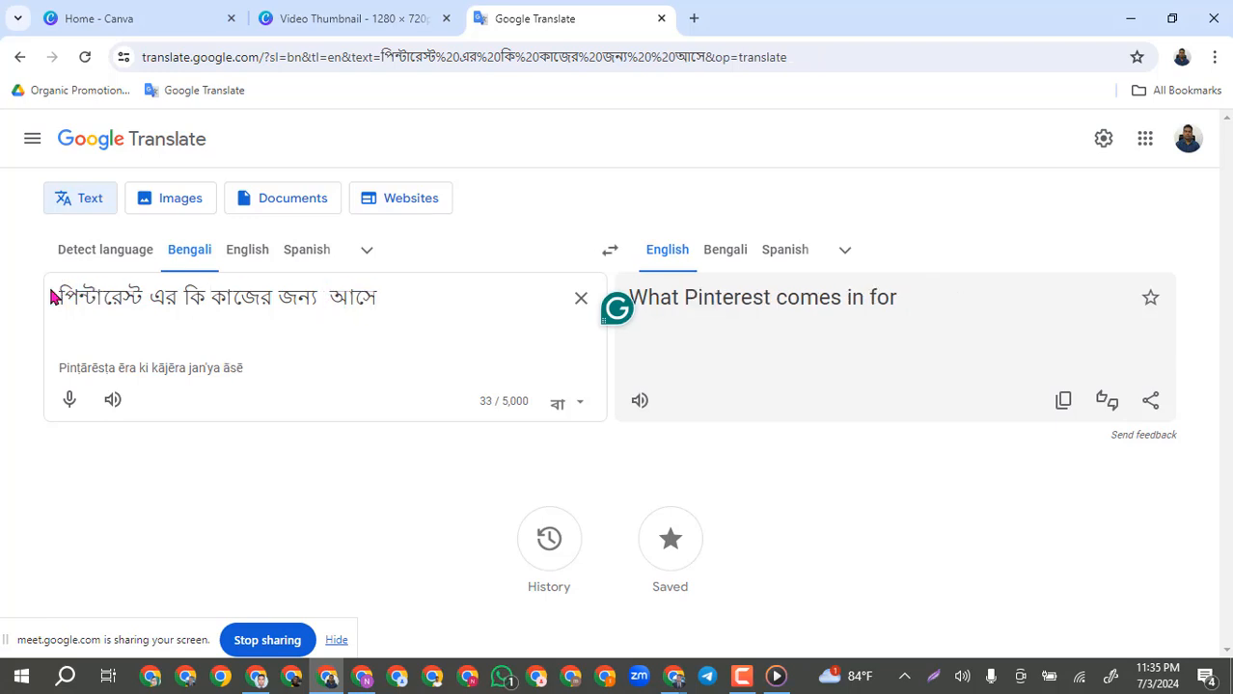
click(60, 296)
text(বায়ার)
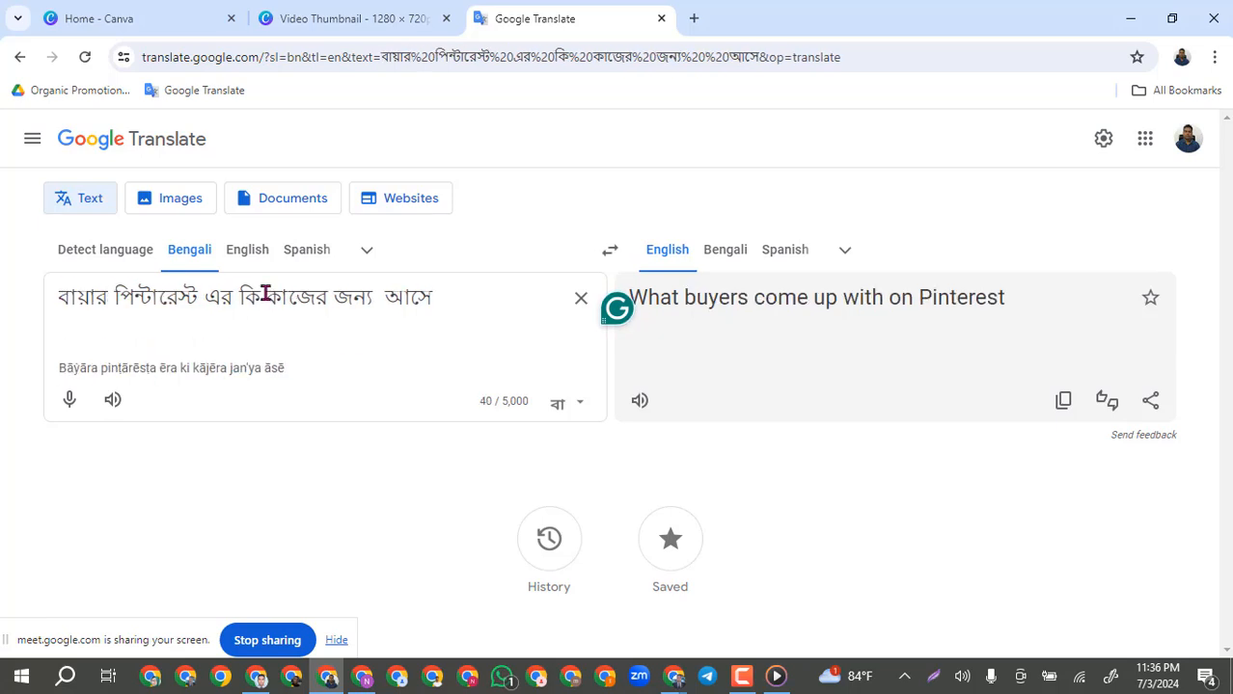
Add a second "কি" before "কাজের" in the Bengali phrase and remove the extra space before "আসে".
click(289, 341)
text(k)
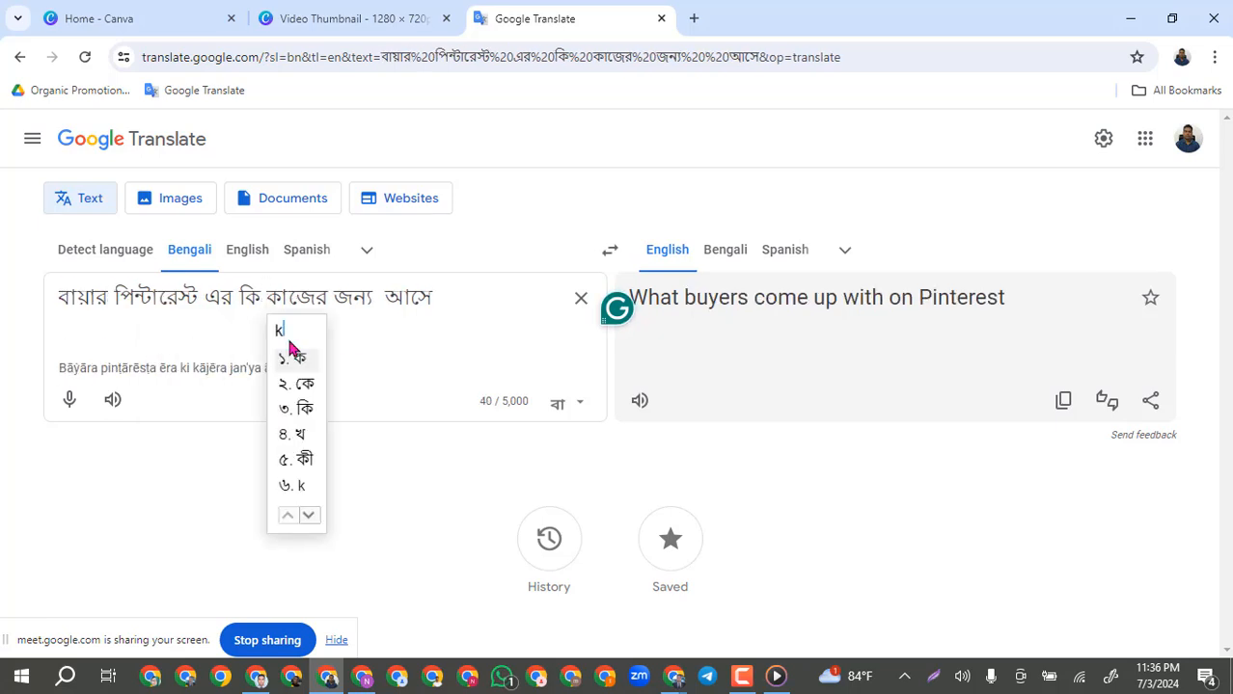
text(i)
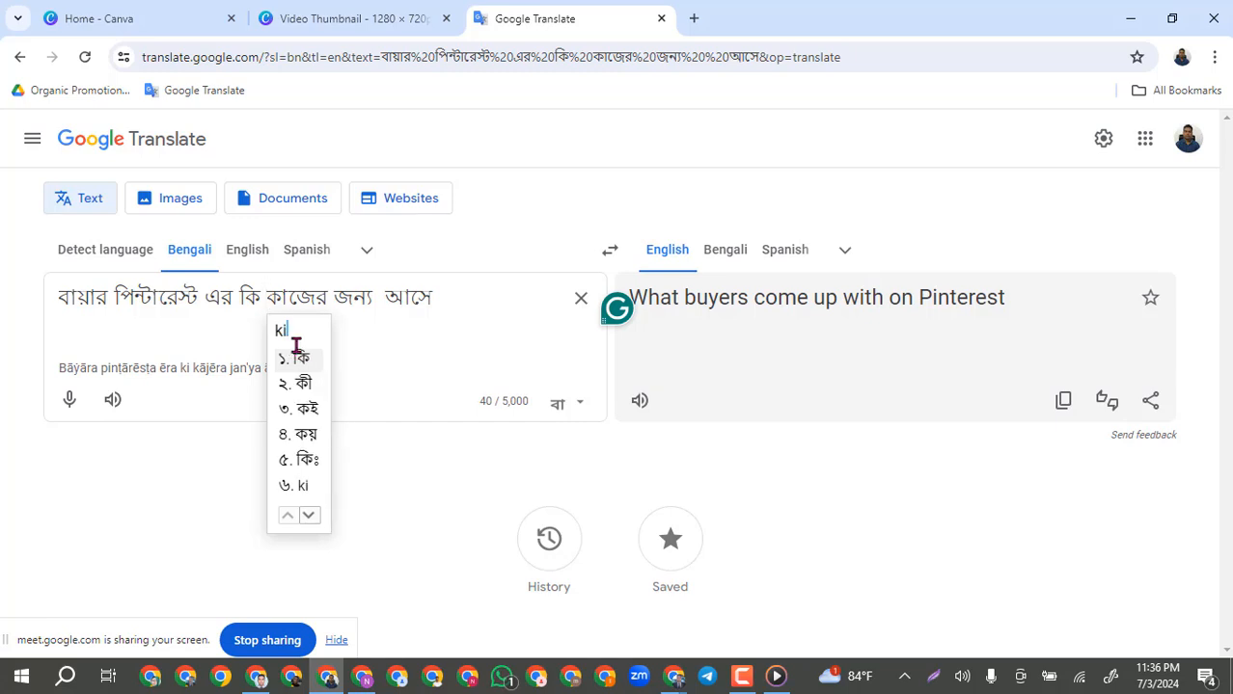
click(301, 362)
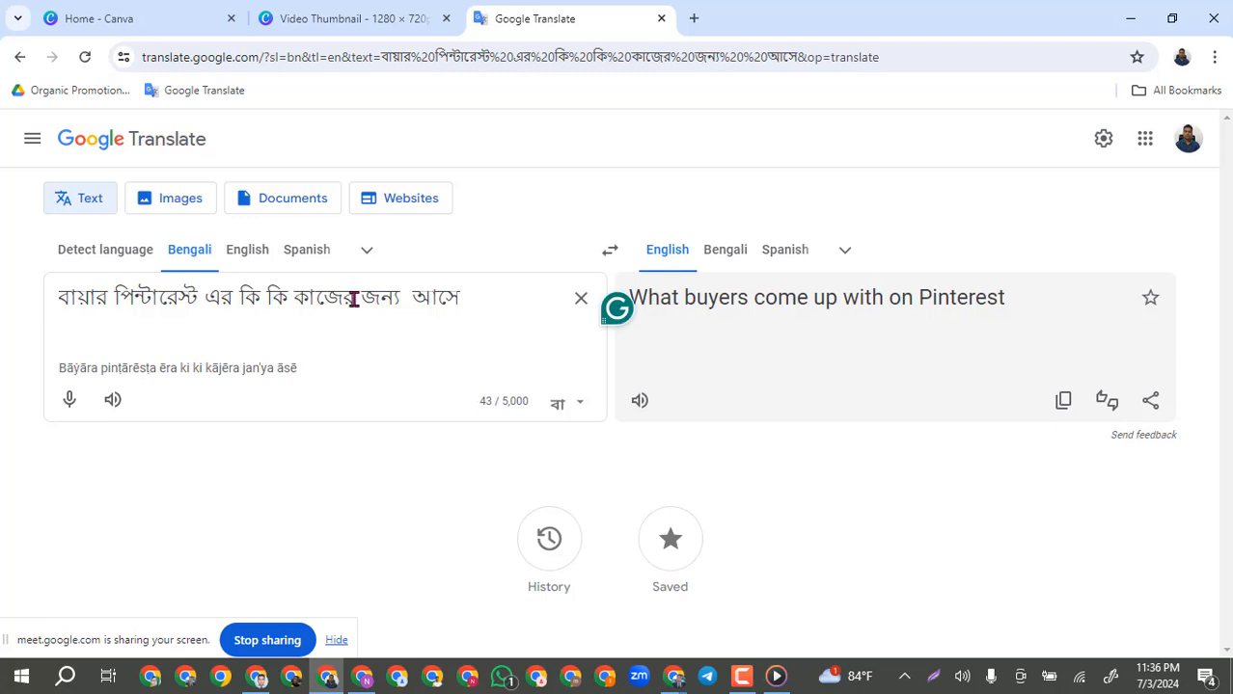
click(406, 294)
key(BackSpace)
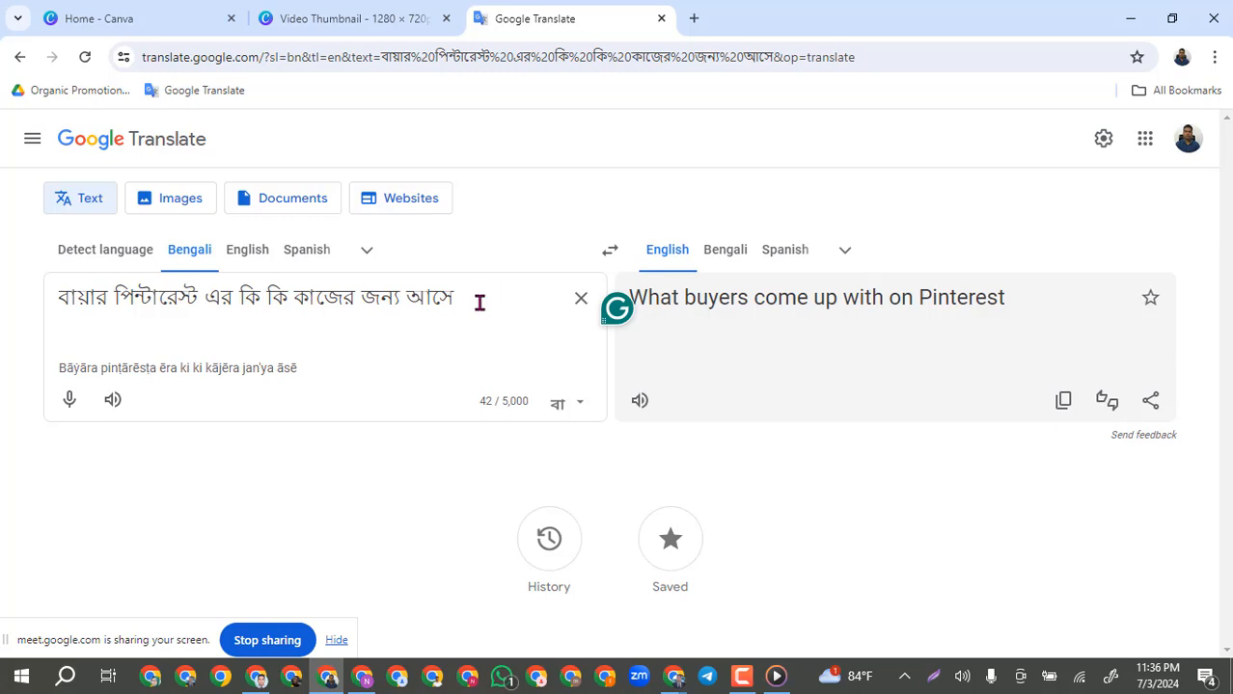
Copy the whole Bengali phrase and paste it into a new heading in the empty upper area of page 1 in the Canva thumbnail.
drag(479, 303, 6, 298)
key(ctrl+c)
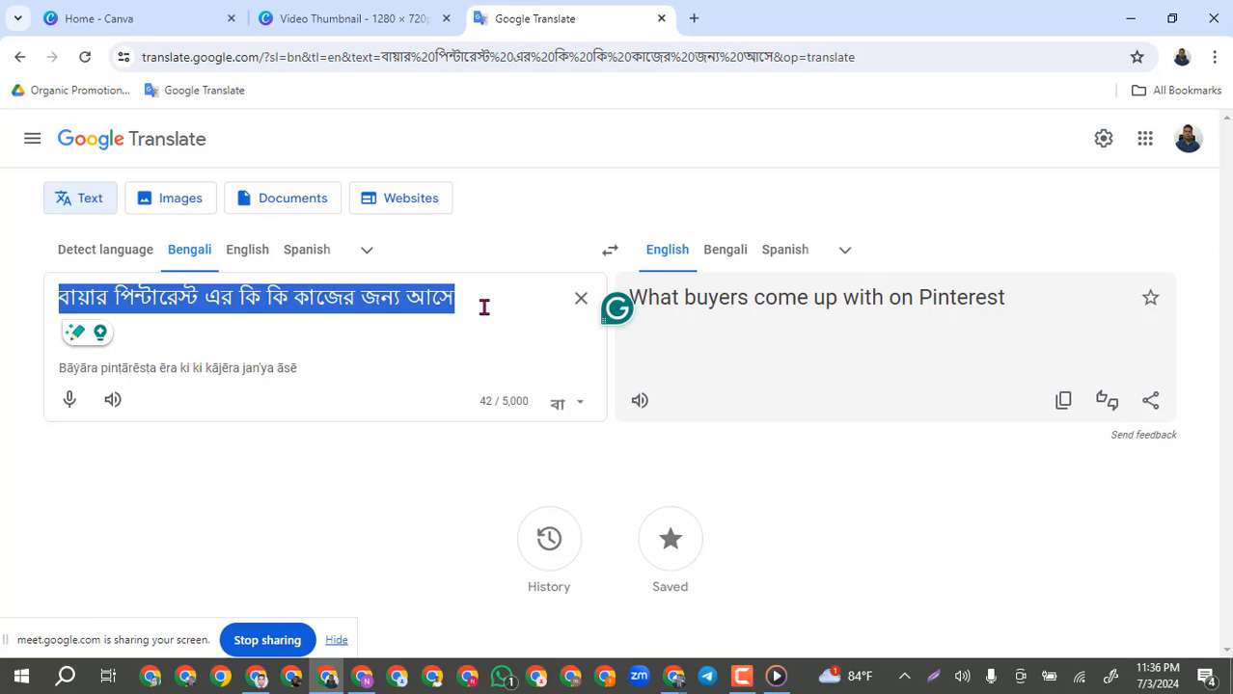
click(366, 20)
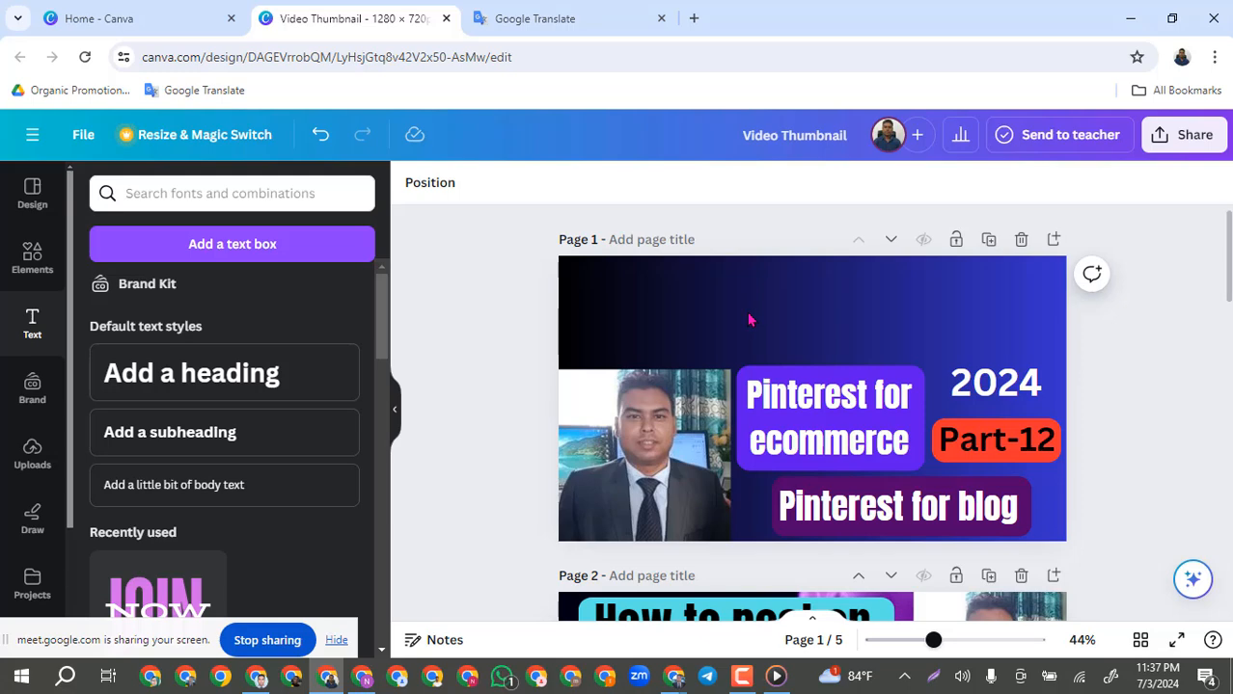
click(143, 377)
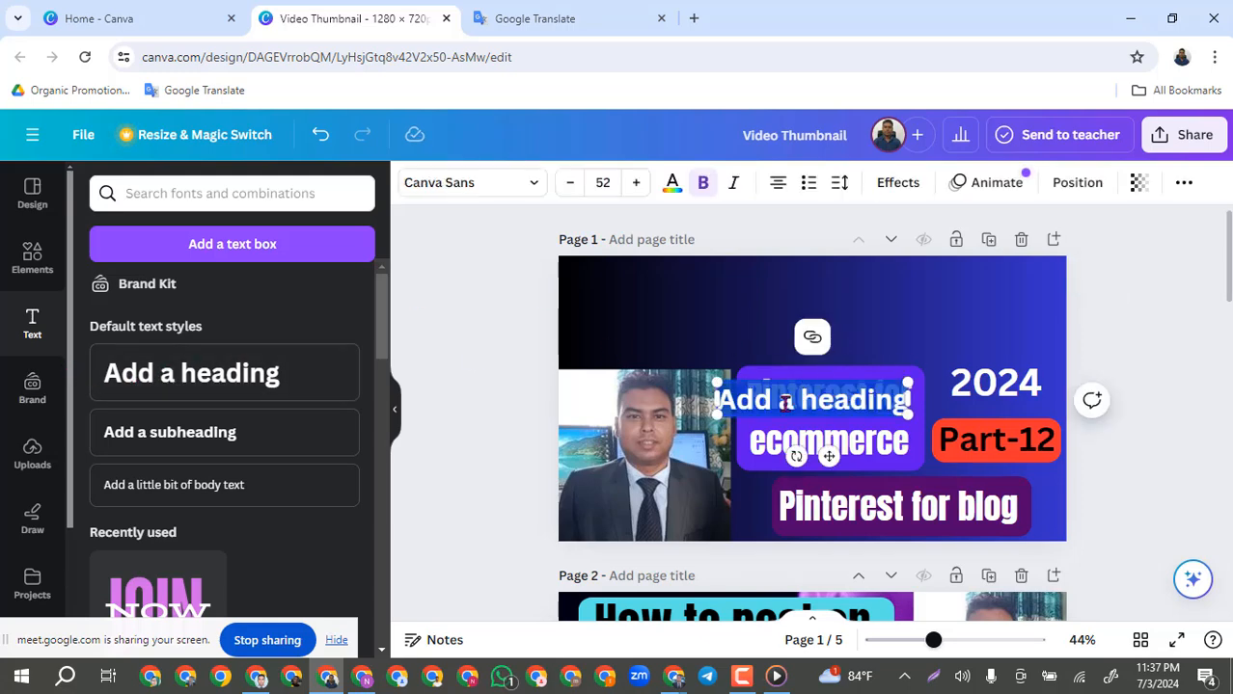
drag(831, 384, 743, 305)
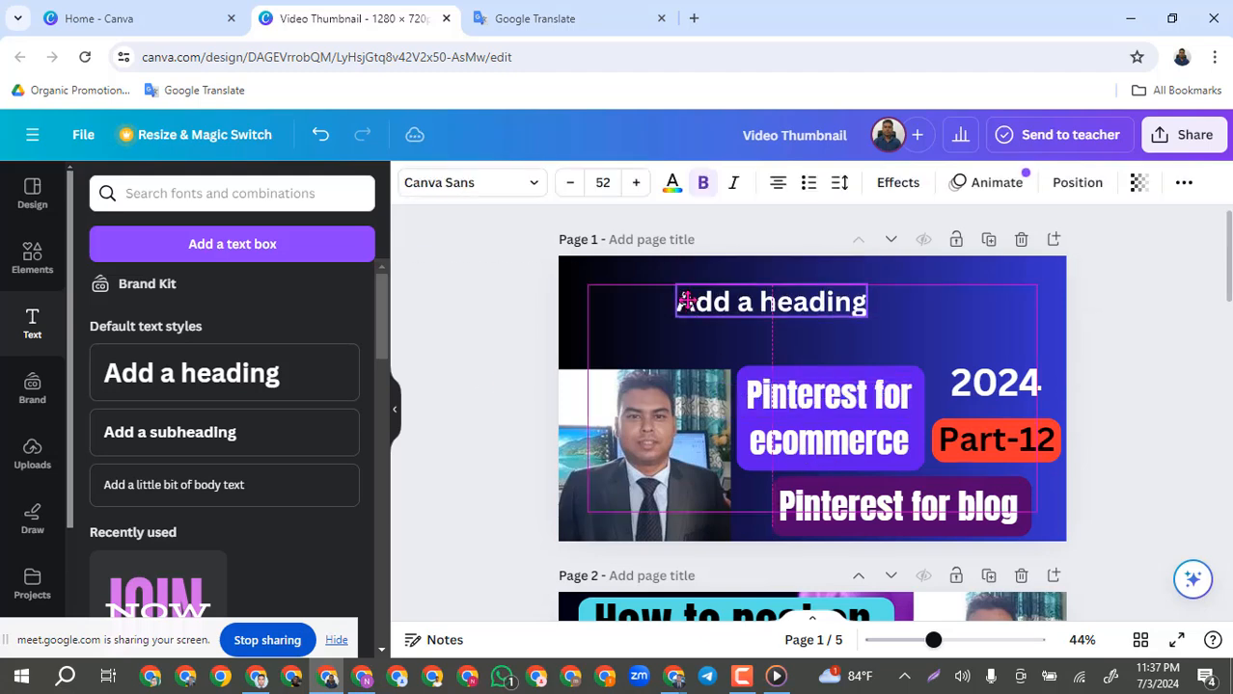
double_click(743, 305)
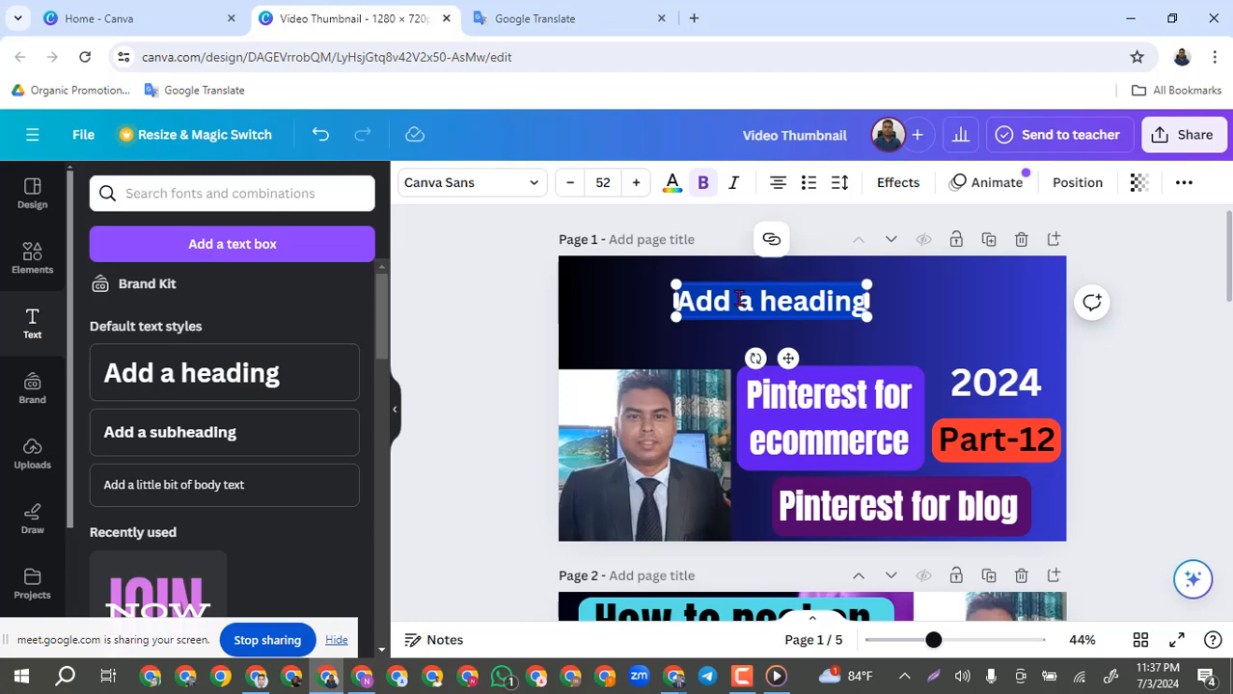
key(ctrl+v)
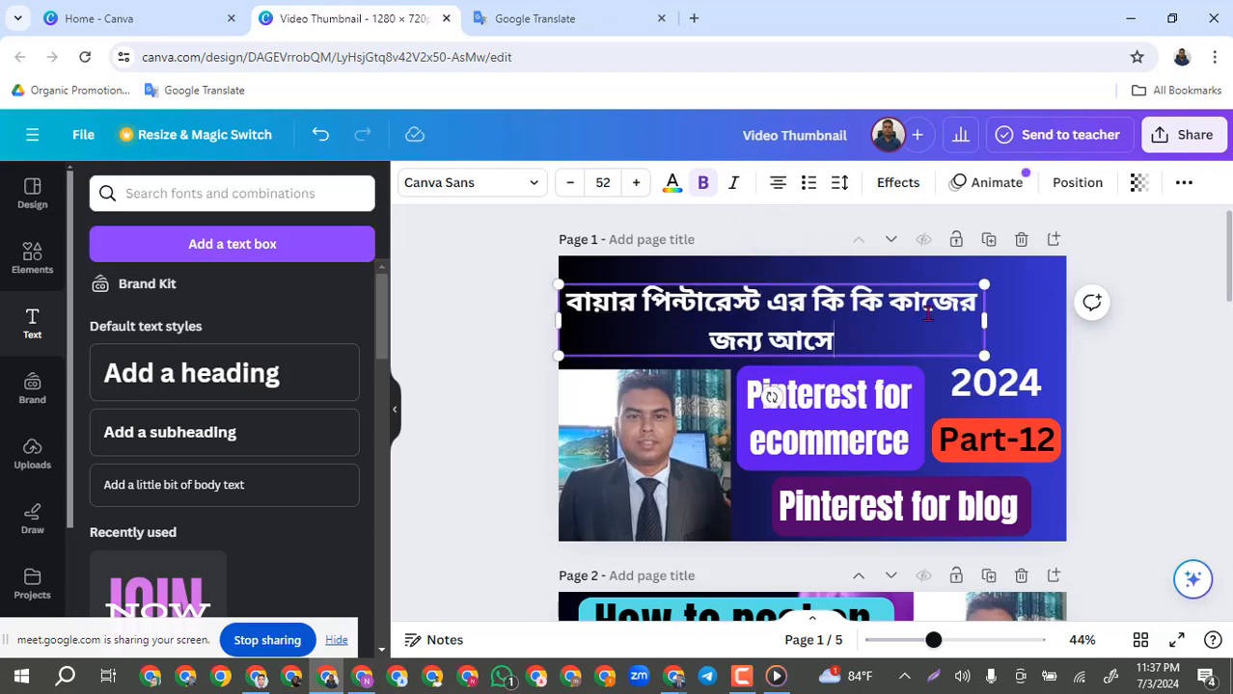
Narrow the Bengali title's text box so its first line ends after the first "কি".
click(1003, 335)
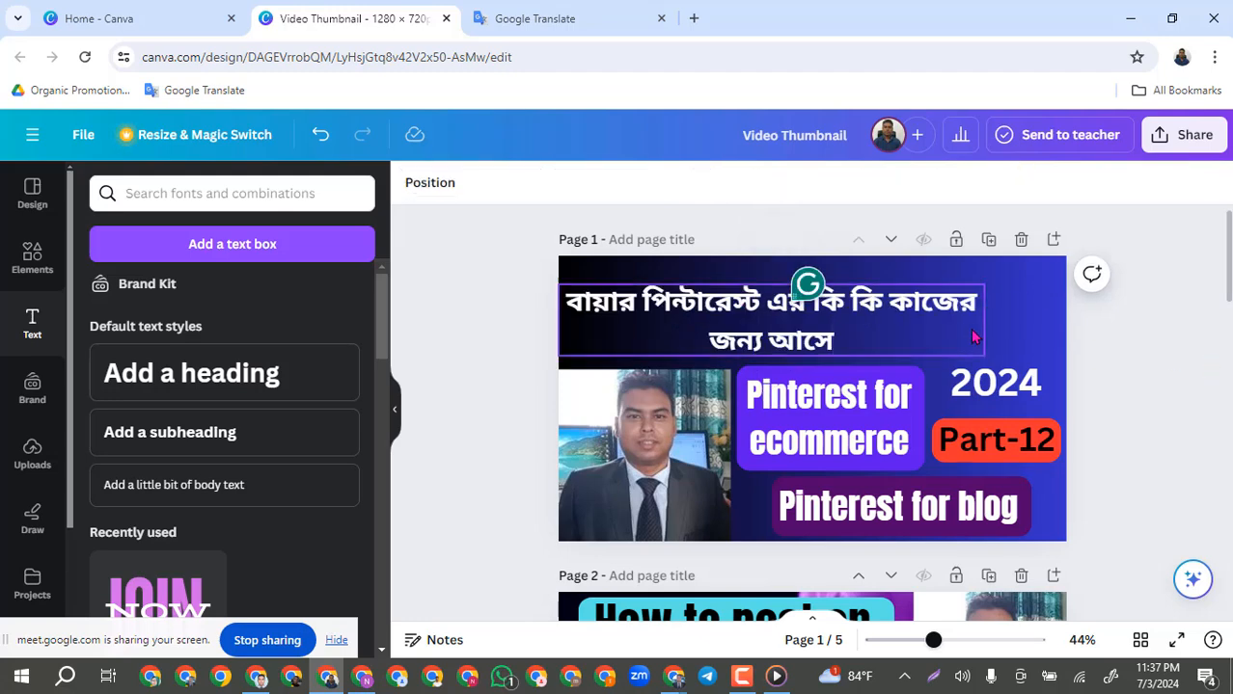
click(986, 325)
drag(986, 325, 848, 324)
click(1151, 331)
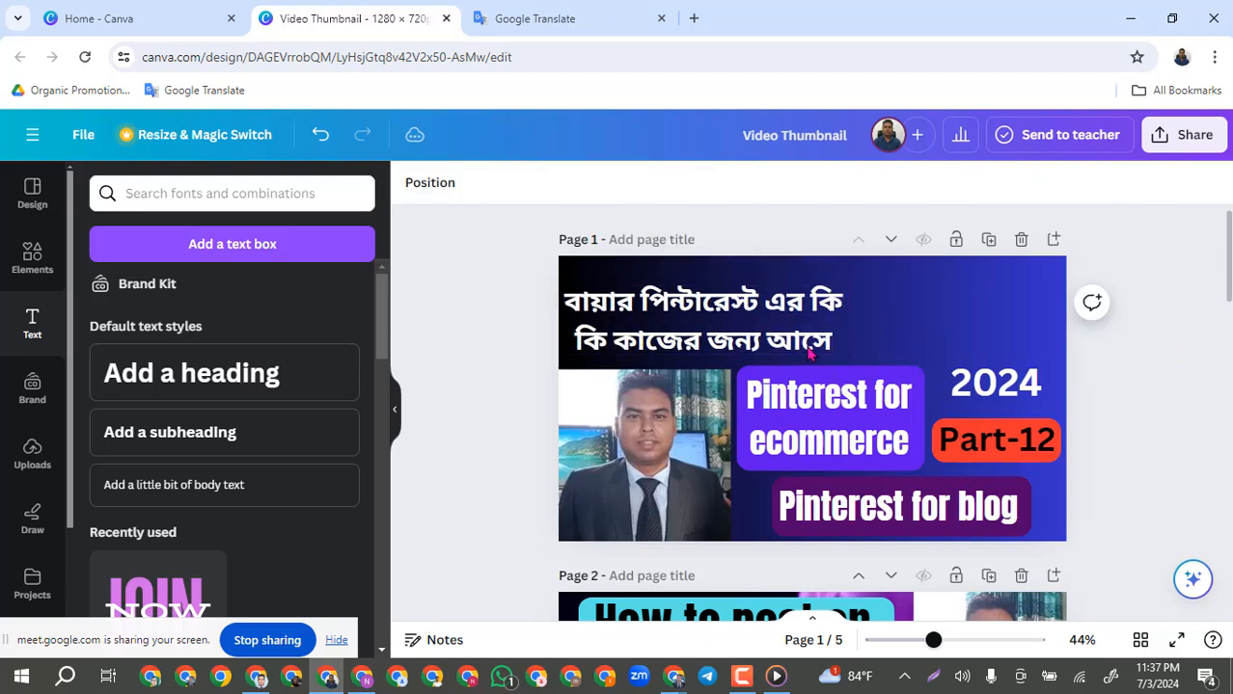
Move the Bengali title up to the page's top edge and enlarge it to about font size 69.3.
drag(715, 333, 711, 299)
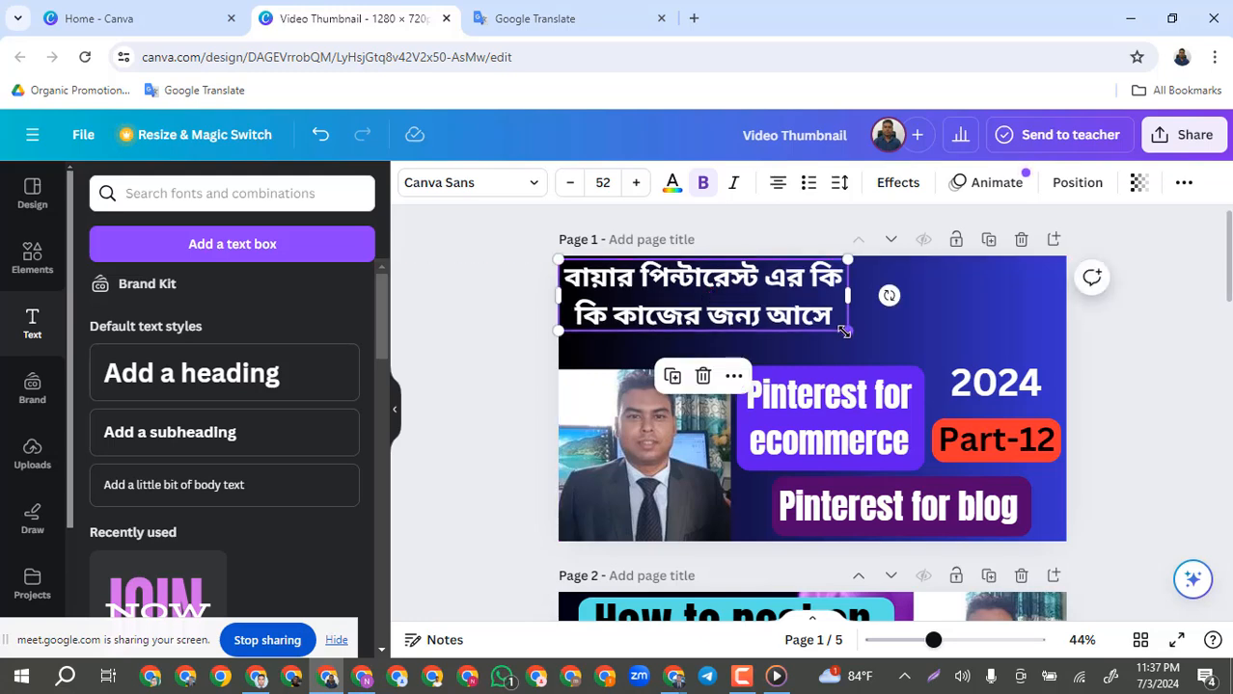
drag(848, 332, 947, 352)
click(1144, 327)
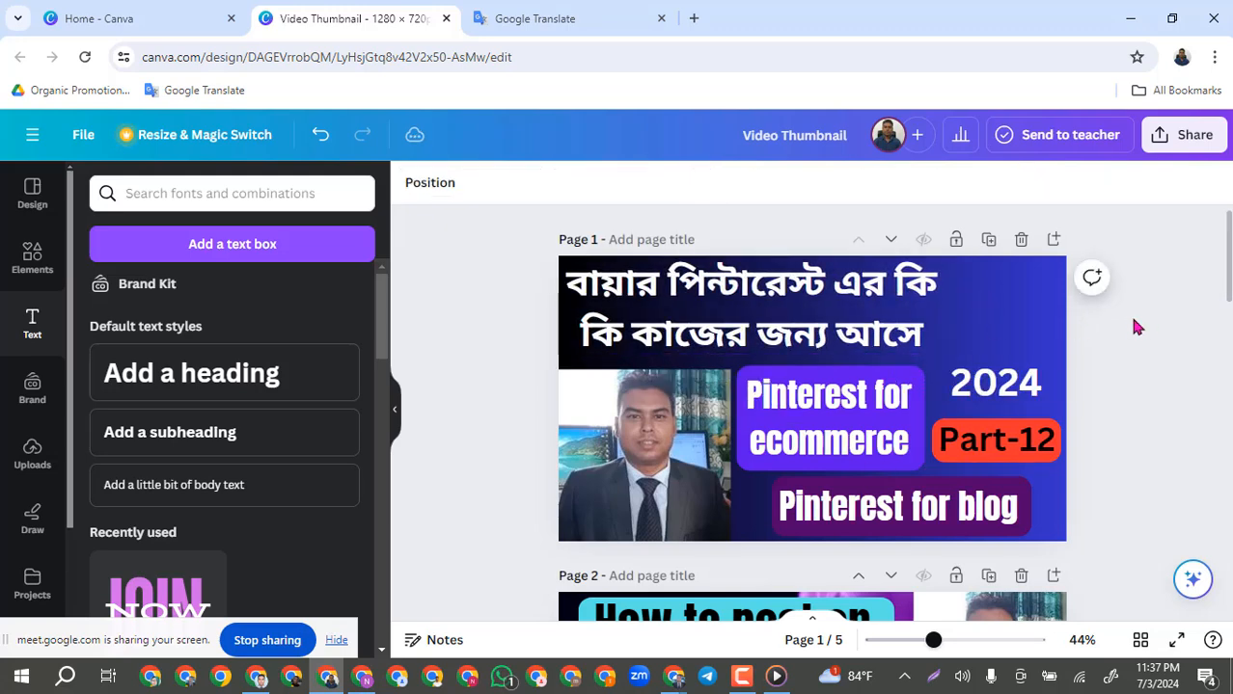
Shift the Bengali title right to about the page's horizontal centre and nudge it slightly down.
drag(815, 314, 861, 306)
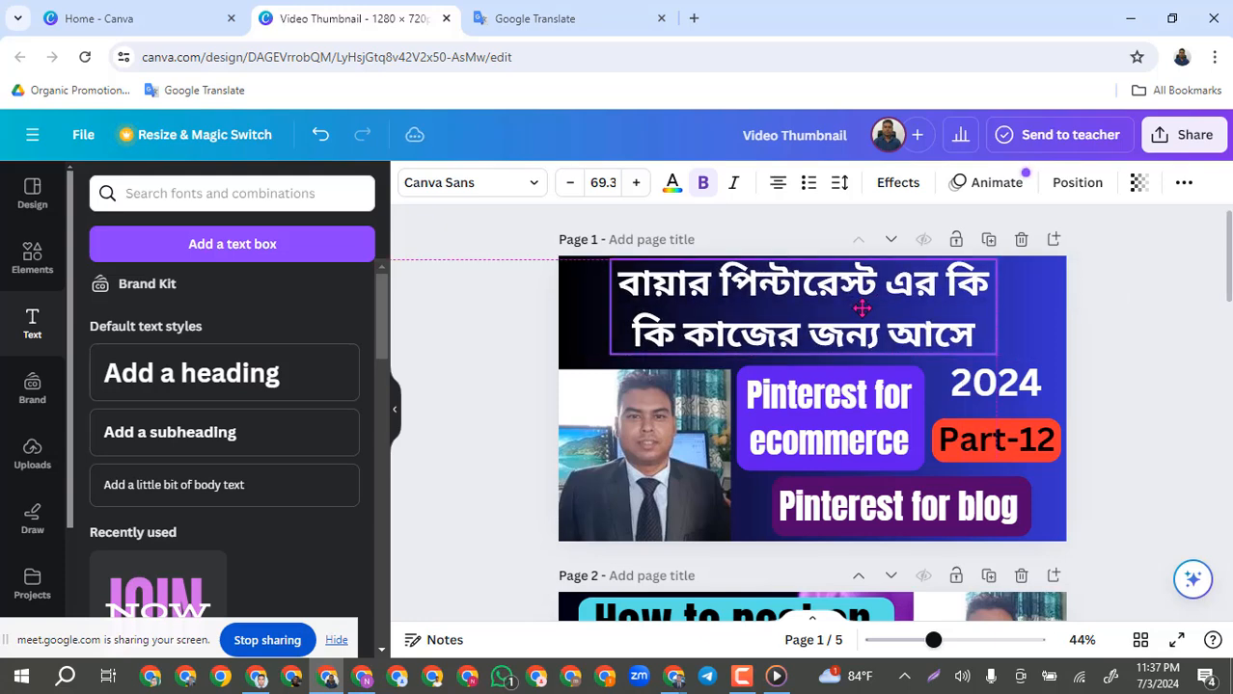
click(1121, 323)
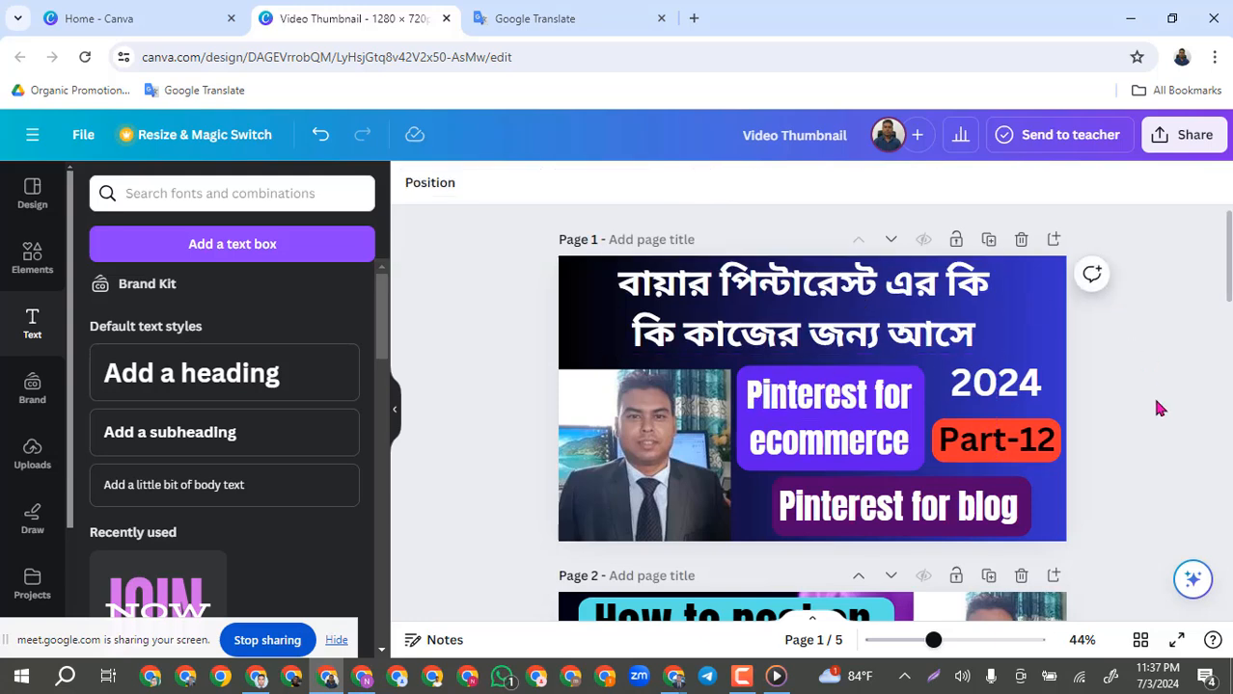
click(861, 322)
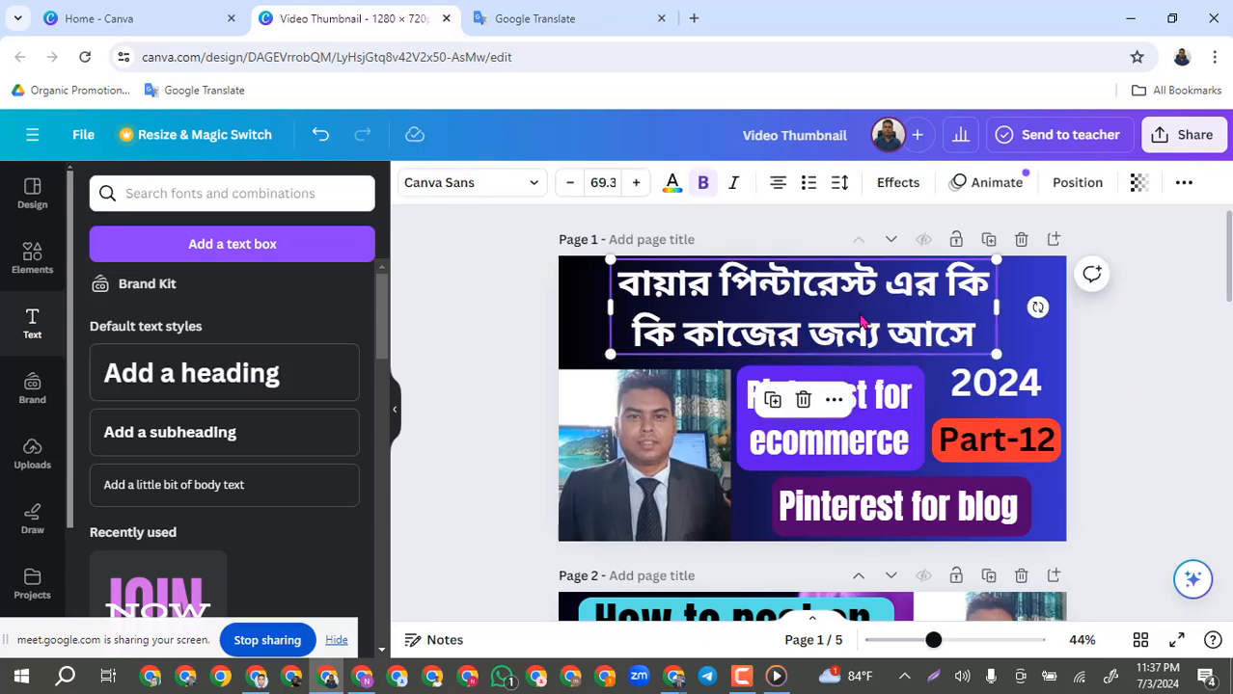
drag(861, 322, 861, 325)
click(473, 297)
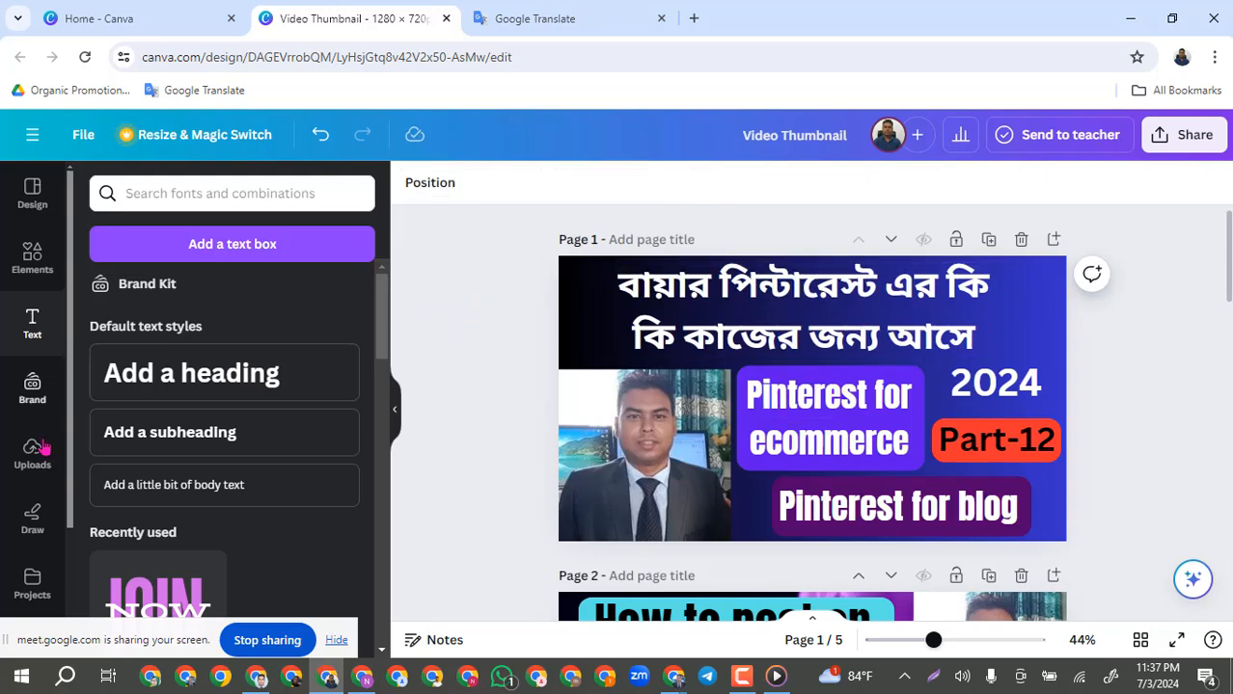
Add a dark red square and stretch it into a full-width banner behind the Bengali title, reaching down to the photo's upper edge.
click(32, 259)
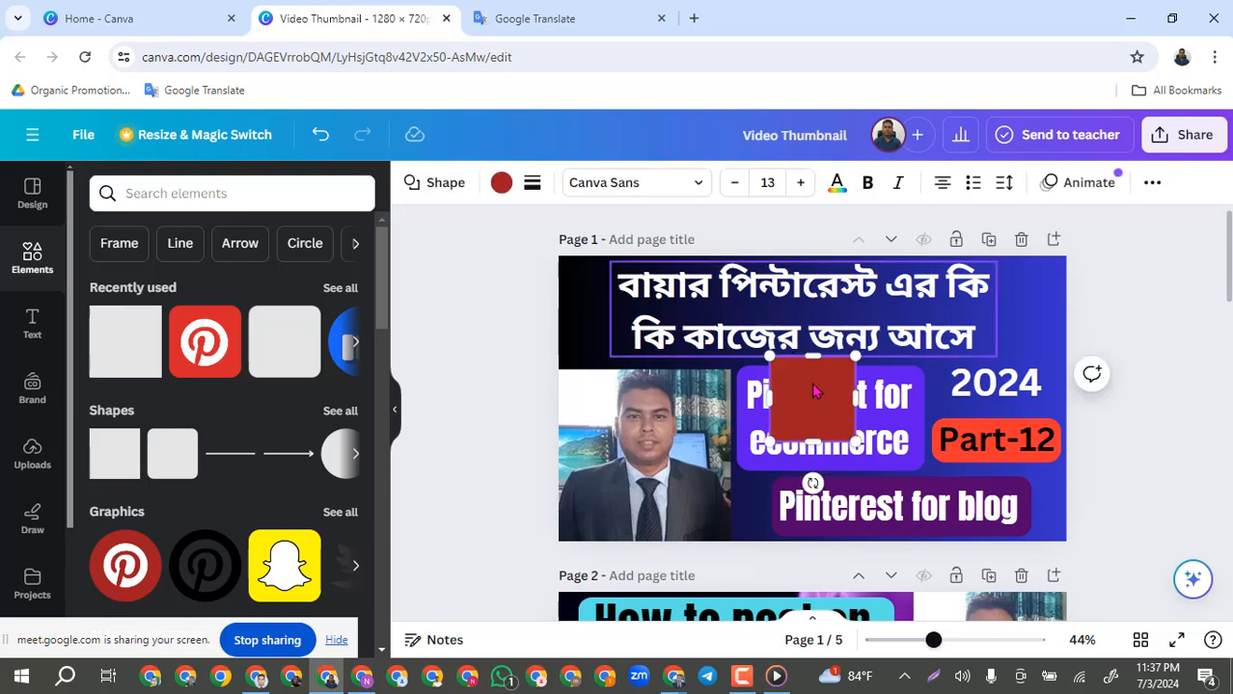
drag(808, 415, 1069, 302)
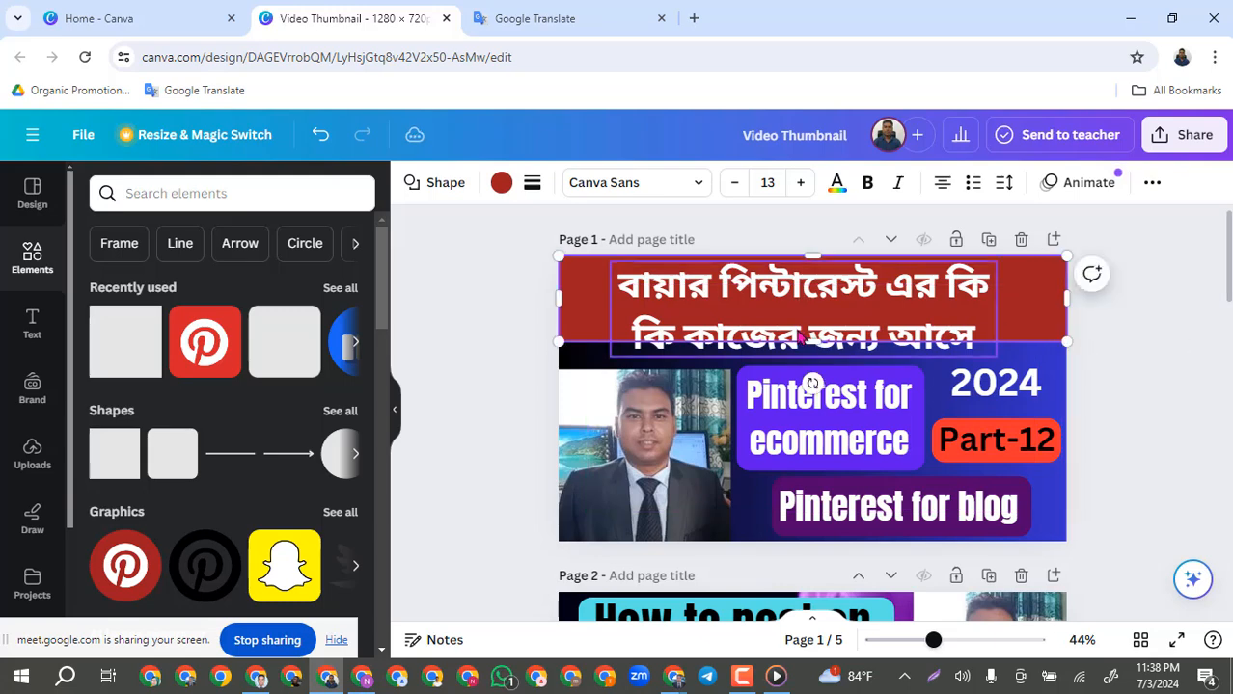
drag(813, 351, 796, 371)
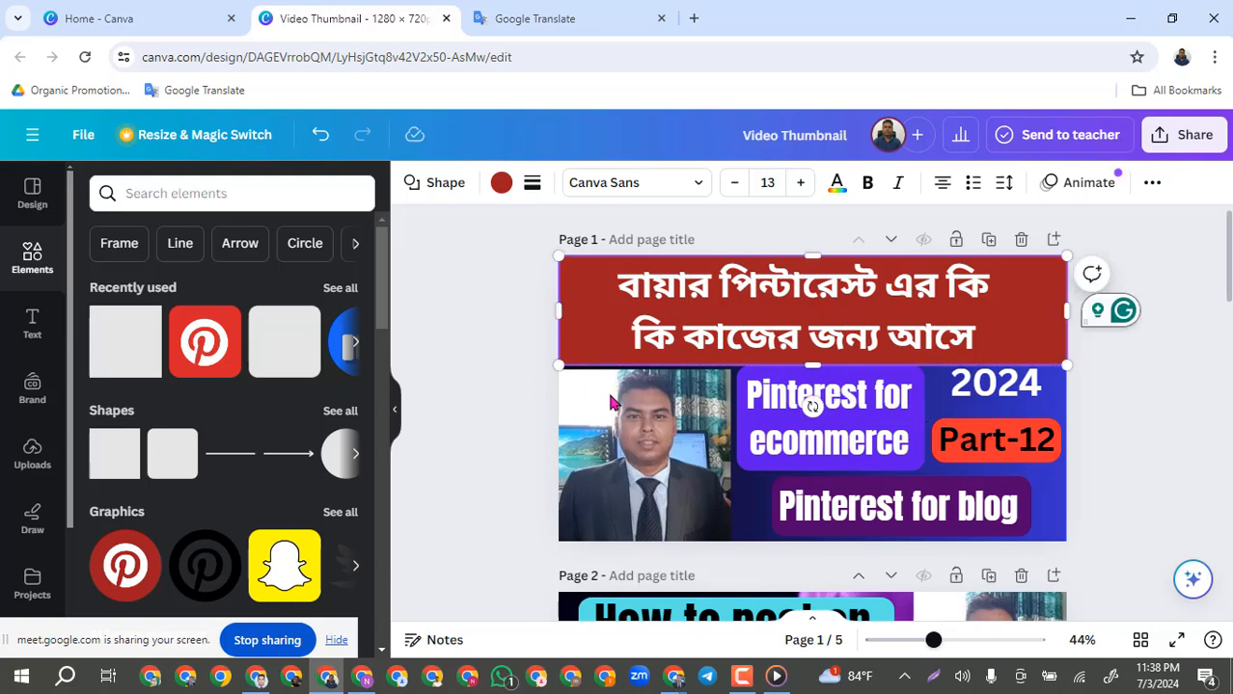
click(510, 383)
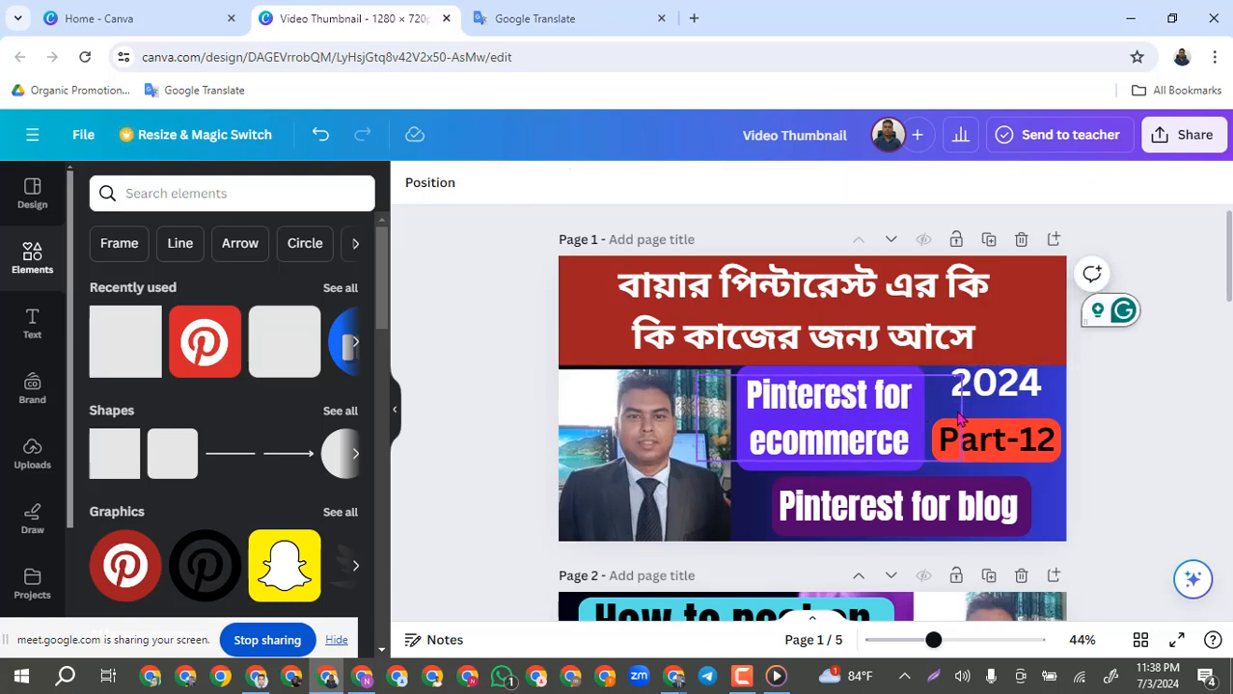
Nudge the "Pinterest for ecommerce" caption with its purple box and the "2024" heading slightly down, away from the red banner.
click(757, 456)
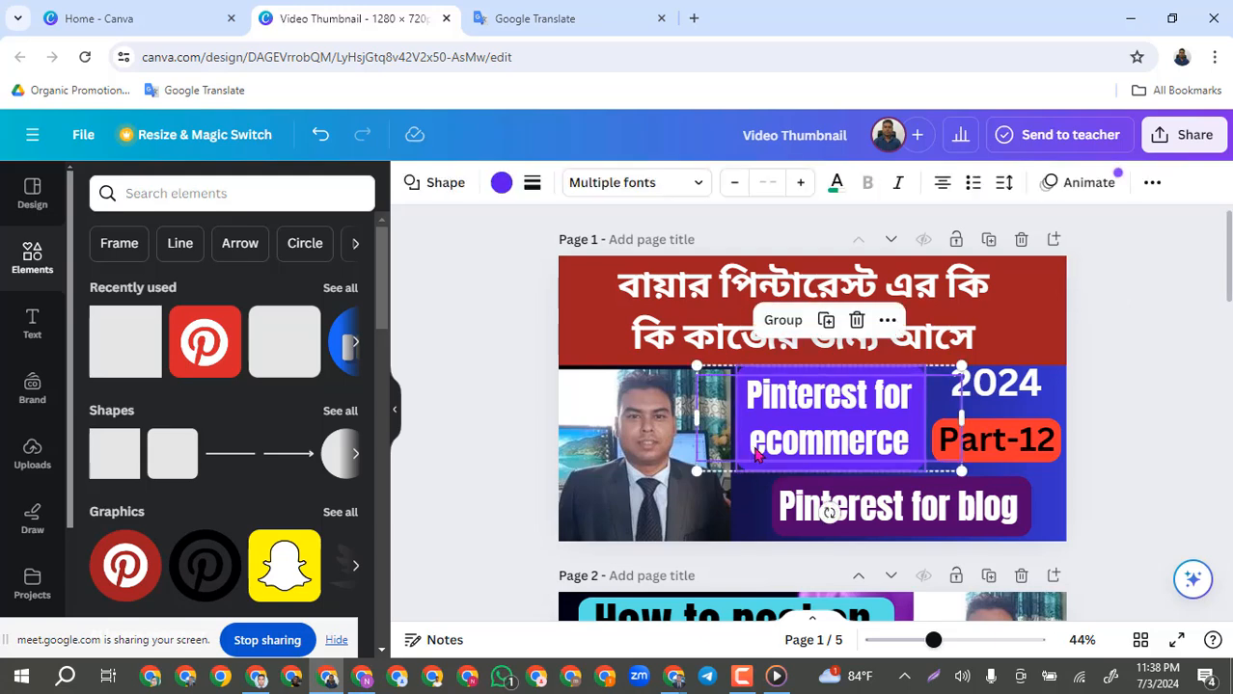
click(1162, 398)
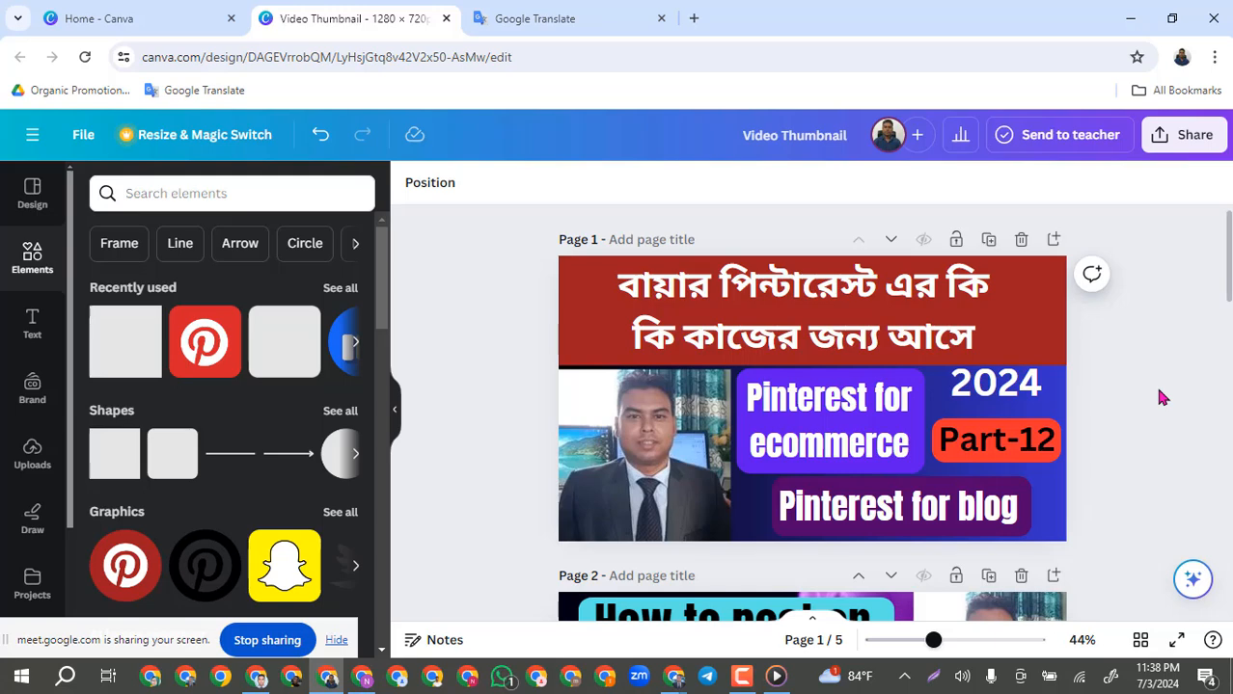
click(1032, 384)
key(Escape)
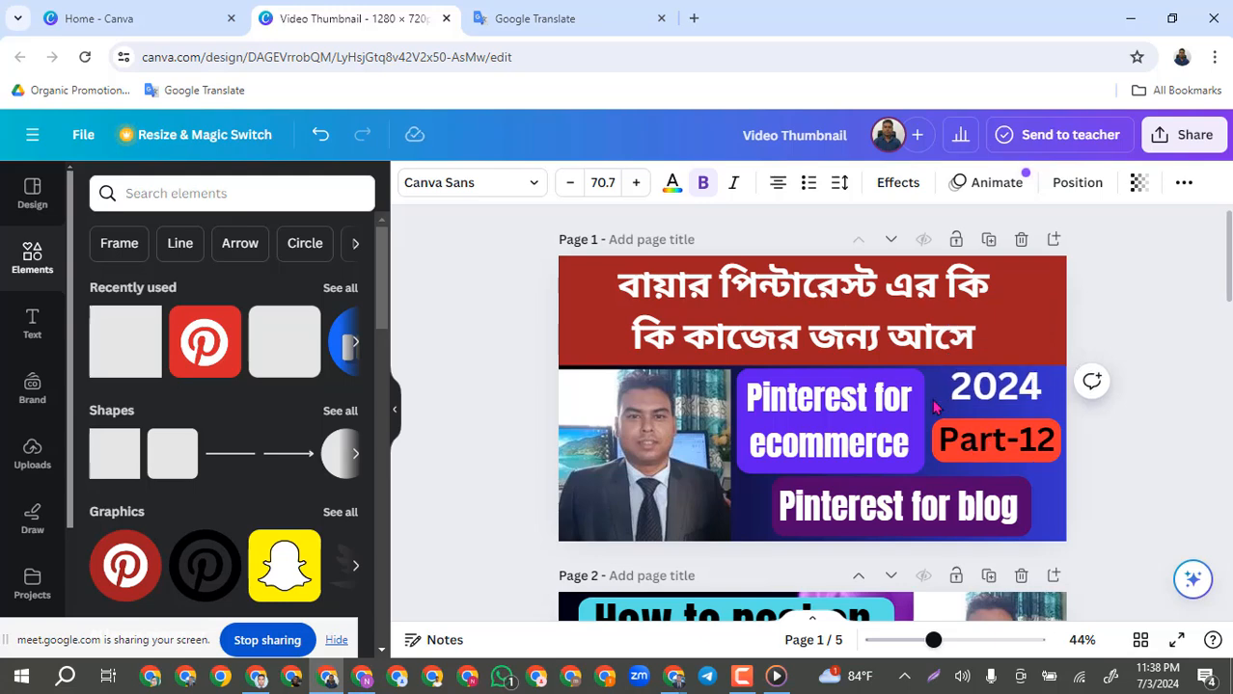
click(1032, 384)
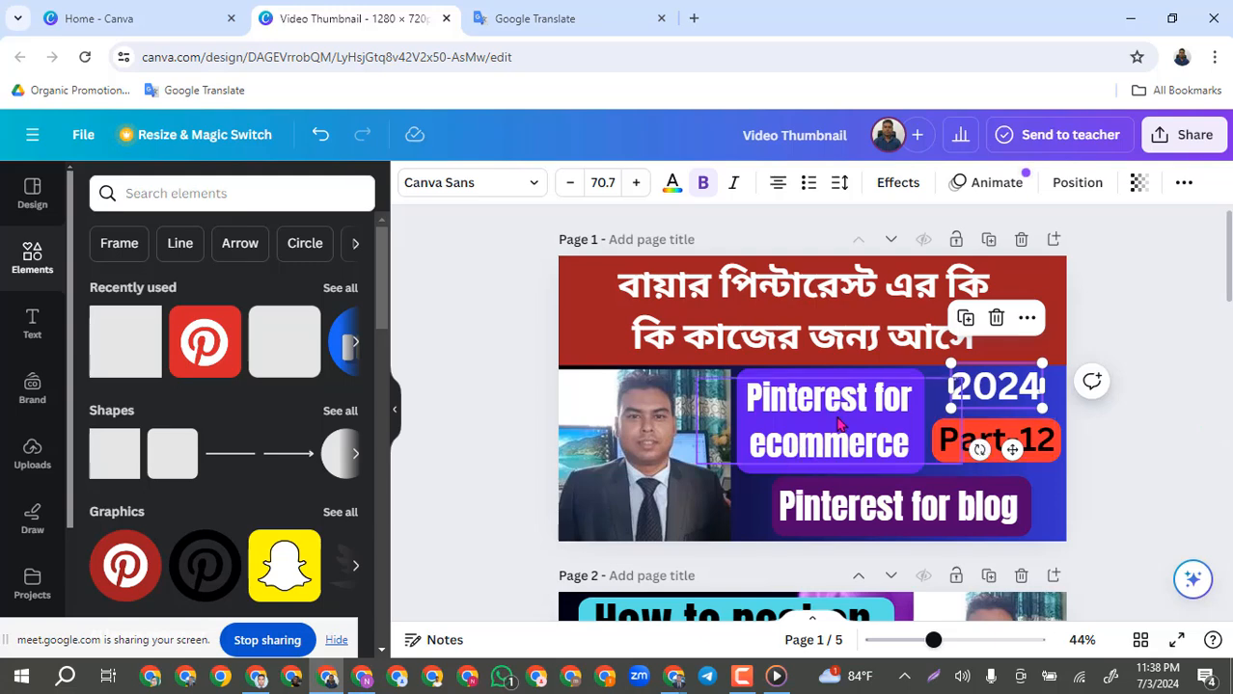
click(477, 326)
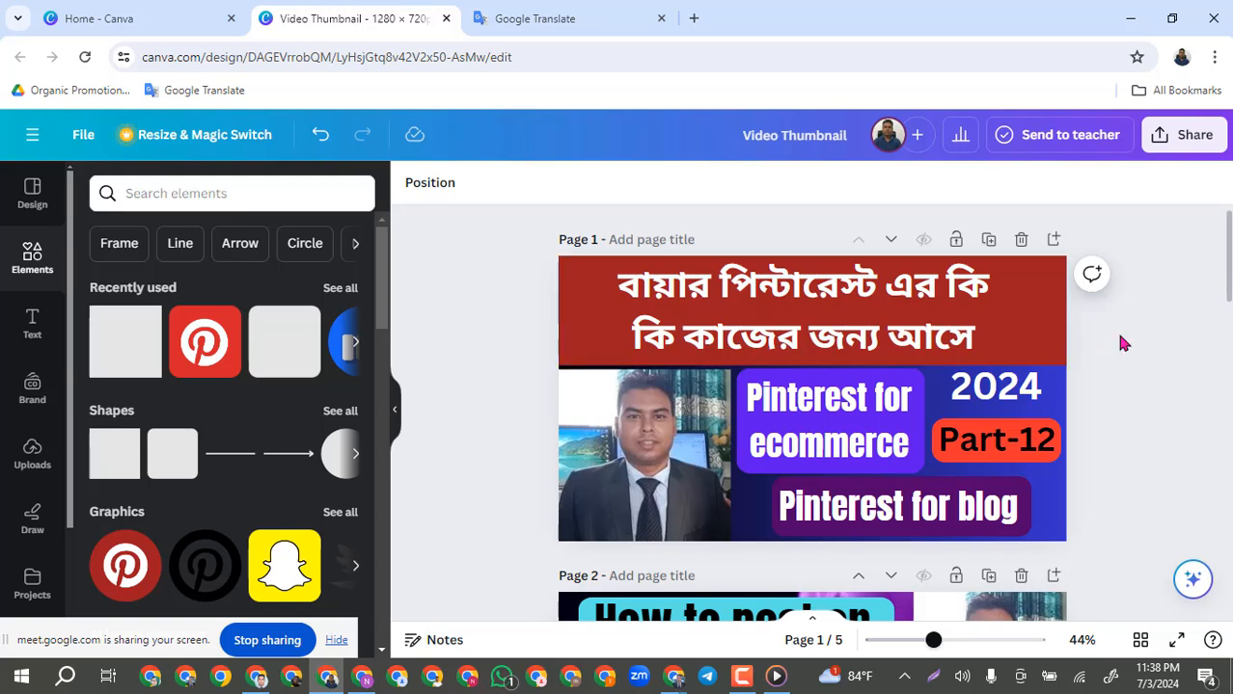
Download only page 1 of the thumbnail design as a PNG image.
click(1188, 141)
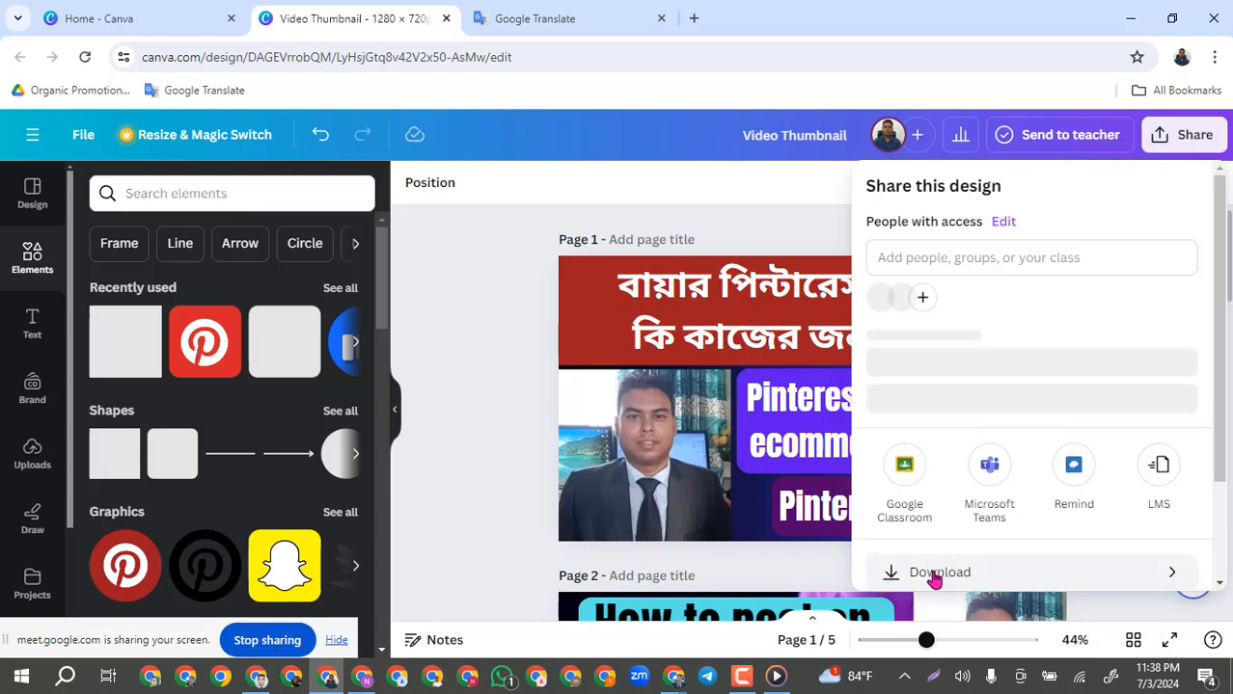
scroll(1011, 446, down, 3)
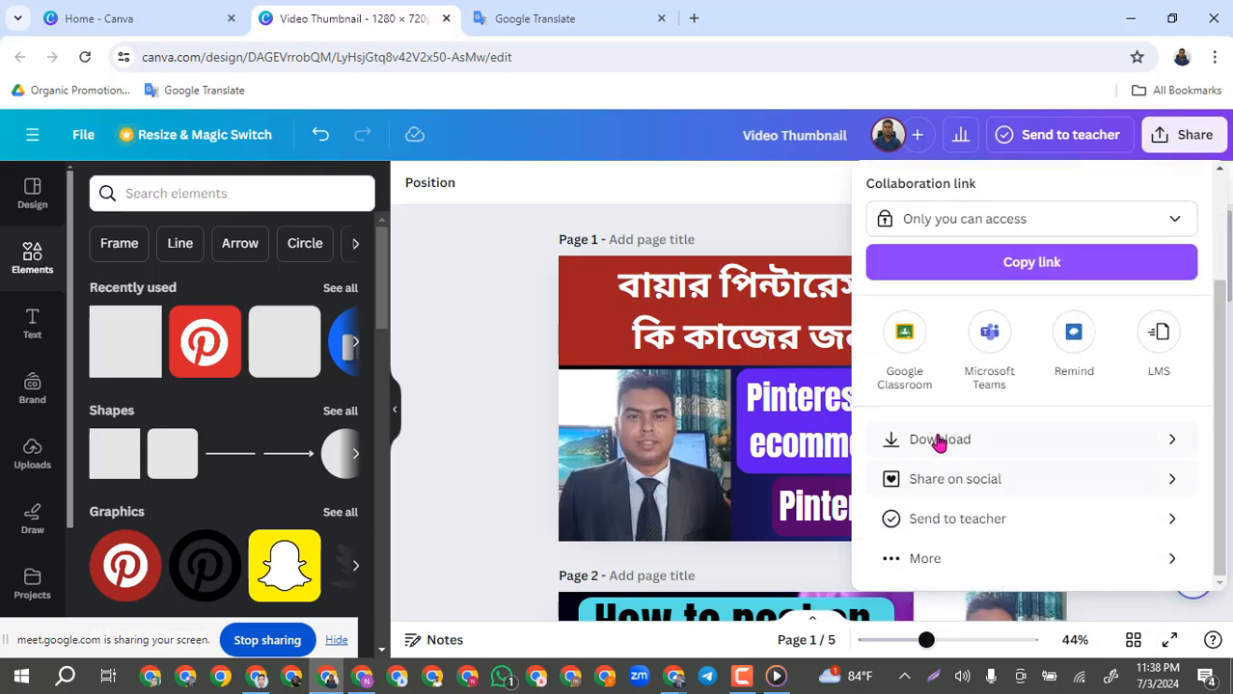
click(1117, 461)
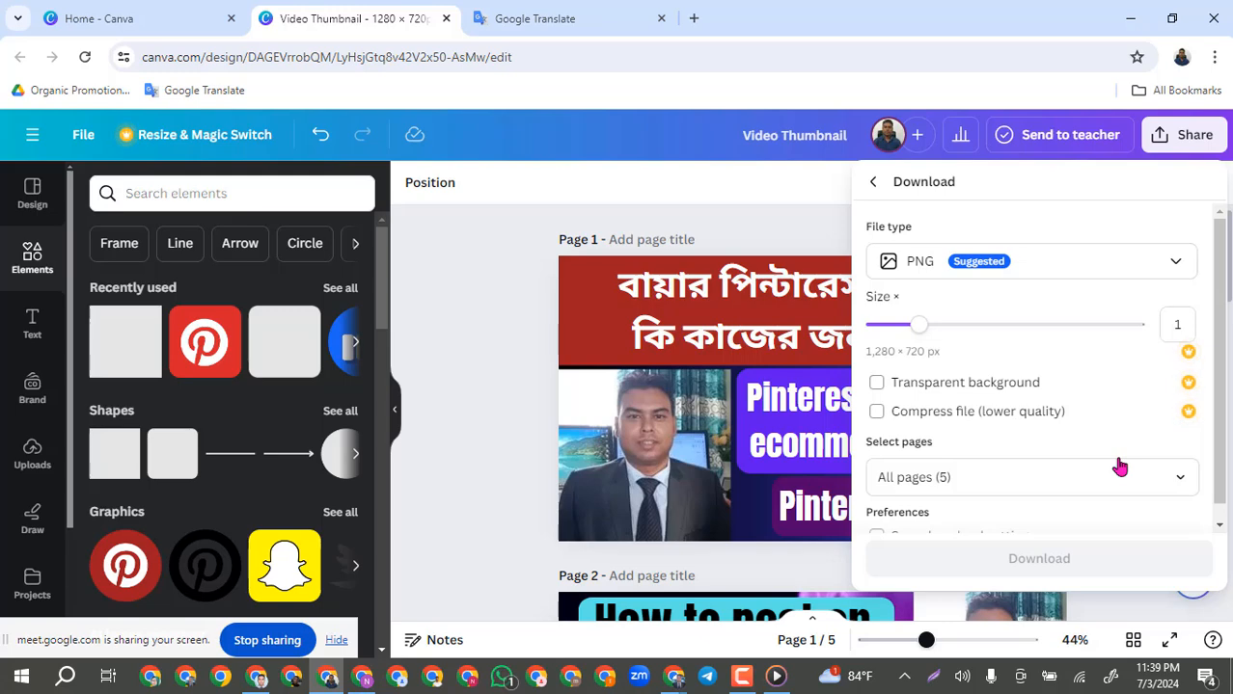
click(1009, 477)
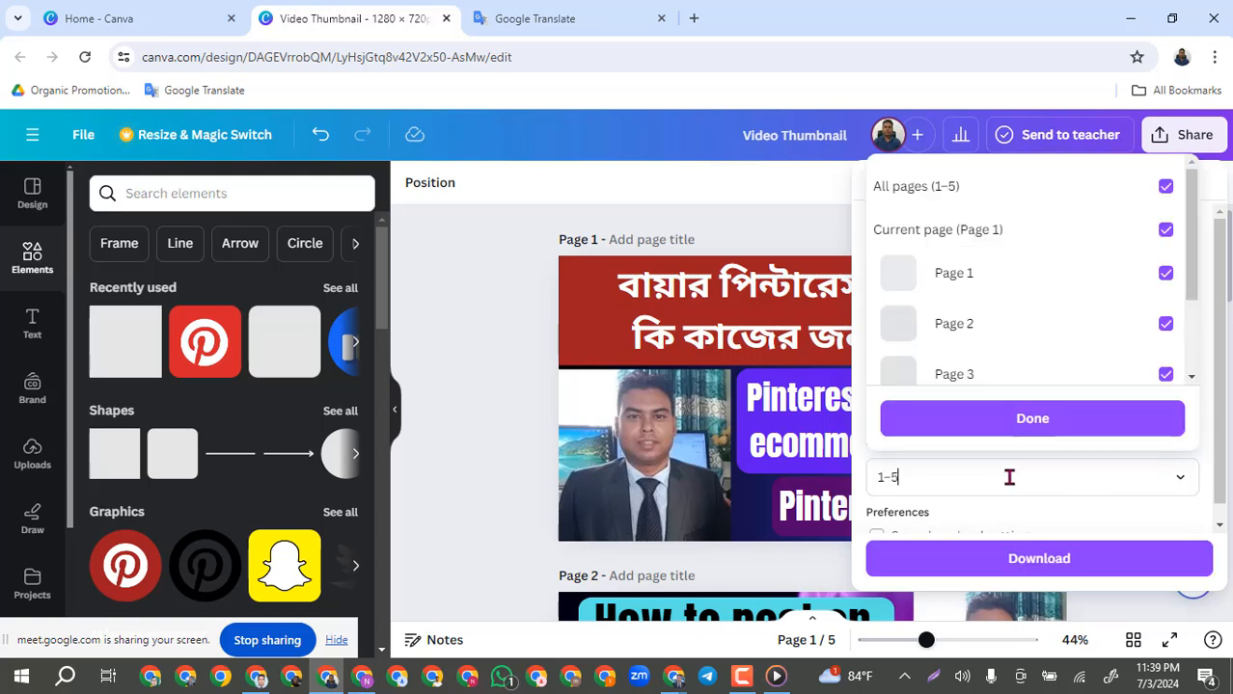
click(904, 190)
click(949, 281)
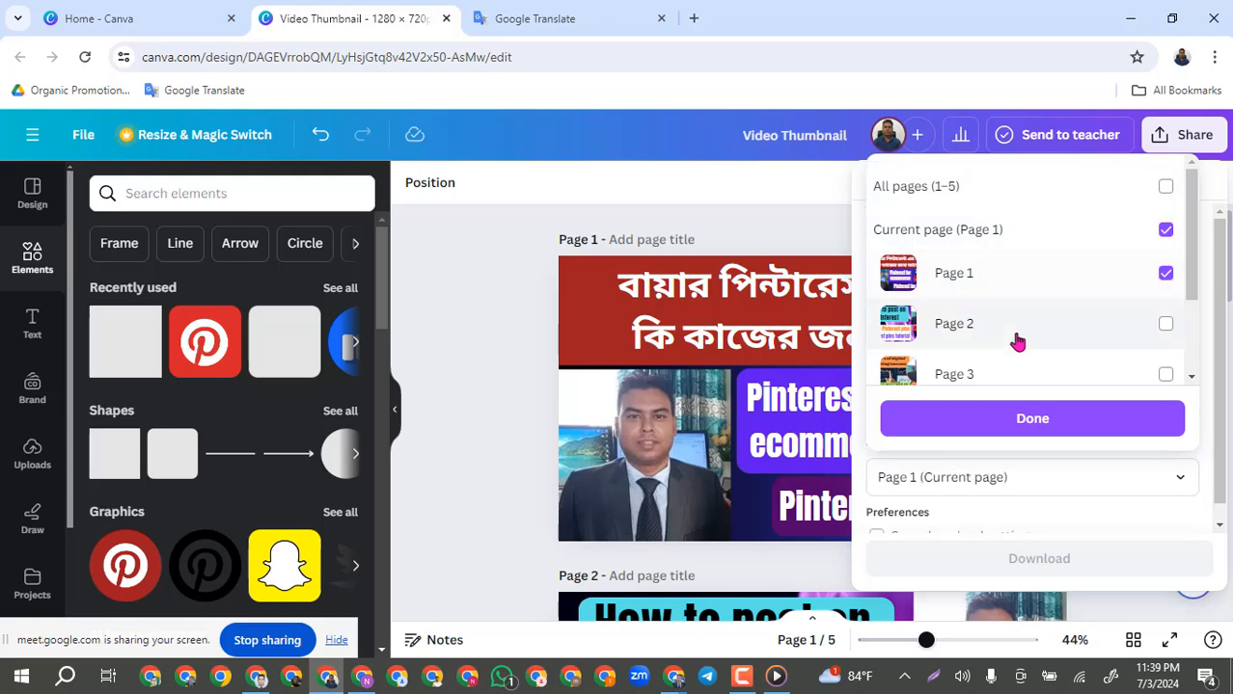
click(997, 420)
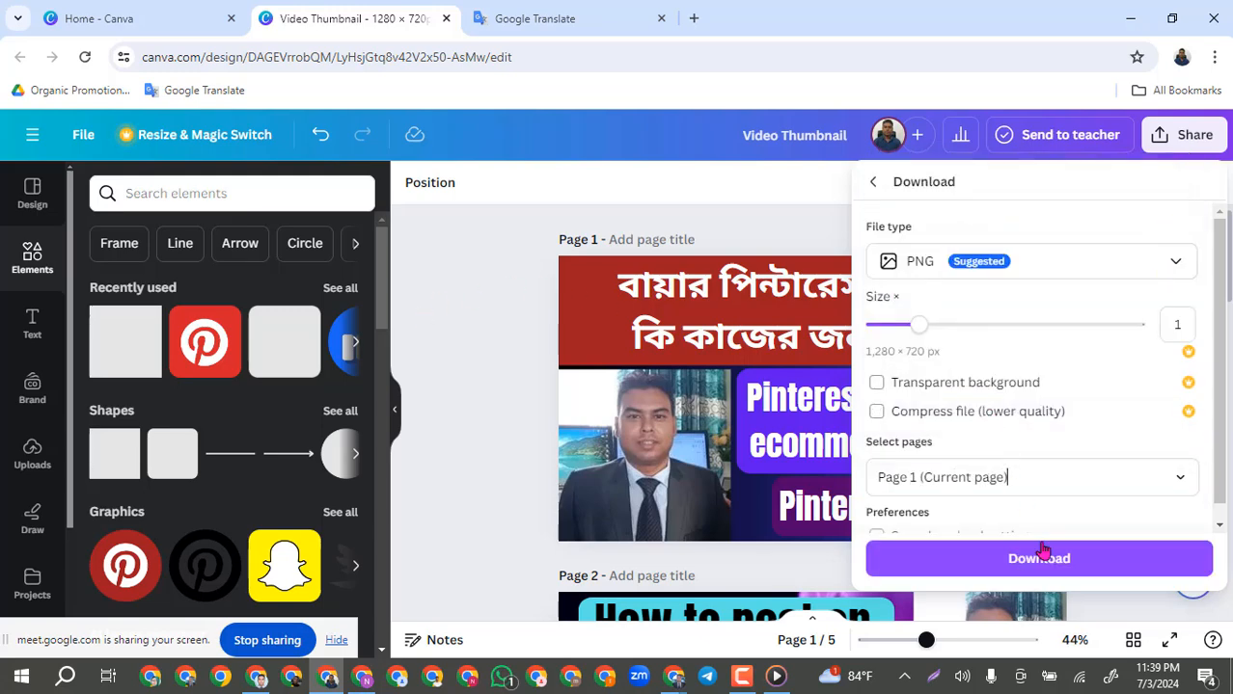
click(1041, 559)
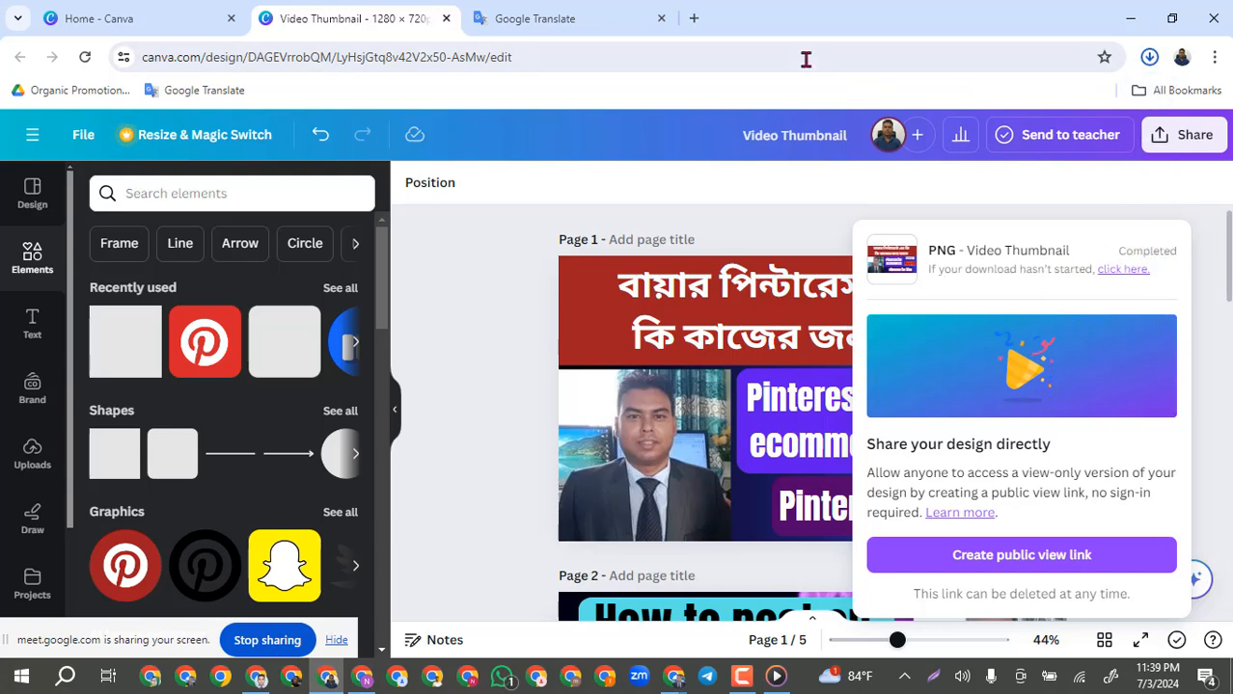
Switch to File Explorer and cut the Video Thumbnail PNG out of the Downloads folder inside Documents.
click(1133, 26)
click(1134, 26)
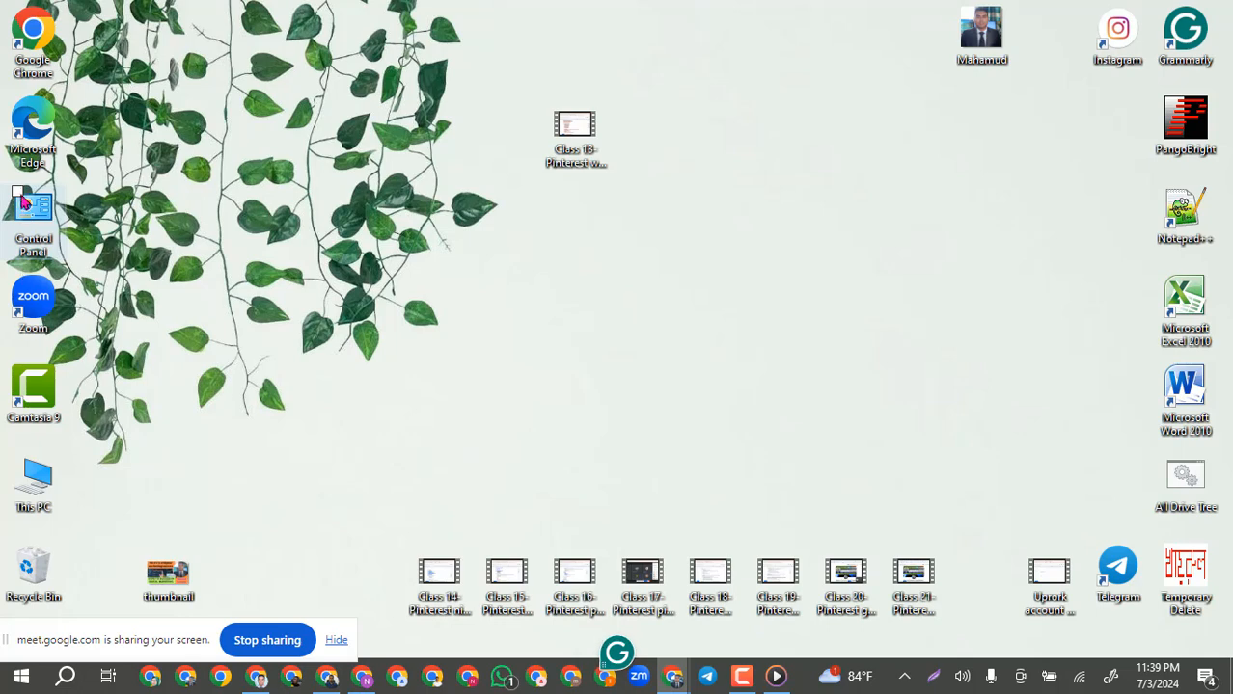
click(35, 478)
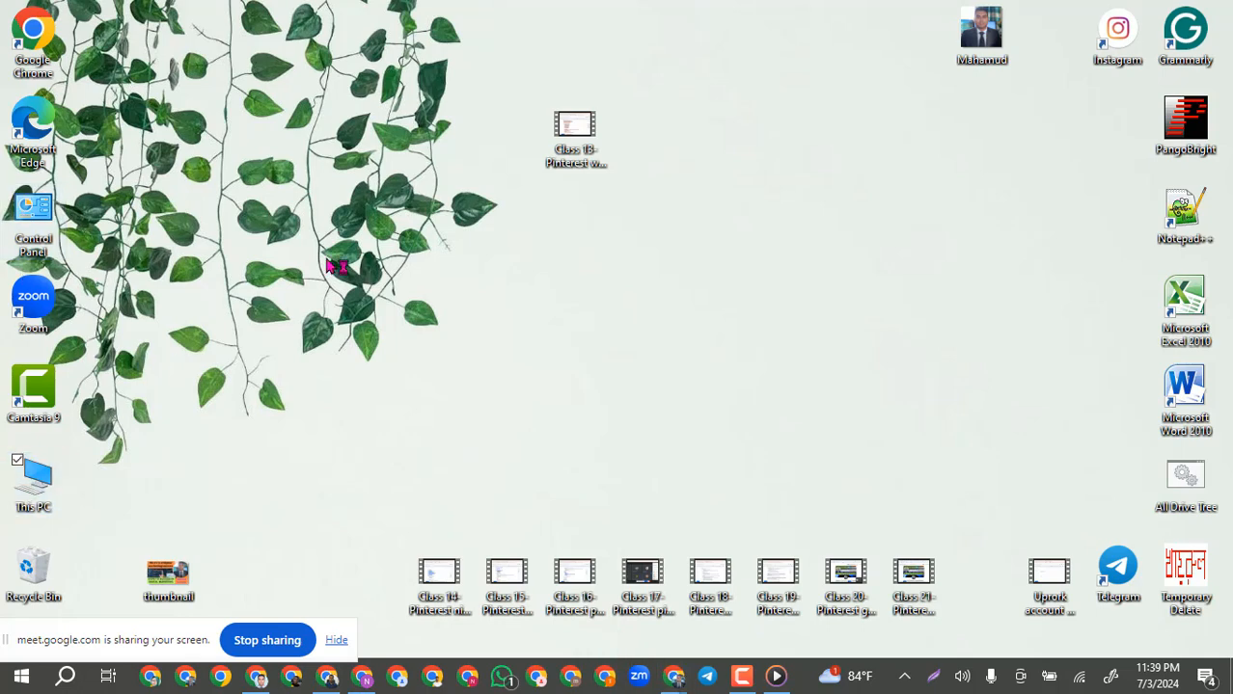
key(Return)
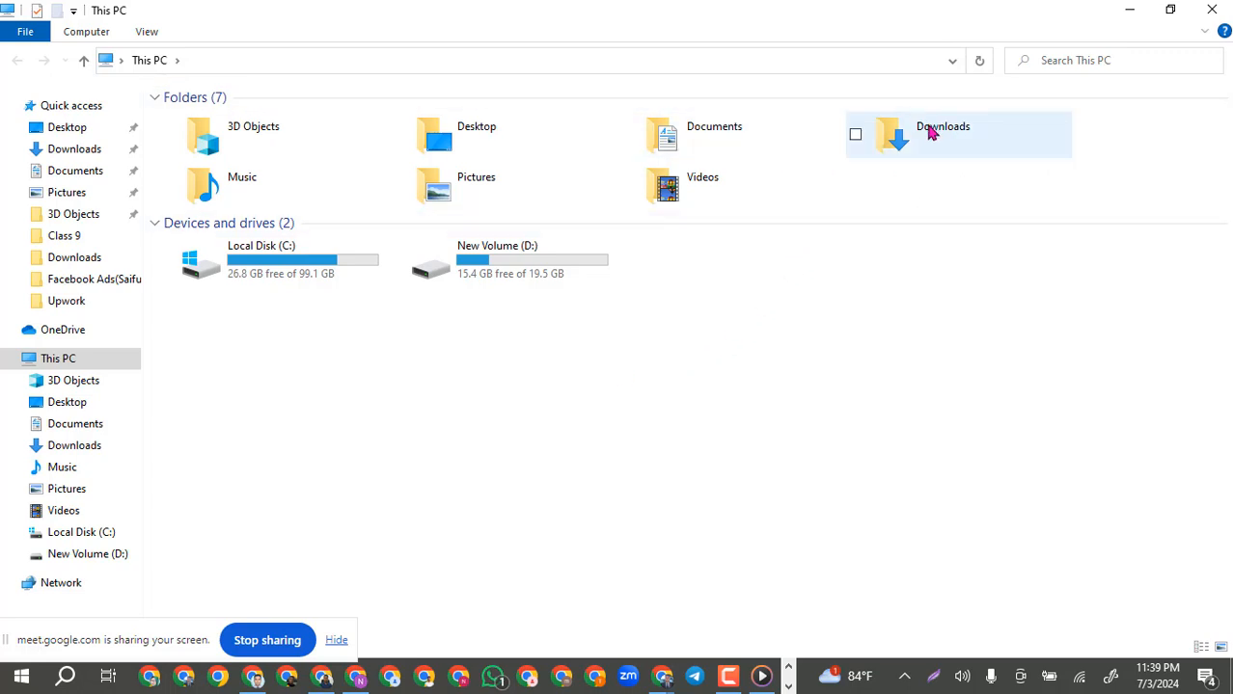
double_click(696, 129)
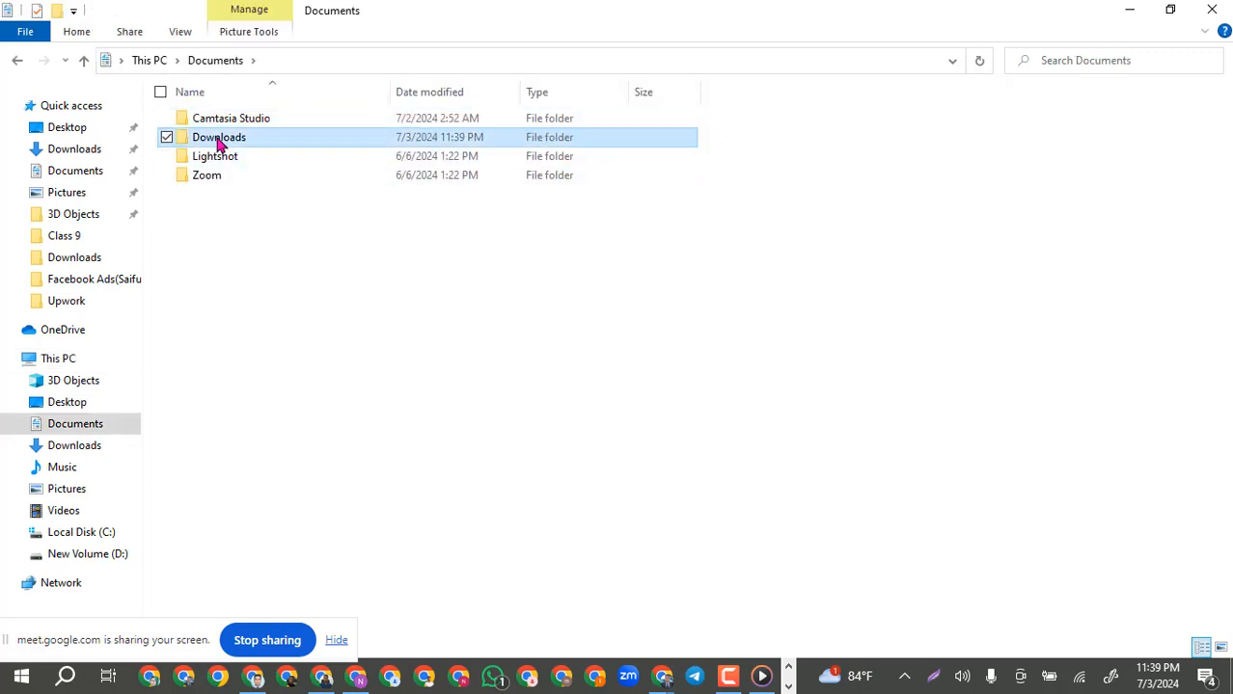
double_click(220, 137)
click(228, 141)
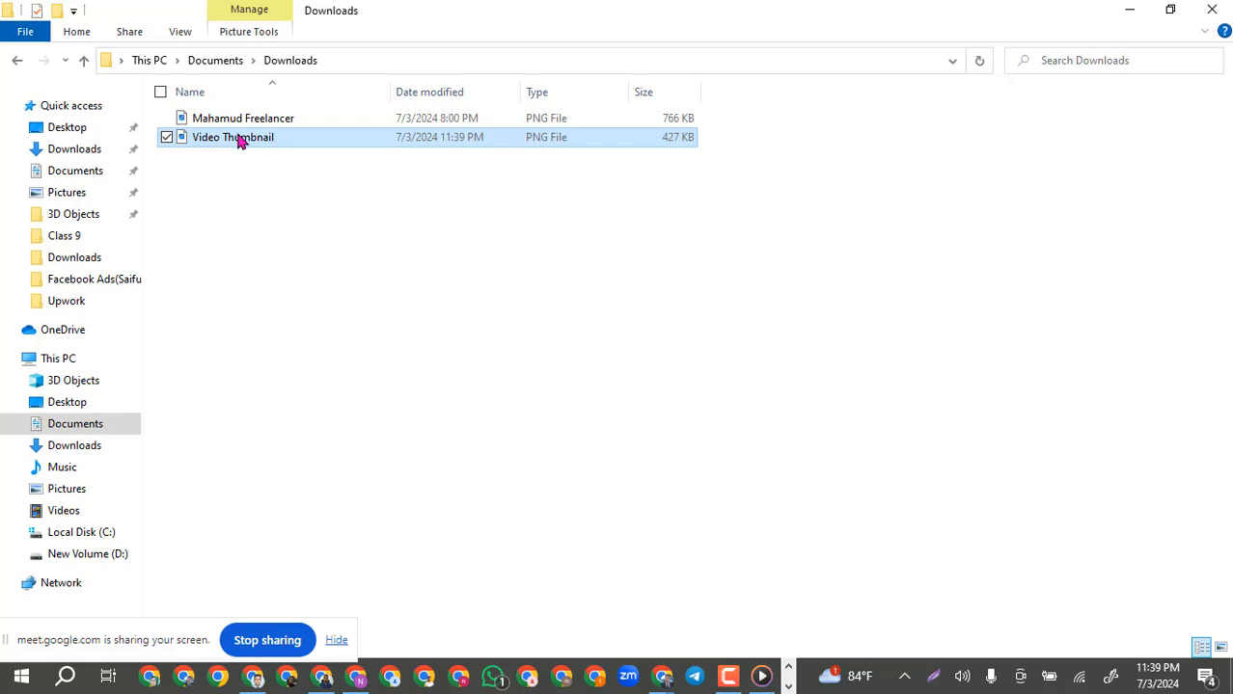
right_click(240, 141)
click(39, 533)
click(1217, 8)
Paste the Video Thumbnail PNG onto the desktop and place it beside the Class 13 video file.
right_click(779, 241)
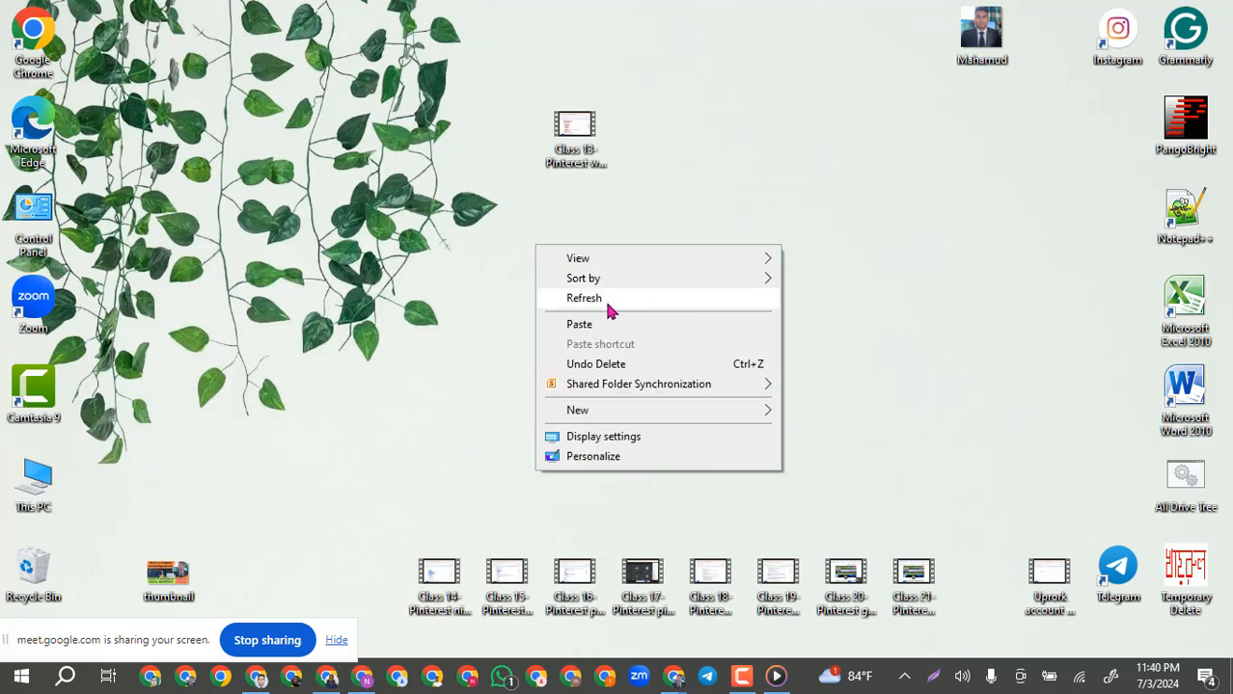
click(586, 325)
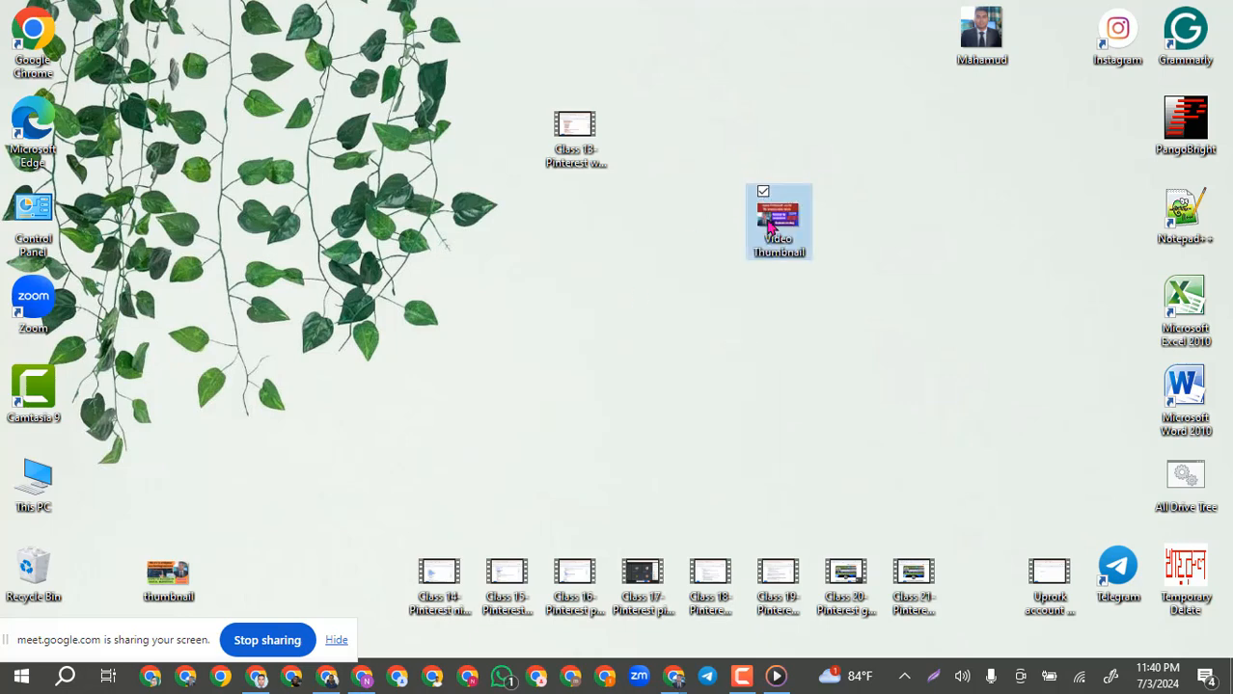
drag(768, 225, 641, 143)
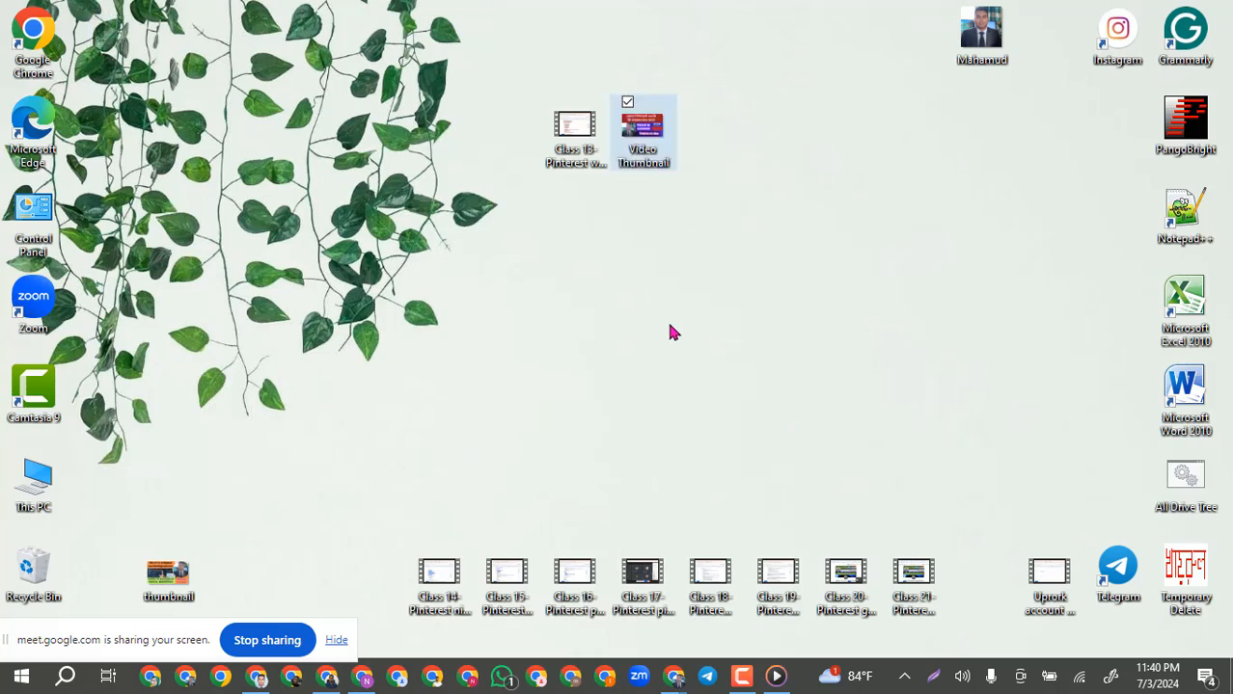
click(671, 329)
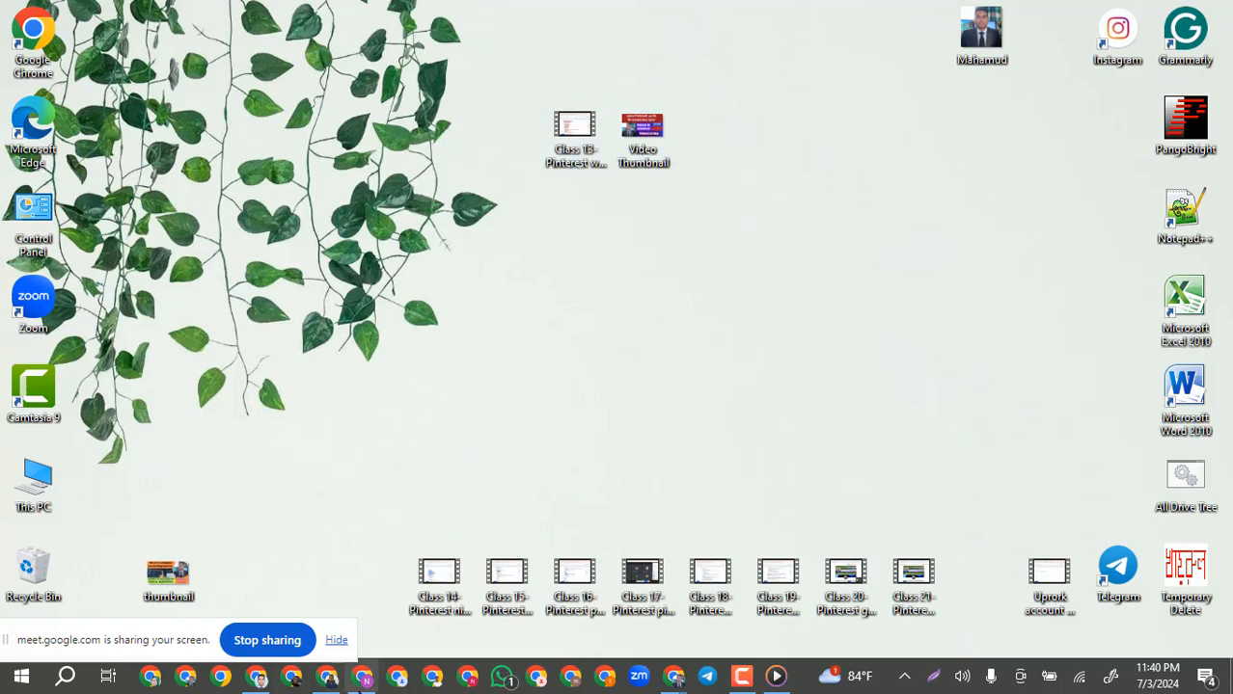
Return to the thumbnail design in Canva and dismiss the notice about the completed PNG download.
click(367, 678)
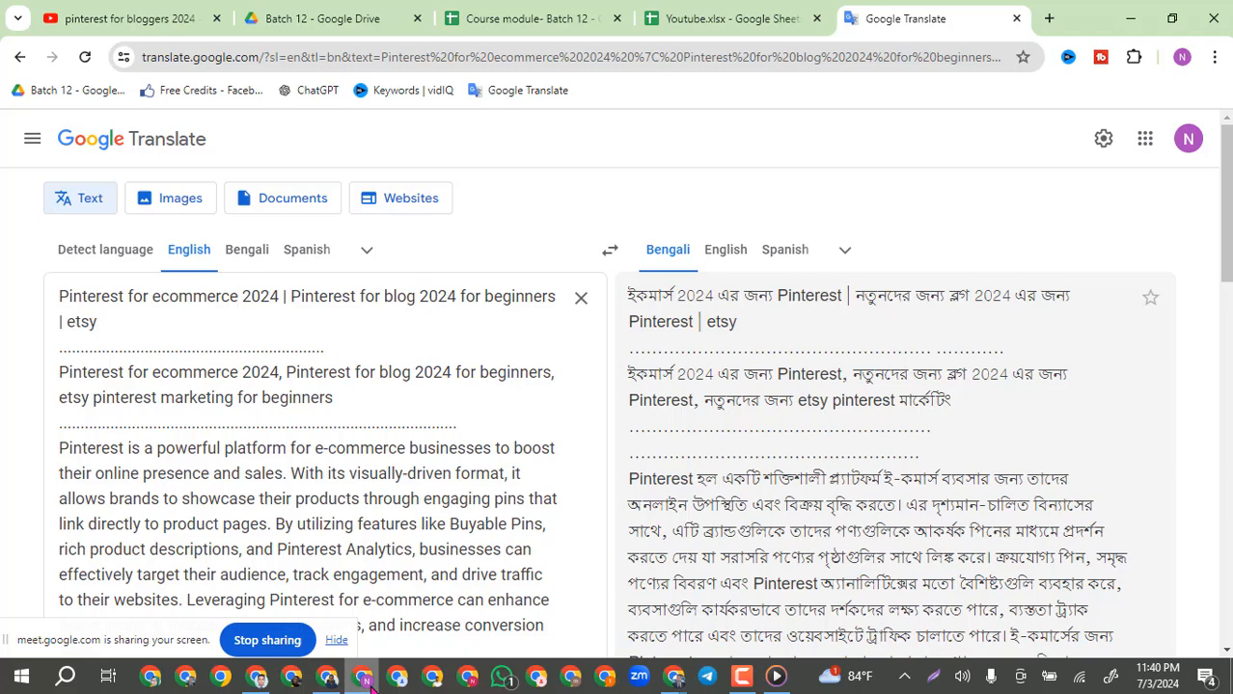
click(366, 678)
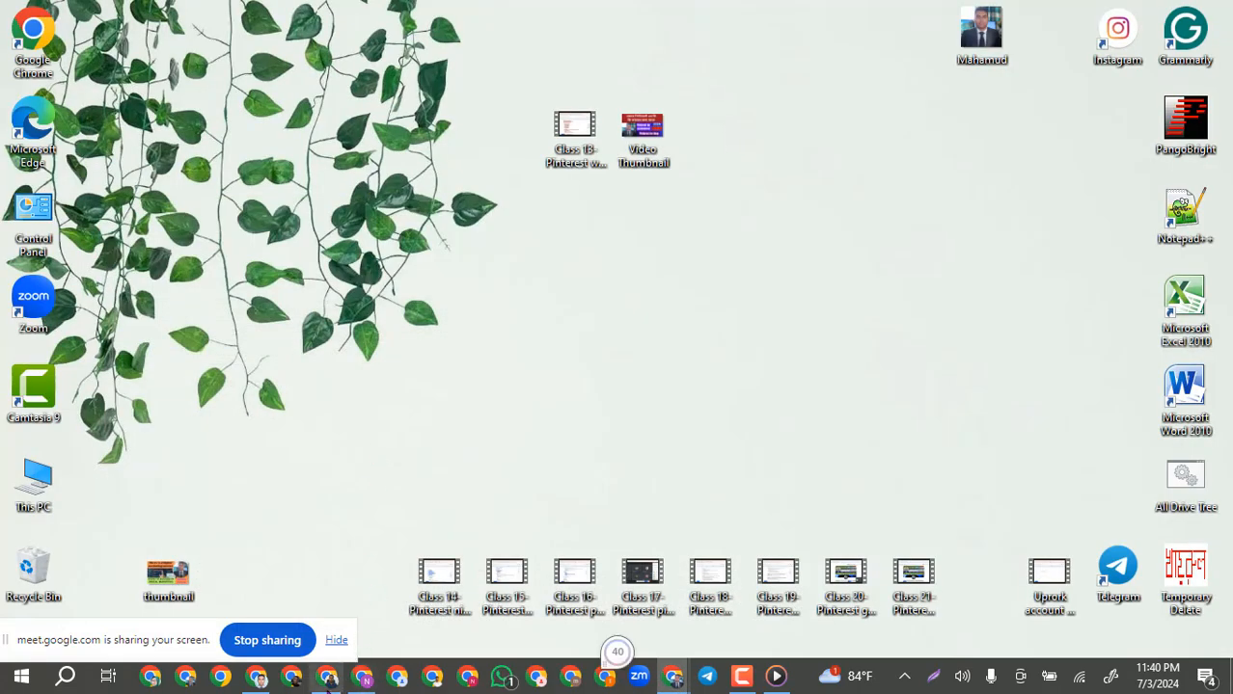
click(323, 590)
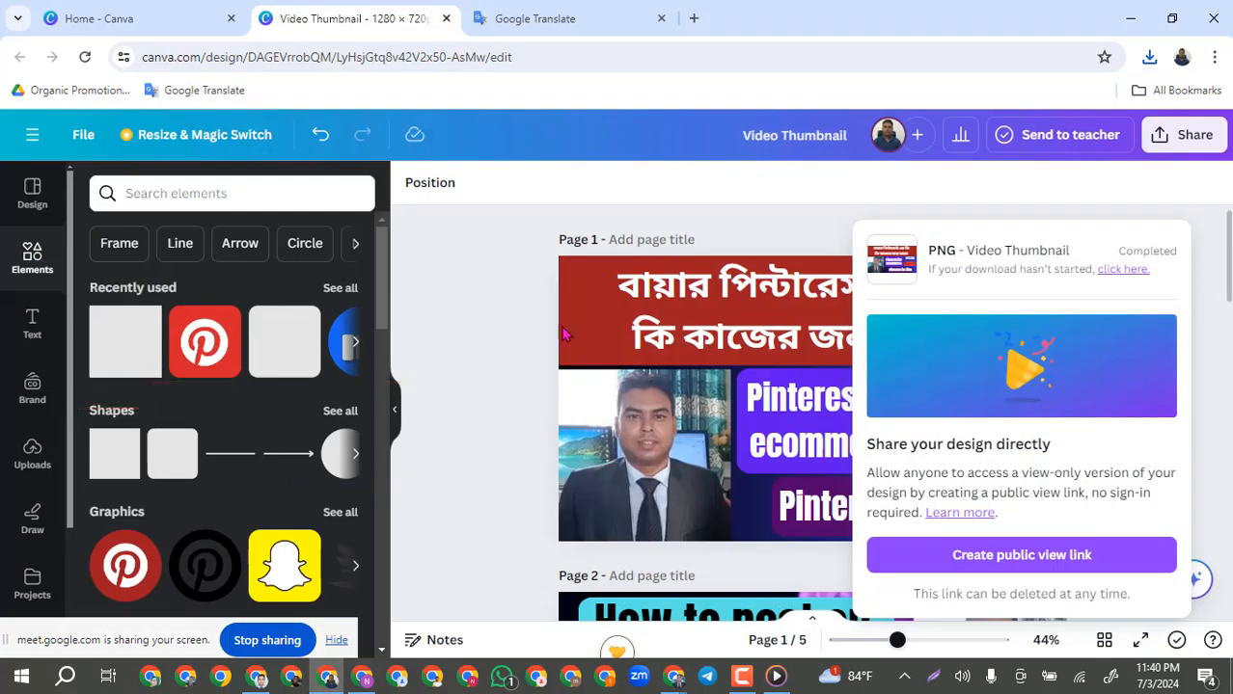
click(480, 337)
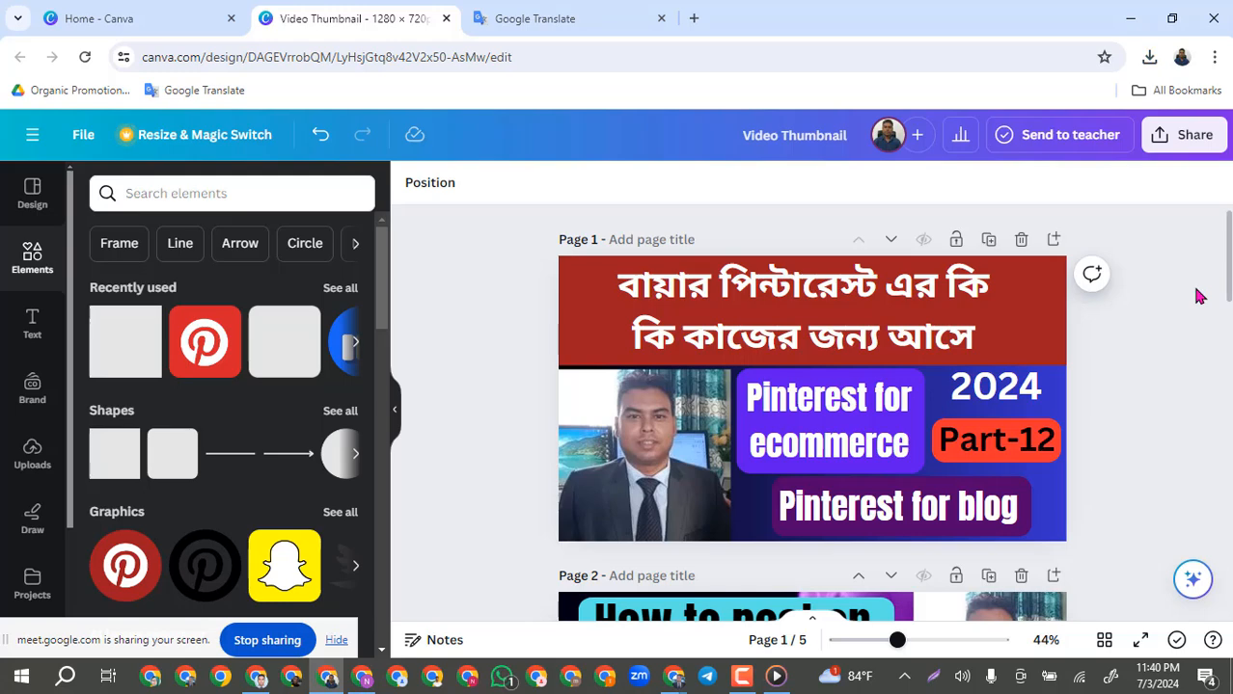
click(1188, 138)
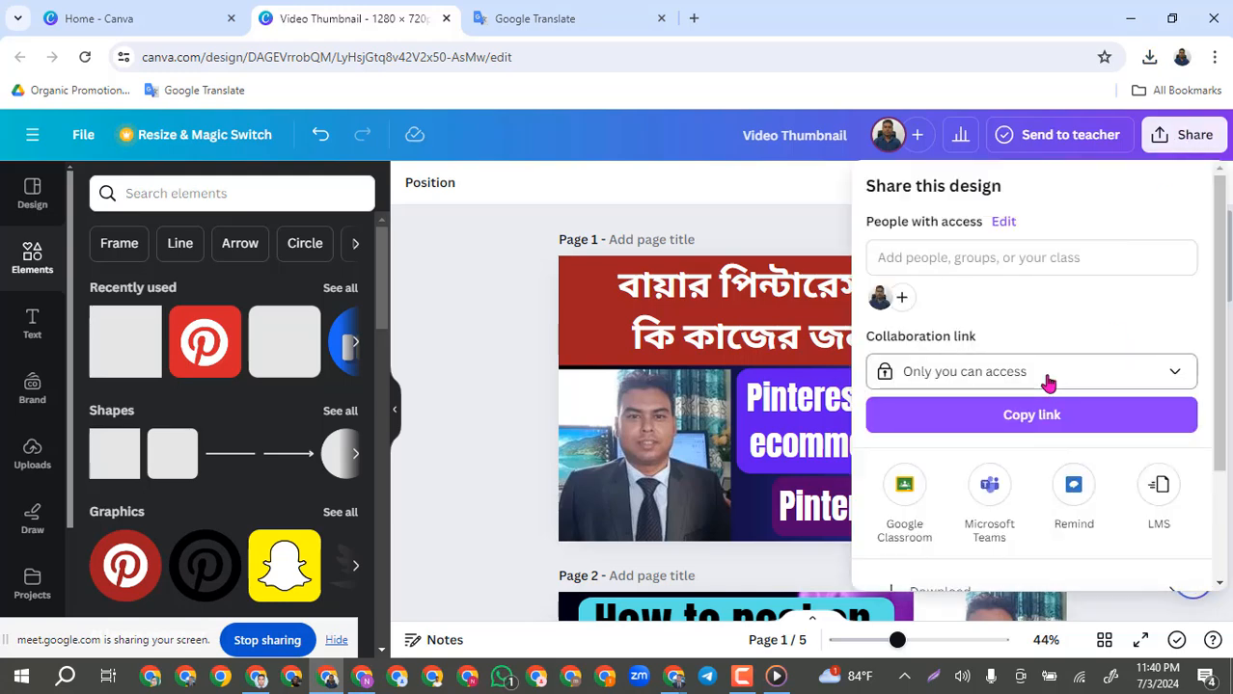
click(495, 361)
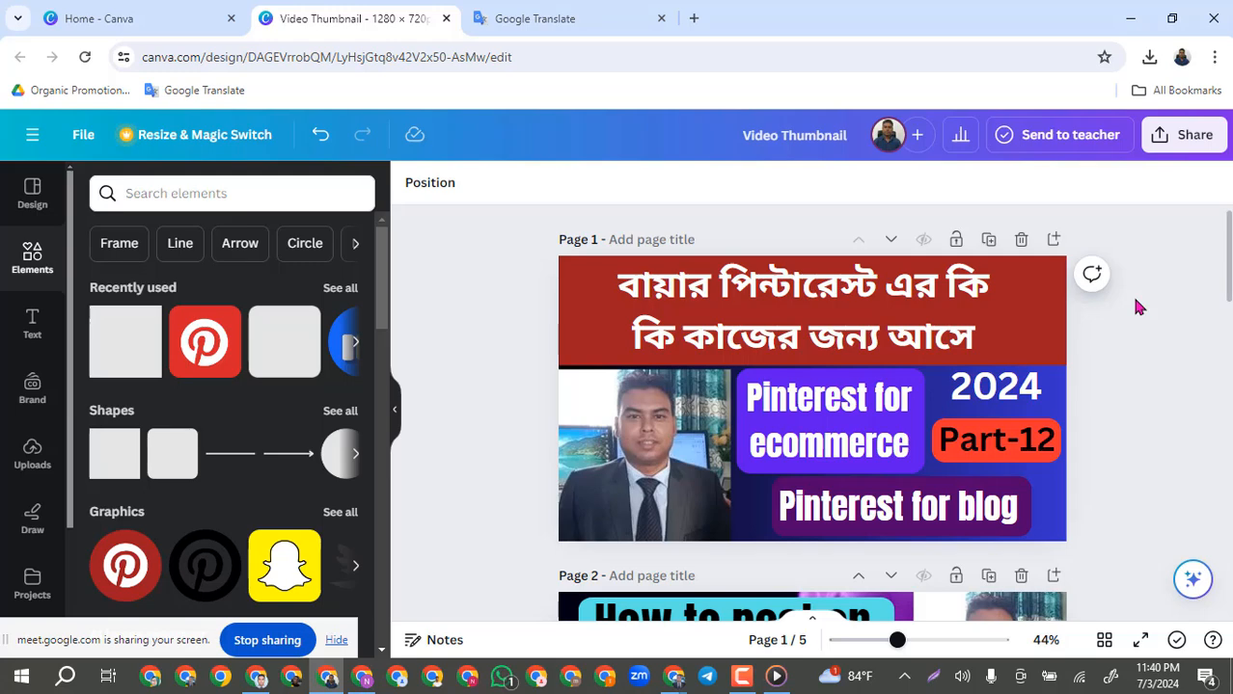
Open the design's download options and set the file type to JPG.
click(1180, 138)
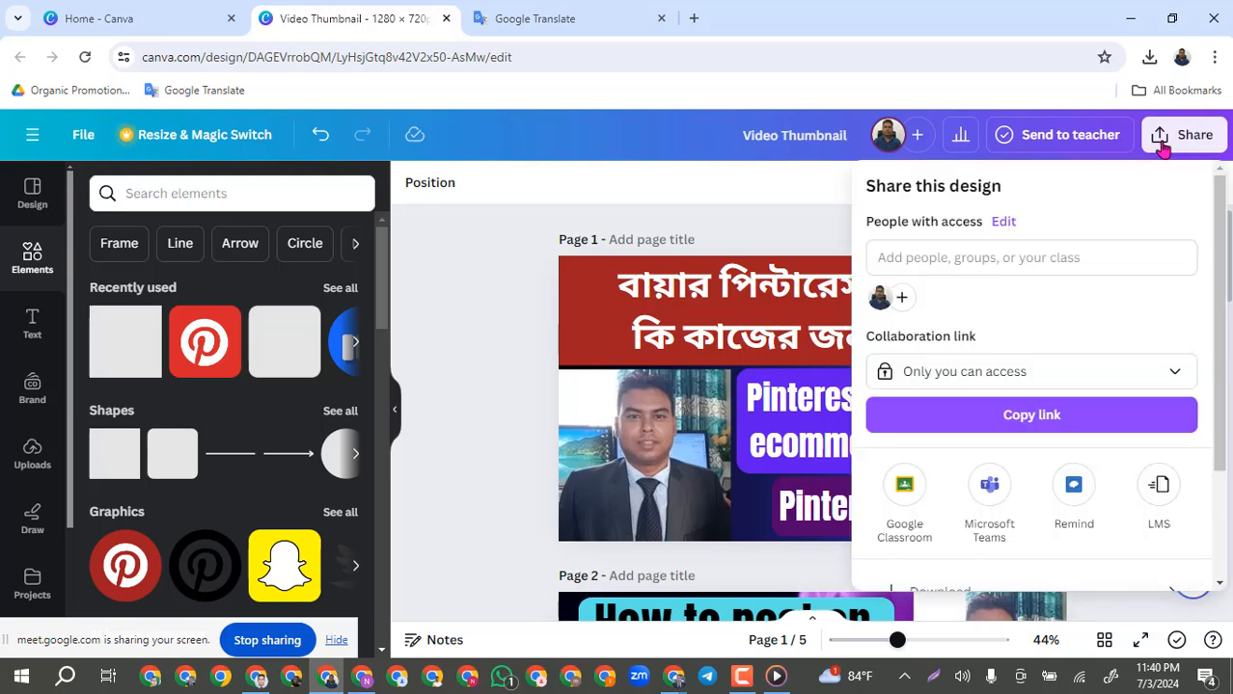
scroll(1030, 566, down, 3)
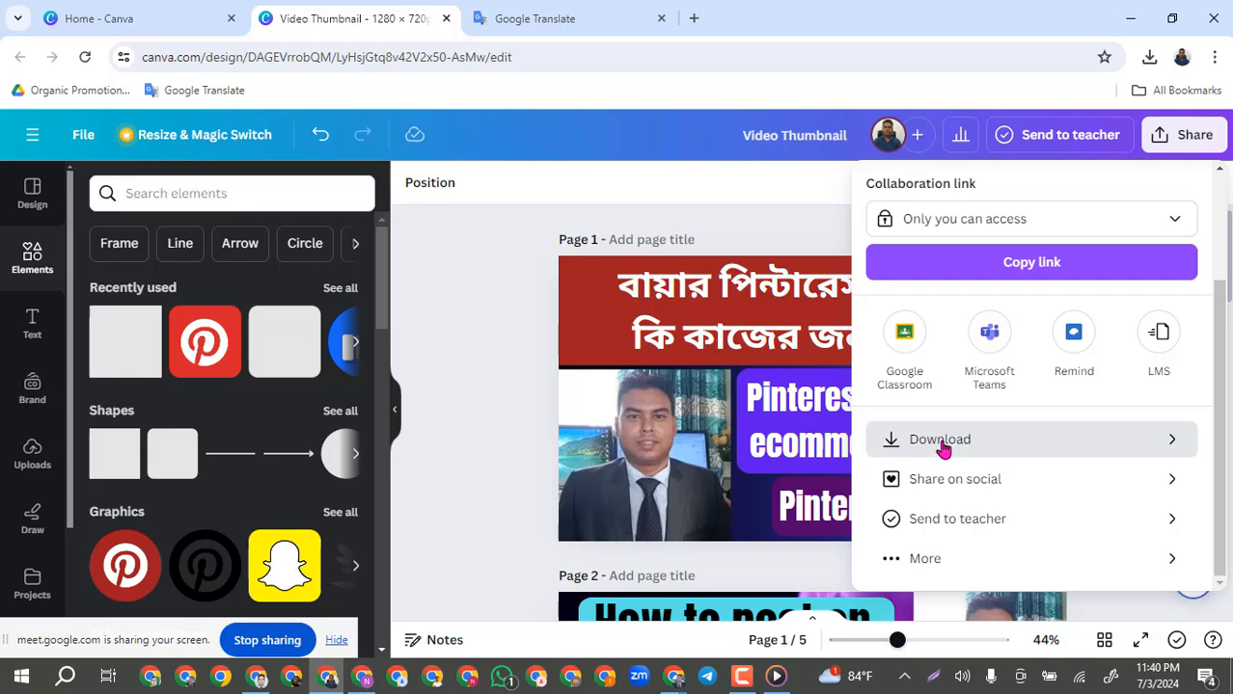
click(940, 441)
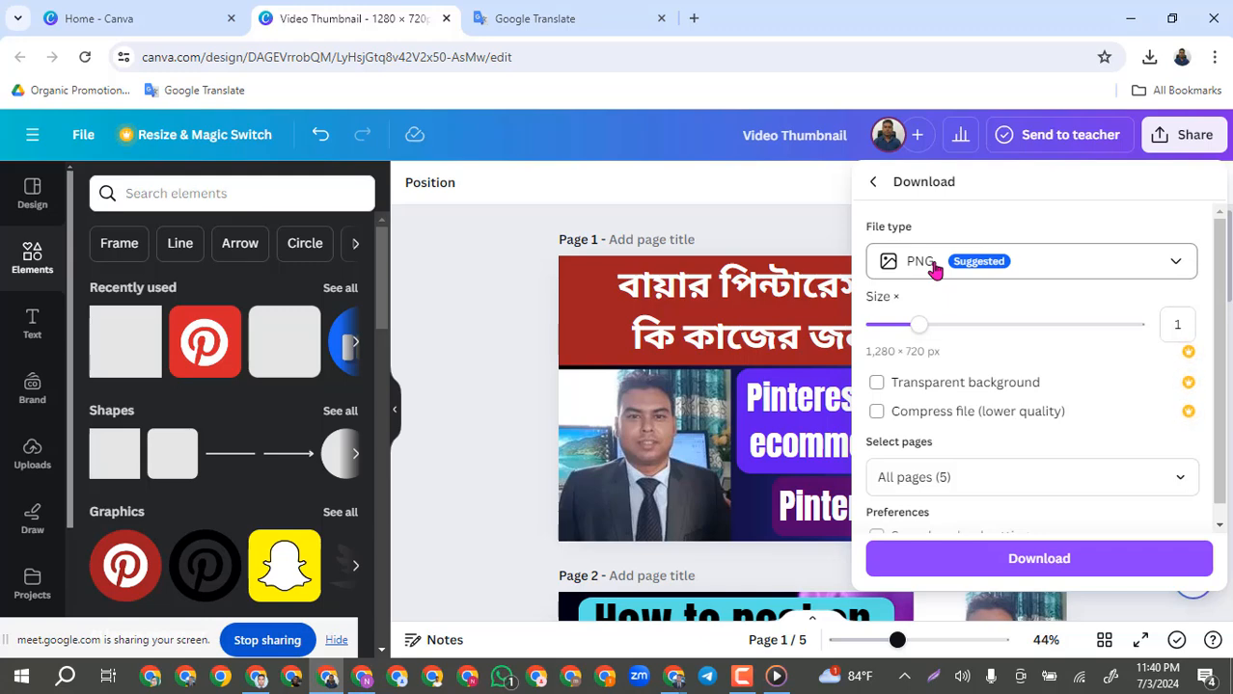
click(1176, 269)
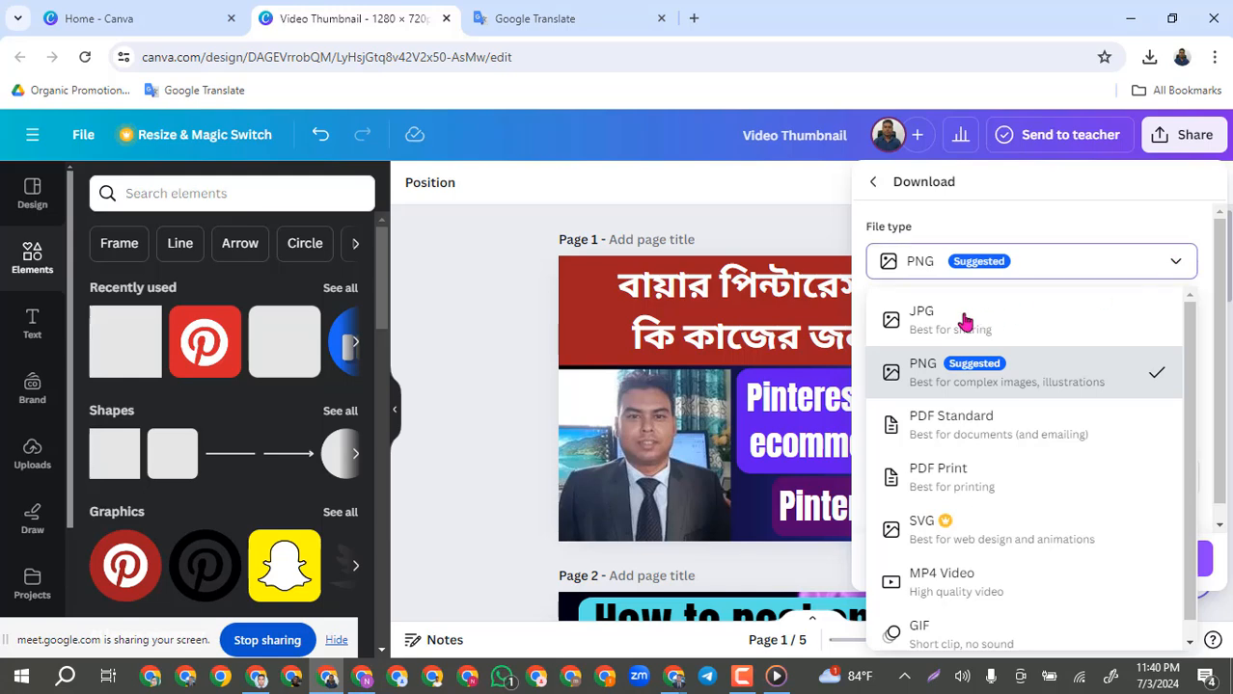
click(932, 322)
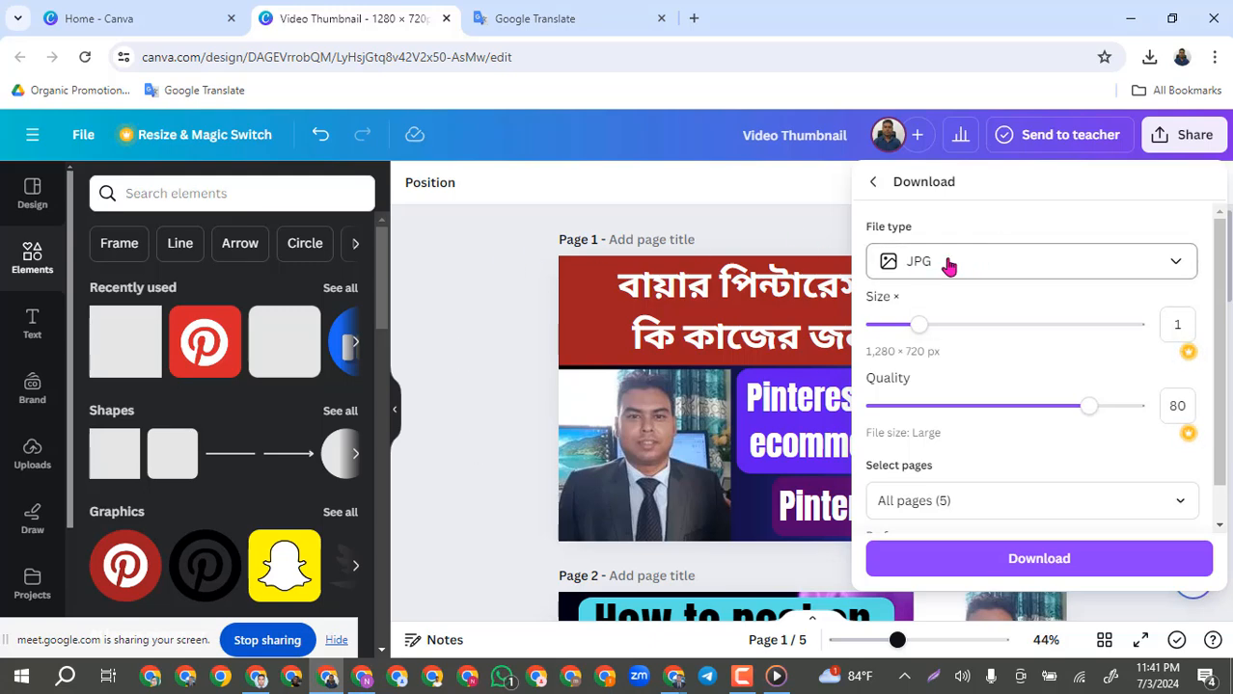
Switch to the desktop and delete the Video Thumbnail PNG beside the Class 13 video file.
click(1130, 18)
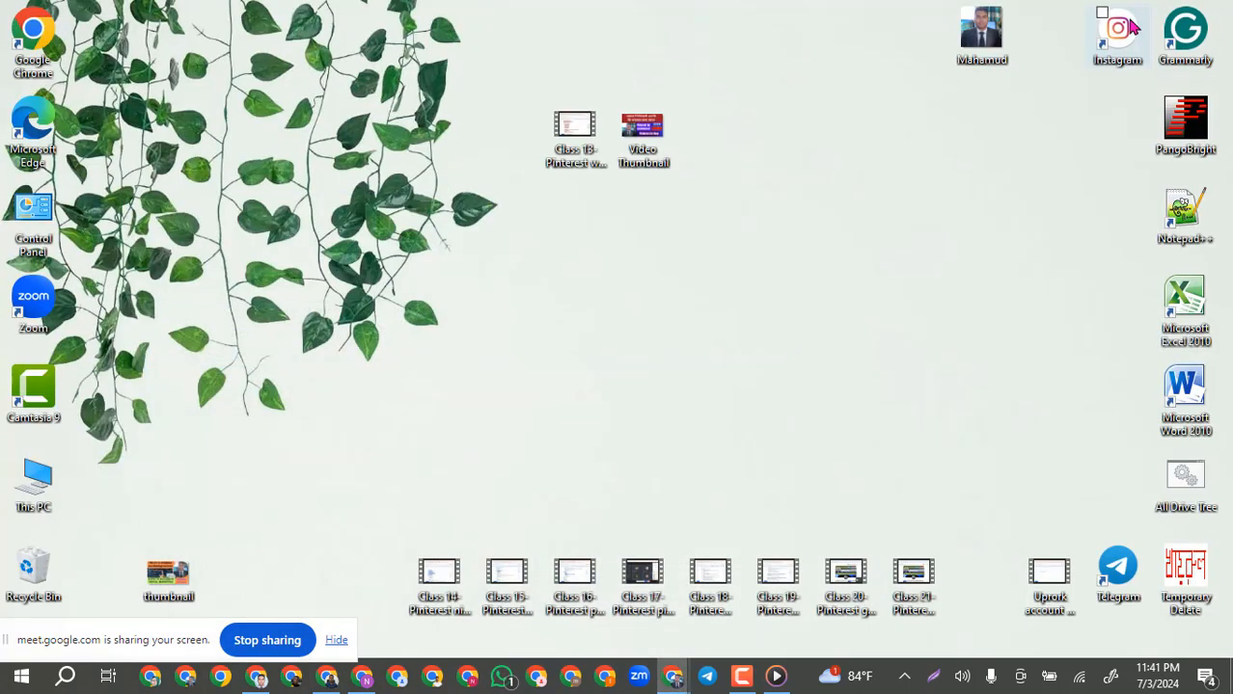
click(652, 148)
right_click(652, 148)
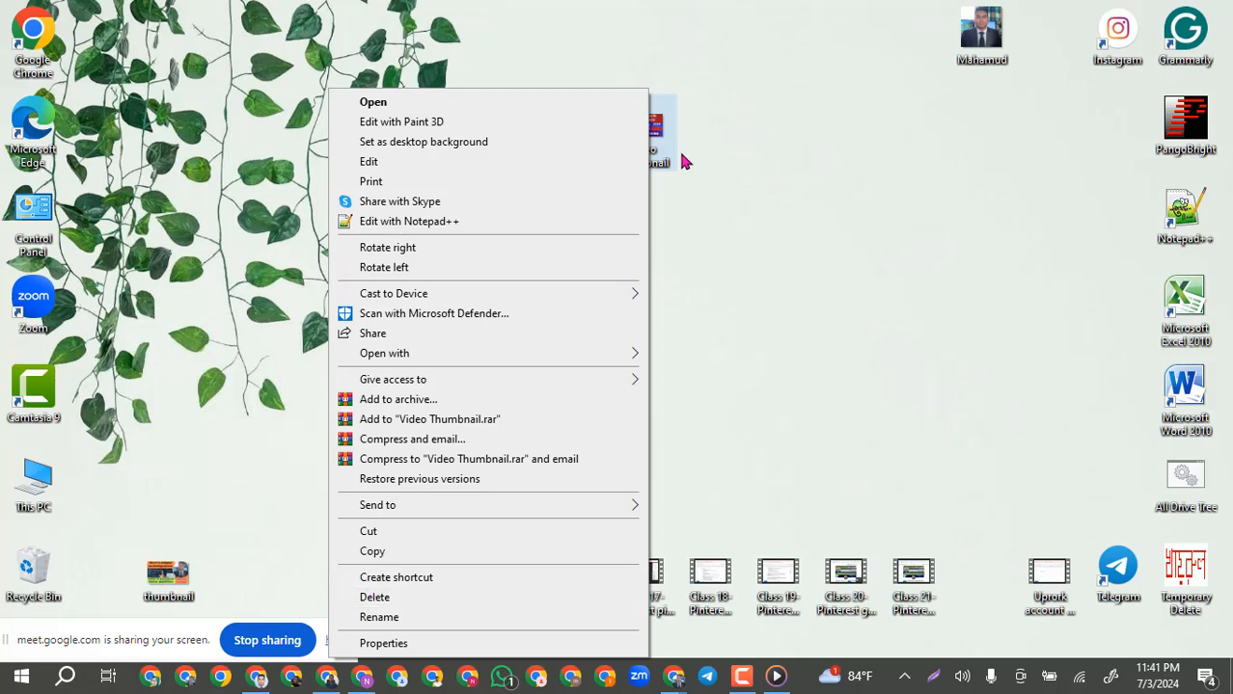
click(375, 598)
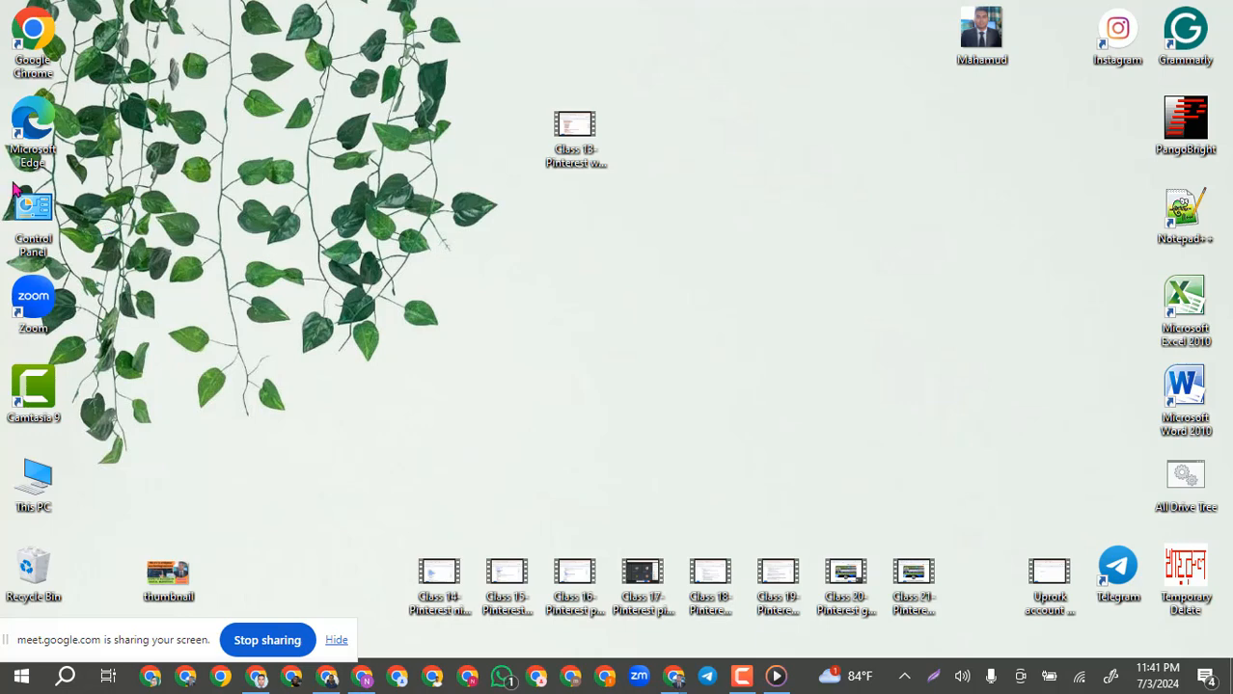
Open the Downloads folder inside Documents to check which image files it holds.
click(50, 492)
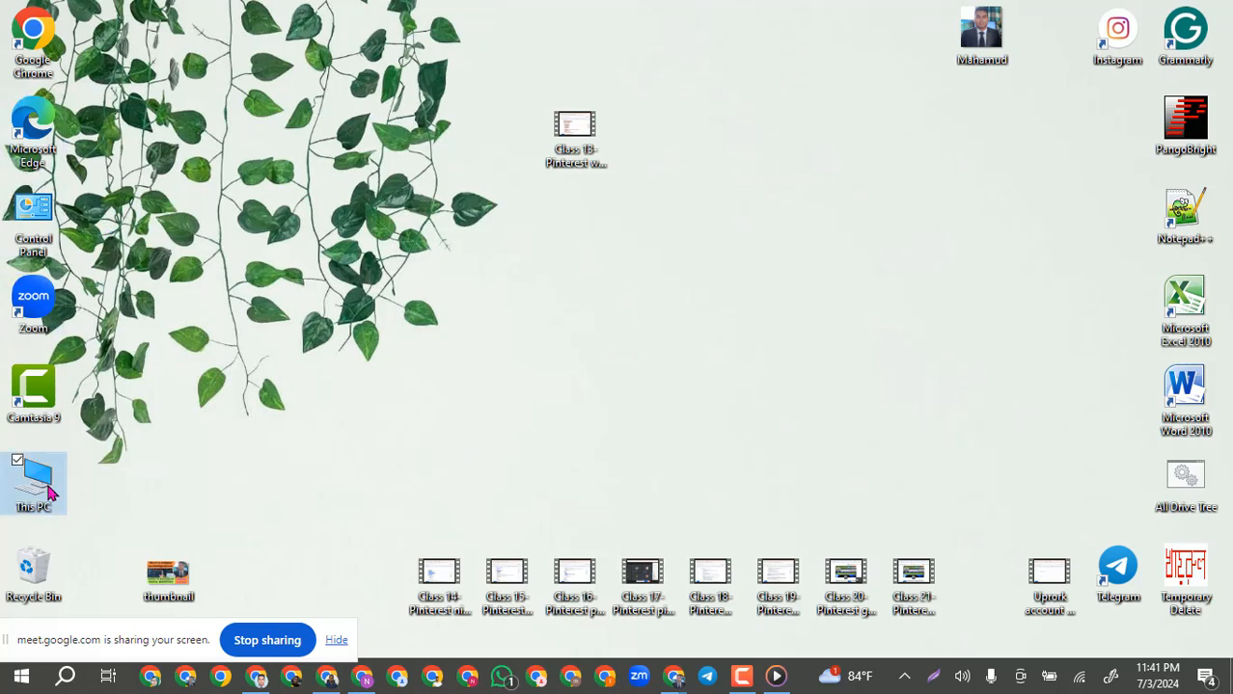
double_click(48, 489)
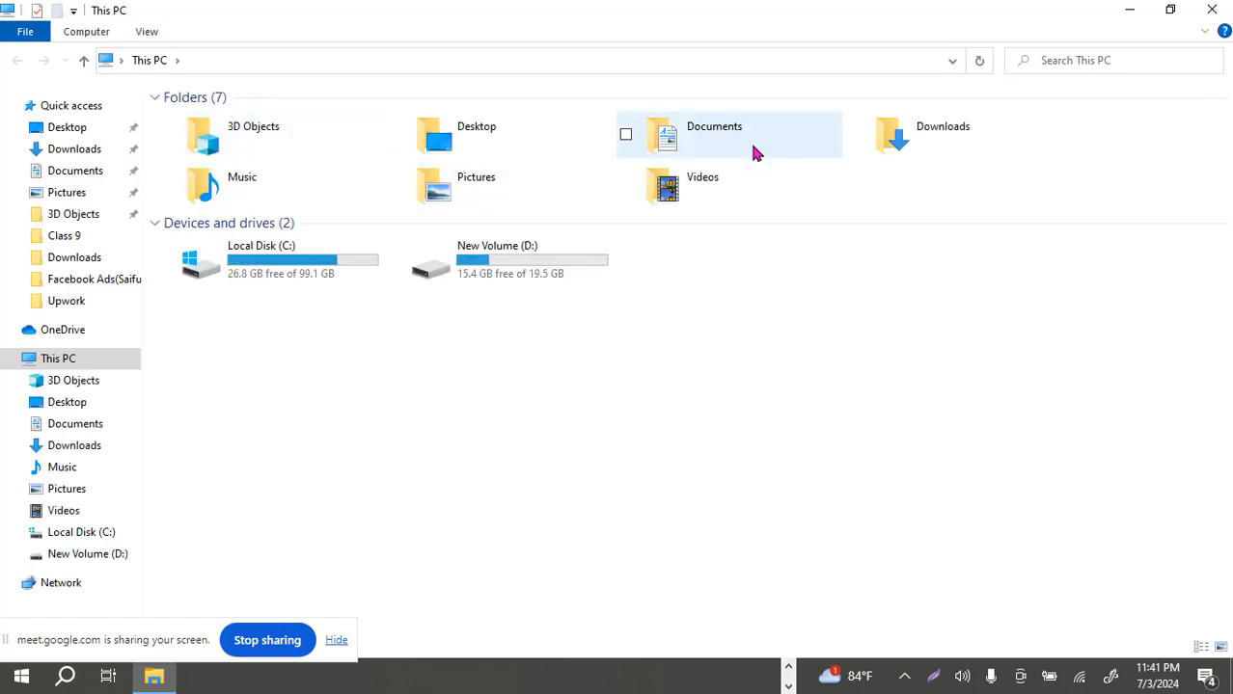
click(705, 138)
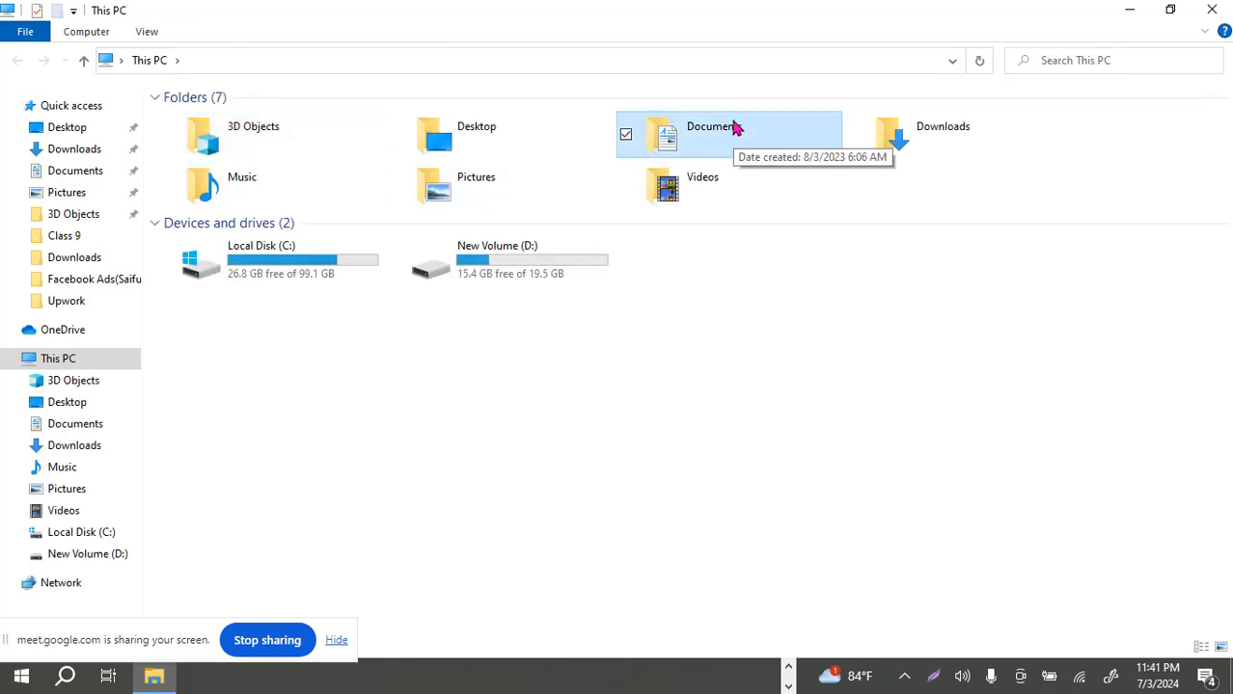
double_click(723, 132)
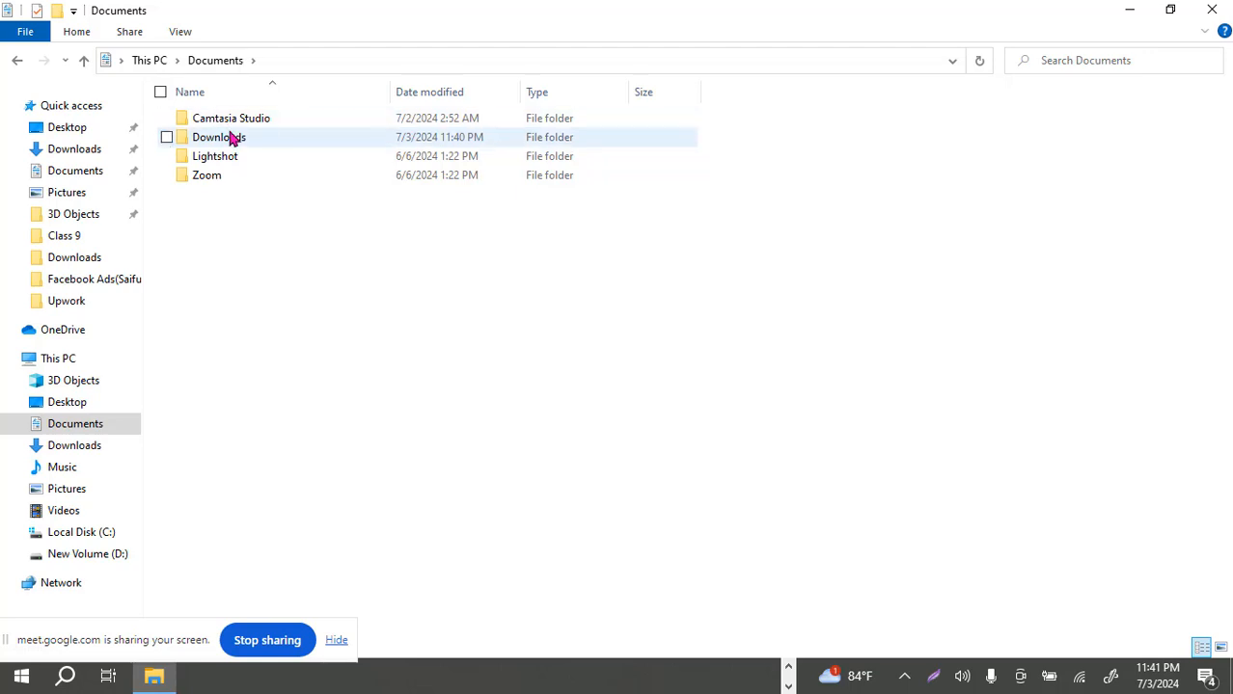
double_click(222, 136)
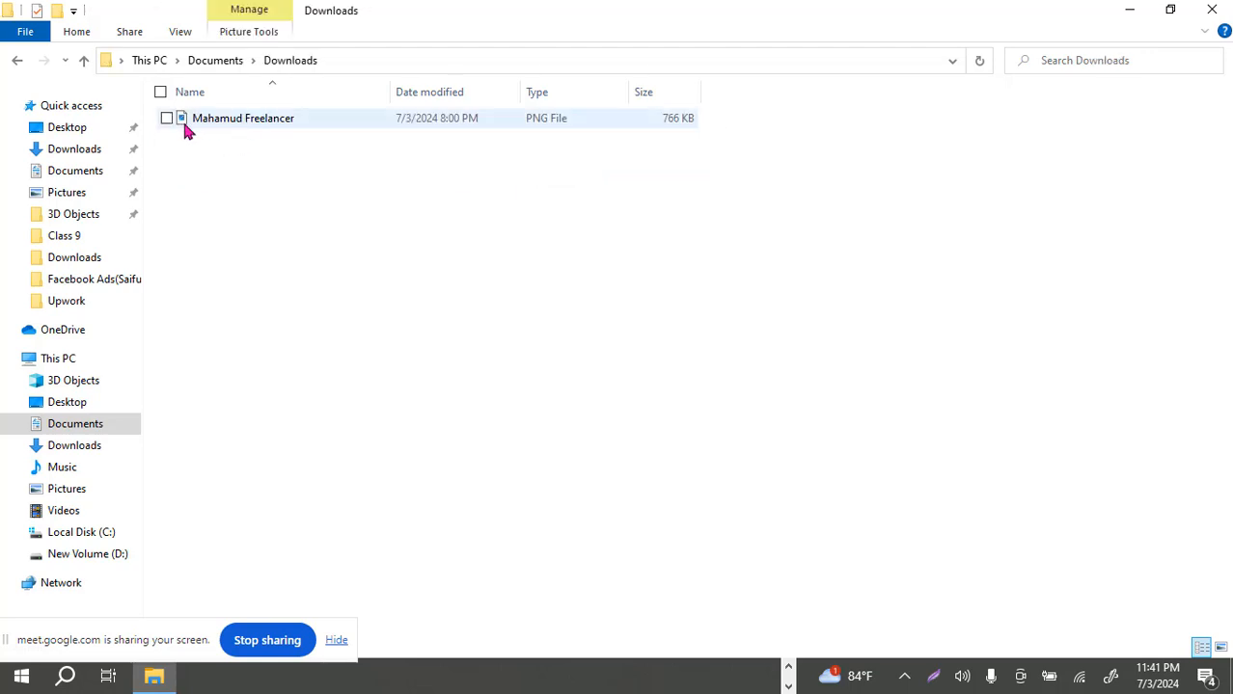
Delete the old PNG image from the Downloads folder inside Documents.
click(256, 117)
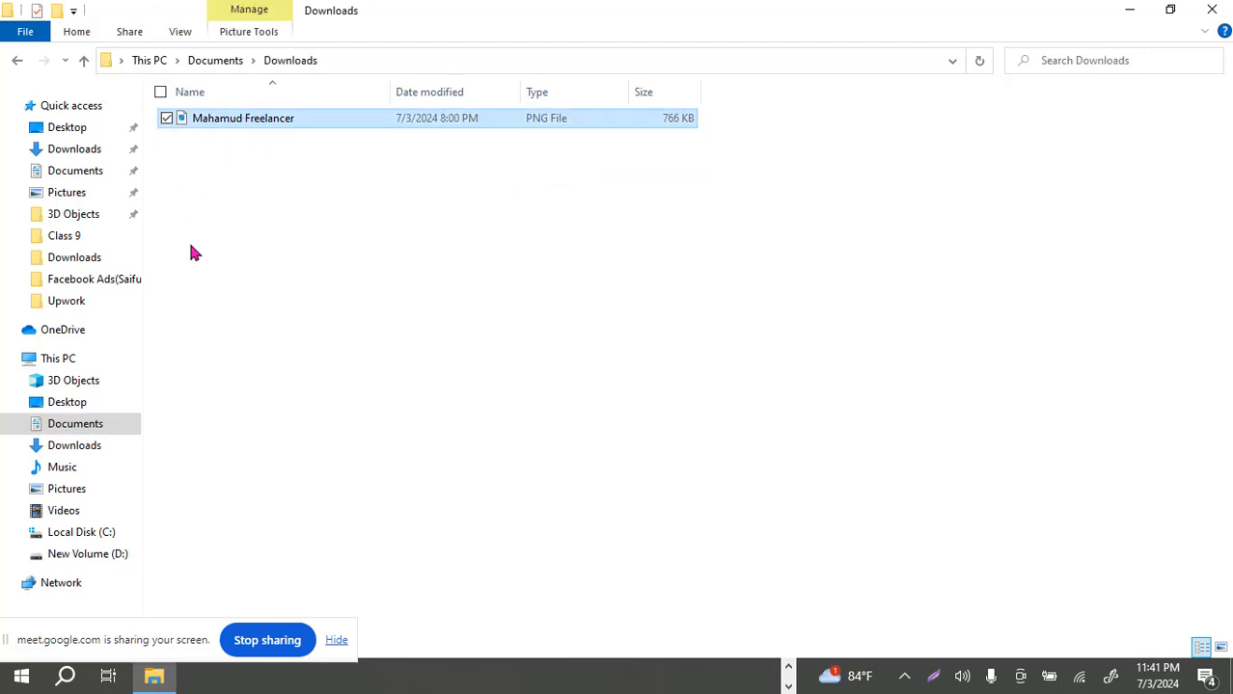
right_click(231, 118)
click(58, 607)
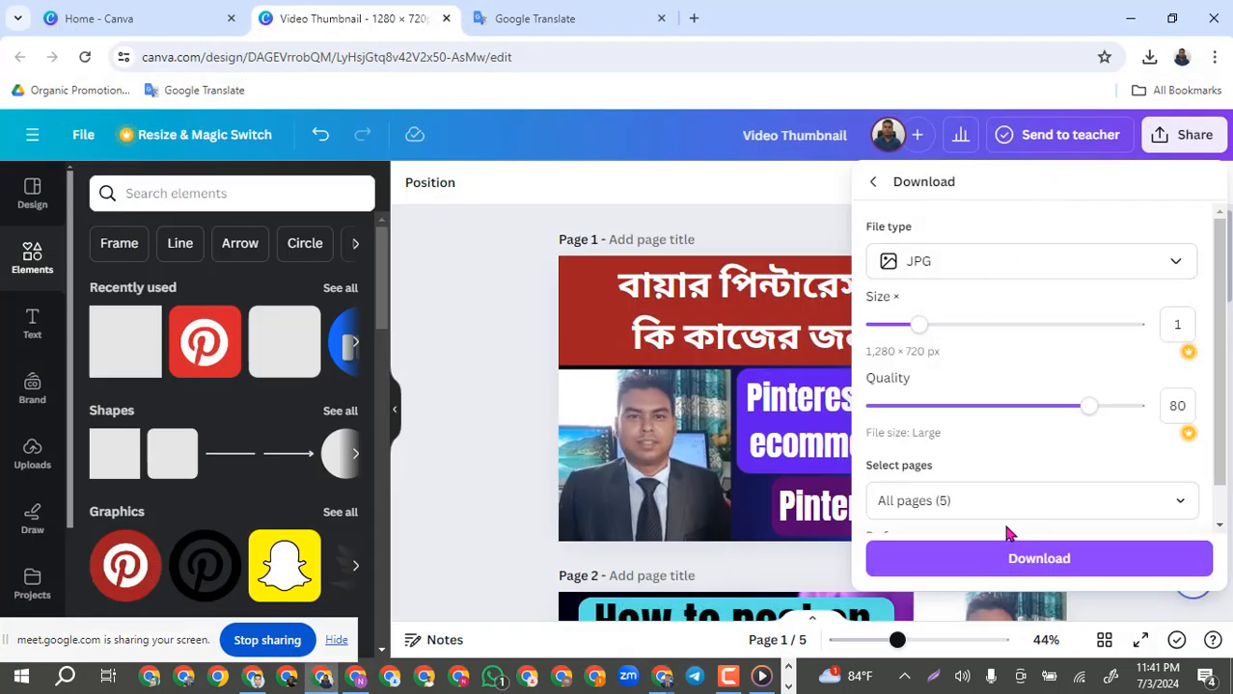
Return to the Canva download options, limit the JPG export to Page 1 only, and download it.
scroll(1013, 512, down, 1)
click(993, 462)
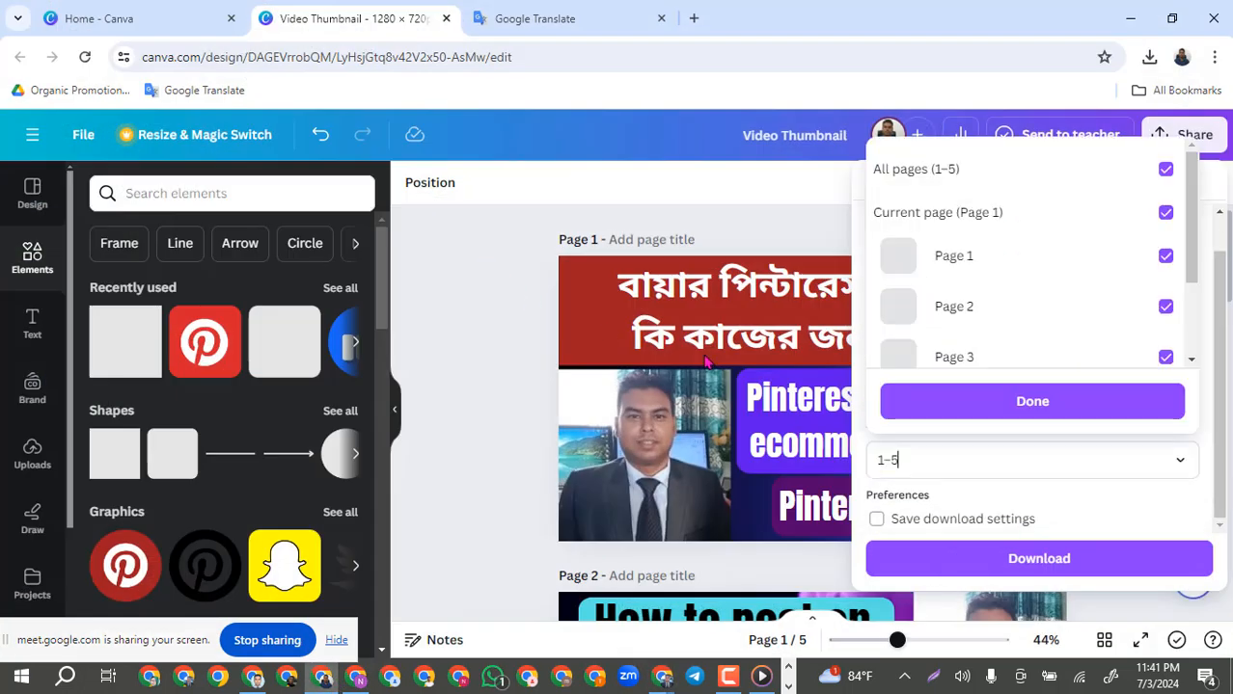
click(923, 172)
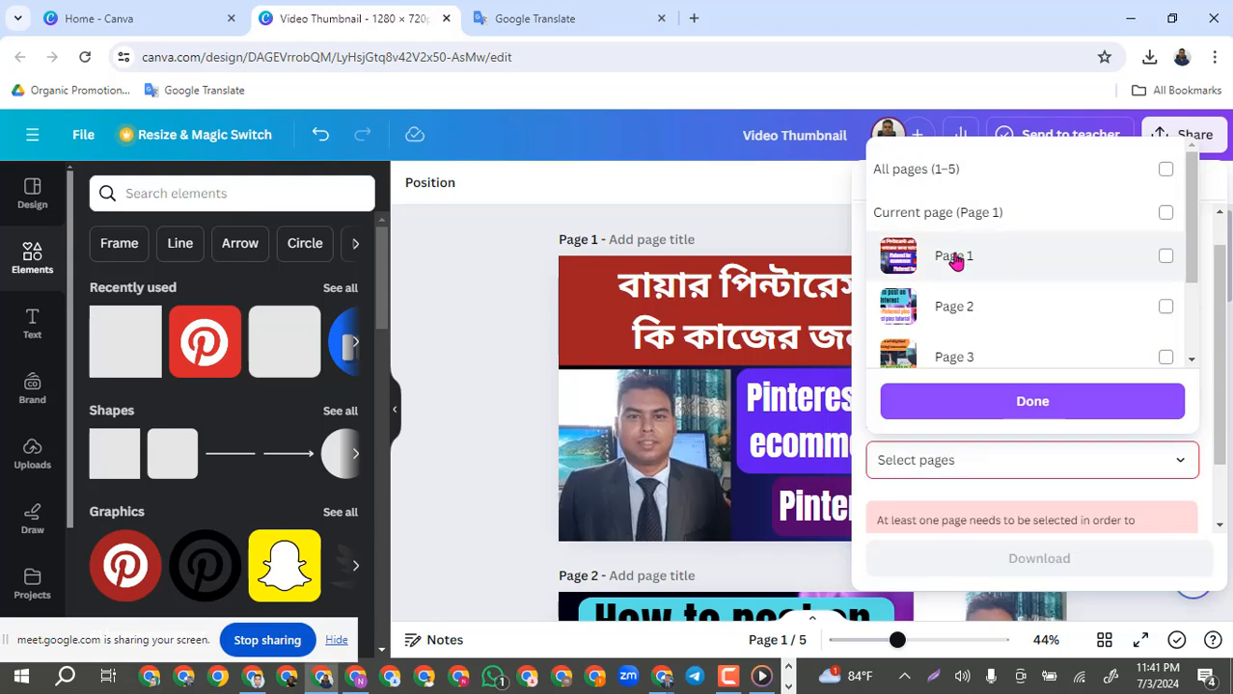
click(955, 258)
click(1009, 411)
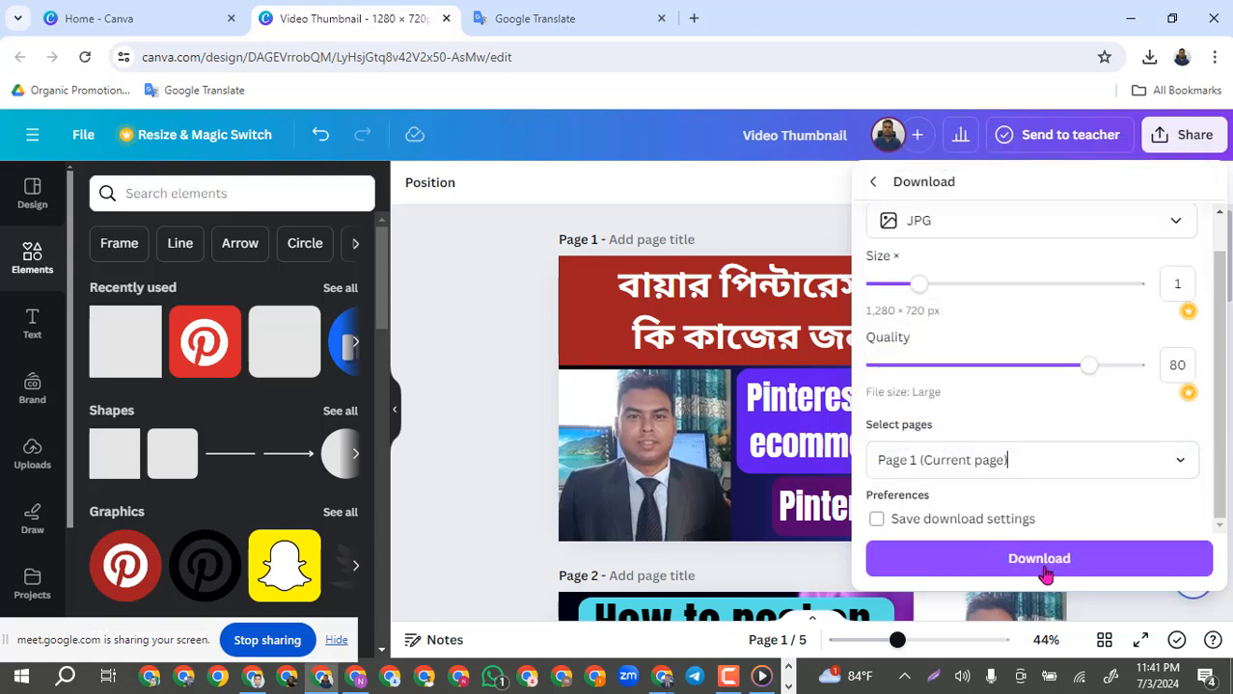
click(1043, 564)
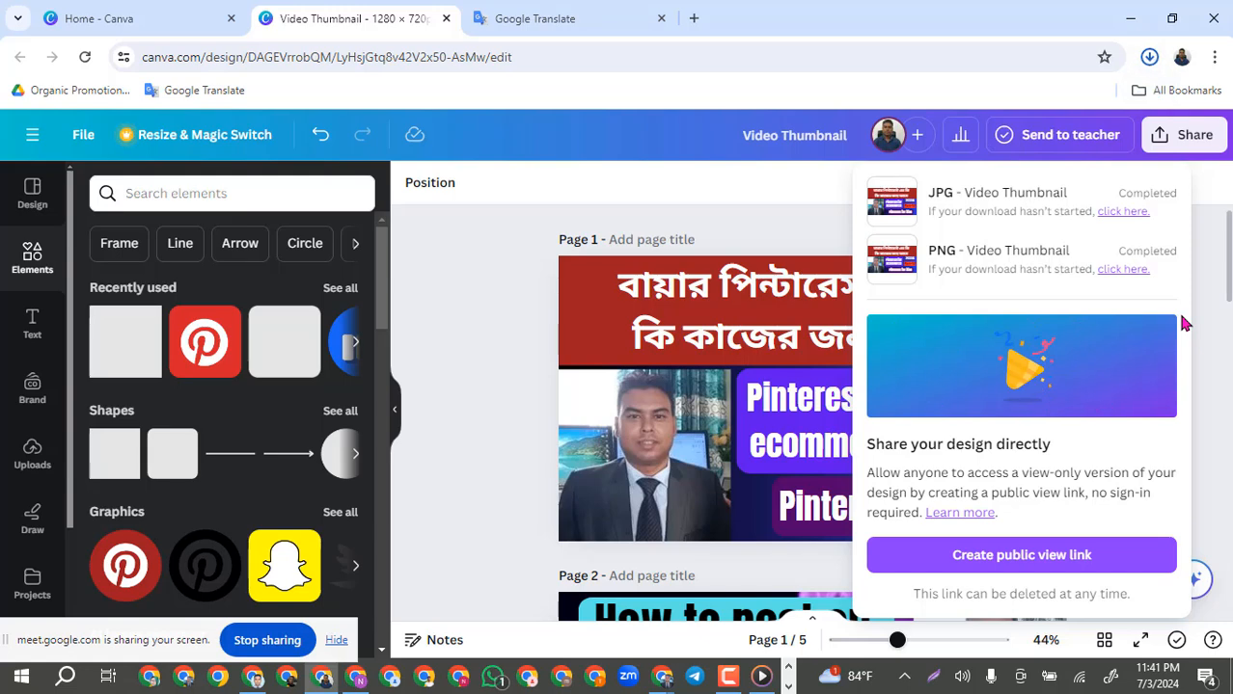
click(496, 352)
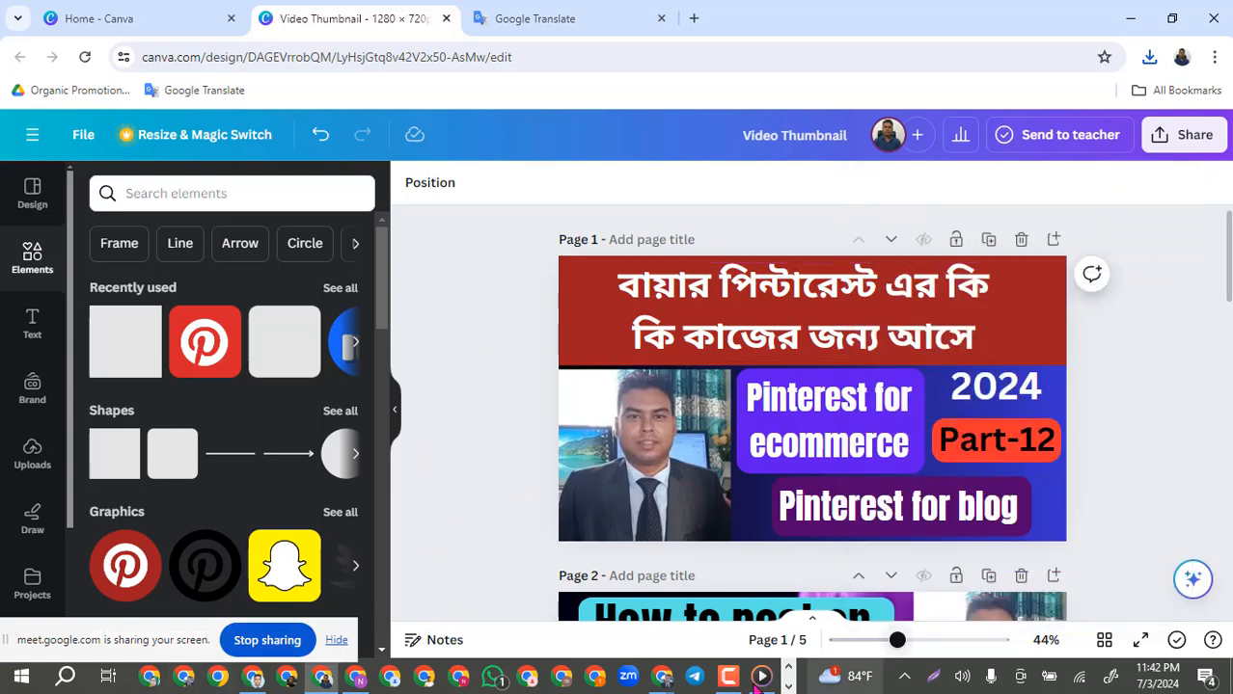
Switch to the desktop and open the Downloads folder inside Documents on This PC.
mouse_move(662, 680)
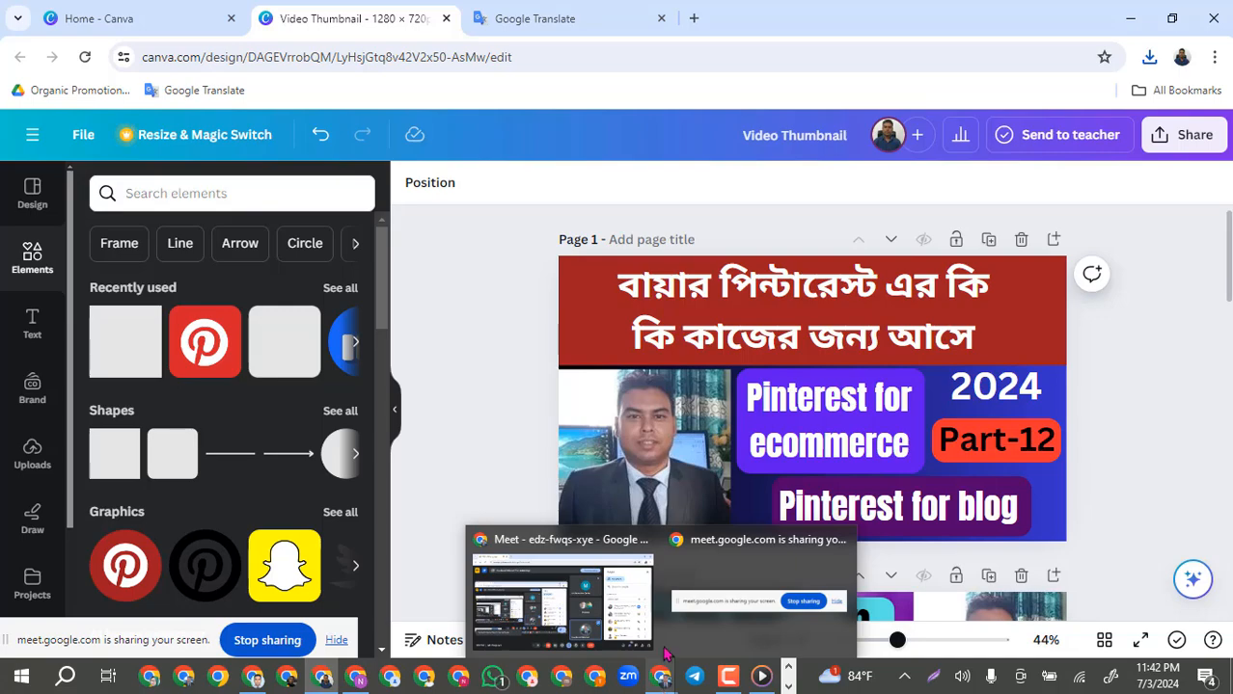
click(1129, 18)
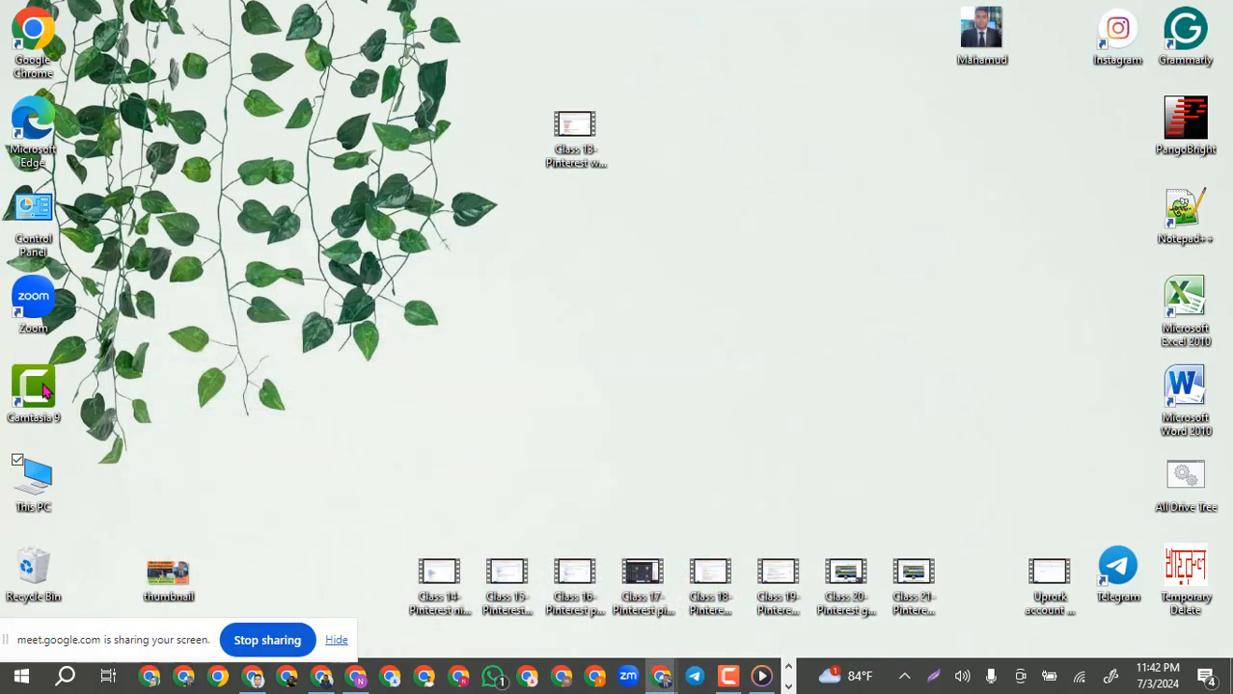
double_click(35, 482)
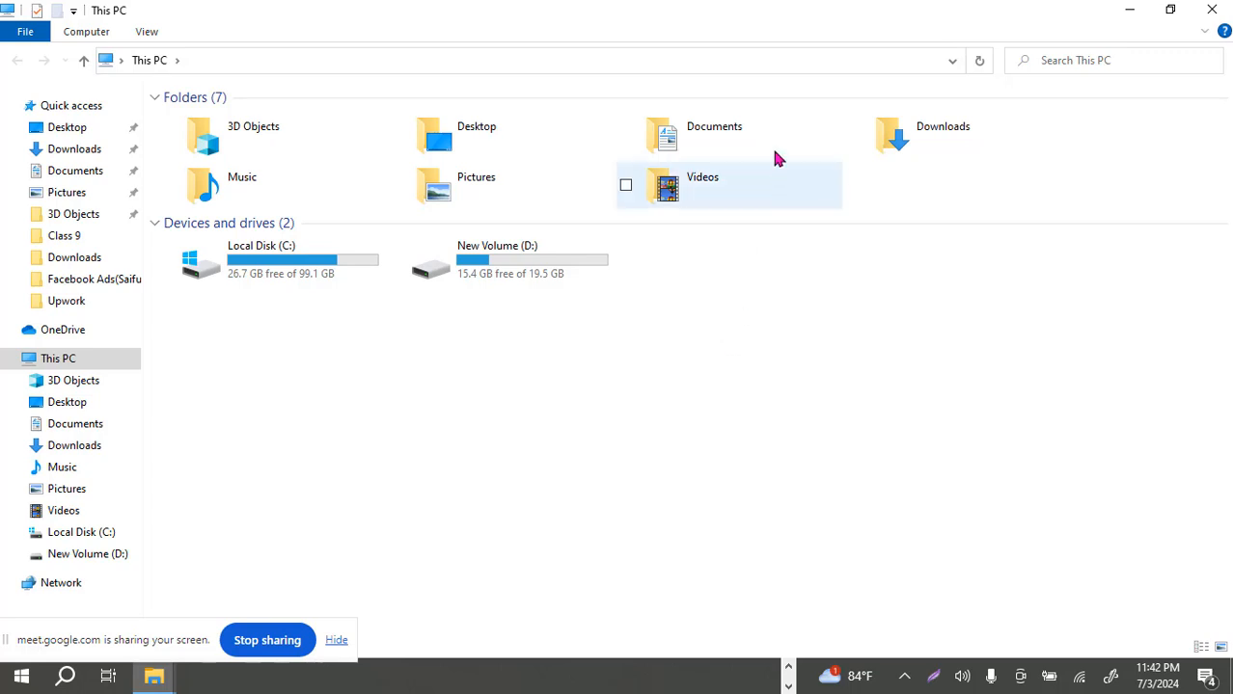
double_click(710, 138)
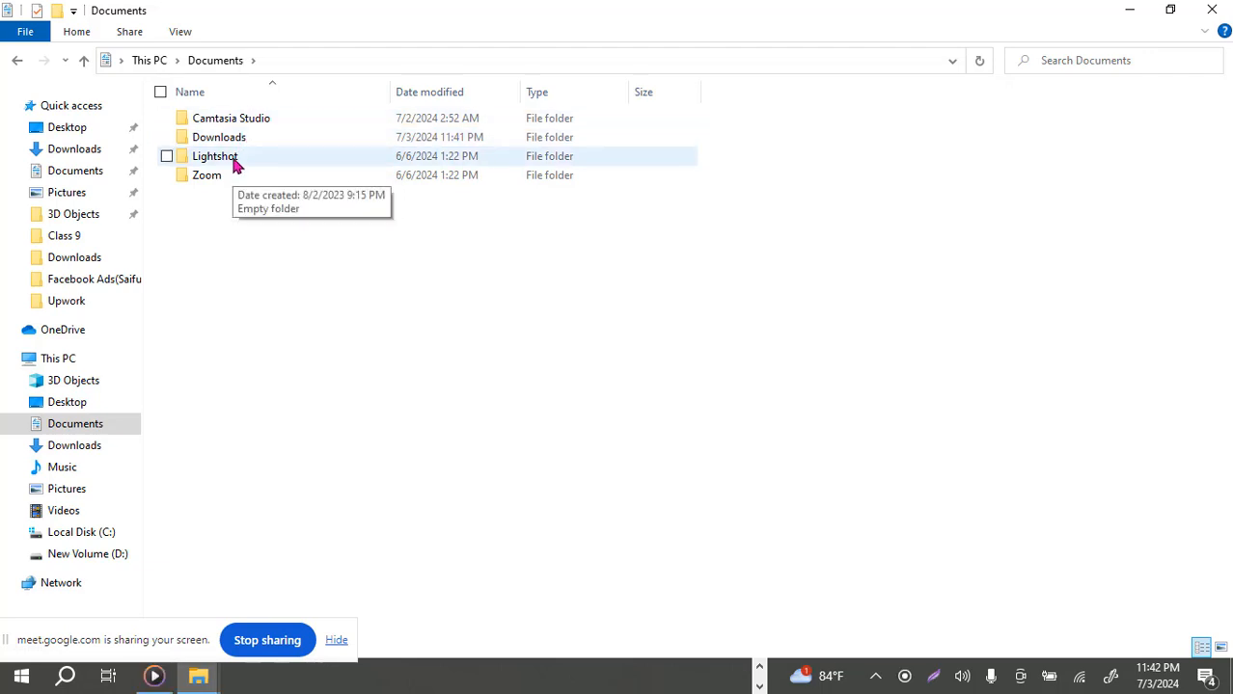
click(258, 124)
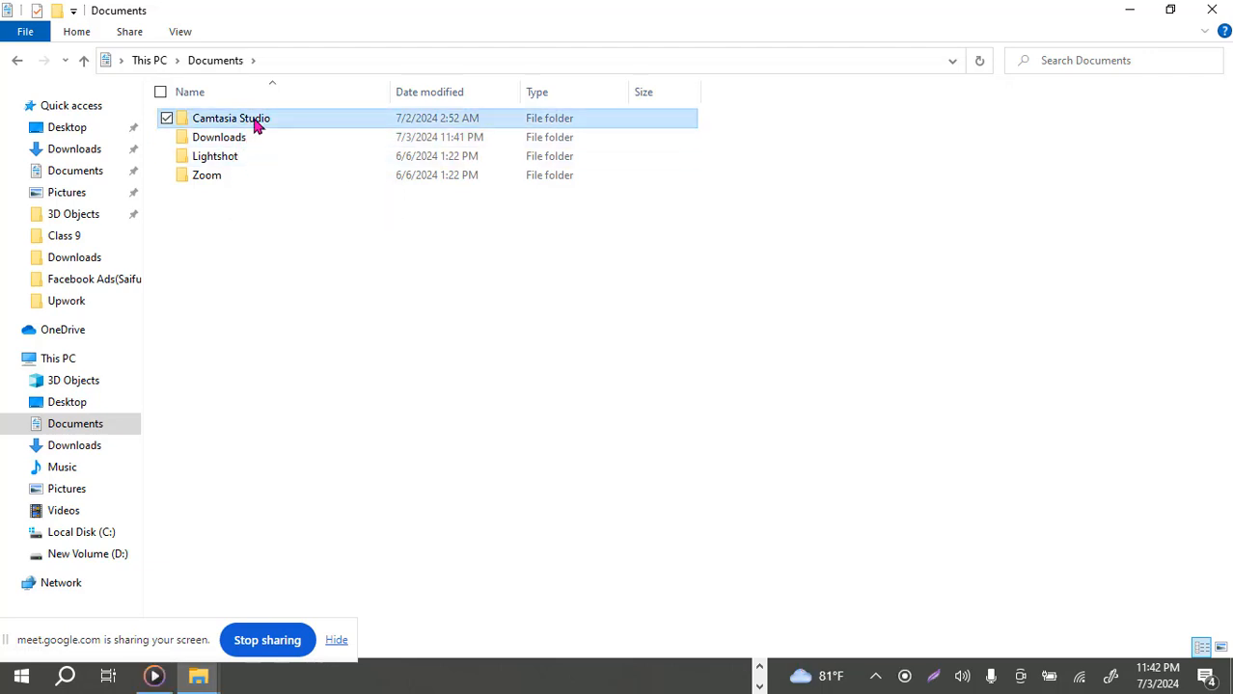
double_click(223, 138)
Cut the Video Thumbnail JPG file from the Downloads folder and close the folder window.
click(247, 123)
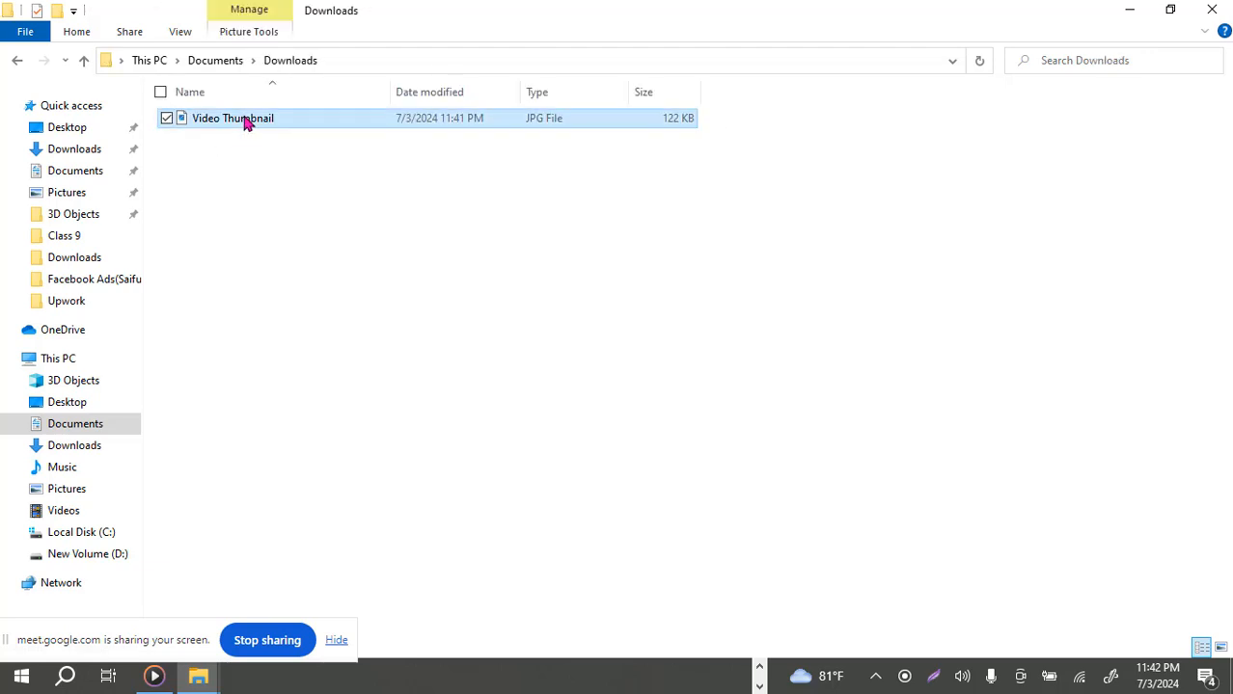
right_click(247, 123)
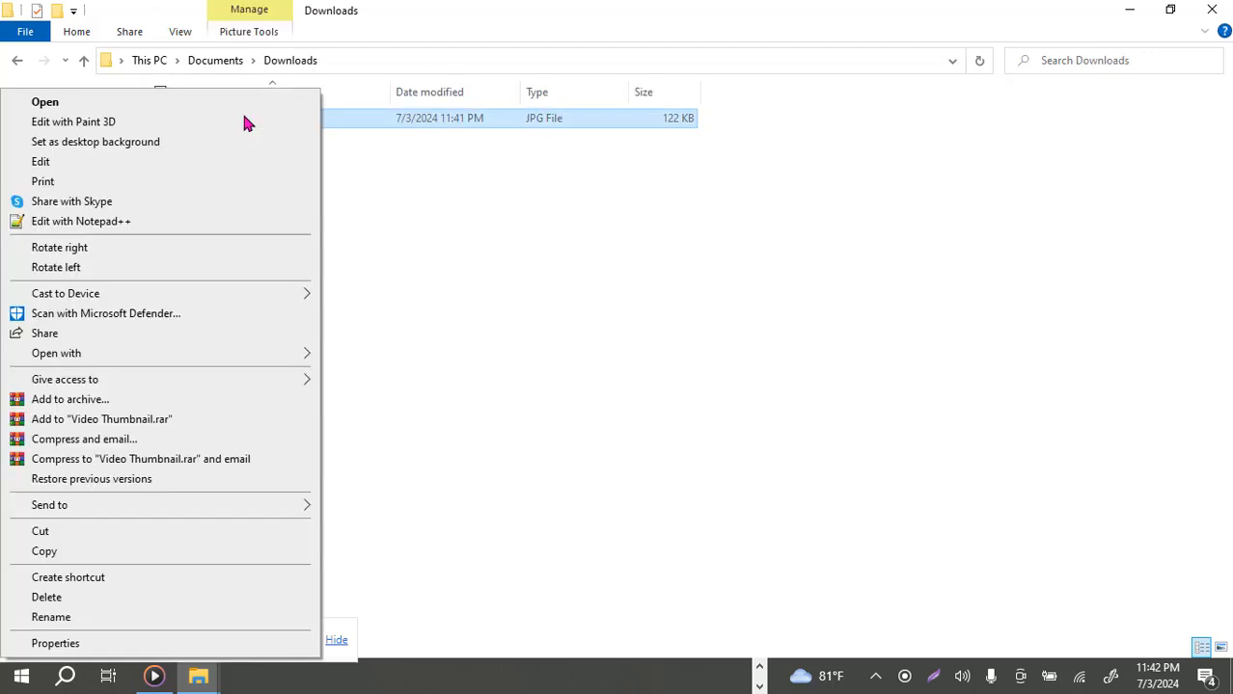
click(41, 533)
click(1212, 10)
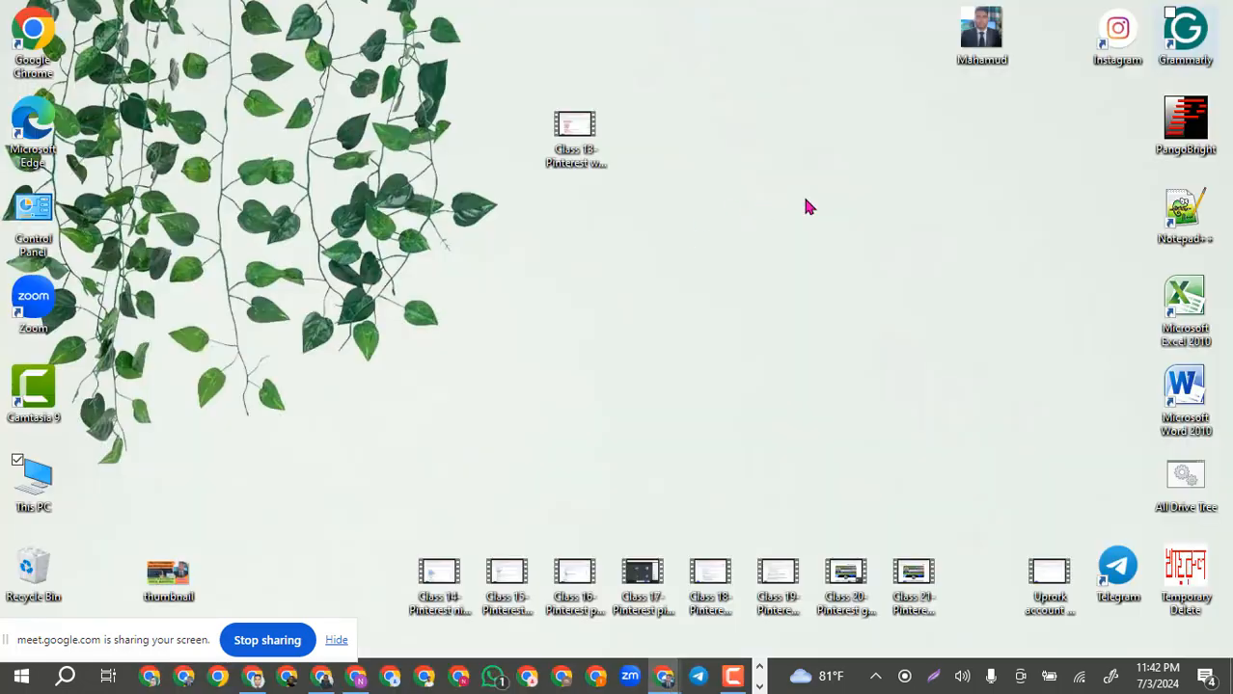
Paste the Video Thumbnail file onto the desktop beside the Class 13 video file and refresh the desktop.
right_click(847, 187)
click(648, 262)
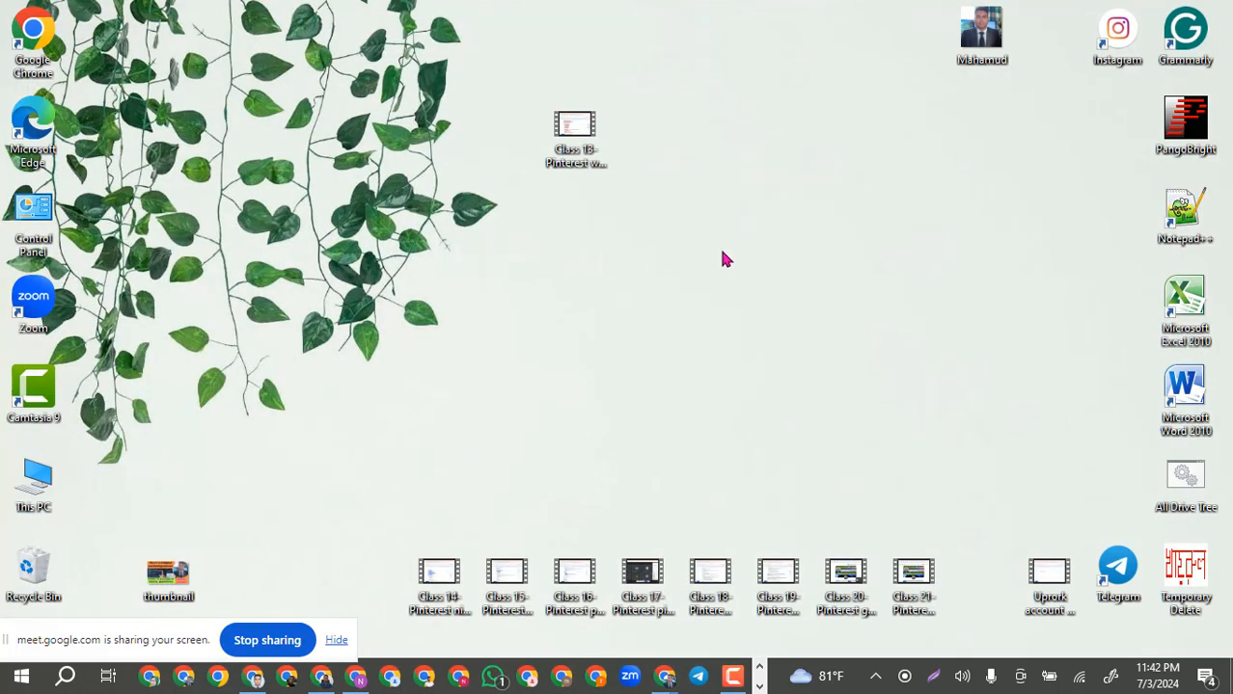
drag(861, 150, 654, 154)
right_click(897, 186)
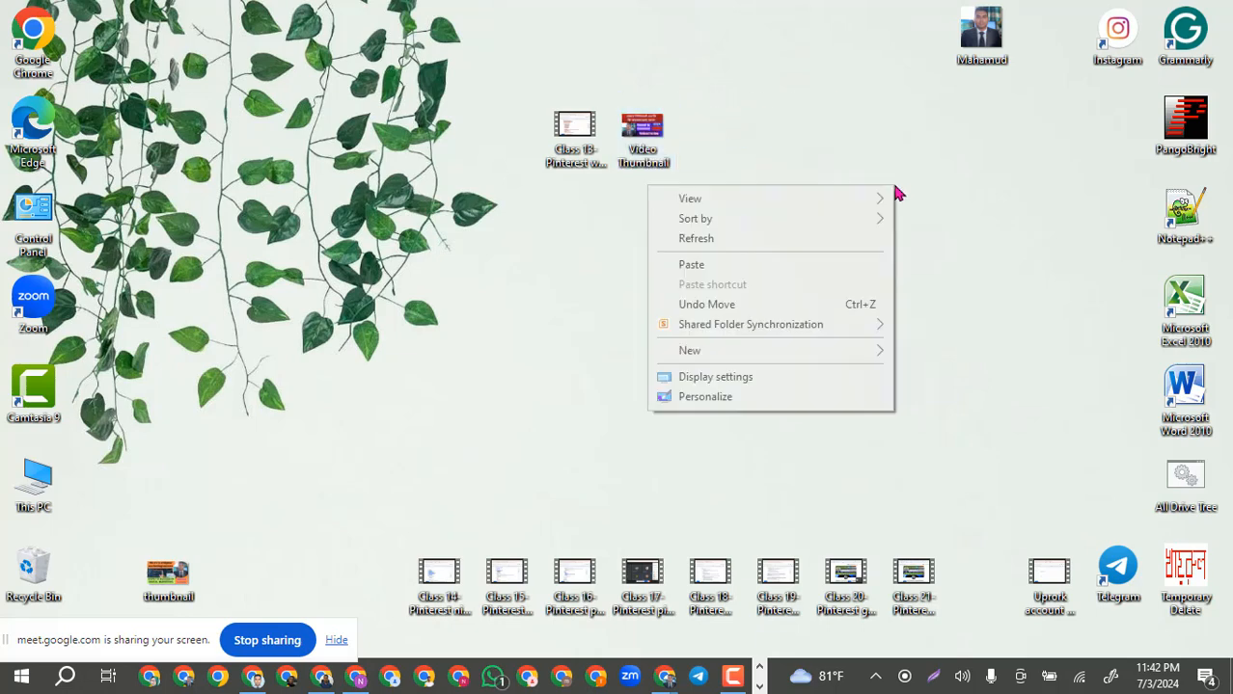
click(690, 242)
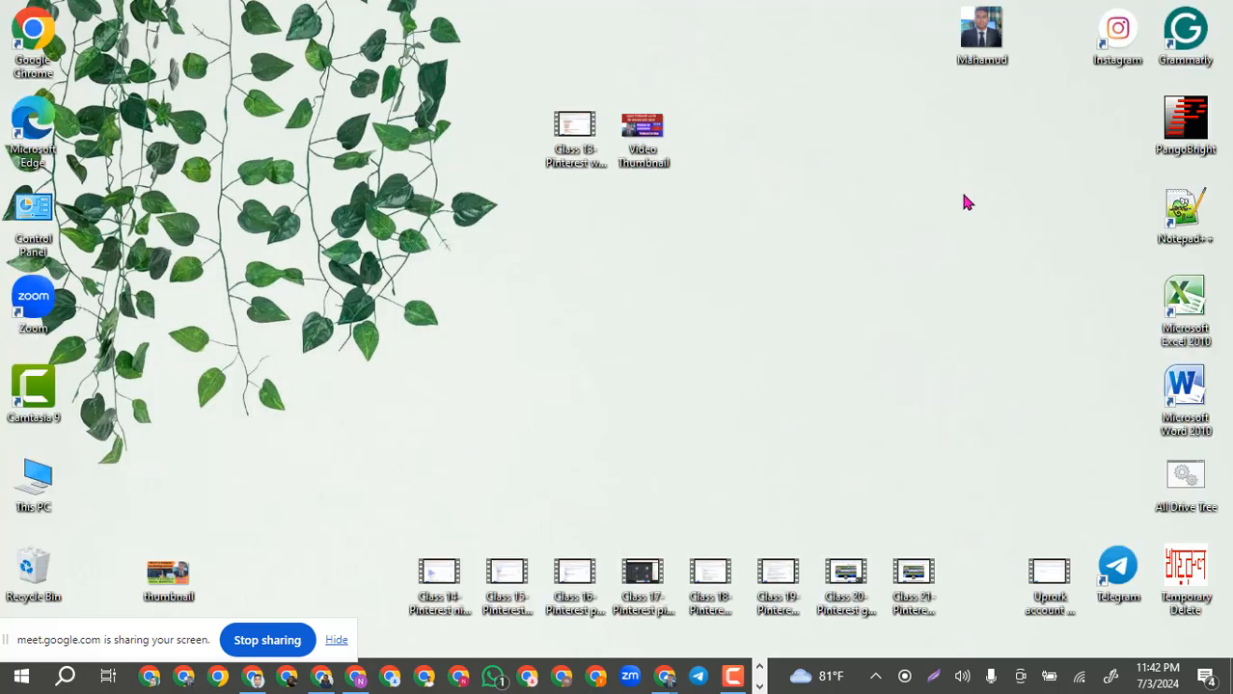